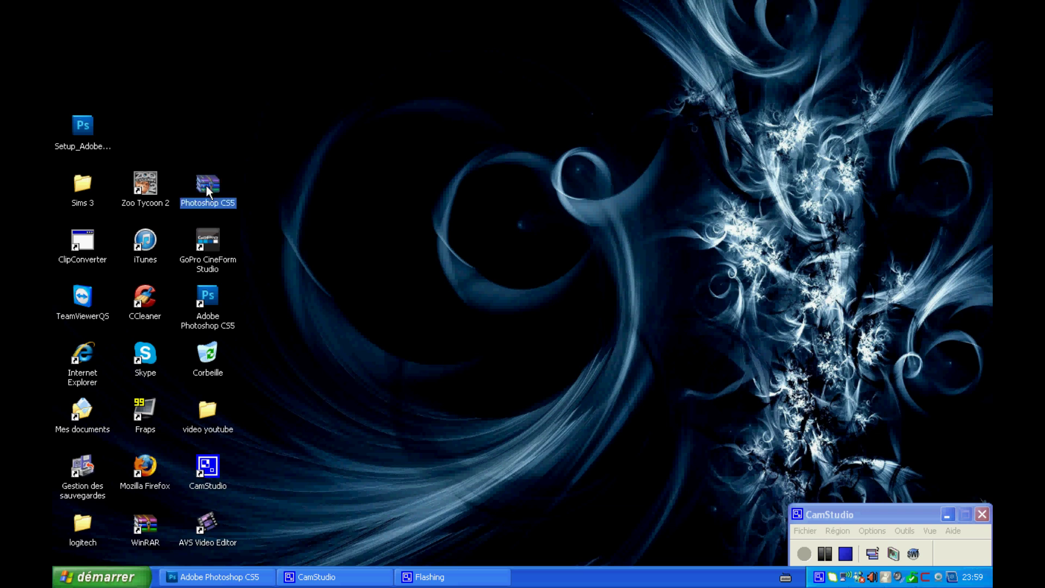
# Open the Photoshop CS5 archive on the desktop, view the setup file inside, and close it again.
pyautogui.click(236, 202)
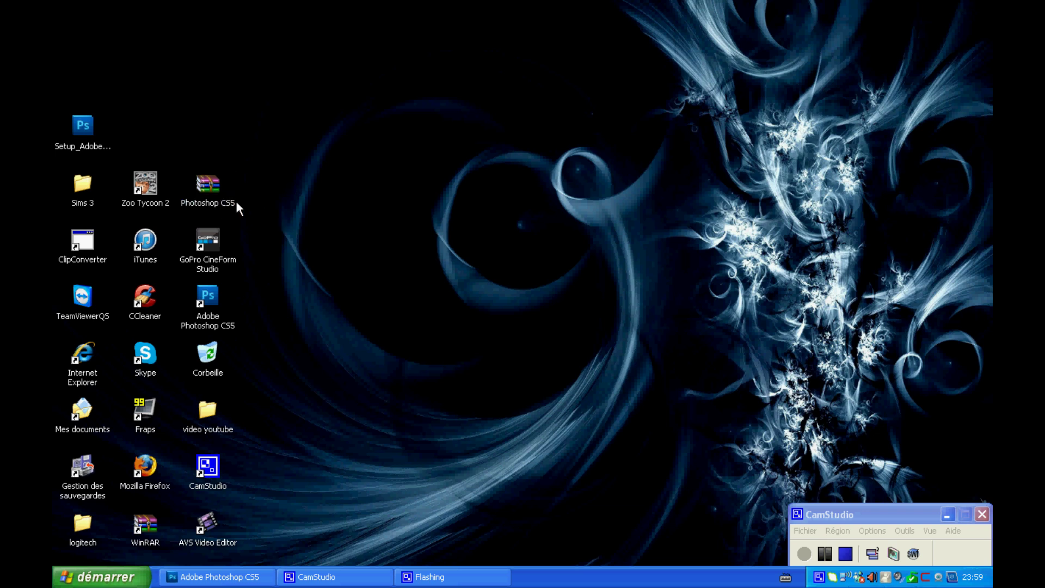
pyautogui.doubleClick(205, 181)
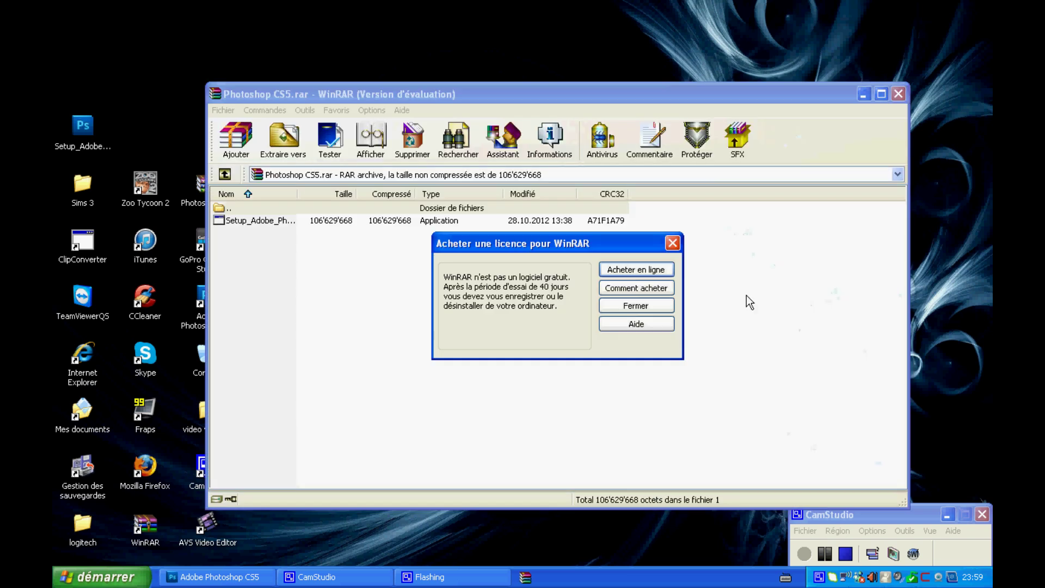
pyautogui.click(675, 239)
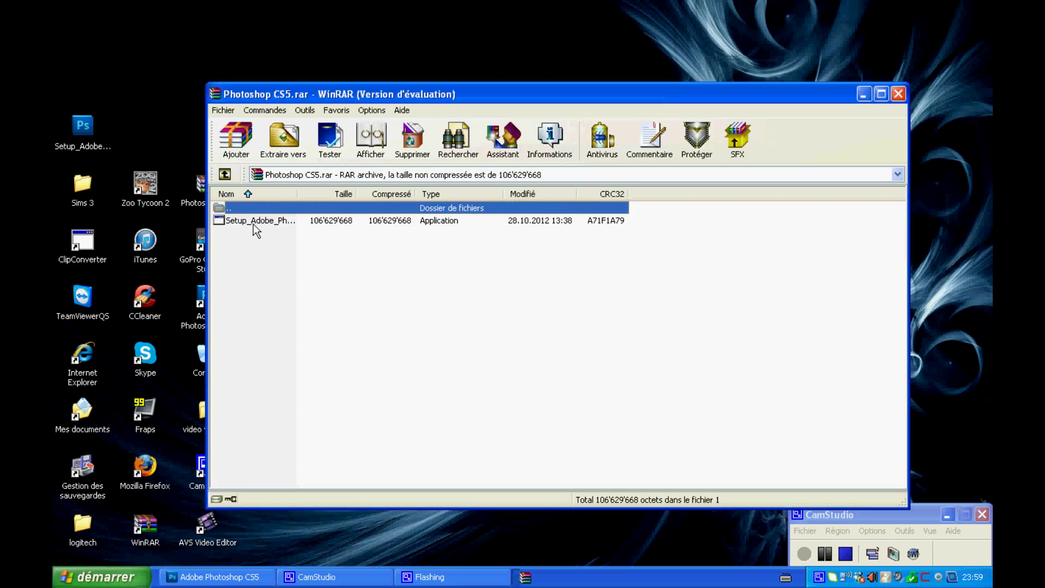
pyautogui.click(899, 94)
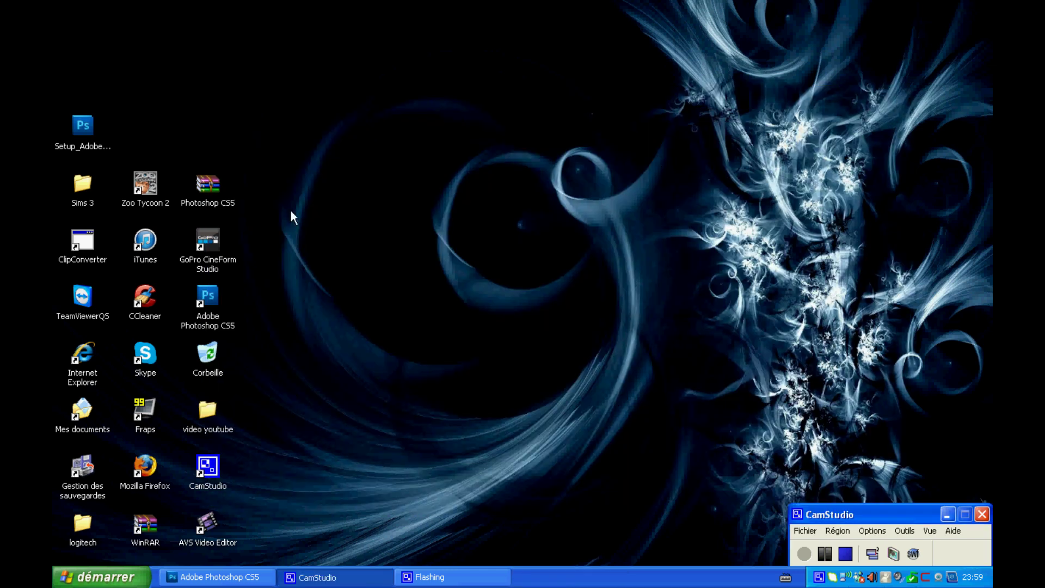
# Go through the Adobe Photoshop CS5 Portable setup in French with default options up to the ready-to-install page, and quit without installing.
pyautogui.click(83, 127)
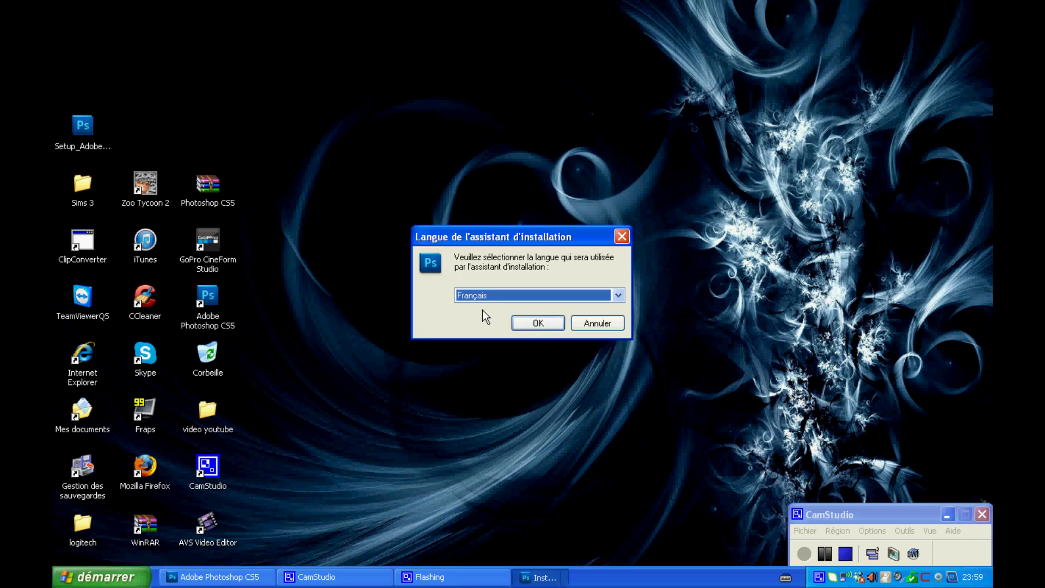
pyautogui.click(531, 324)
pyautogui.click(602, 410)
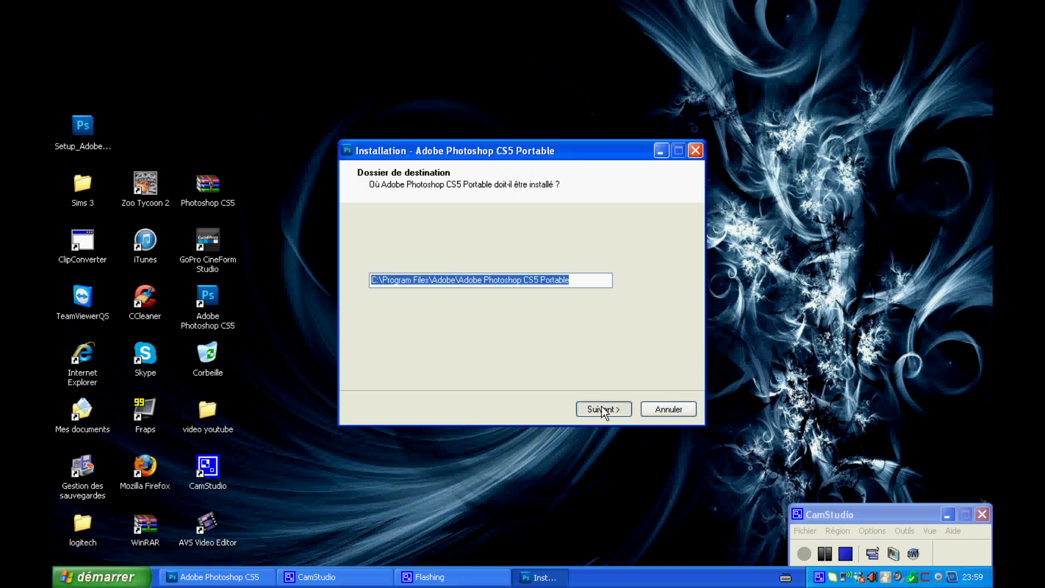
pyautogui.click(603, 409)
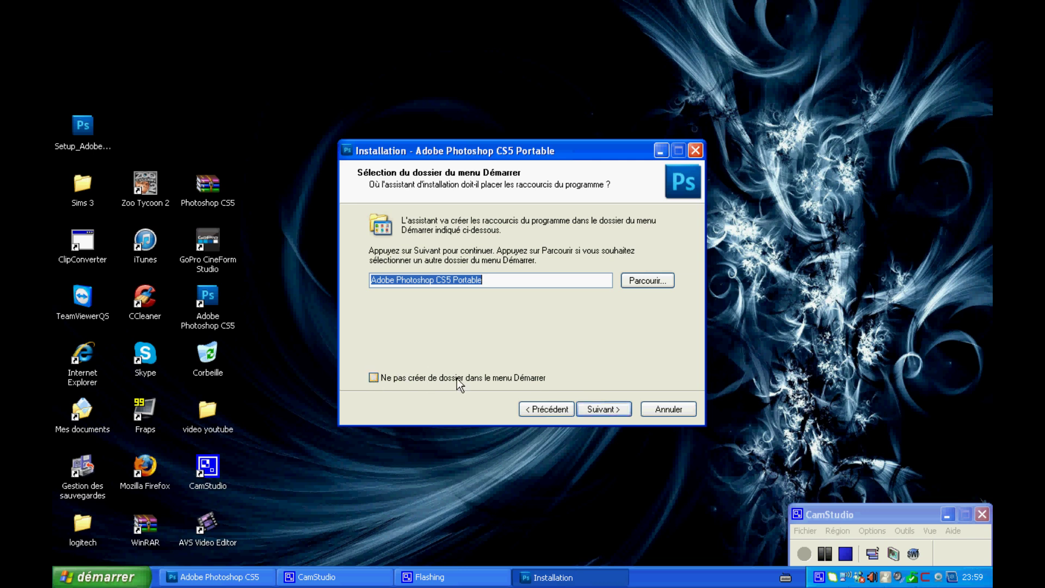
pyautogui.click(612, 412)
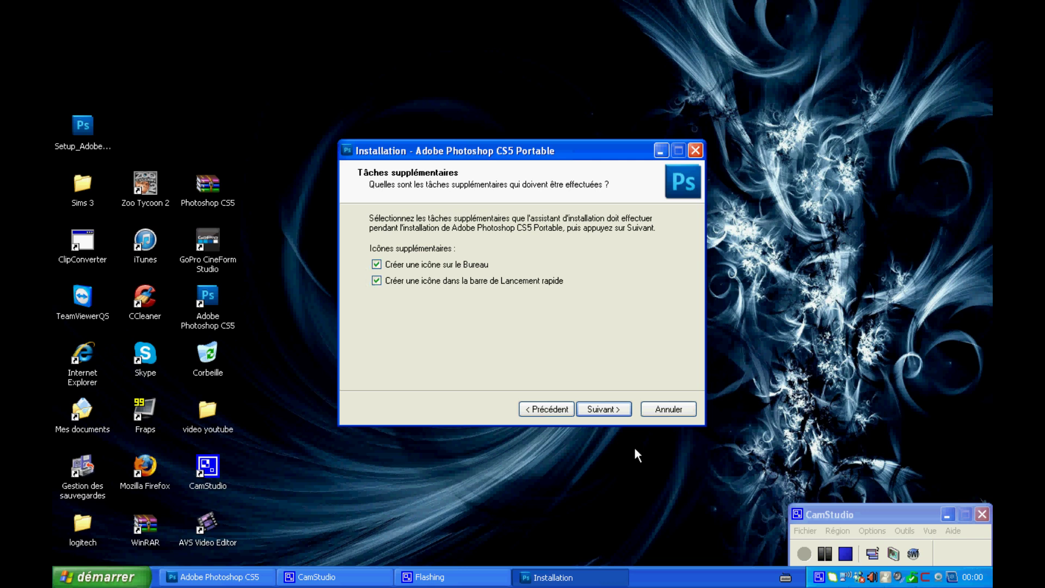
pyautogui.click(608, 413)
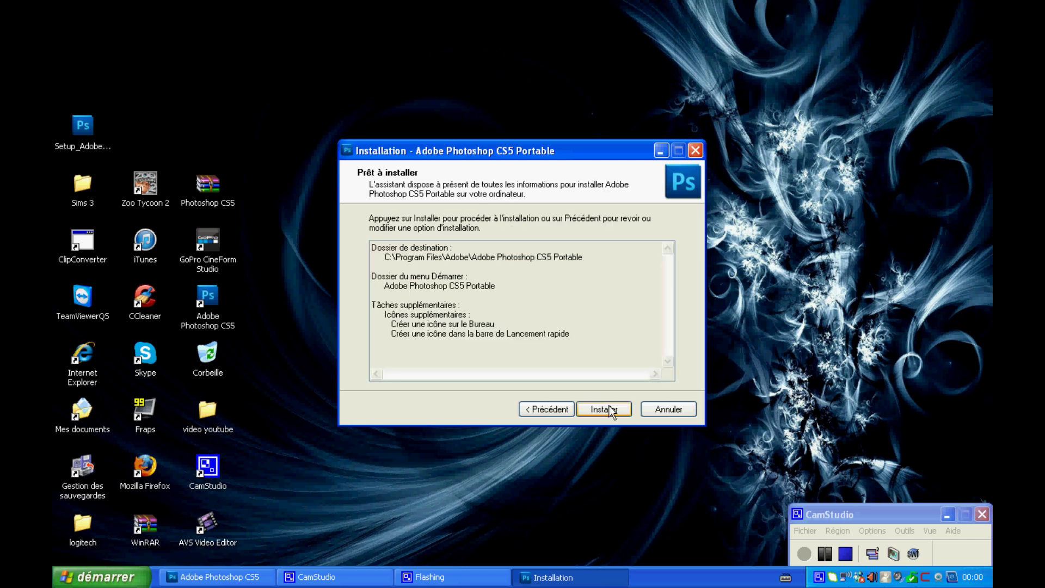
pyautogui.click(696, 150)
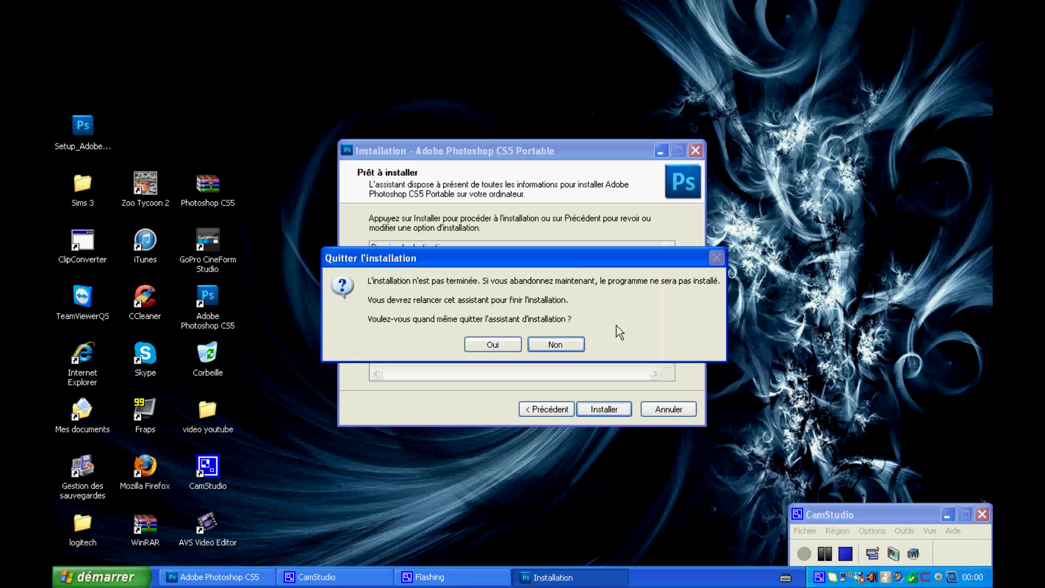
pyautogui.click(506, 351)
# Delete the Adobe Photoshop setup file from the desktop.
pyautogui.moveTo(107, 119); pyautogui.dragTo(126, 427)
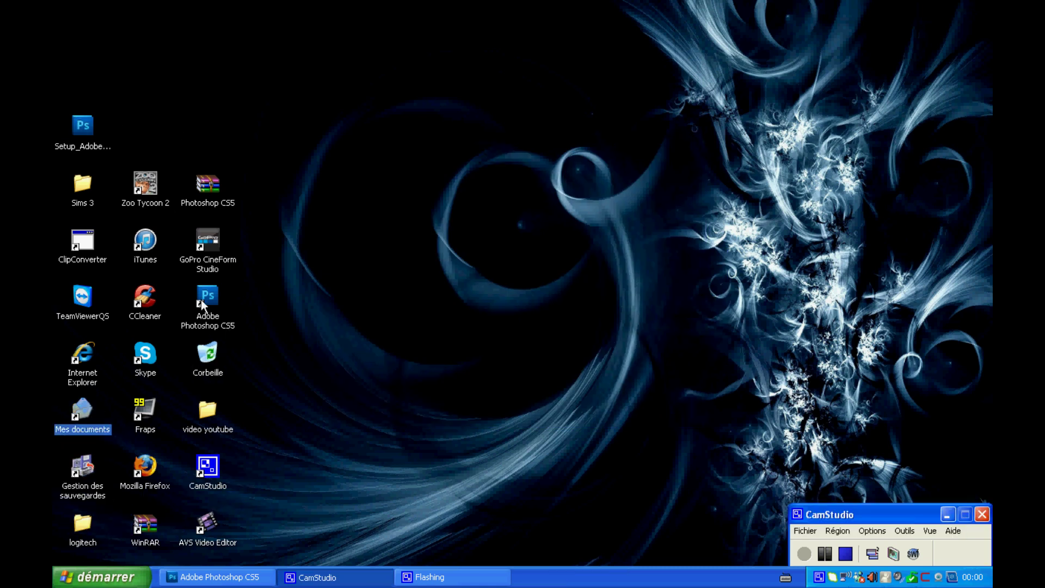
pyautogui.moveTo(434, 277); pyautogui.dragTo(415, 266)
pyautogui.click(536, 292)
pyautogui.moveTo(463, 289); pyautogui.dragTo(234, 286)
pyautogui.click(329, 308)
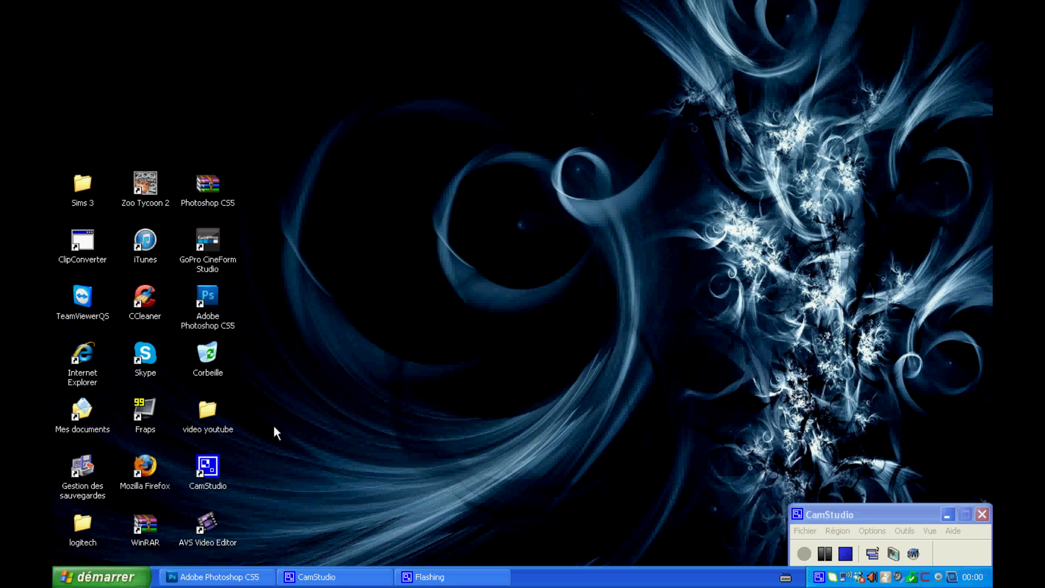
# Switch to Adobe Photoshop CS5 and create a new 500 x 500 pixel RGB document at 72 pixels/cm with a white background.
pyautogui.click(218, 577)
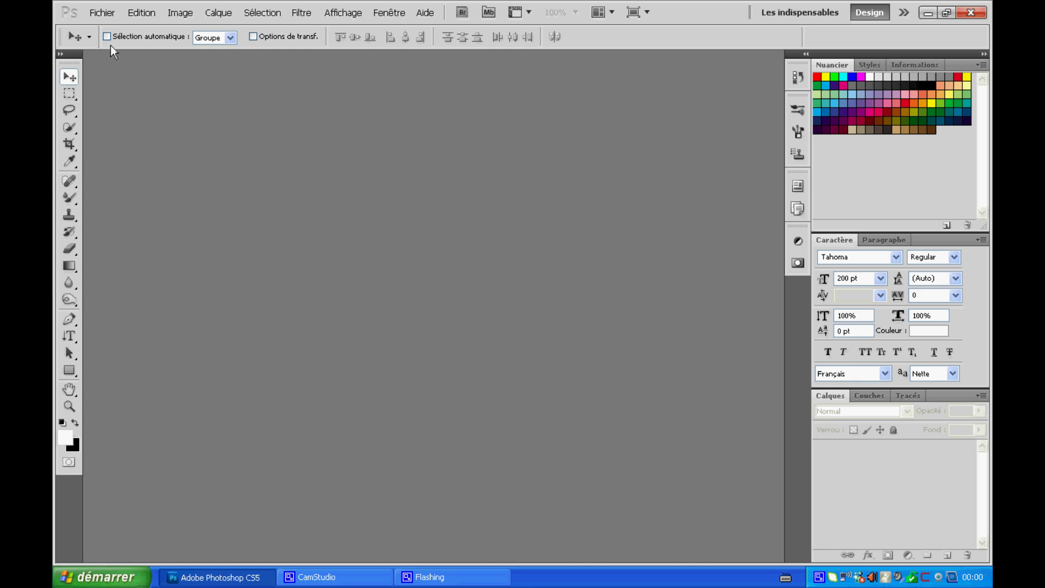
pyautogui.click(102, 12)
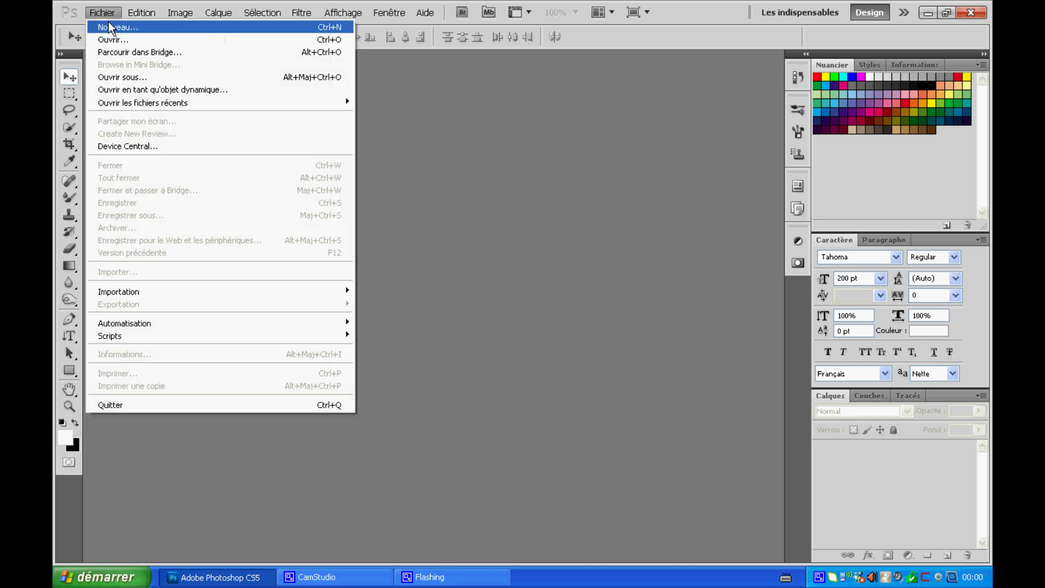
pyautogui.click(111, 27)
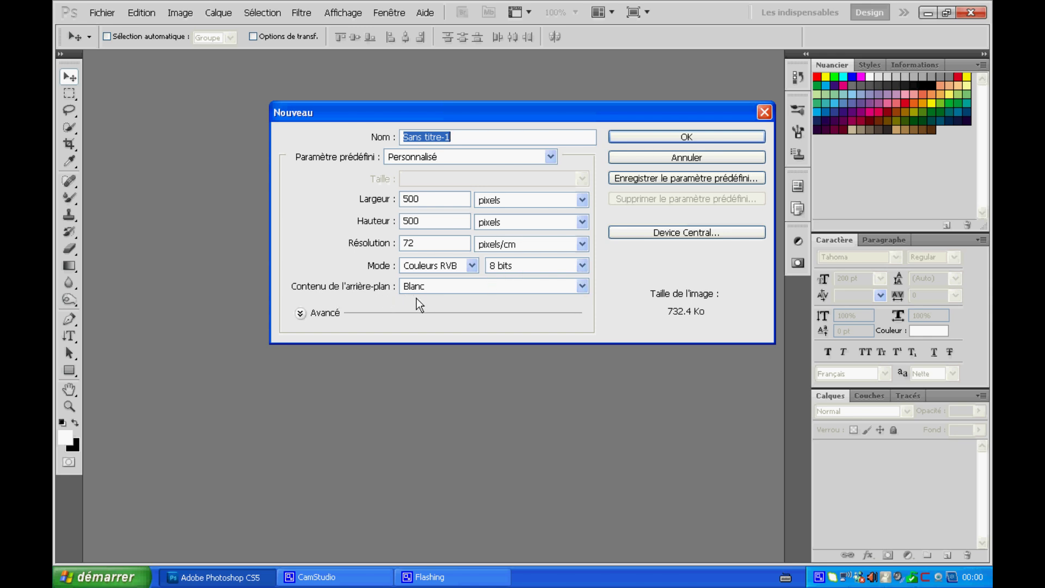
pyautogui.click(668, 137)
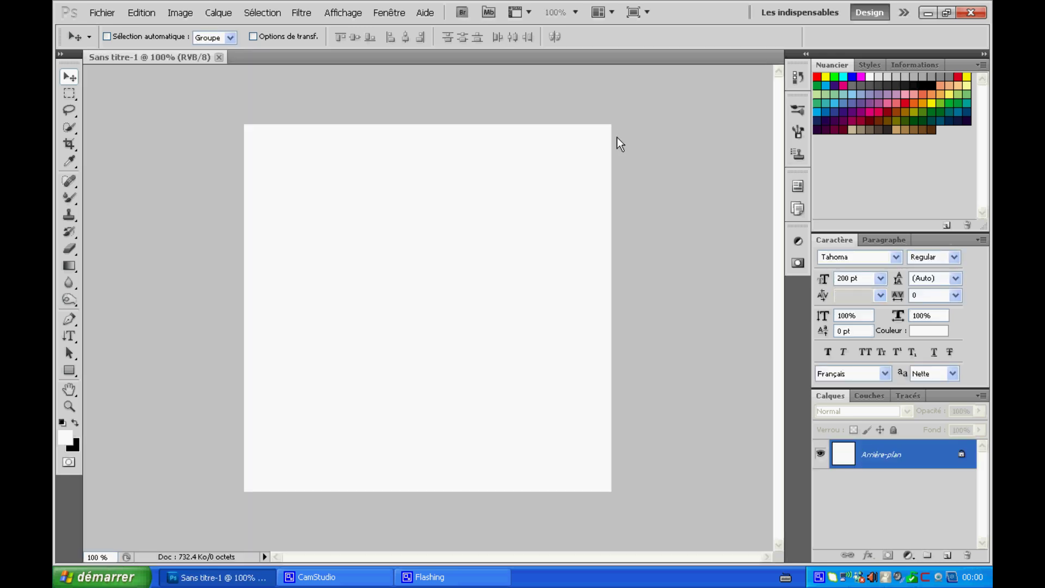
# Open the torn-paper image PSD-Detail--Paper-Hole--Official-PSDs-normal.png from the les images folder.
pyautogui.rightClick(298, 56)
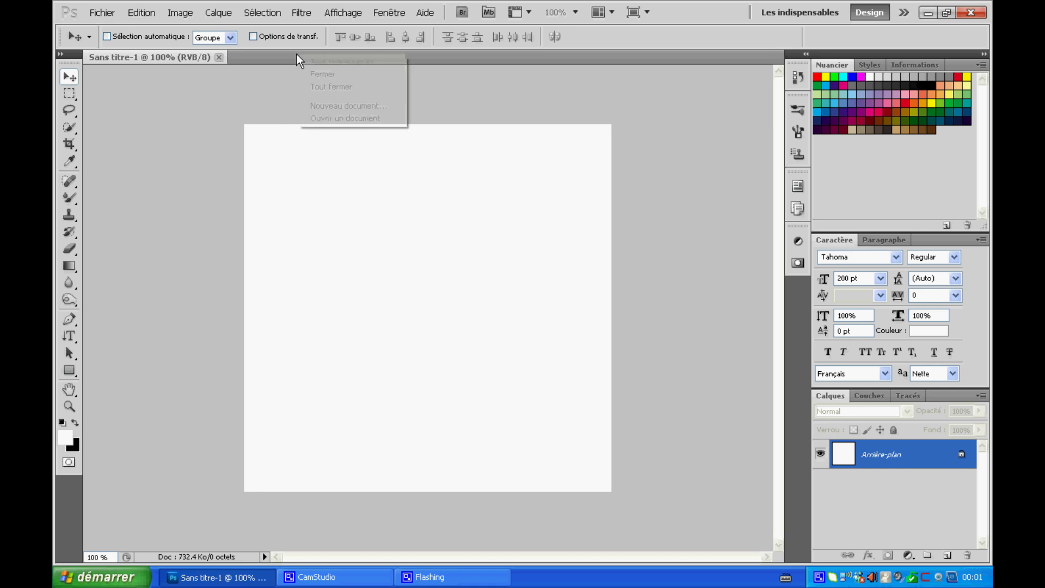
pyautogui.click(333, 123)
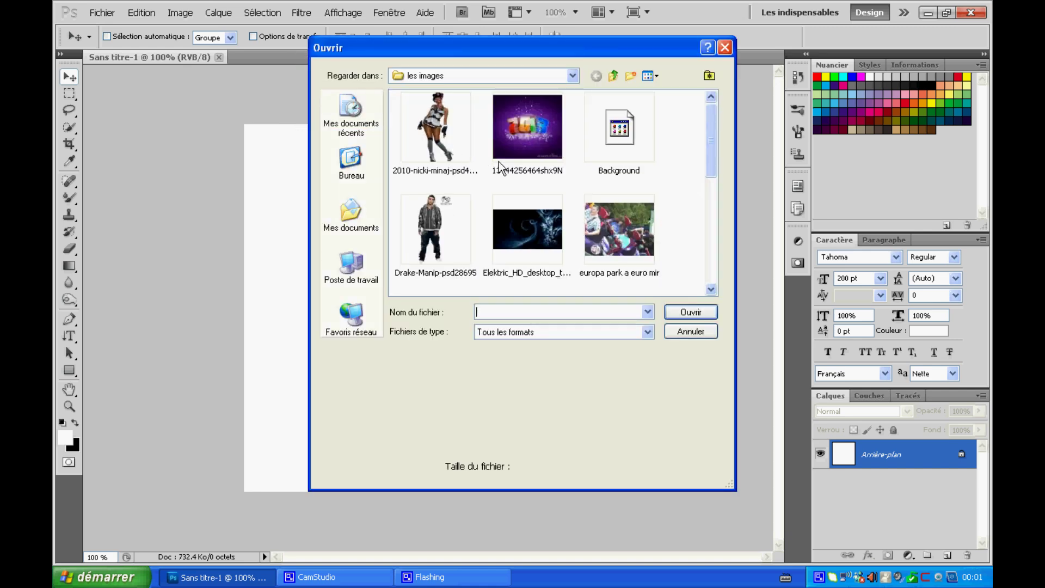
pyautogui.moveTo(712, 152); pyautogui.dragTo(710, 271)
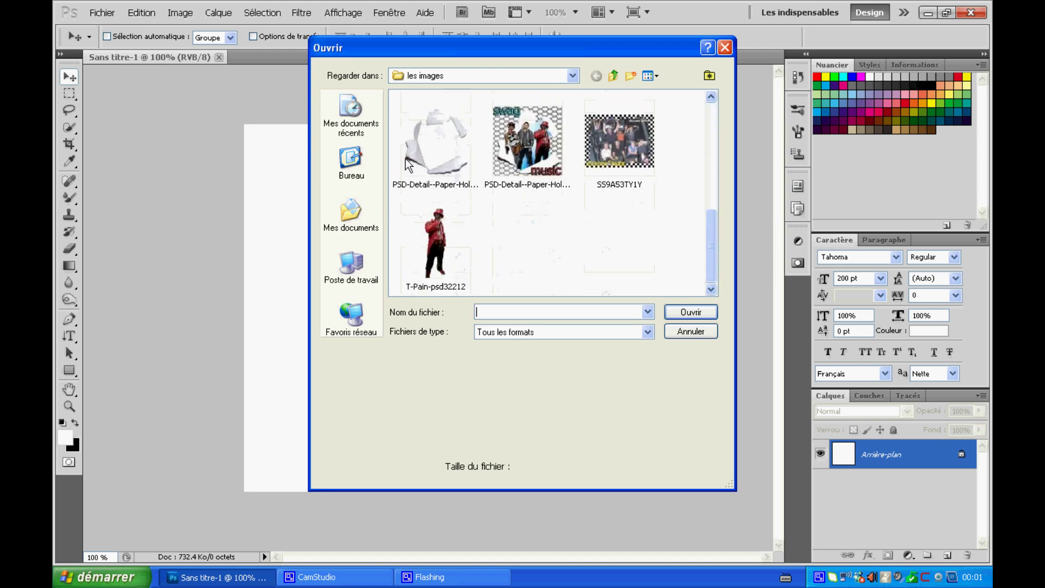
pyautogui.click(435, 143)
pyautogui.click(701, 313)
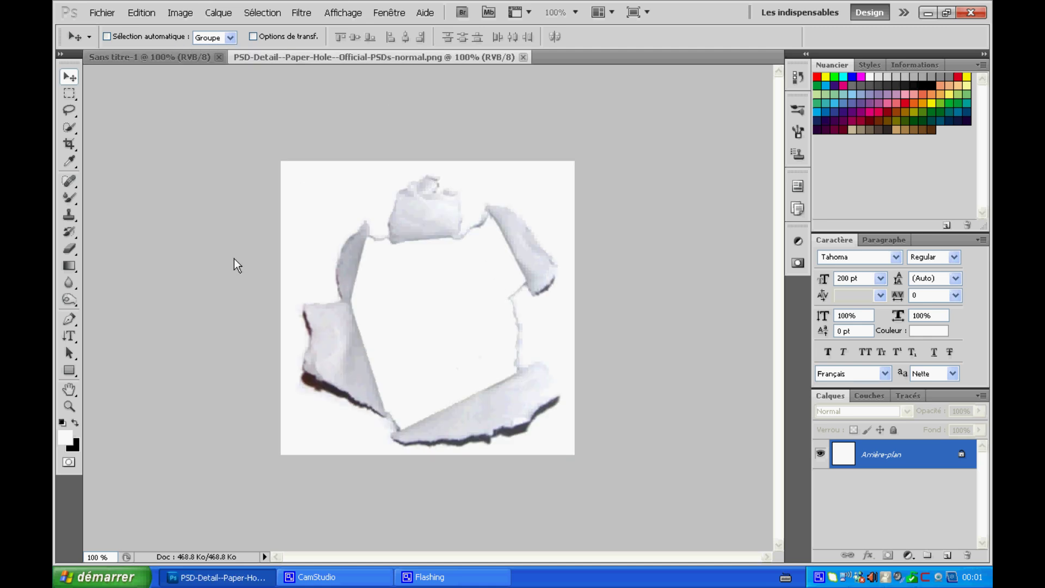
# Select the white centre of the paper hole with the Quick Selection tool and convert the locked background into a regular layer.
pyautogui.click(70, 128)
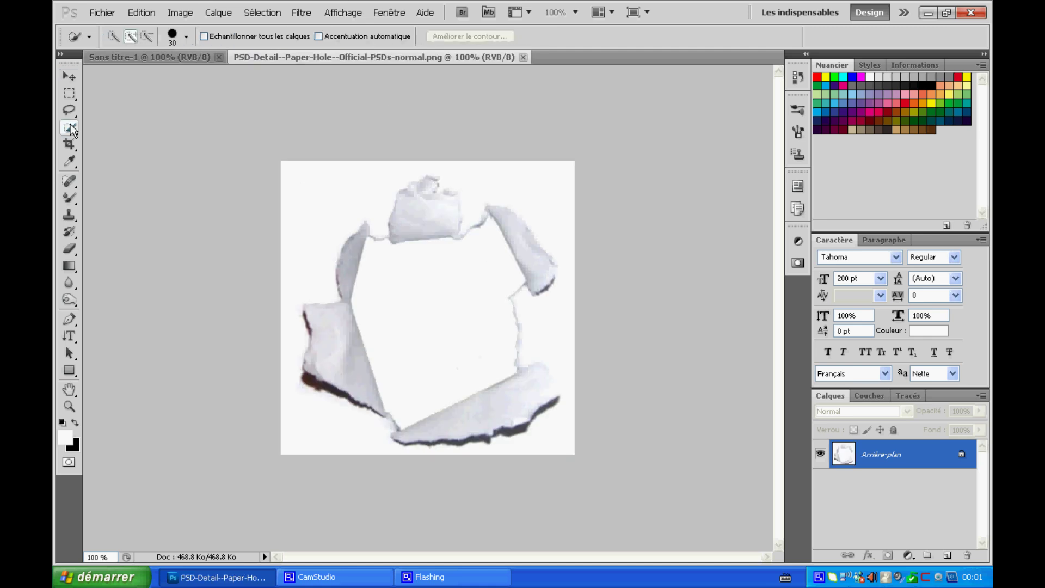
pyautogui.click(453, 374)
pyautogui.rightClick(448, 368)
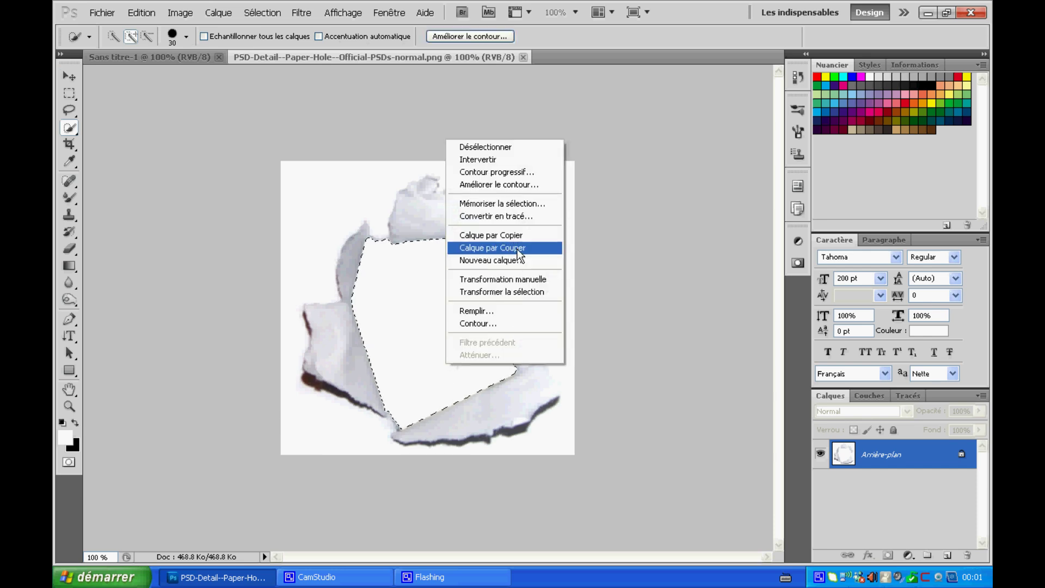
pyautogui.click(655, 350)
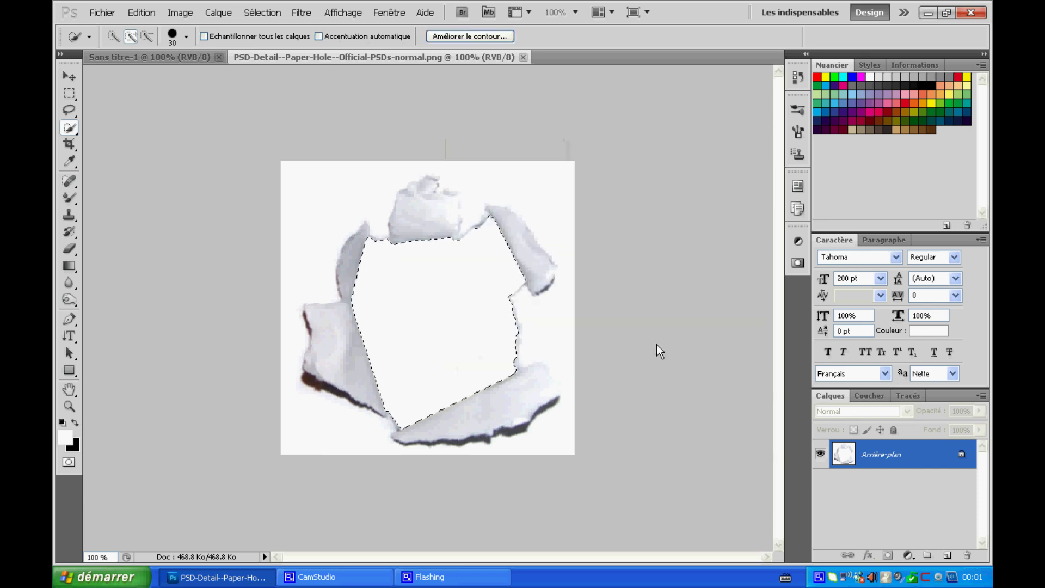
pyautogui.doubleClick(942, 469)
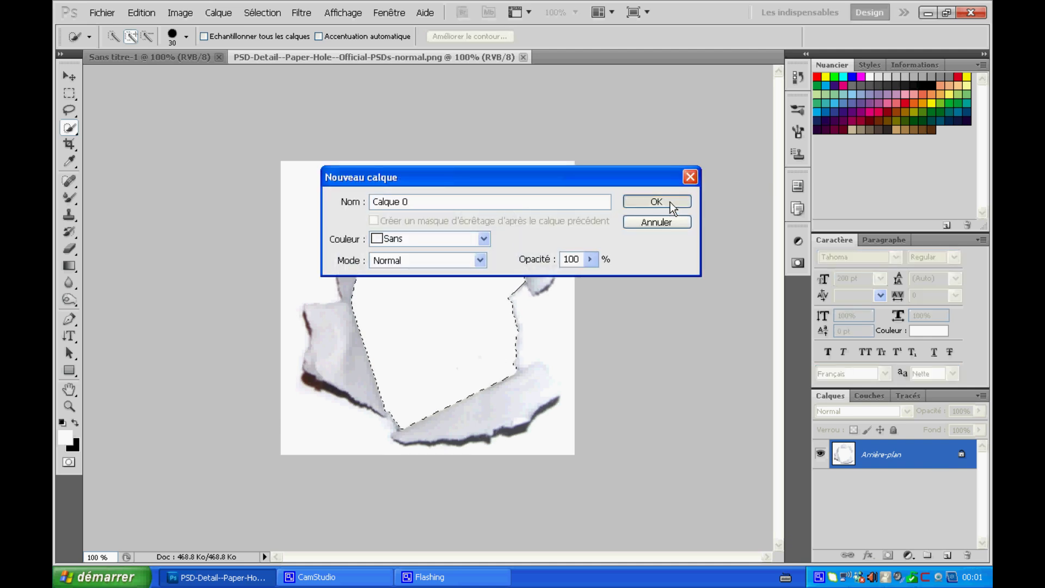
pyautogui.click(671, 203)
# Cut the selected white centre onto its own layer and delete that layer to leave the hole transparent.
pyautogui.rightClick(465, 338)
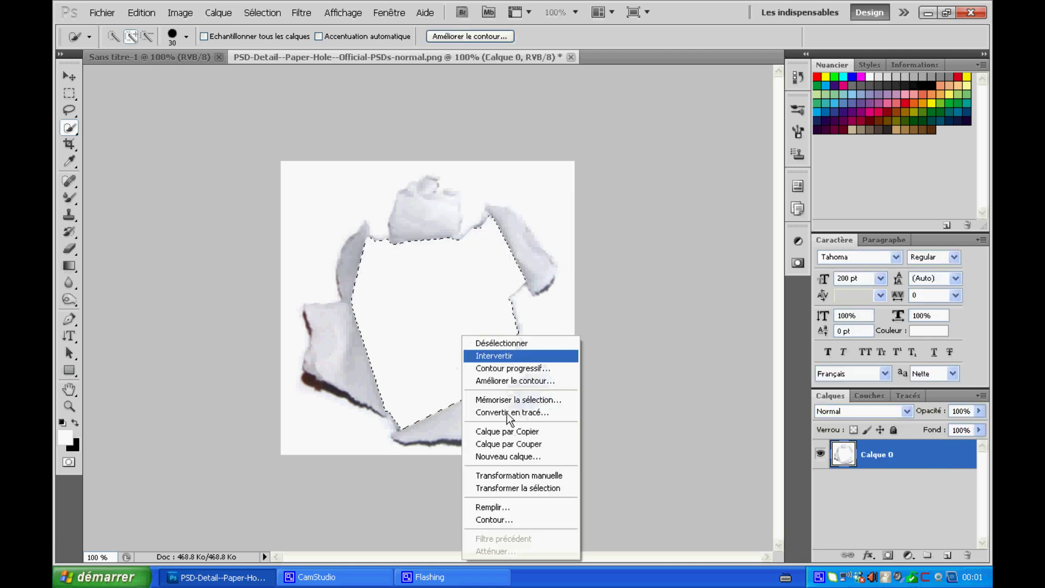
pyautogui.click(509, 444)
pyautogui.moveTo(919, 463); pyautogui.dragTo(968, 556)
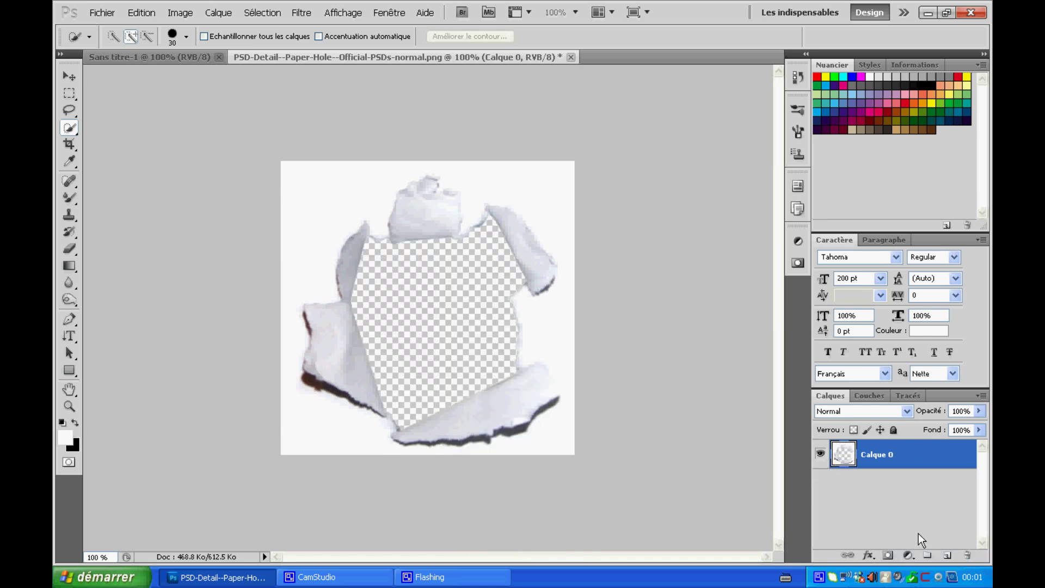
# Copy the torn-paper layer into Sans titre-1 and stretch it with Free Transform to 138.25% width and 133% height.
pyautogui.click(65, 78)
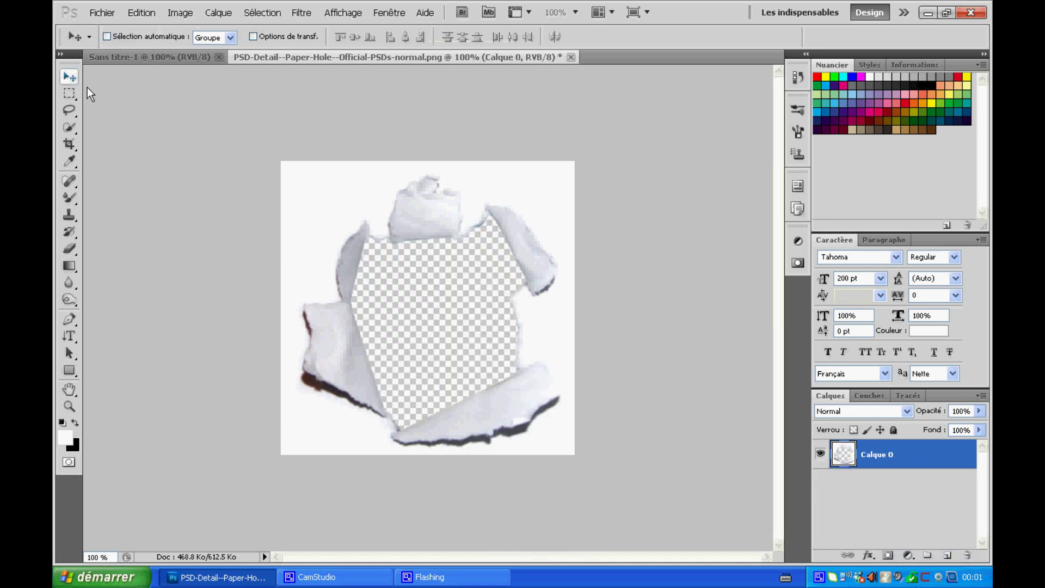
pyautogui.moveTo(359, 102); pyautogui.dragTo(460, 292)
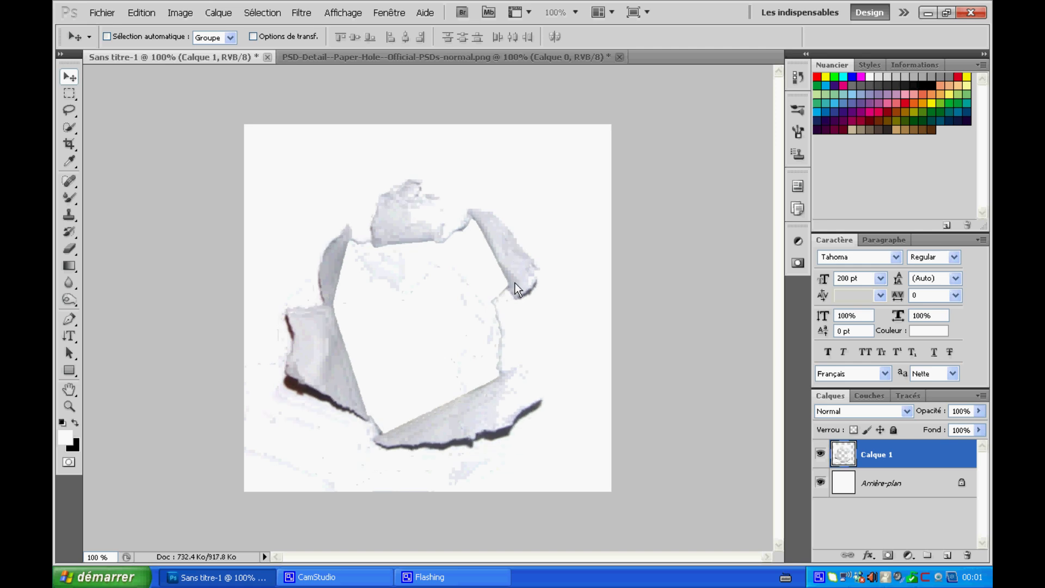
pyautogui.hotkey('ctrl', 't')
pyautogui.moveTo(412, 167); pyautogui.dragTo(413, 111)
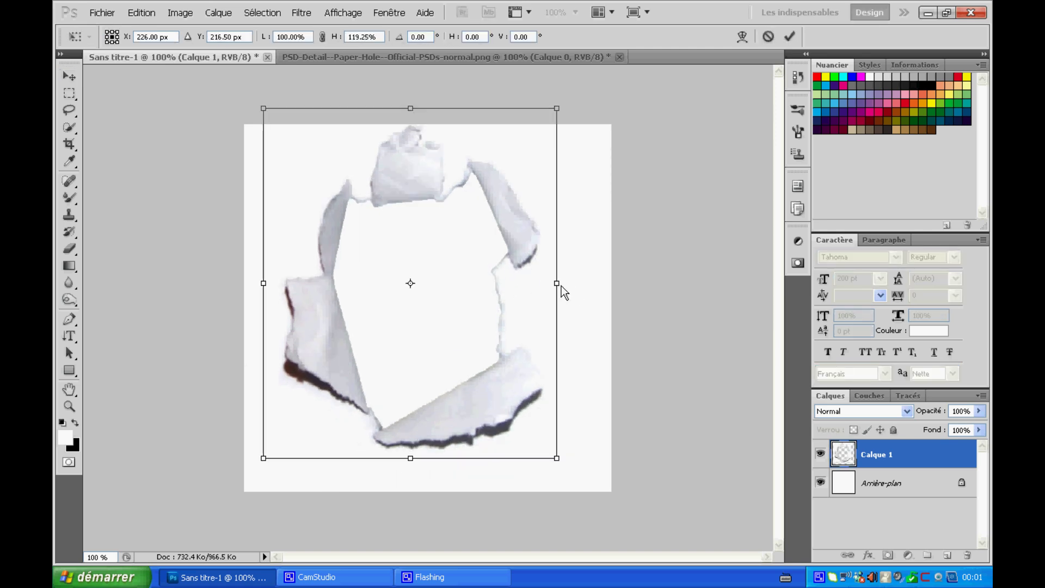
pyautogui.moveTo(557, 285); pyautogui.dragTo(636, 289)
pyautogui.moveTo(265, 287); pyautogui.dragTo(229, 288)
pyautogui.moveTo(432, 459); pyautogui.dragTo(430, 498)
# Nudge the enlarged torn paper to X 247.50 px, Y 245.00 px and apply the transformation.
pyautogui.hotkey('shift', 'Left')
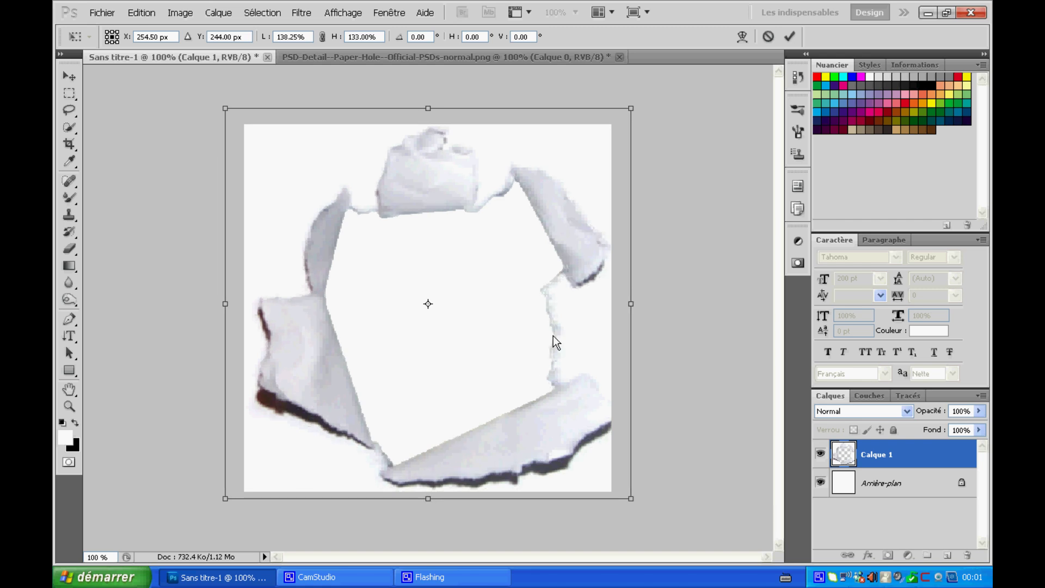
pyautogui.press('Right')
pyautogui.press('Right')
pyautogui.press('Down')
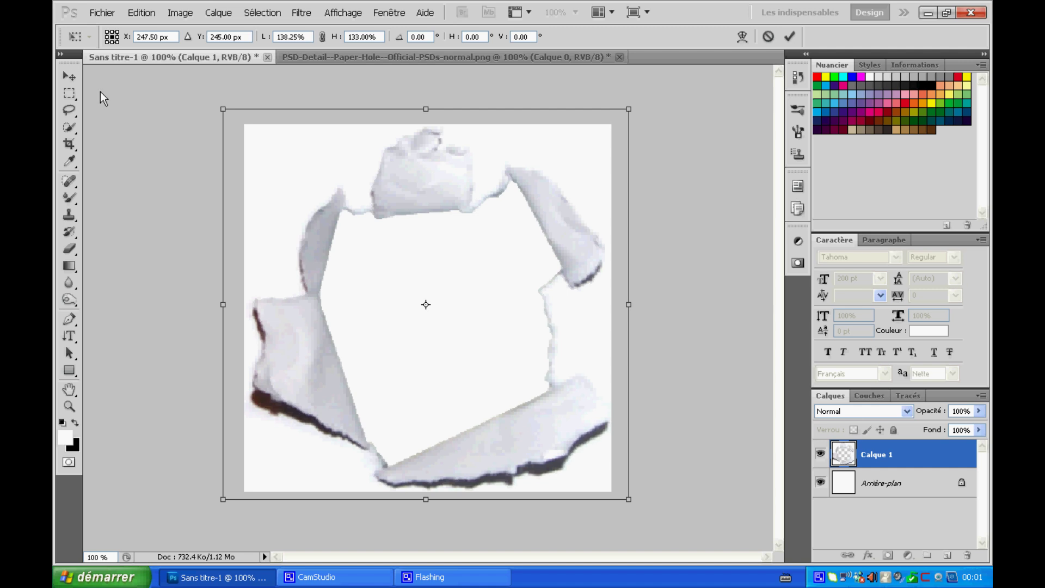
pyautogui.click(69, 76)
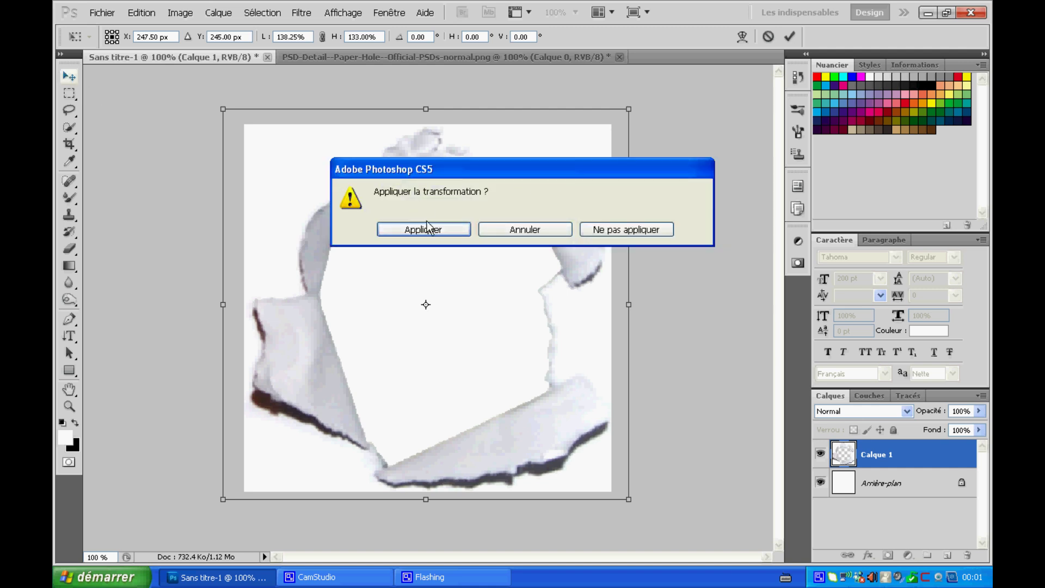
pyautogui.click(429, 230)
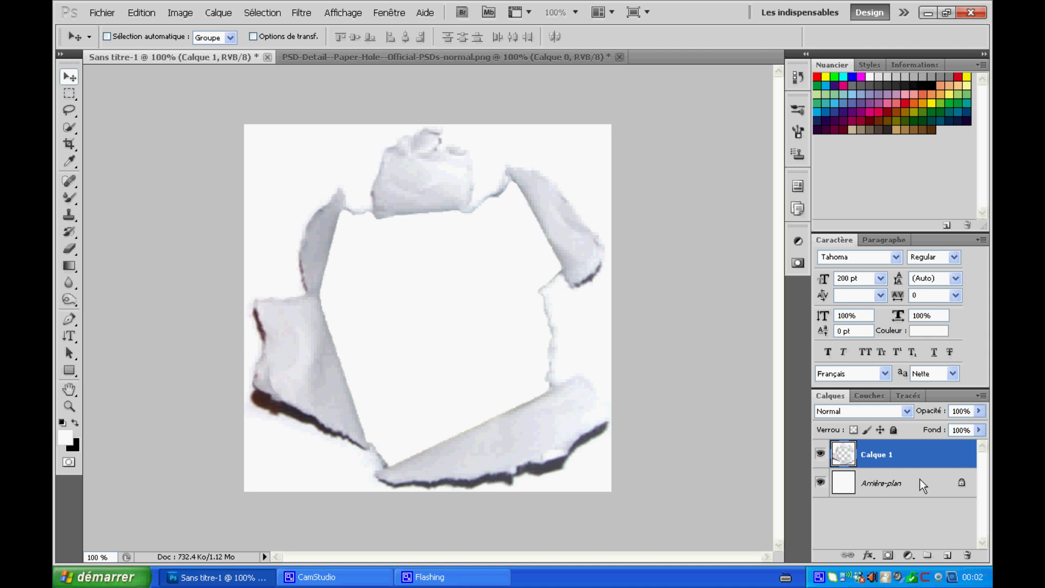
# Convert the locked white background of Sans titre-1 into a regular layer with Normal mode and 100% opacity.
pyautogui.doubleClick(936, 485)
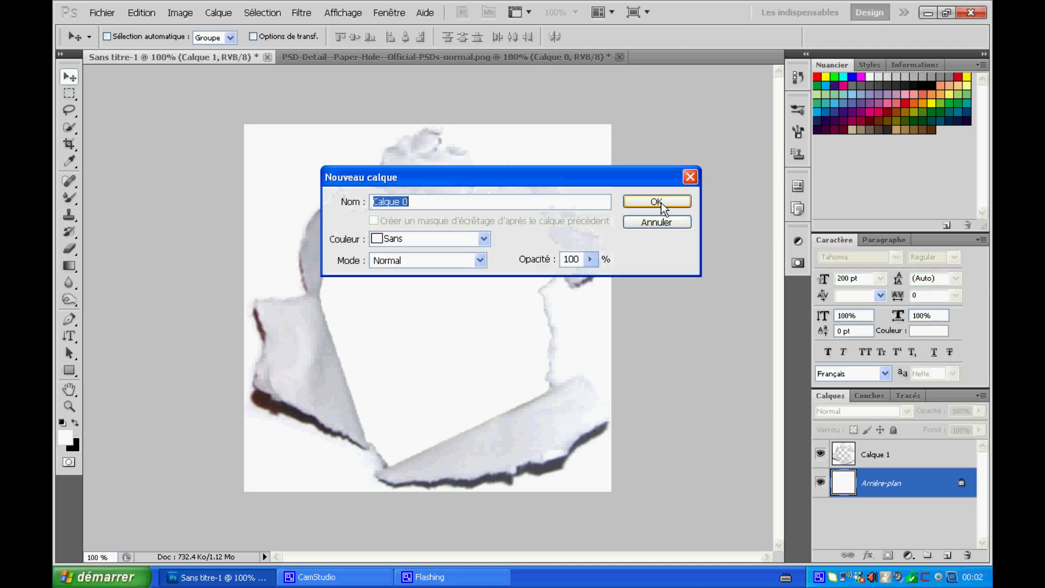
pyautogui.click(661, 202)
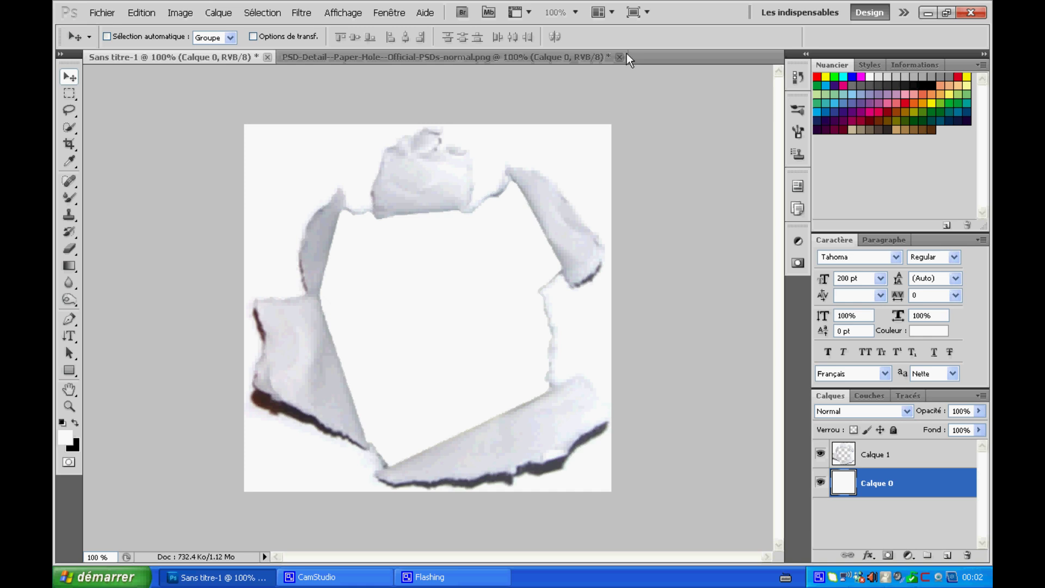
# Close the PSD-Detail--Paper-Hole image and open Gucci-Print-Black-psd36247.png from the les images folder.
pyautogui.click(620, 58)
pyautogui.click(497, 231)
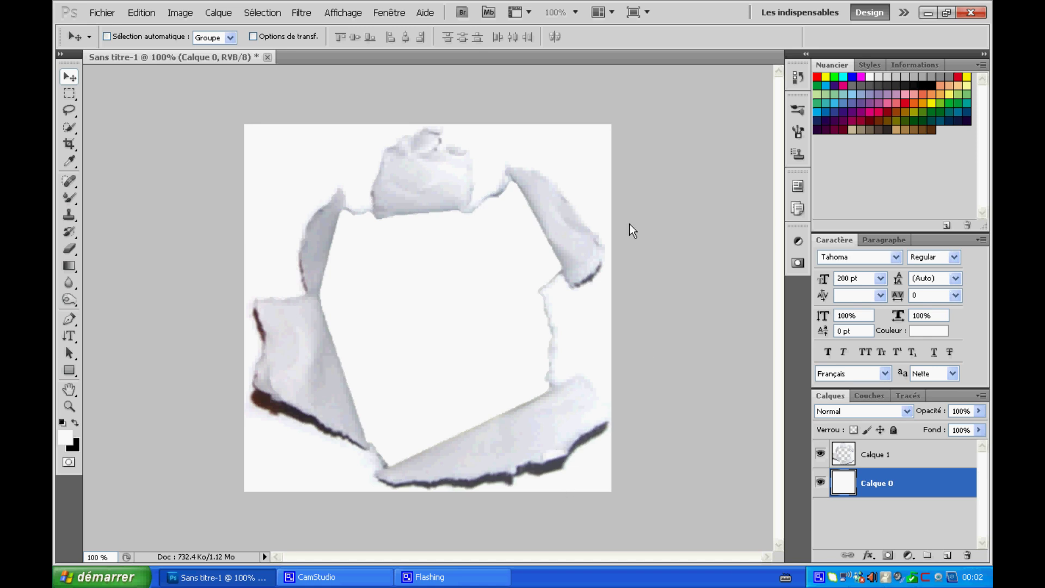
pyautogui.rightClick(409, 56)
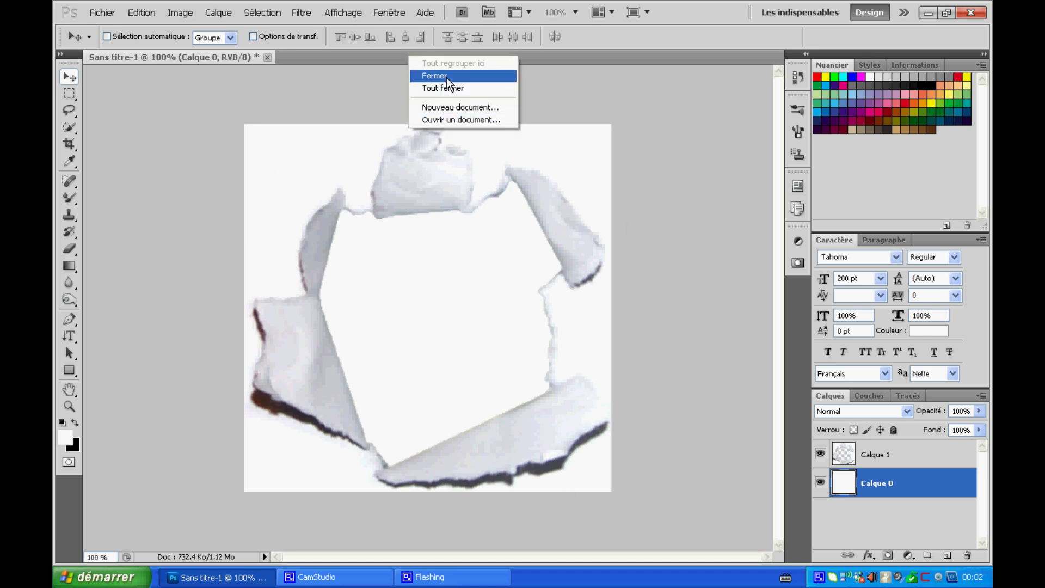
pyautogui.click(454, 121)
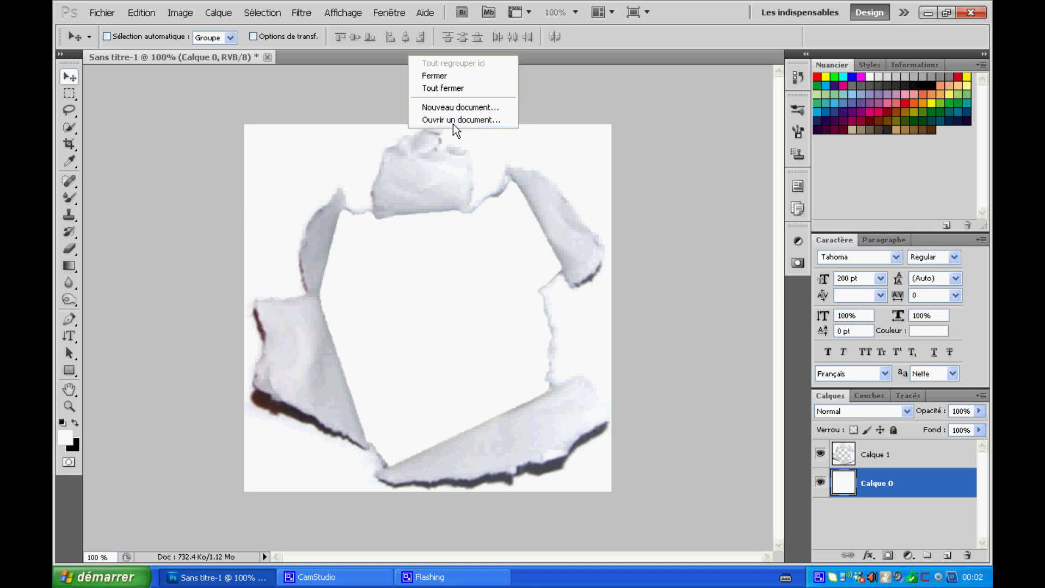
pyautogui.scroll(-5, 593, 196)
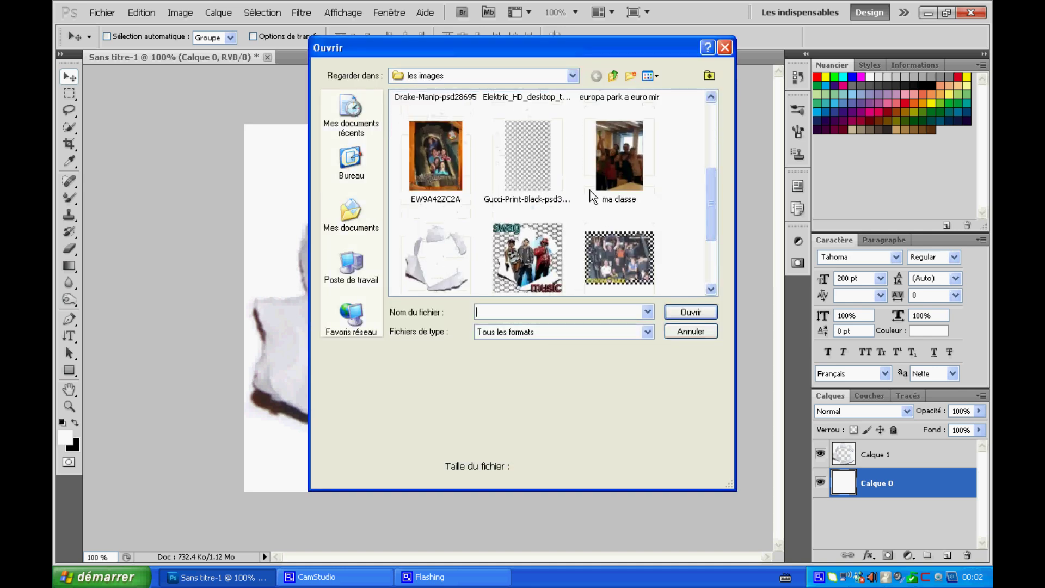
pyautogui.click(545, 169)
pyautogui.click(691, 312)
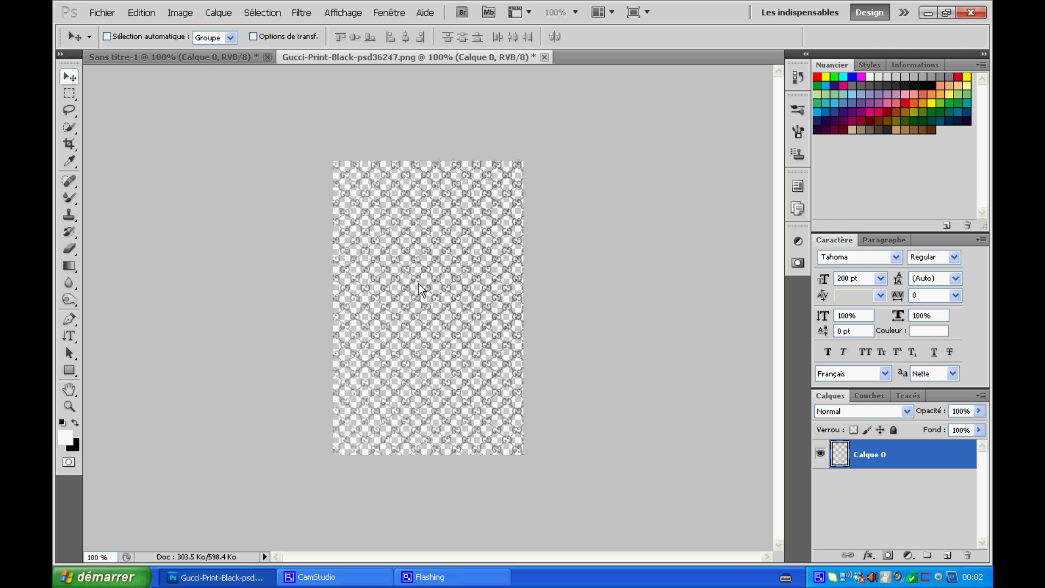
# Bring the Gucci print into Sans titre-1 and place its layer above the torn-paper layer.
pyautogui.hotkey('ctrl', 'z')
pyautogui.click(204, 59)
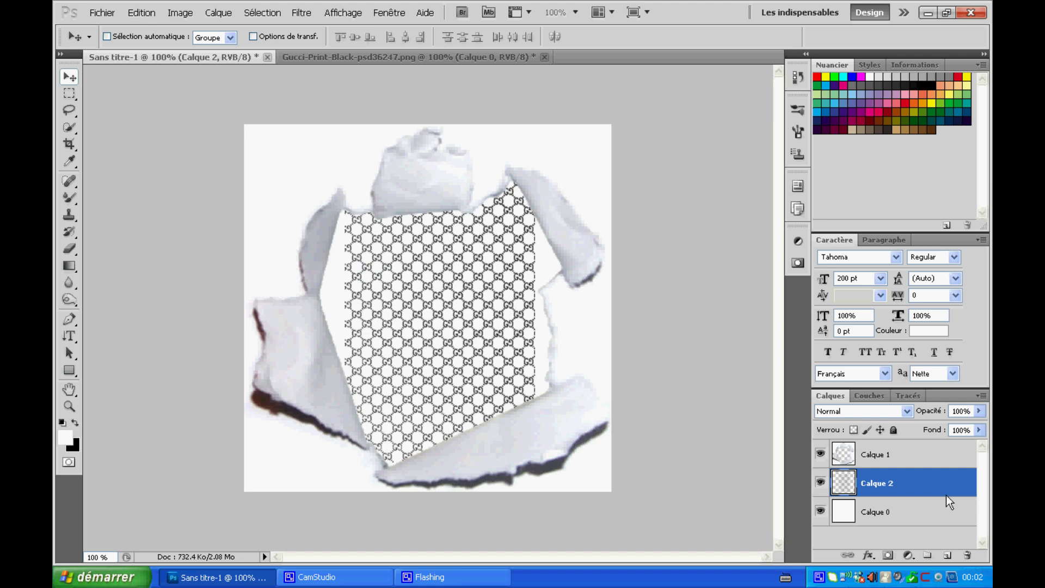
pyautogui.moveTo(933, 495); pyautogui.dragTo(916, 460)
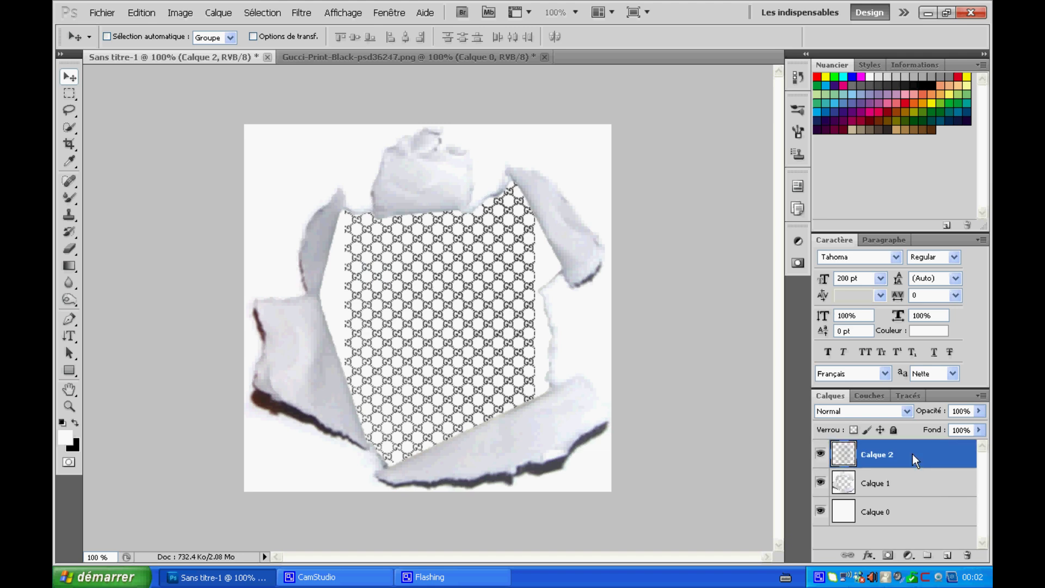
# Stretch the Gucci print layer to 252.51% width and 145.75% height with Free Transform, and set its opacity to 25%.
pyautogui.hotkey('ctrl', 't')
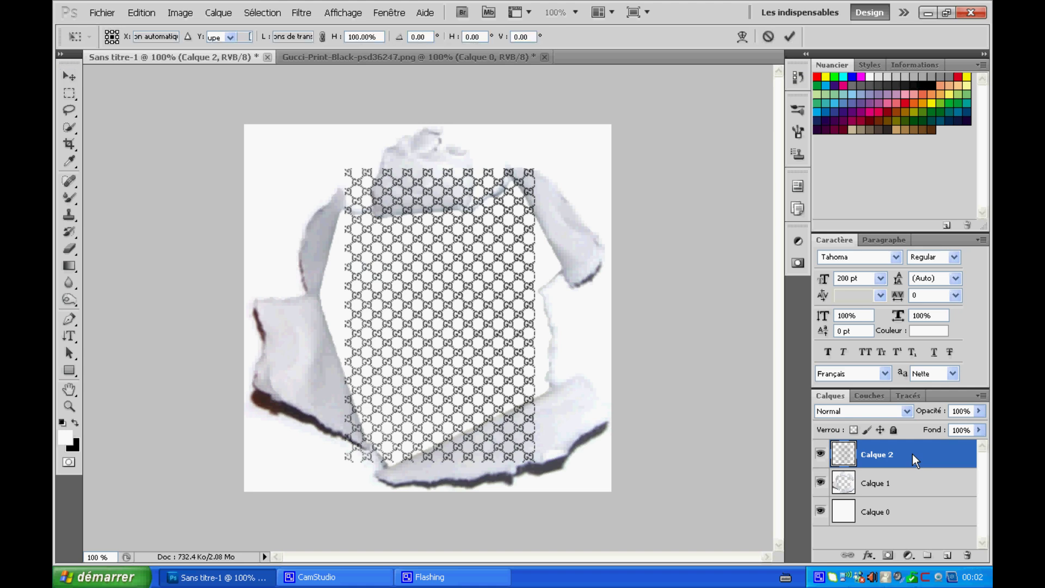
pyautogui.moveTo(440, 170); pyautogui.dragTo(432, 96)
pyautogui.moveTo(346, 281); pyautogui.dragTo(191, 289)
pyautogui.moveTo(538, 286); pyautogui.dragTo(674, 288)
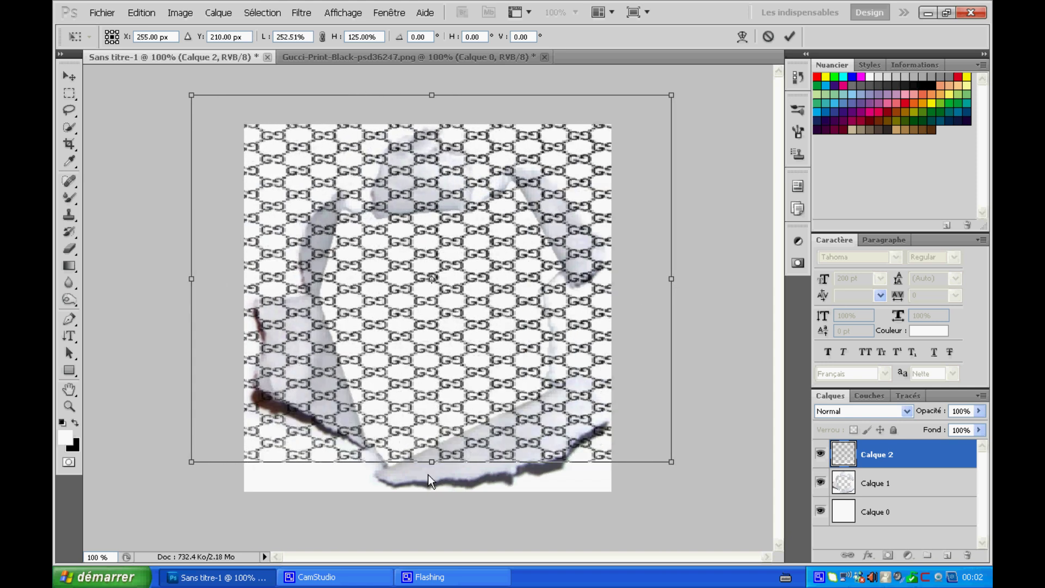
pyautogui.moveTo(432, 463); pyautogui.dragTo(433, 523)
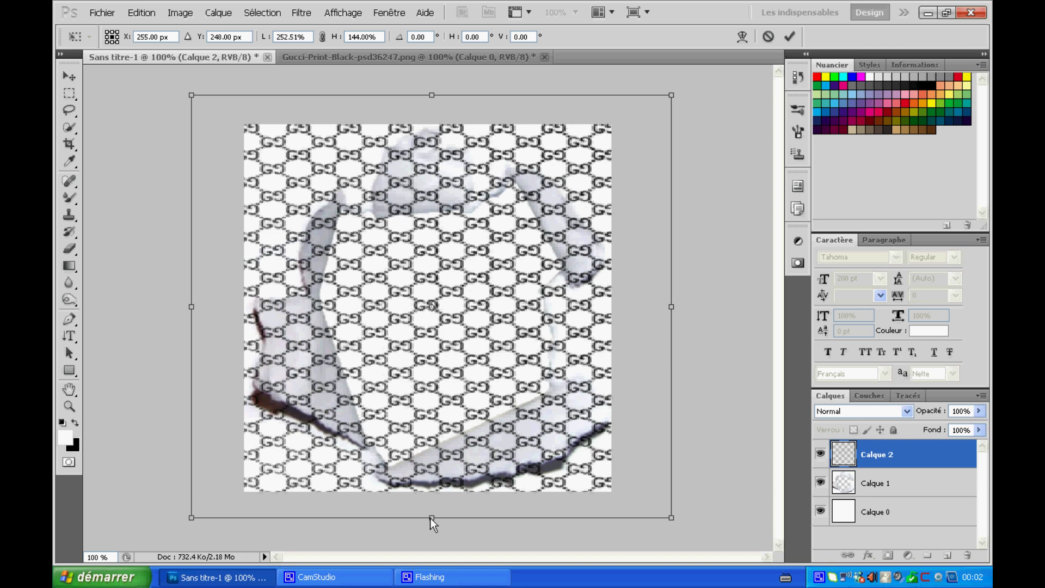
pyautogui.moveTo(427, 521); pyautogui.dragTo(428, 525)
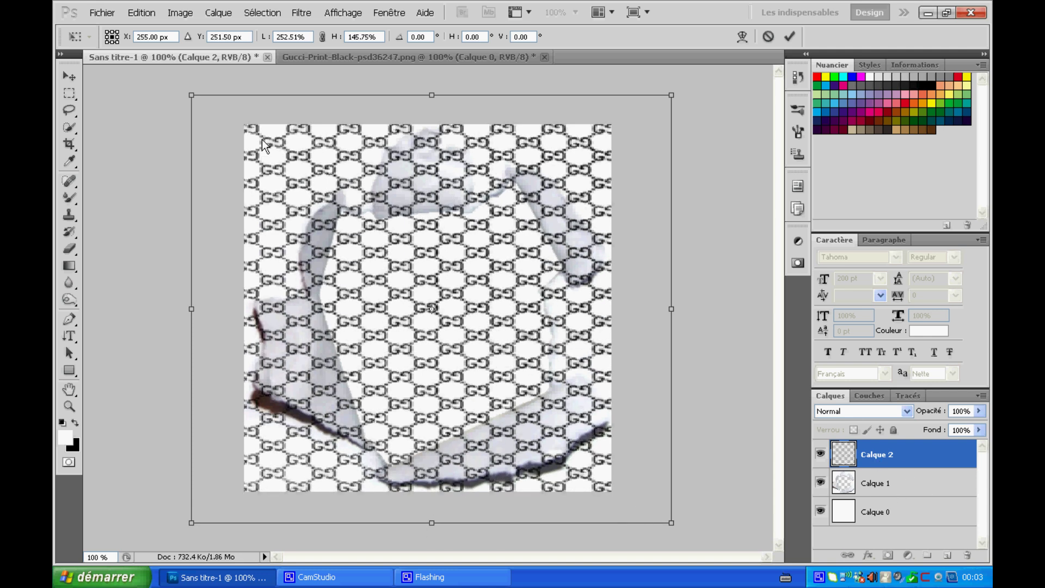
pyautogui.click(69, 76)
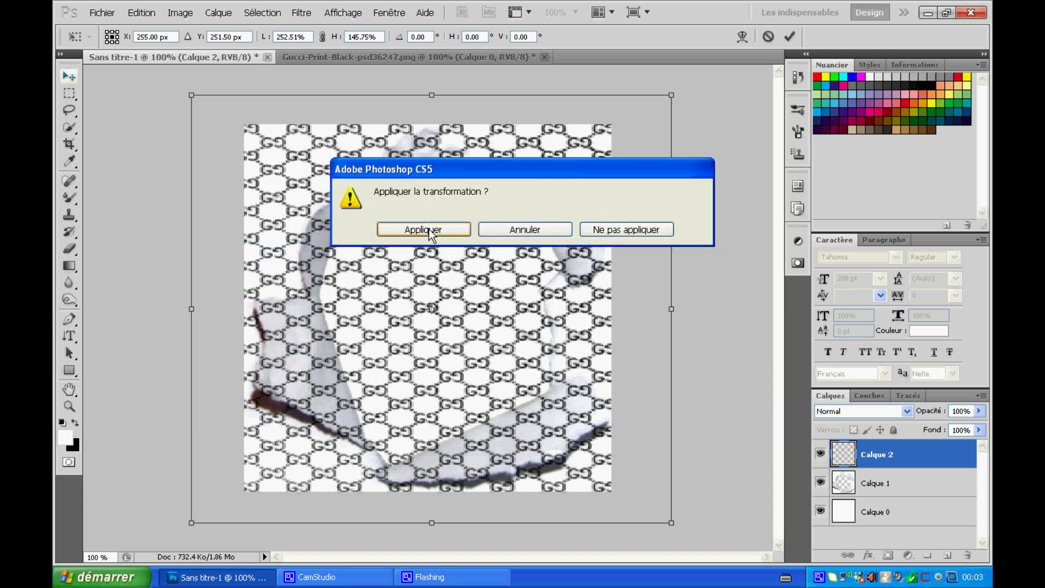
pyautogui.click(429, 230)
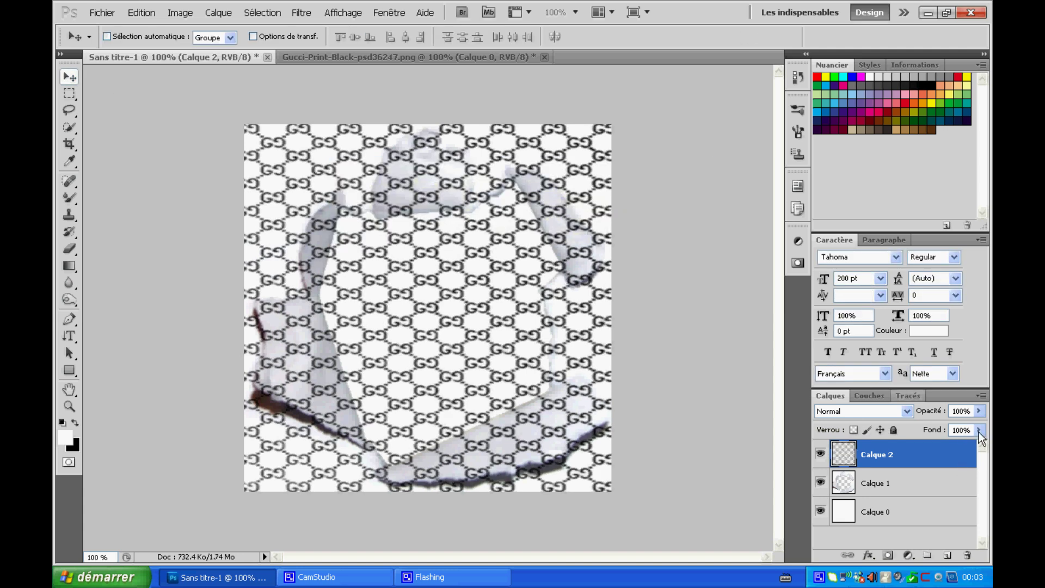
pyautogui.click(979, 412)
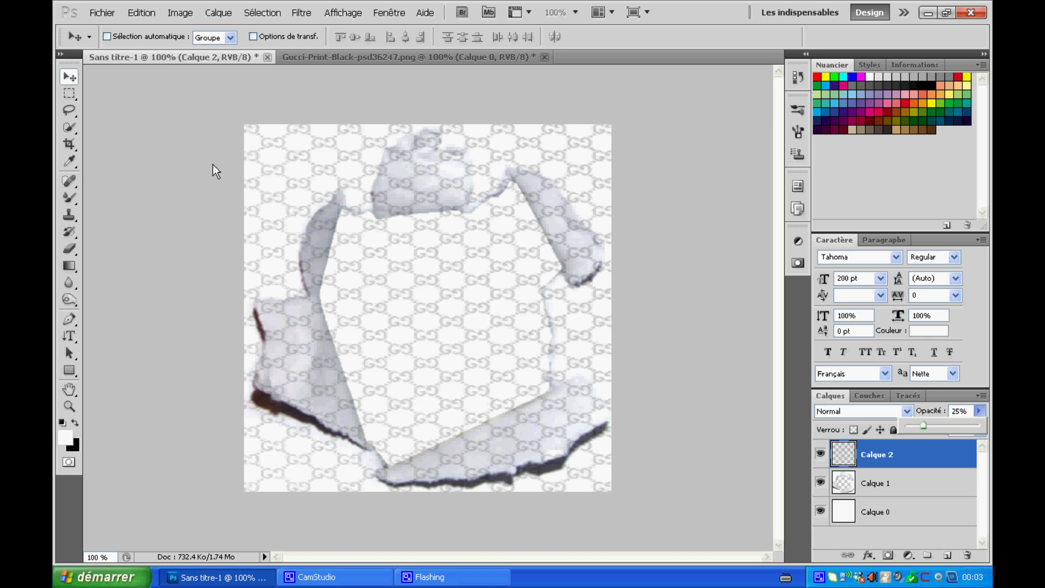
# Erase the Gucci pattern across most of the central hole with a 94 px Eraser at 100% hardness.
pyautogui.click(70, 249)
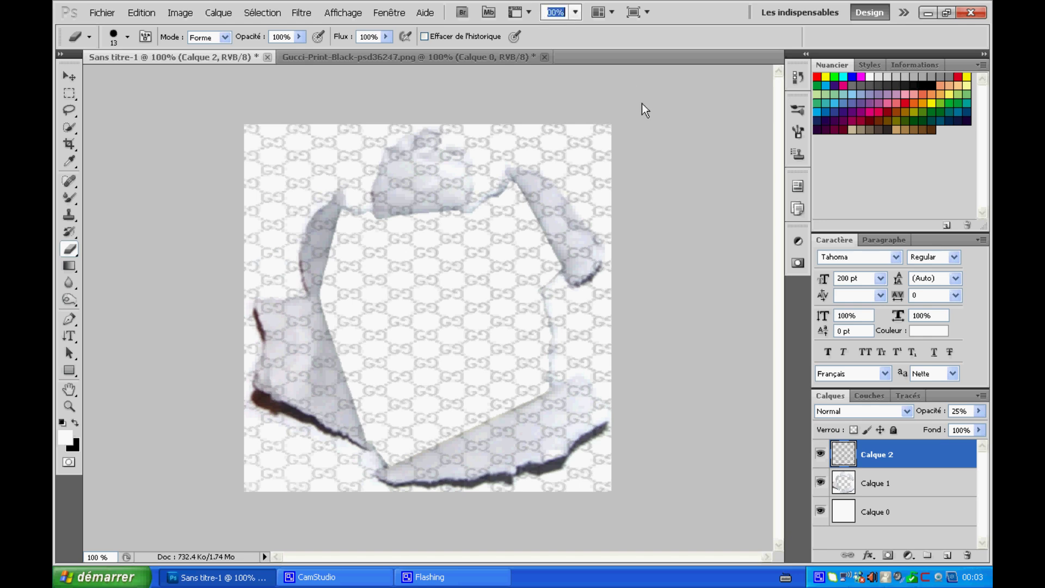
pyautogui.write('150')
pyautogui.press('Return')
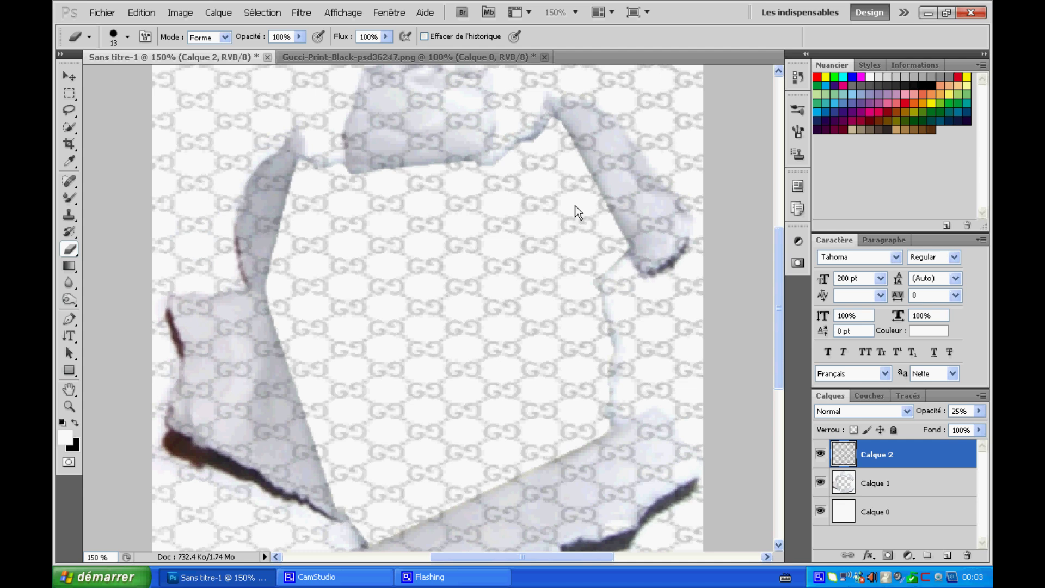
pyautogui.click(128, 37)
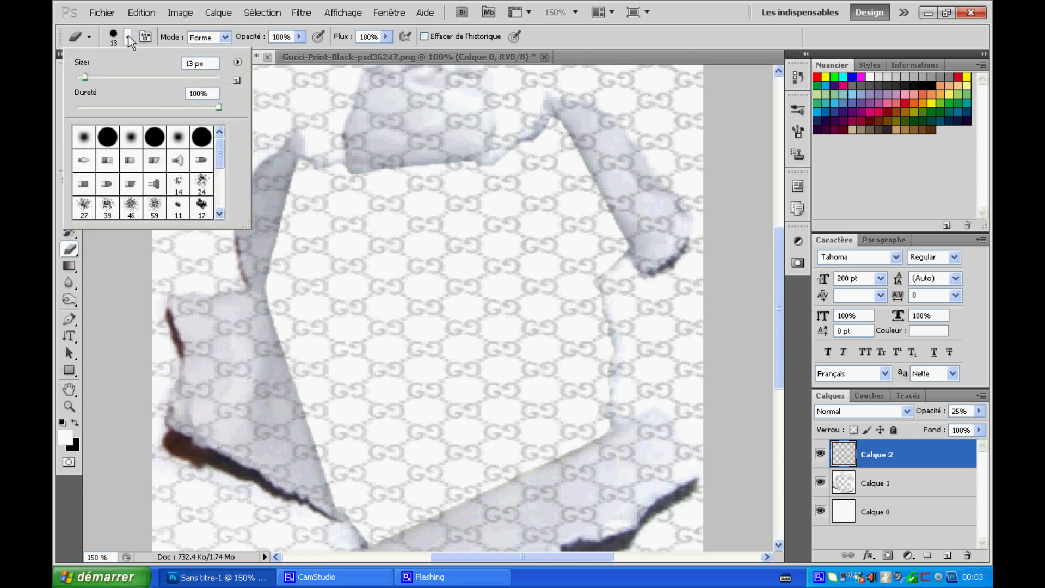
pyautogui.moveTo(90, 80); pyautogui.dragTo(142, 78)
pyautogui.click(438, 261)
pyautogui.moveTo(440, 277)
pyautogui.mouseDown()
pyautogui.moveTo(515, 331)
pyautogui.moveTo(411, 404)
pyautogui.moveTo(340, 322)
pyautogui.moveTo(445, 226)
pyautogui.moveTo(554, 231)
pyautogui.moveTo(567, 242)
pyautogui.moveTo(534, 201)
pyautogui.moveTo(507, 216)
pyautogui.moveTo(406, 181)
pyautogui.moveTo(371, 226)
pyautogui.moveTo(332, 235)
pyautogui.mouseUp()
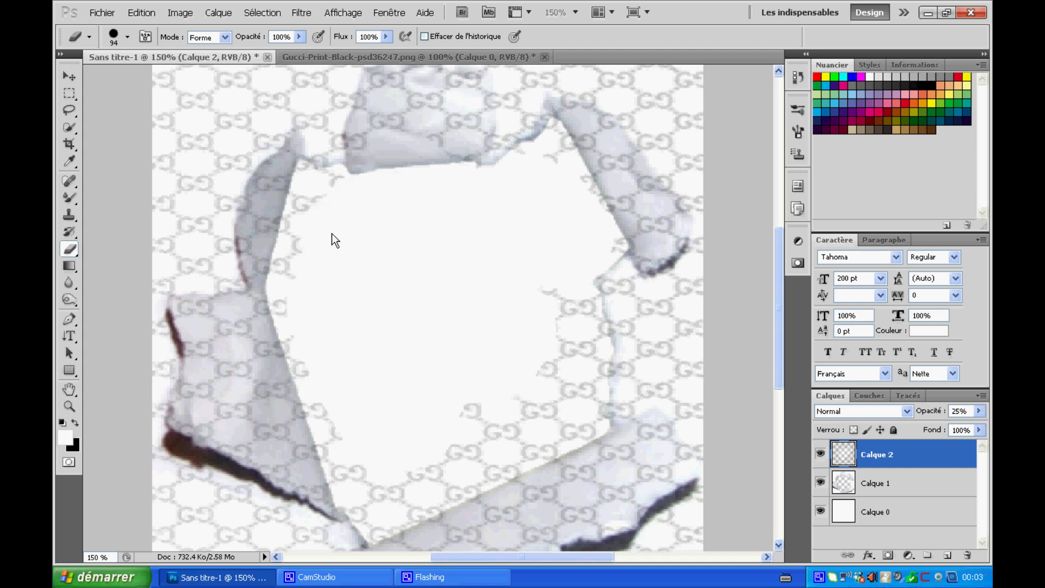
# Erase the remaining pattern along the hole's inner edges and the inner side of the upper-right flap with a 61 px Eraser.
pyautogui.click(127, 37)
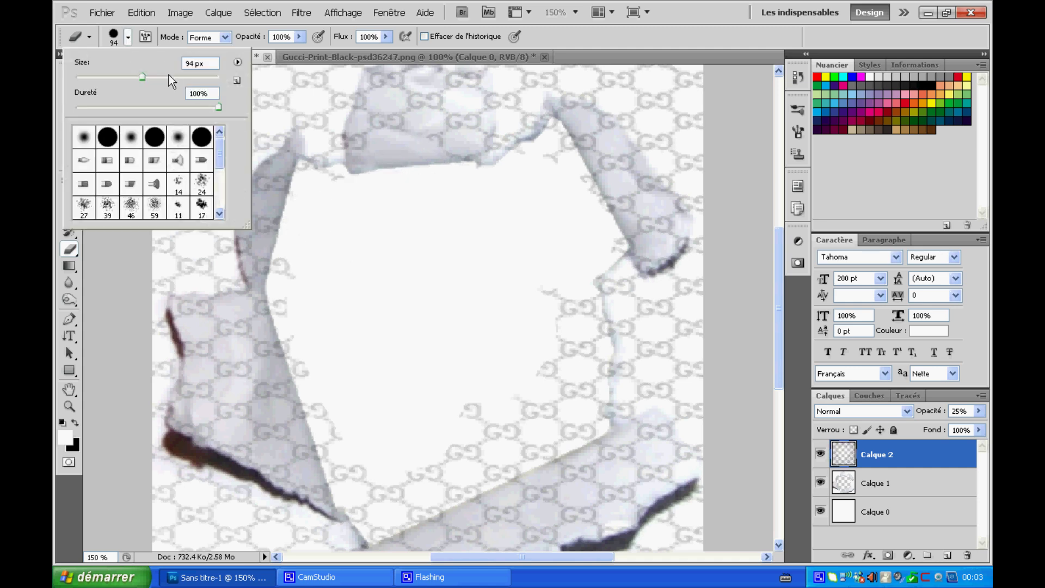
pyautogui.moveTo(143, 77); pyautogui.dragTo(136, 77)
pyautogui.click(302, 296)
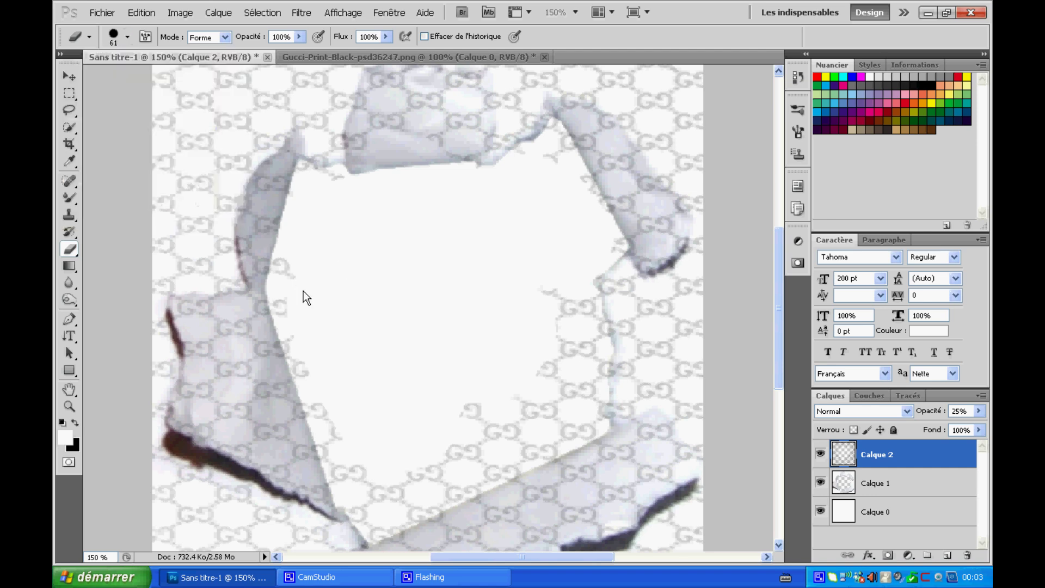
pyautogui.moveTo(307, 331)
pyautogui.mouseDown()
pyautogui.moveTo(381, 500)
pyautogui.moveTo(502, 455)
pyautogui.moveTo(445, 443)
pyautogui.moveTo(569, 406)
pyautogui.moveTo(580, 413)
pyautogui.moveTo(567, 409)
pyautogui.moveTo(544, 345)
pyautogui.mouseUp()
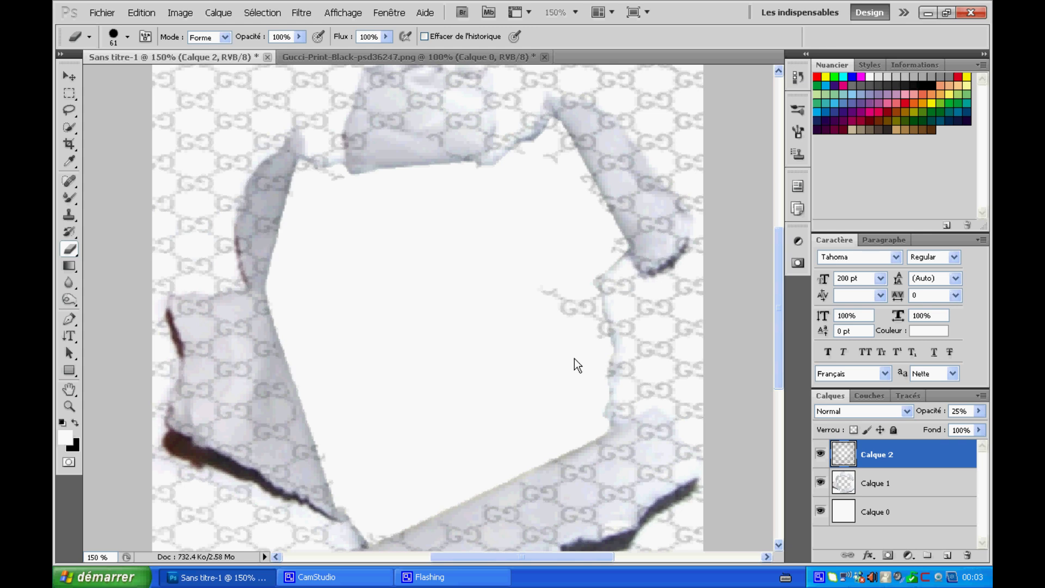
pyautogui.moveTo(574, 359); pyautogui.dragTo(546, 309)
pyautogui.moveTo(603, 228)
pyautogui.mouseDown()
pyautogui.moveTo(548, 164)
pyautogui.moveTo(531, 166)
pyautogui.moveTo(555, 175)
pyautogui.mouseUp()
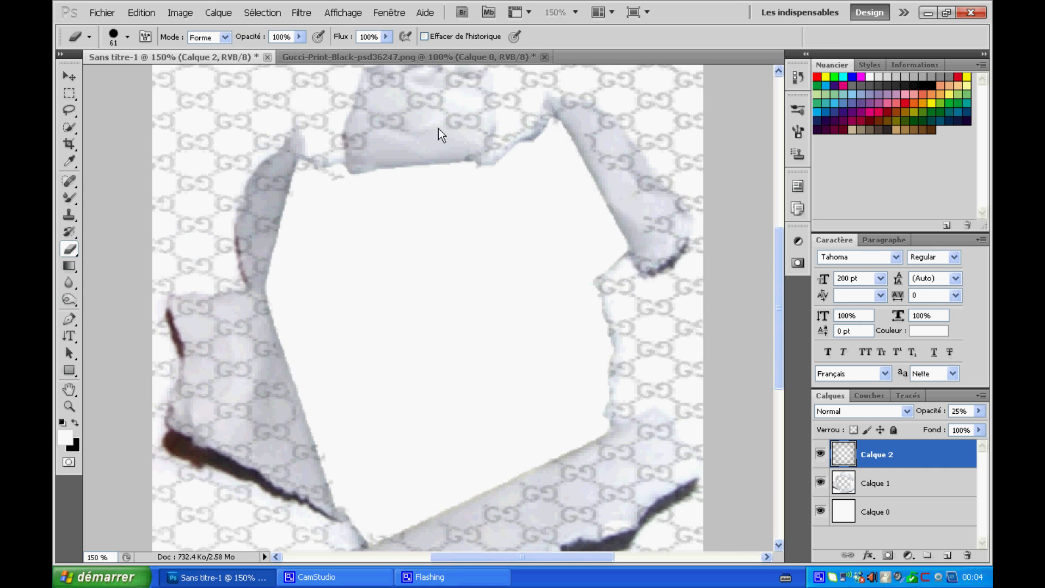
# Erase the pattern covering the top, left and bottom torn-paper flaps with the 61 px Eraser.
pyautogui.moveTo(439, 128); pyautogui.dragTo(388, 138)
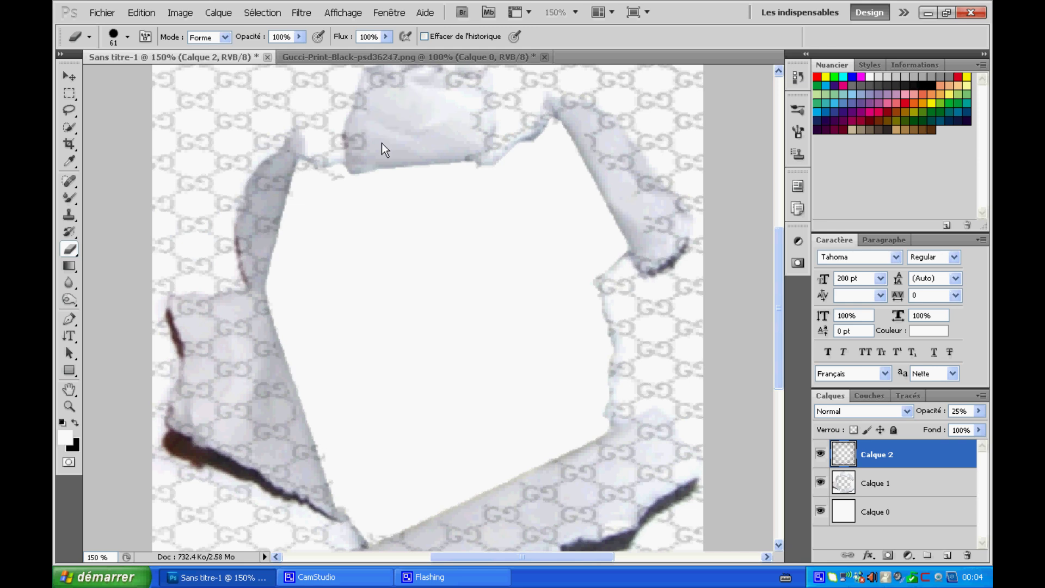
pyautogui.moveTo(447, 122); pyautogui.dragTo(457, 177)
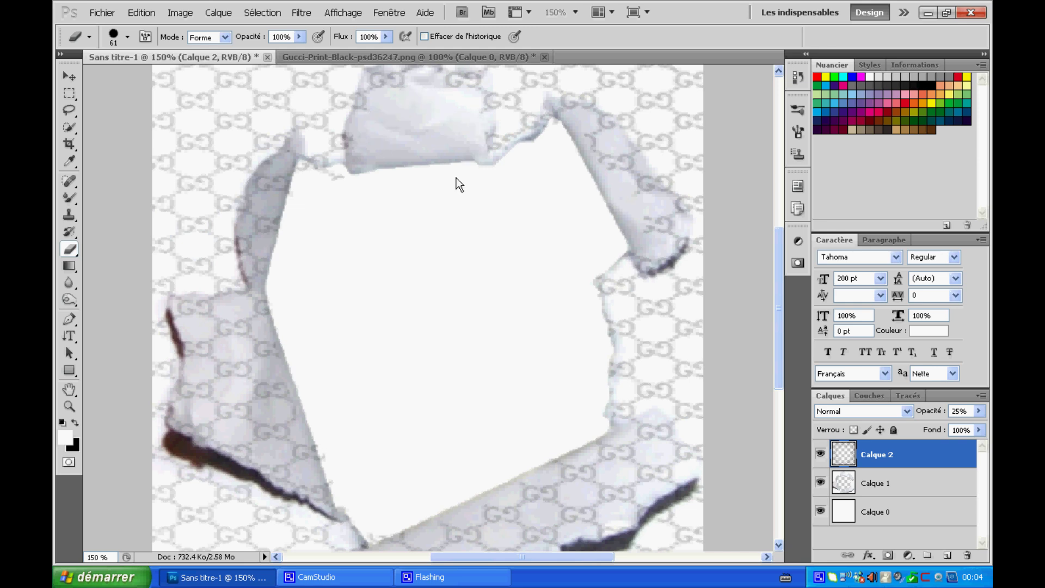
pyautogui.moveTo(283, 205)
pyautogui.mouseDown()
pyautogui.moveTo(293, 188)
pyautogui.moveTo(278, 333)
pyautogui.moveTo(290, 431)
pyautogui.moveTo(315, 449)
pyautogui.moveTo(283, 443)
pyautogui.mouseUp()
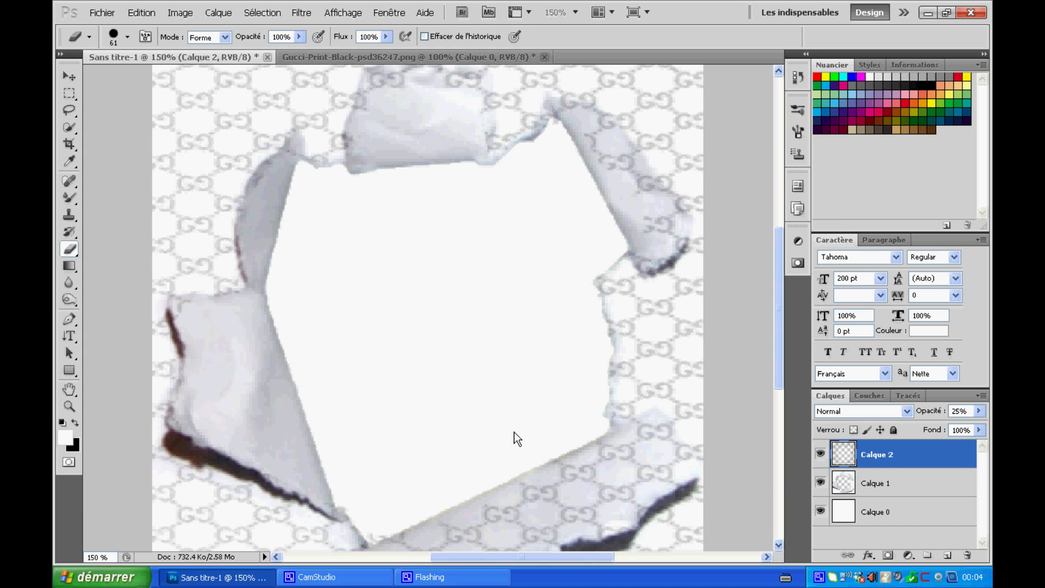
pyautogui.moveTo(590, 458); pyautogui.dragTo(644, 447)
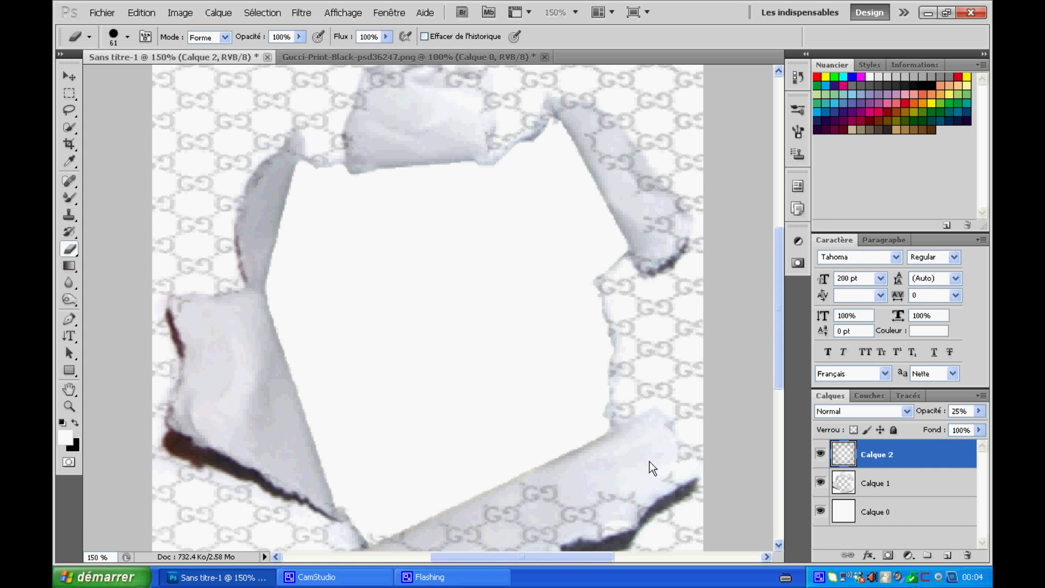
pyautogui.moveTo(589, 481); pyautogui.dragTo(613, 498)
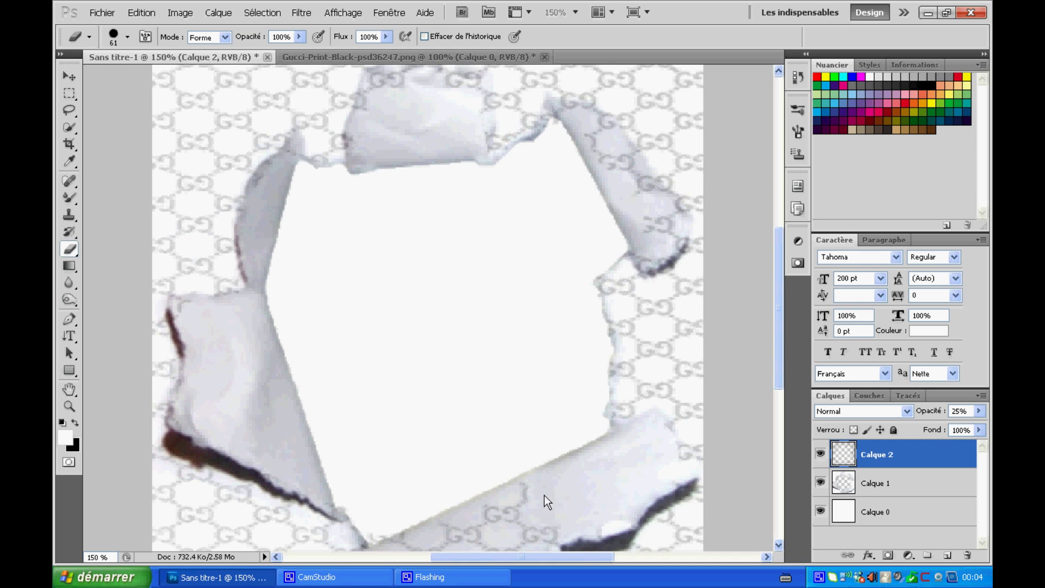
pyautogui.scroll(-2, 452, 395)
pyautogui.moveTo(531, 455)
pyautogui.mouseDown()
pyautogui.moveTo(531, 466)
pyautogui.moveTo(489, 483)
pyautogui.mouseUp()
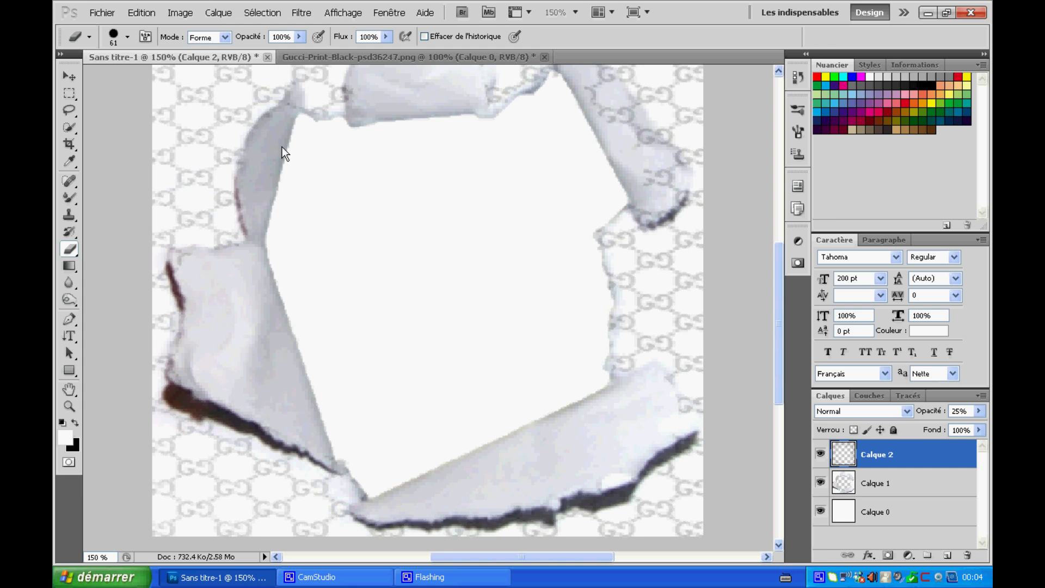
# Erase the leftover pattern along the edges of the top and upper-right paper flaps with a 13 px Eraser.
pyautogui.scroll(3, 416, 208)
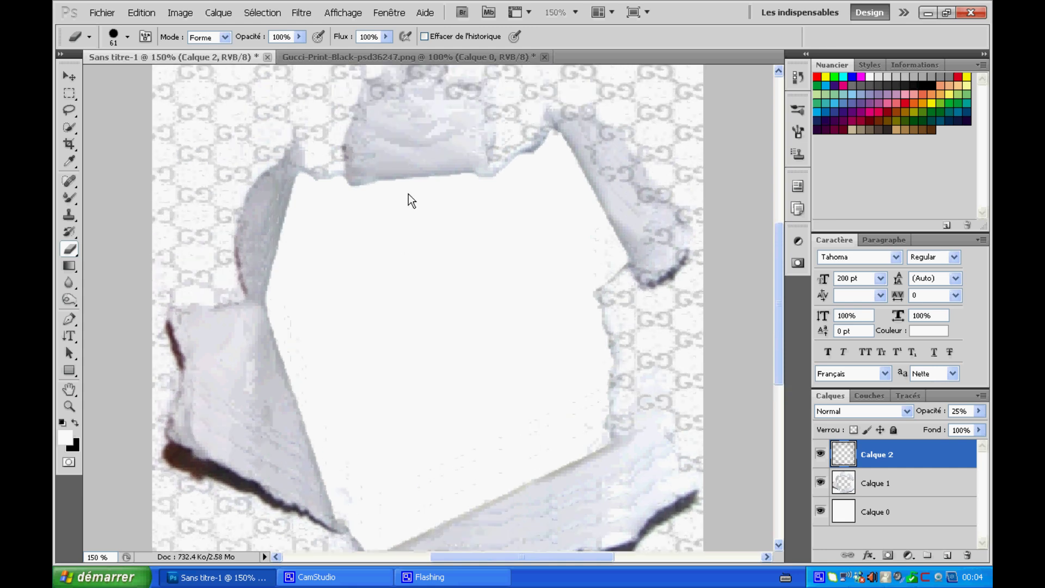
pyautogui.scroll(5, 396, 186)
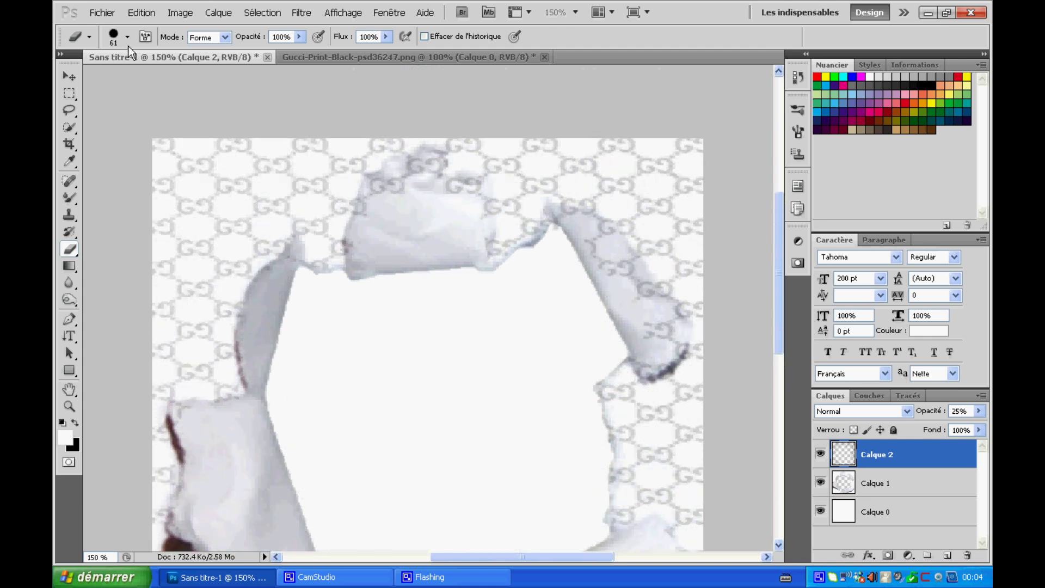
pyautogui.click(127, 36)
pyautogui.write('13')
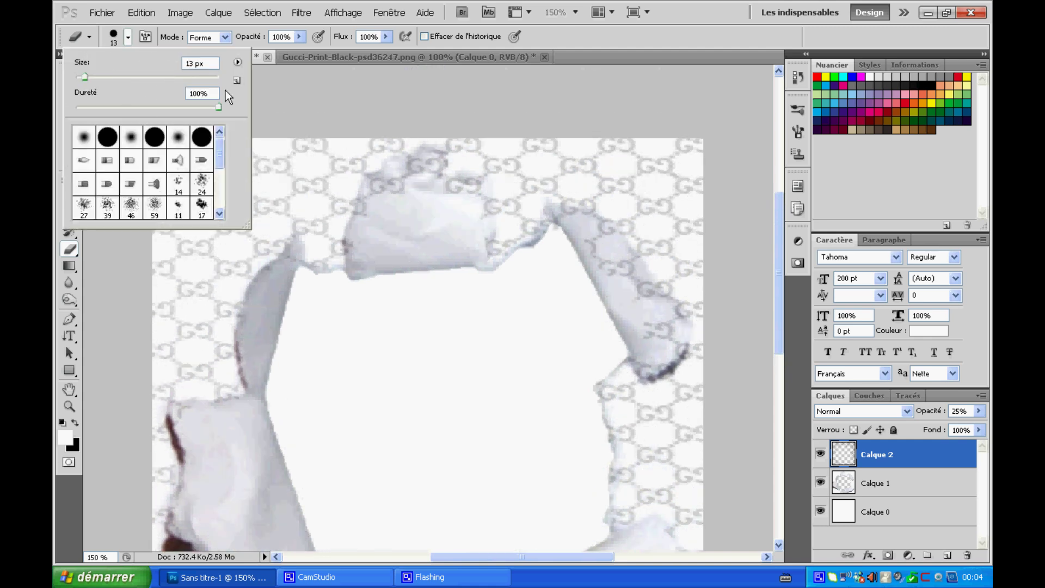
pyautogui.click(405, 201)
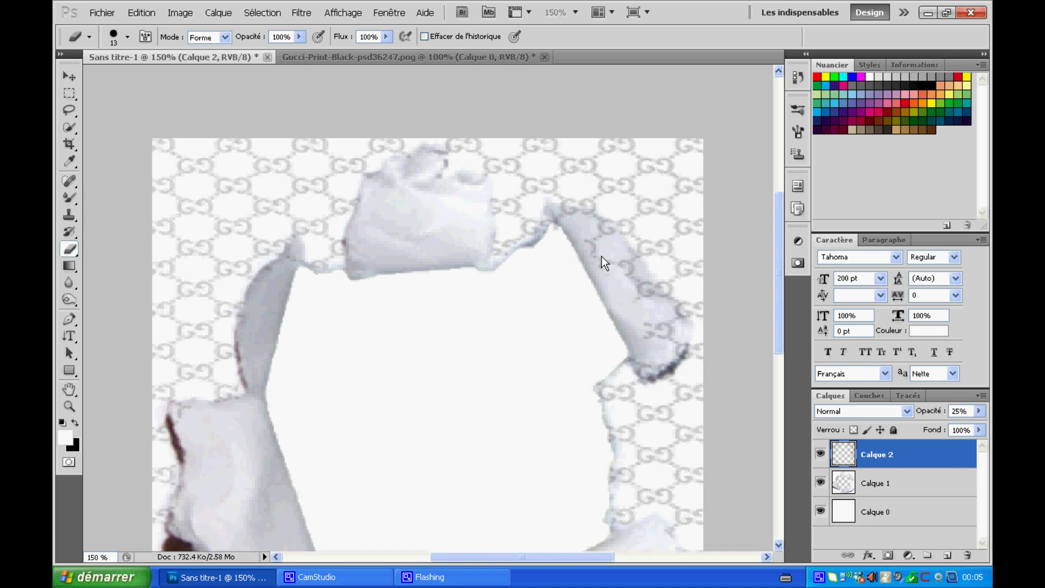
pyautogui.moveTo(633, 273); pyautogui.dragTo(658, 293)
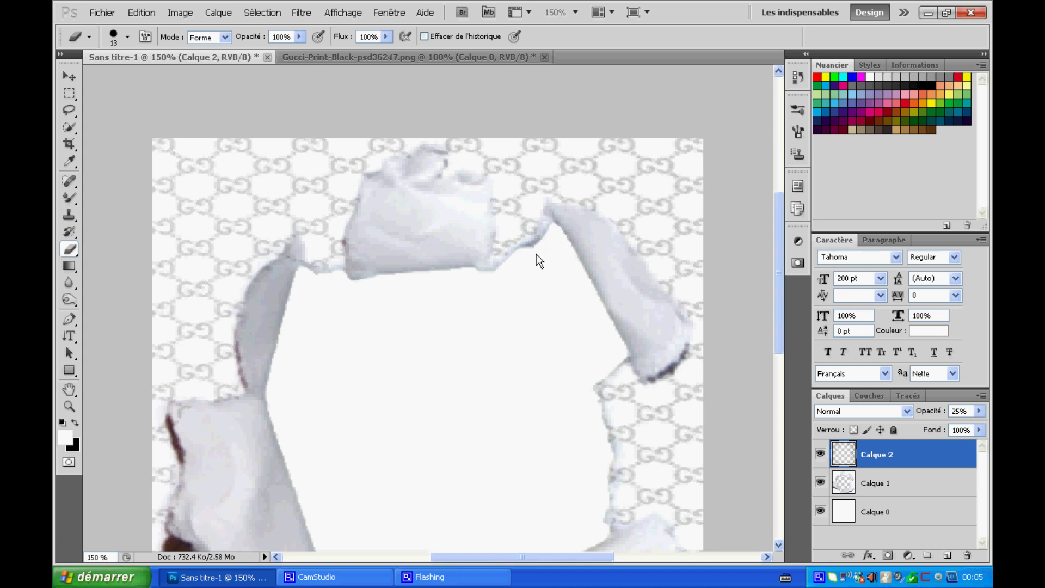
pyautogui.scroll(-3, 379, 327)
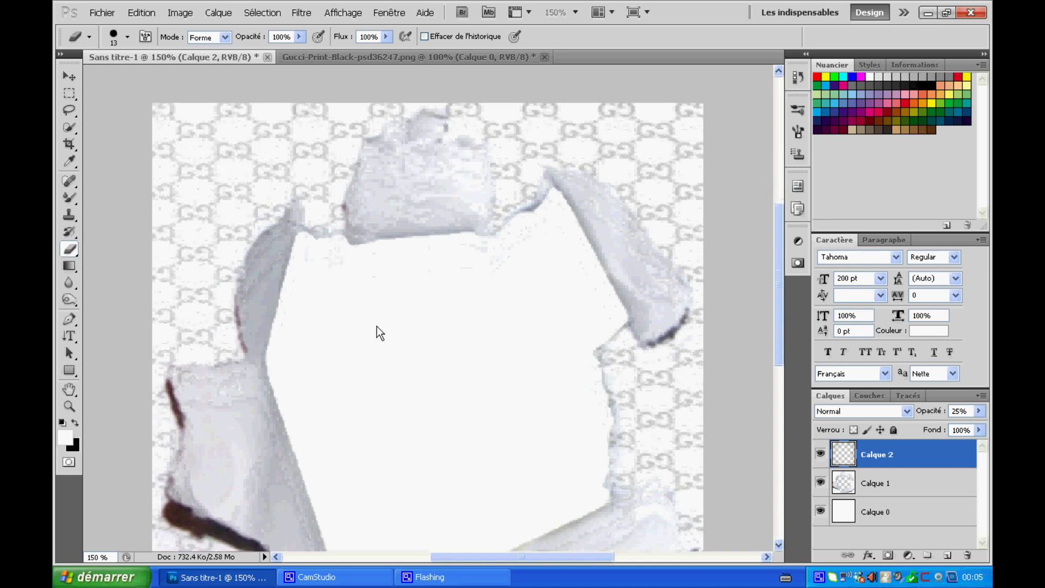
pyautogui.scroll(-1, 377, 326)
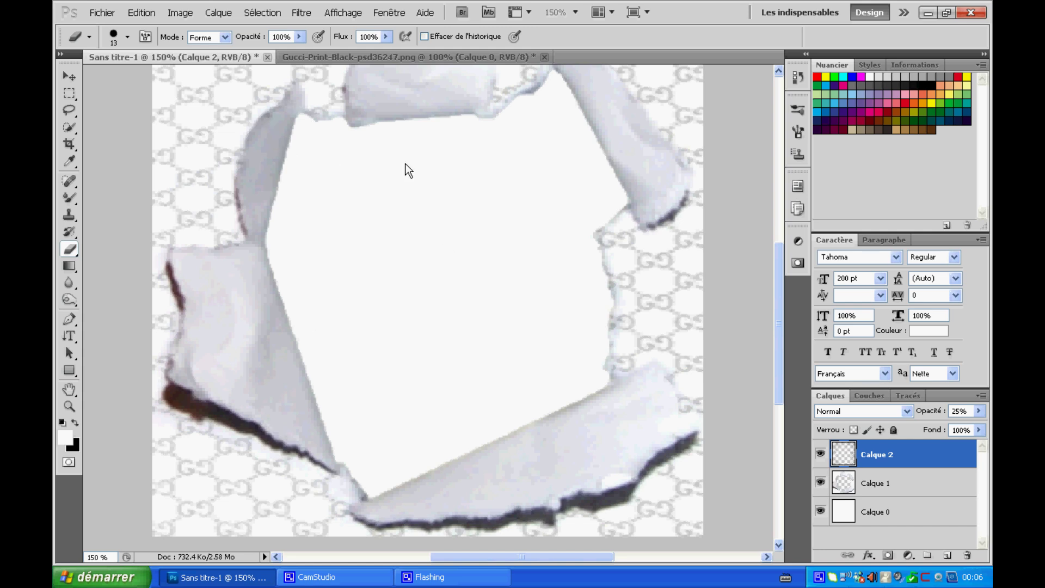
# Close the Gucci-Print-Black-psd36247.png document without saving its changes and return to the composition.
pyautogui.click(545, 56)
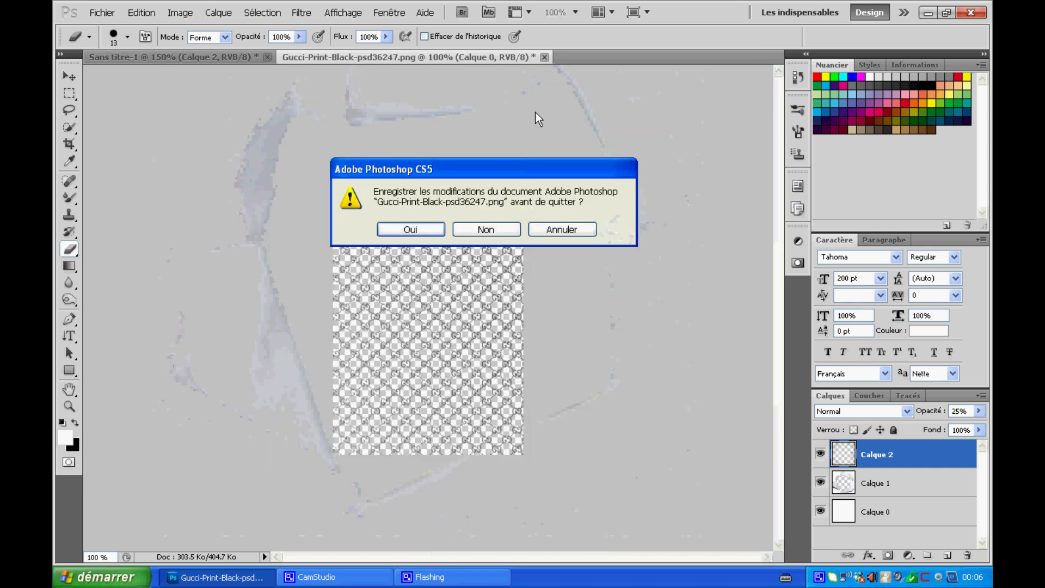
pyautogui.click(492, 234)
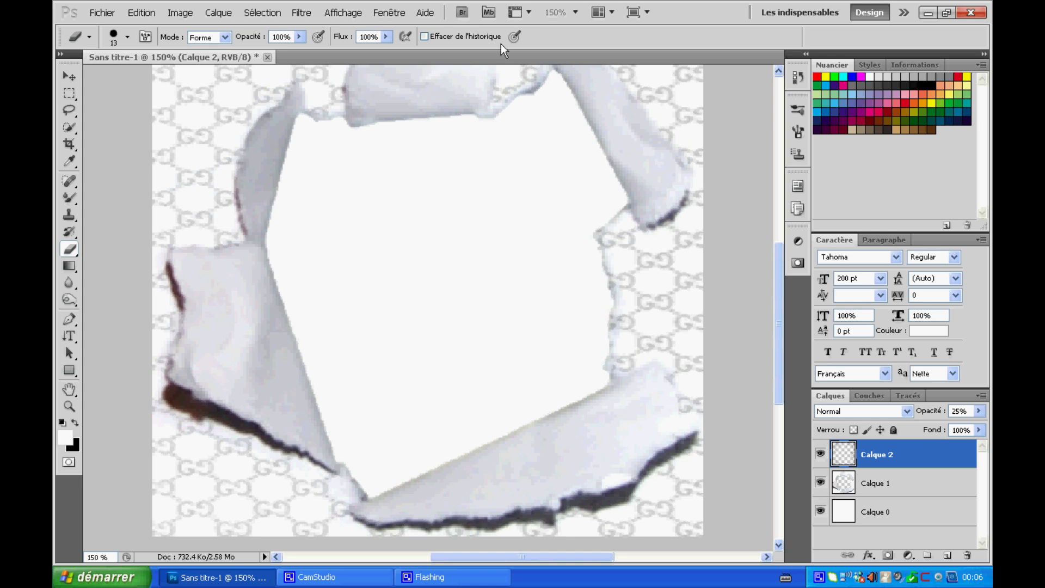
pyautogui.click(576, 12)
pyautogui.click(559, 52)
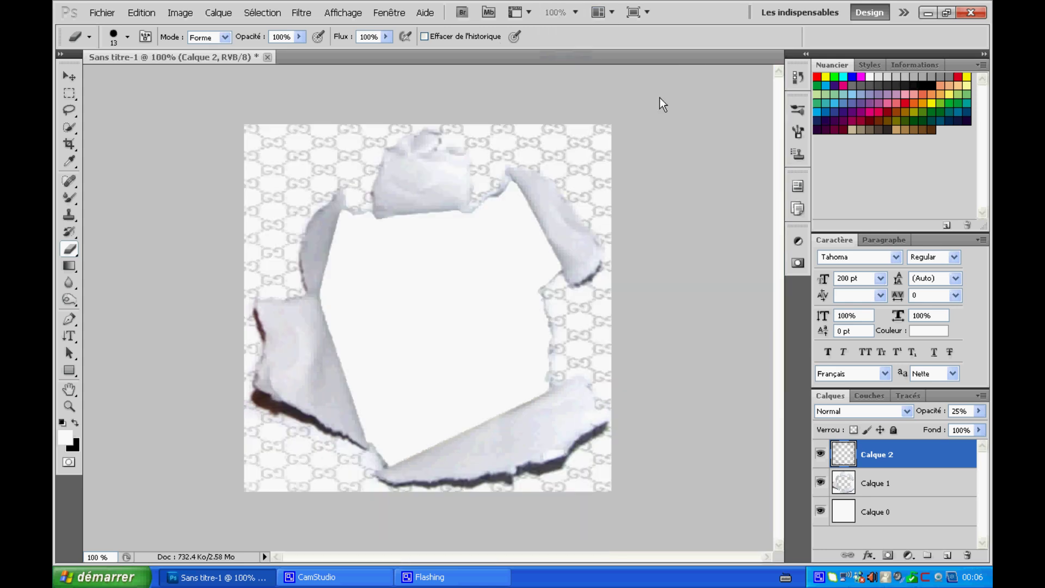
# Raise the opacity of the Gucci pattern layer (Calque 2) to 100%.
pyautogui.press('v')
pyautogui.click(979, 412)
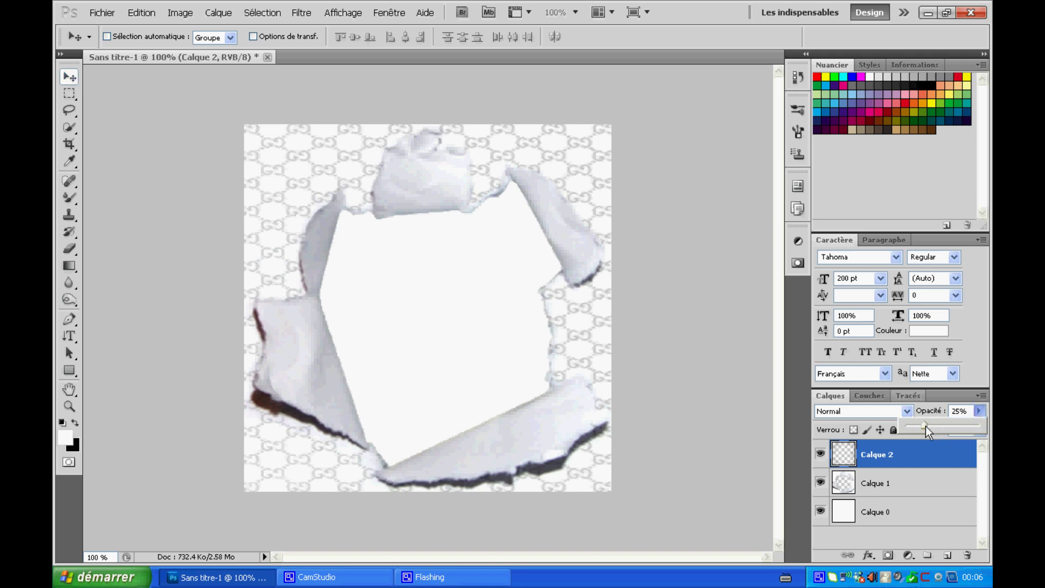
pyautogui.moveTo(926, 427); pyautogui.dragTo(987, 427)
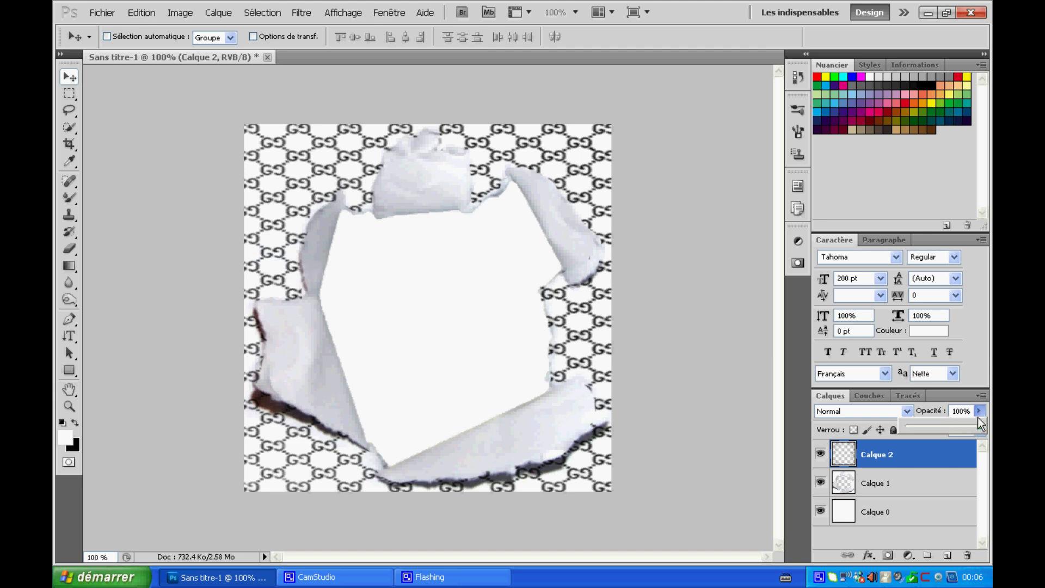
pyautogui.click(701, 468)
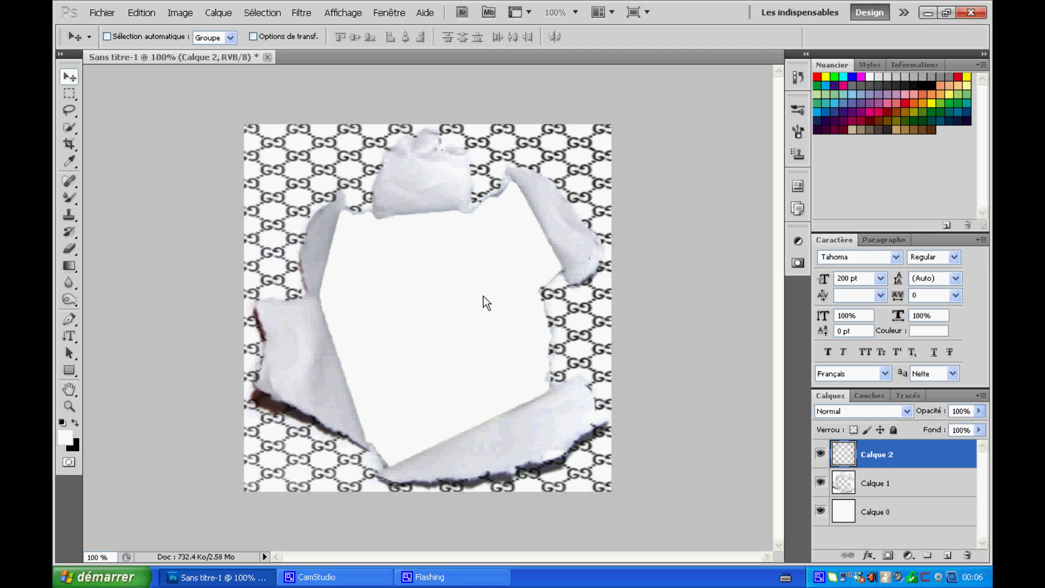
pyautogui.rightClick(406, 54)
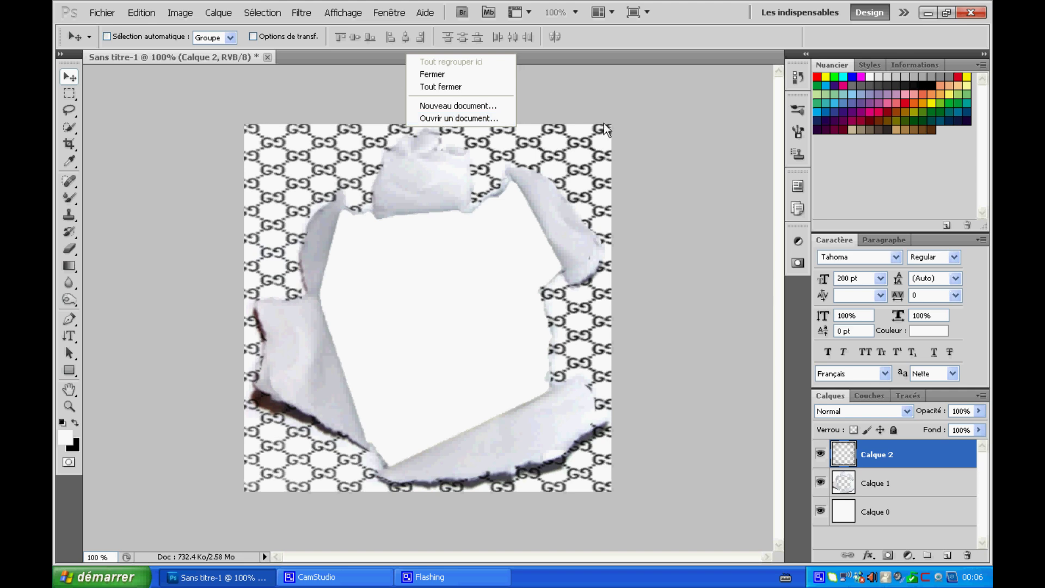
pyautogui.hotkey('ctrl', 'o')
pyautogui.moveTo(708, 149); pyautogui.dragTo(697, 88)
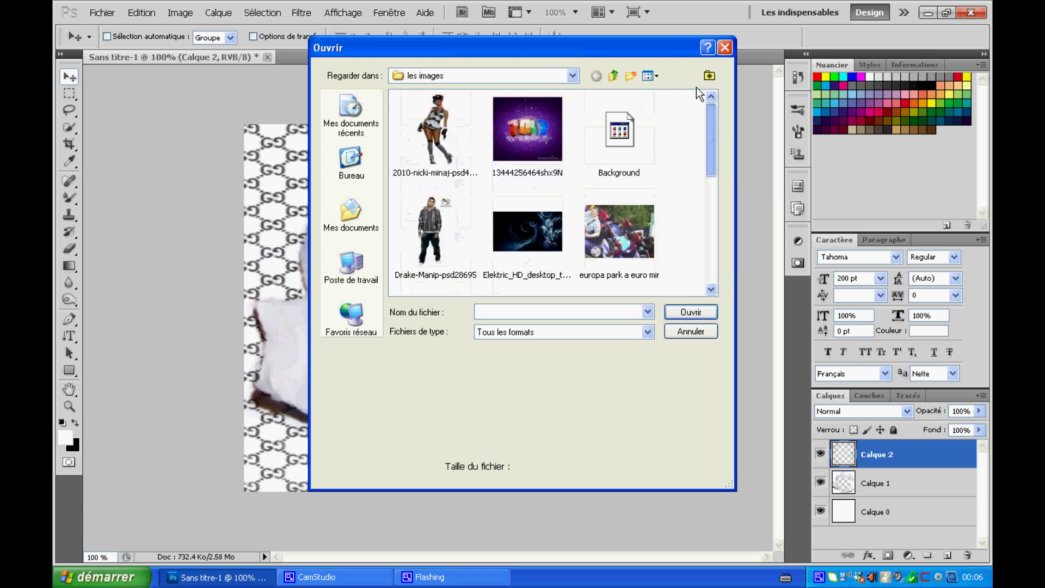
pyautogui.click(724, 49)
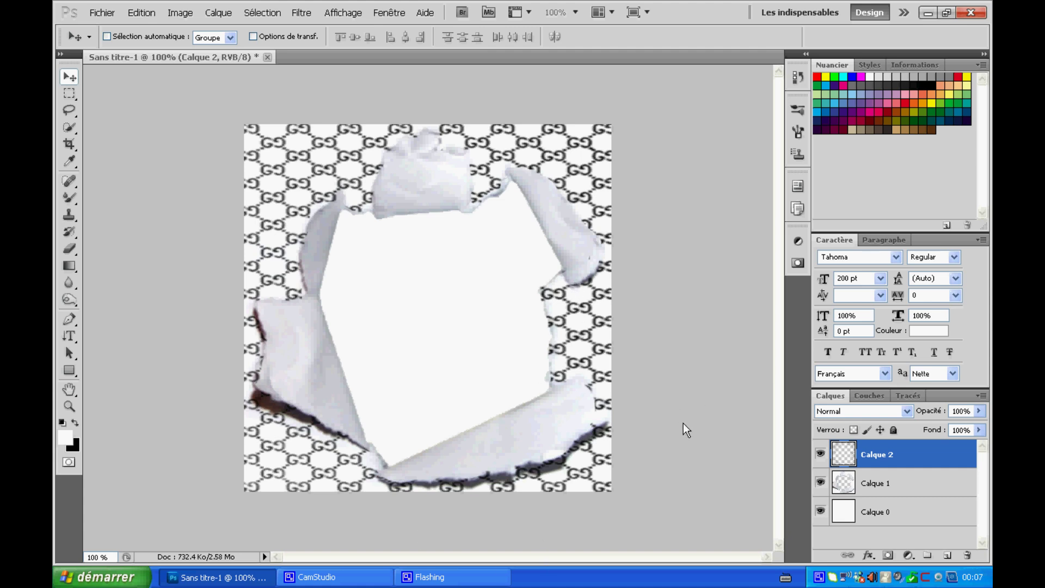
pyautogui.click(332, 578)
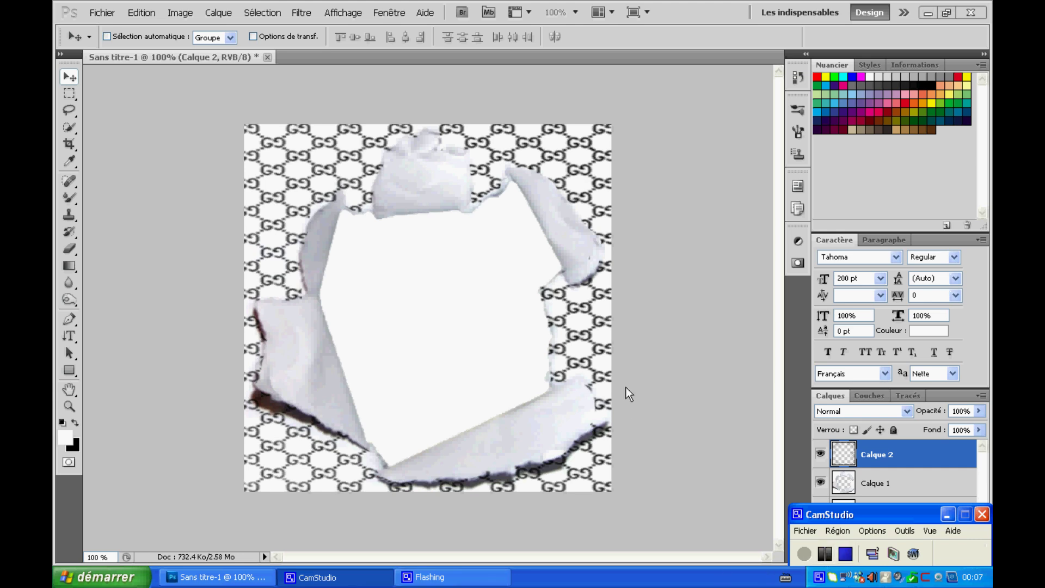
# Open the blue sky image 7278752-ciel-bleu-avec-ete-chaud-soleil from the les images folder.
pyautogui.rightClick(355, 55)
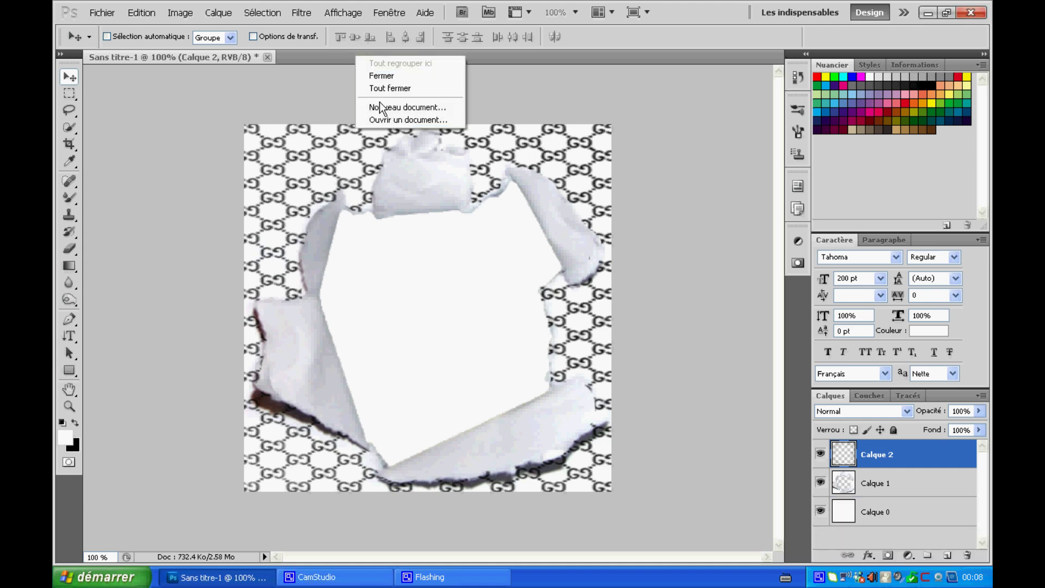
pyautogui.click(394, 119)
pyautogui.moveTo(709, 133)
pyautogui.mouseDown()
pyautogui.moveTo(696, 240)
pyautogui.moveTo(689, 126)
pyautogui.mouseUp()
pyautogui.click(498, 136)
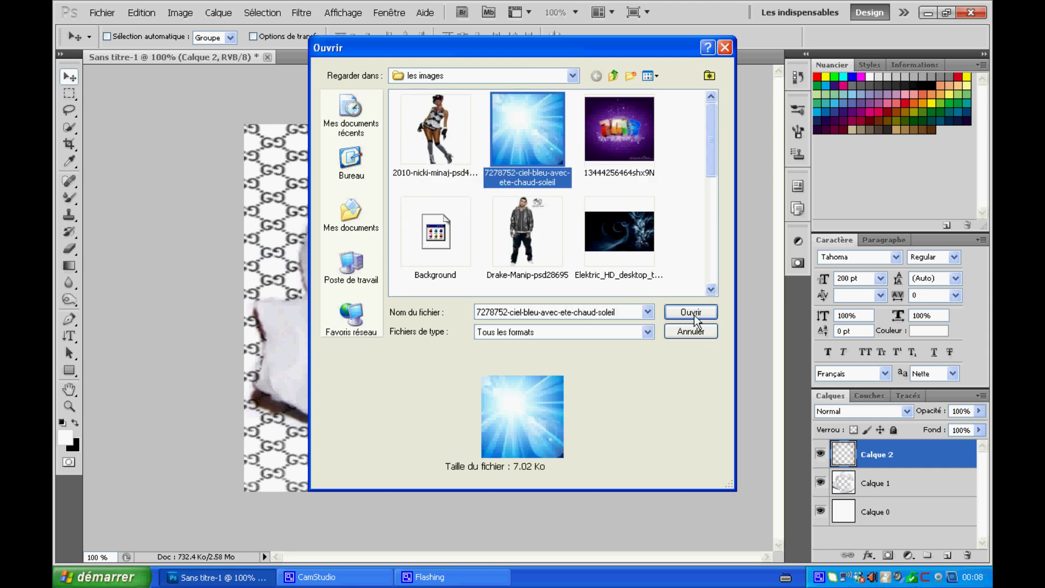
pyautogui.click(694, 313)
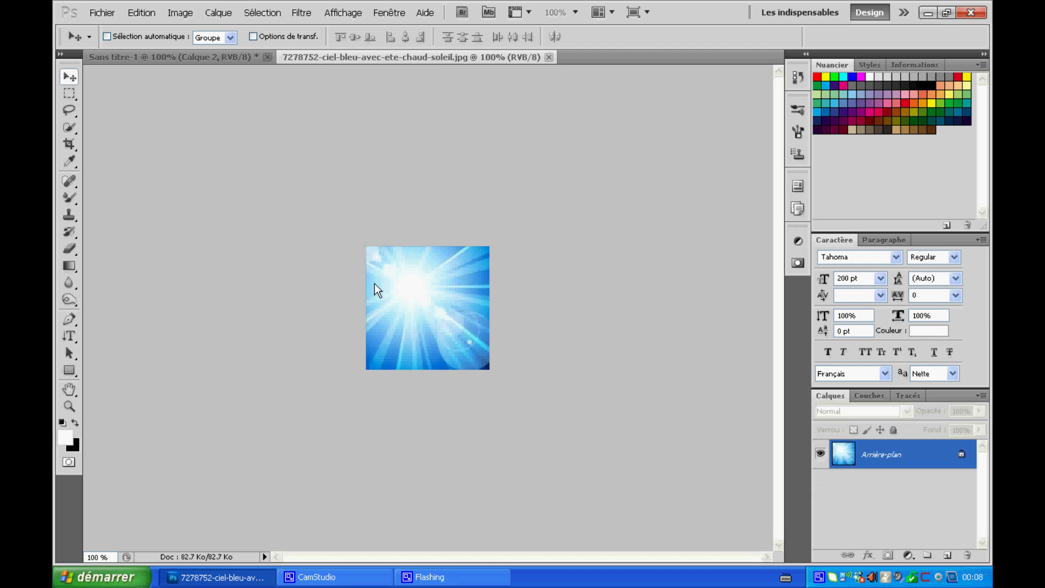
# Copy the blue sky image into the Sans titre-1 composition and place its layer directly beneath Calque 1.
pyautogui.moveTo(185, 56); pyautogui.dragTo(475, 326)
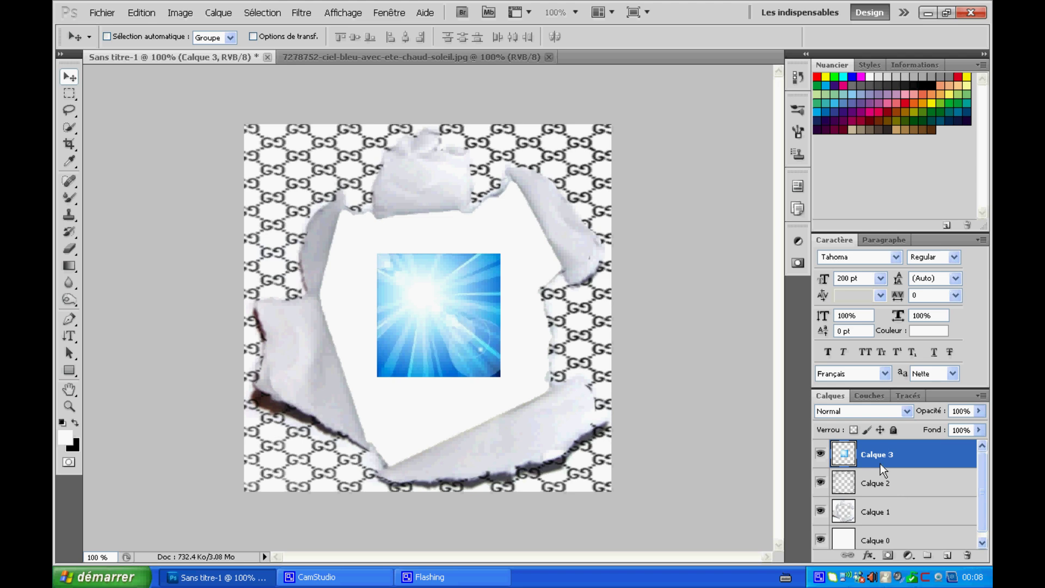
pyautogui.moveTo(890, 458); pyautogui.dragTo(900, 536)
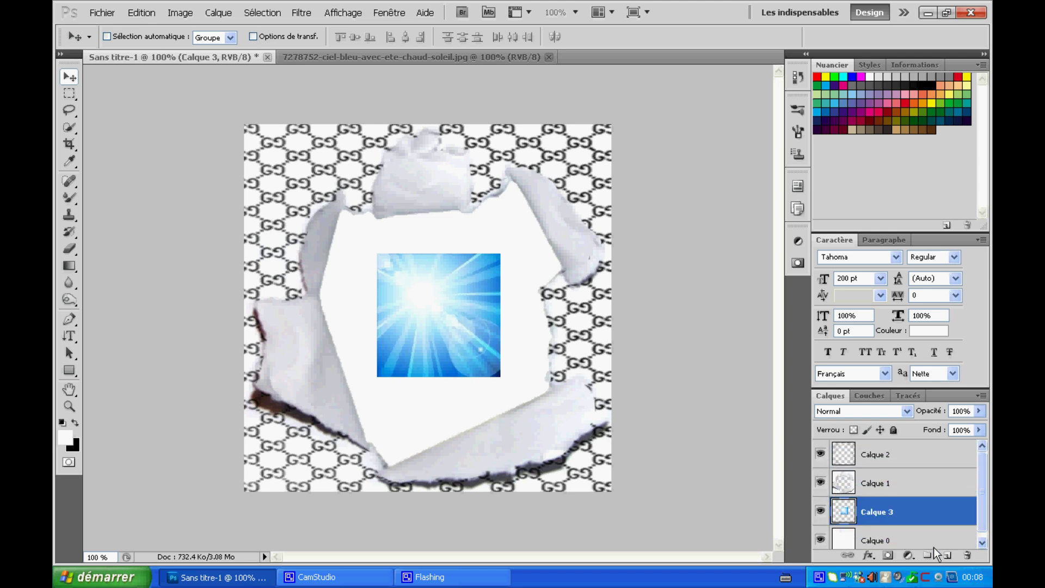
# Stretch the blue sky layer to about 279% width and 249% height with Free Transform so it fills the hole.
pyautogui.hotkey('ctrl', 't')
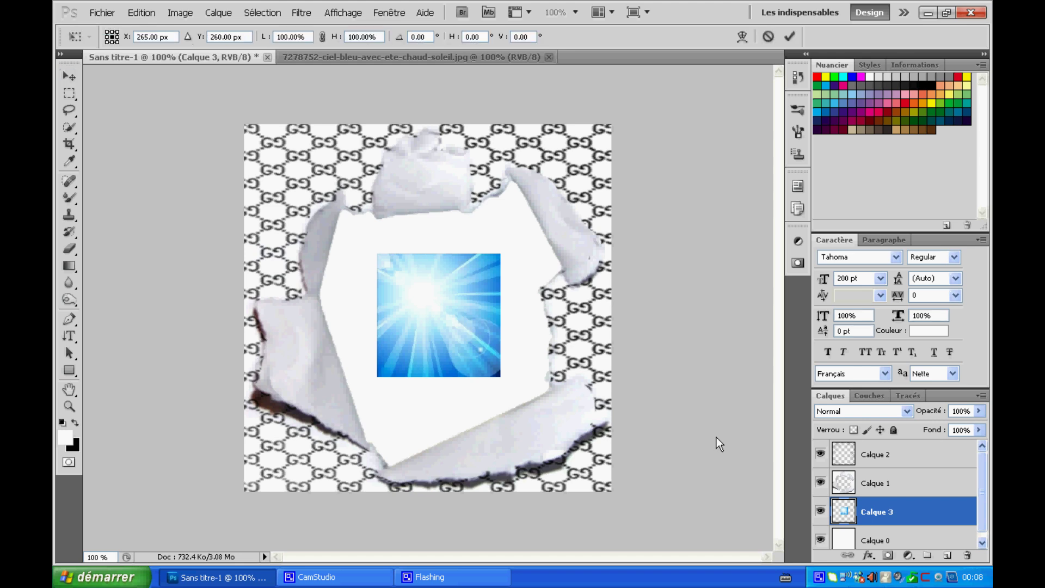
pyautogui.moveTo(439, 255); pyautogui.dragTo(439, 175)
pyautogui.moveTo(377, 276); pyautogui.dragTo(278, 276)
pyautogui.moveTo(511, 283); pyautogui.dragTo(625, 282)
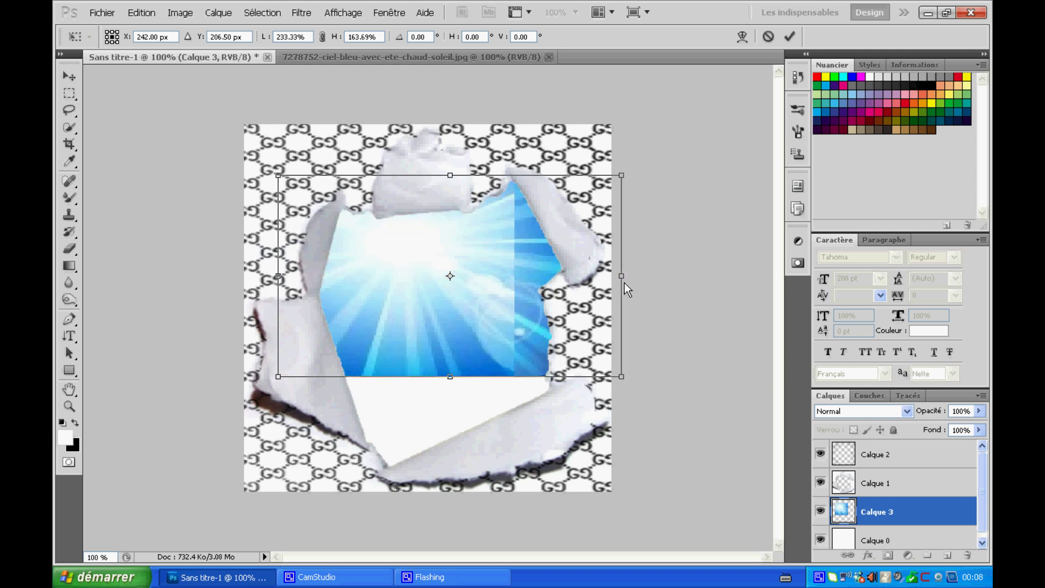
pyautogui.moveTo(453, 384); pyautogui.dragTo(462, 488)
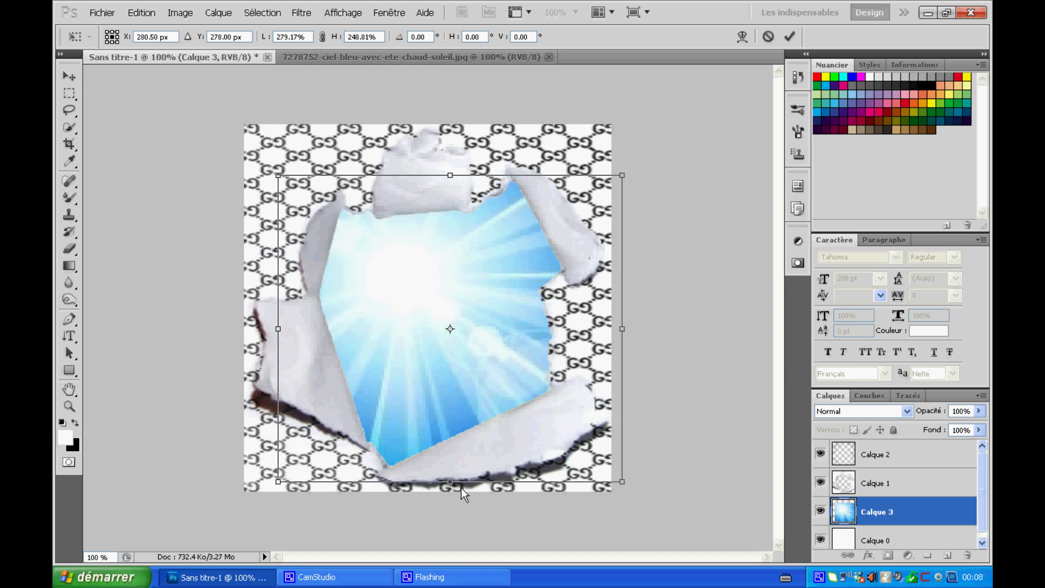
# Shift the sky image up and to the left, enlarge it to cover the hole's lower tip, and apply the transformation.
pyautogui.moveTo(491, 325); pyautogui.dragTo(456, 302)
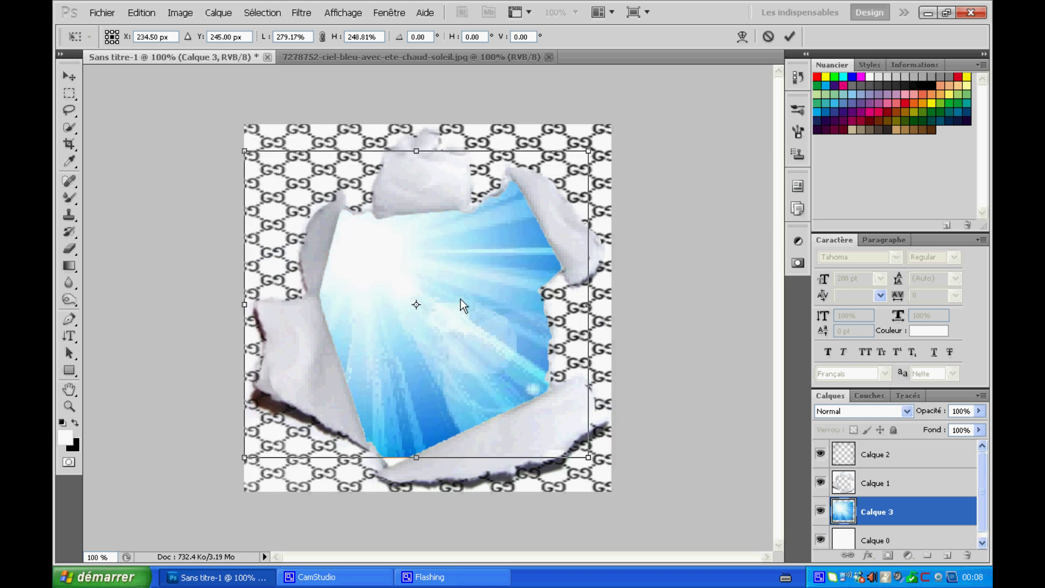
pyautogui.moveTo(414, 483)
pyautogui.mouseDown()
pyautogui.moveTo(415, 498)
pyautogui.moveTo(419, 477)
pyautogui.mouseUp()
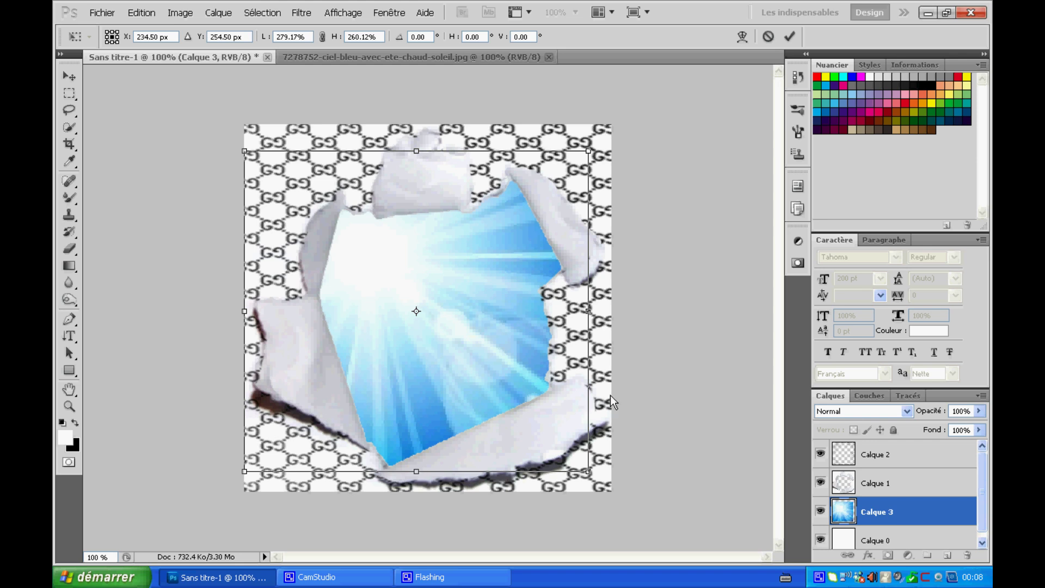
pyautogui.moveTo(589, 314); pyautogui.dragTo(576, 314)
pyautogui.moveTo(243, 313); pyautogui.dragTo(237, 314)
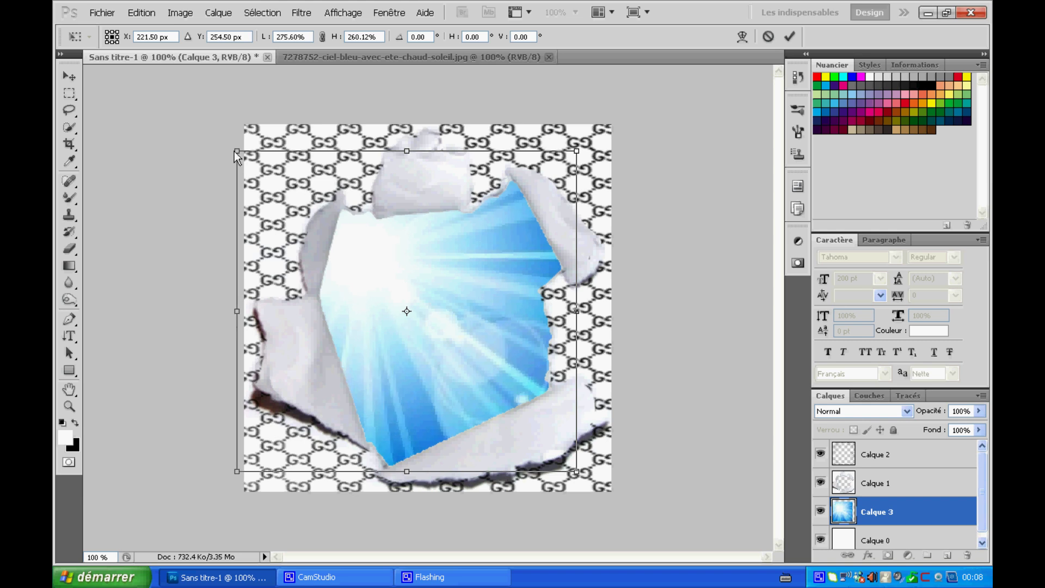
pyautogui.moveTo(229, 145); pyautogui.dragTo(223, 142)
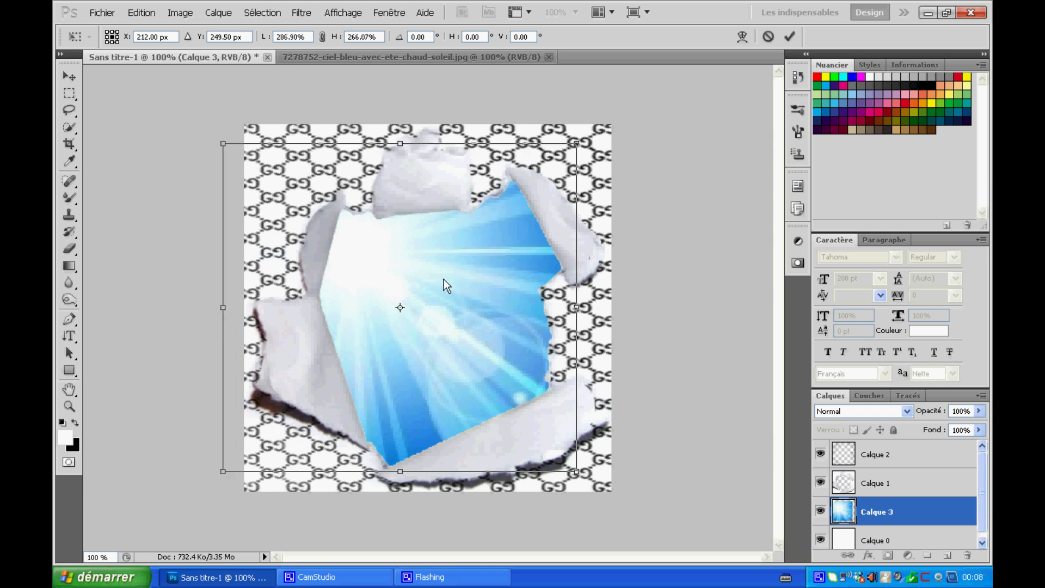
pyautogui.click(68, 76)
pyautogui.click(402, 229)
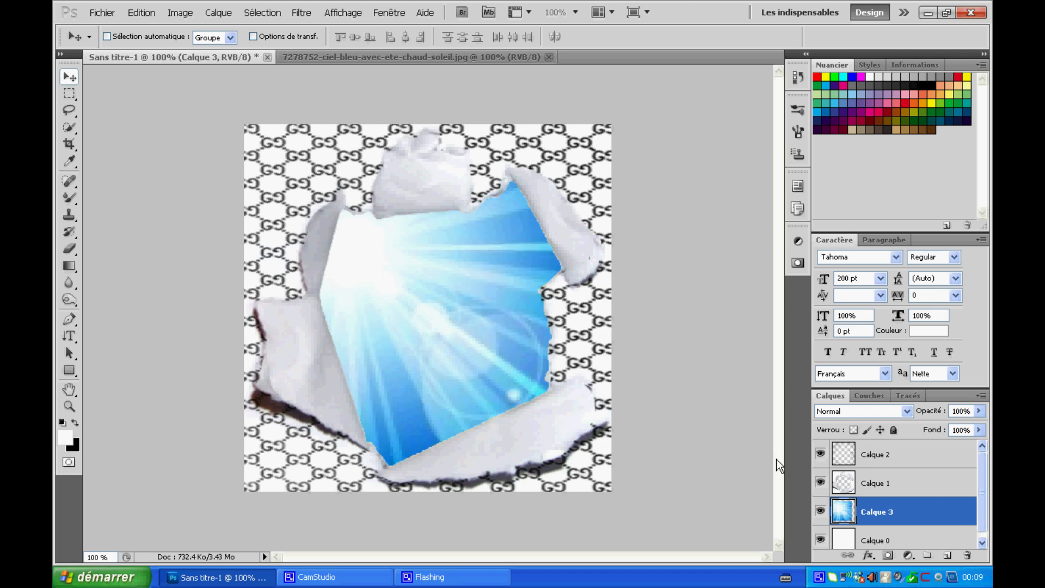
# Make Calque 2 the active layer, then replace the open sky document with Drake-Manip-psd28695.
pyautogui.click(904, 450)
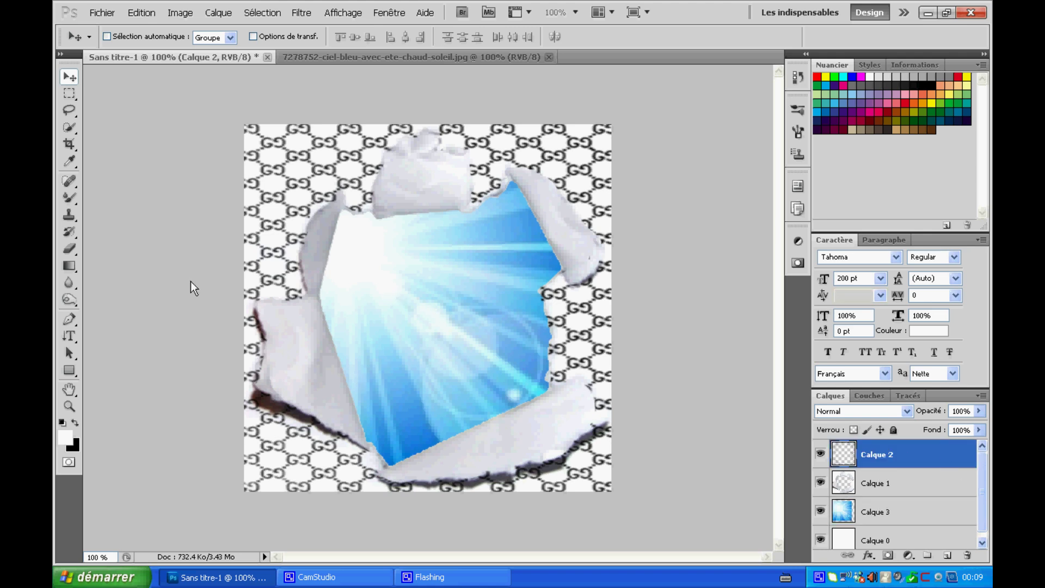
pyautogui.click(549, 57)
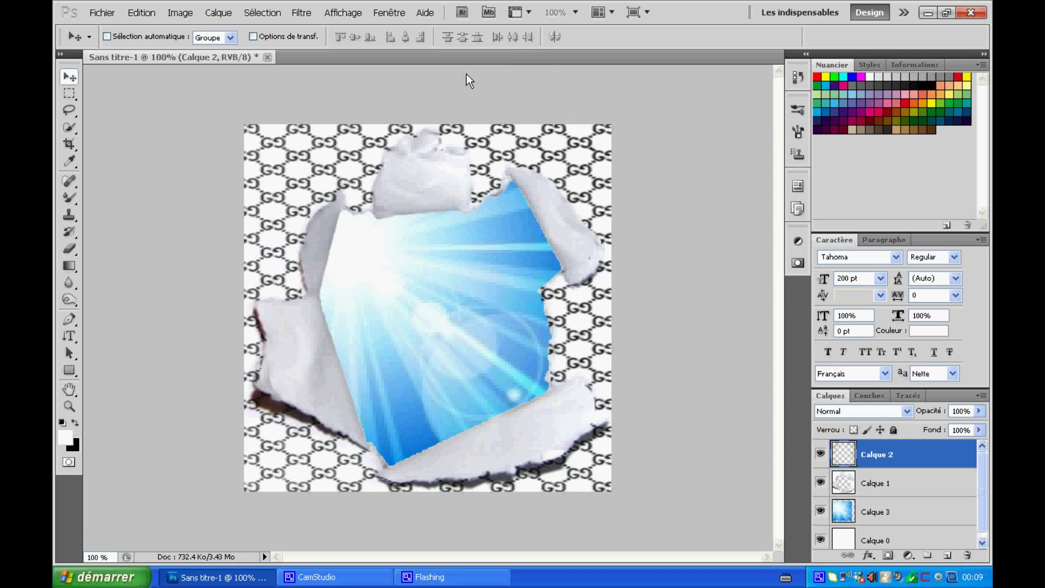
pyautogui.rightClick(321, 52)
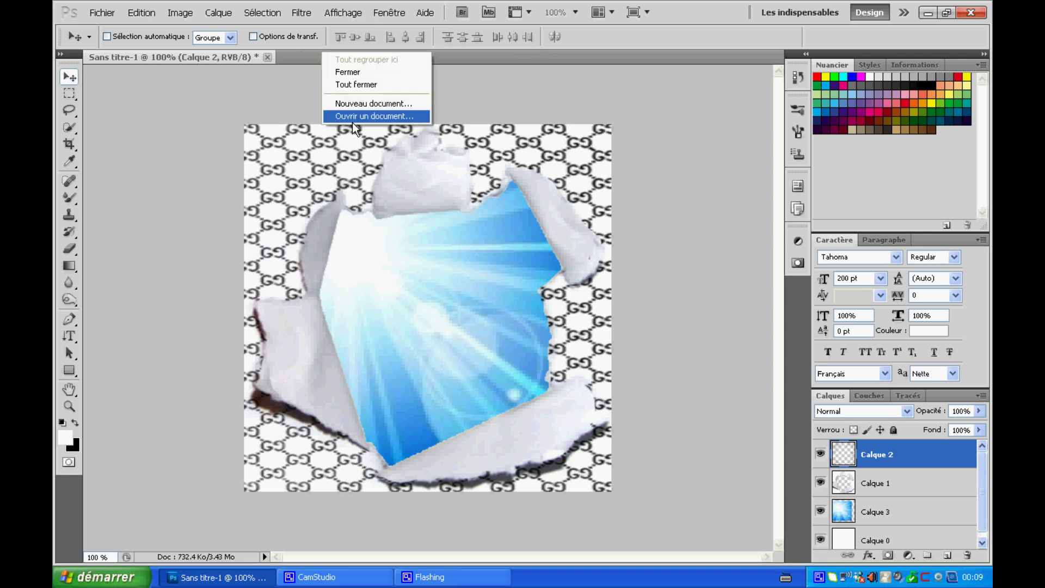
pyautogui.click(351, 122)
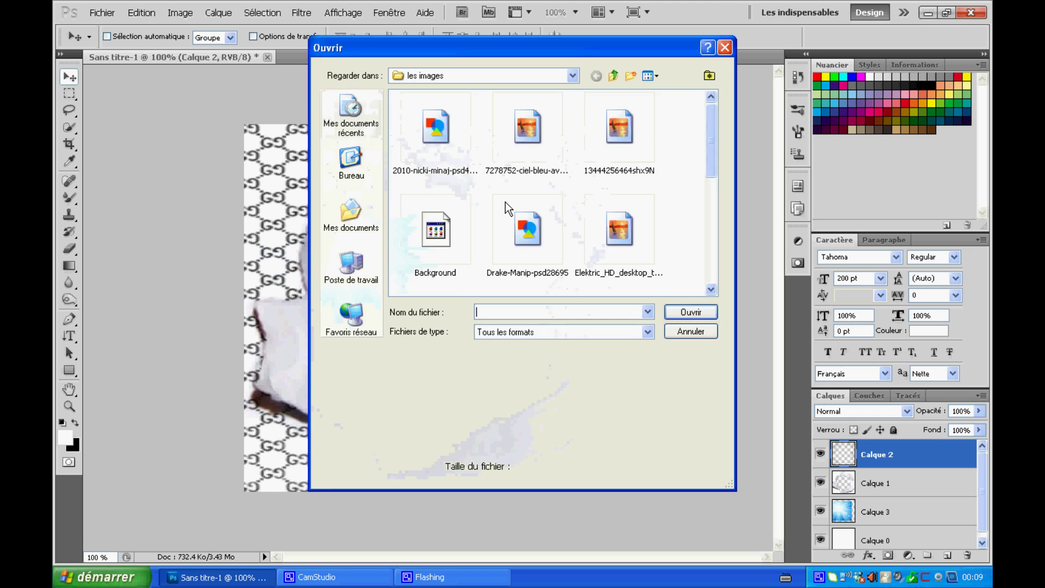
pyautogui.click(544, 221)
pyautogui.click(707, 309)
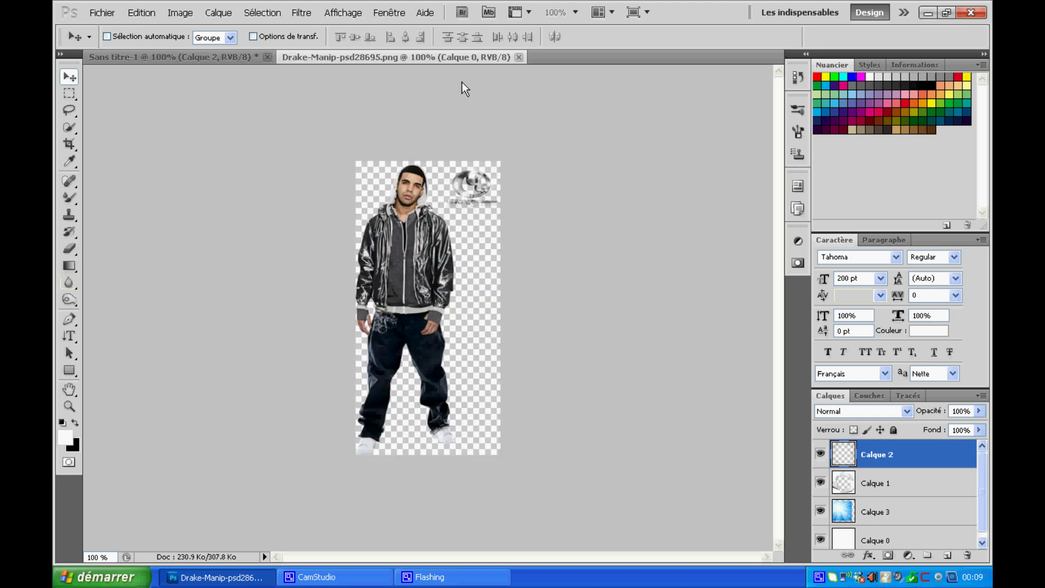
# Erase the logo beside the standing figure and move the figure to the middle of its canvas.
pyautogui.press('e')
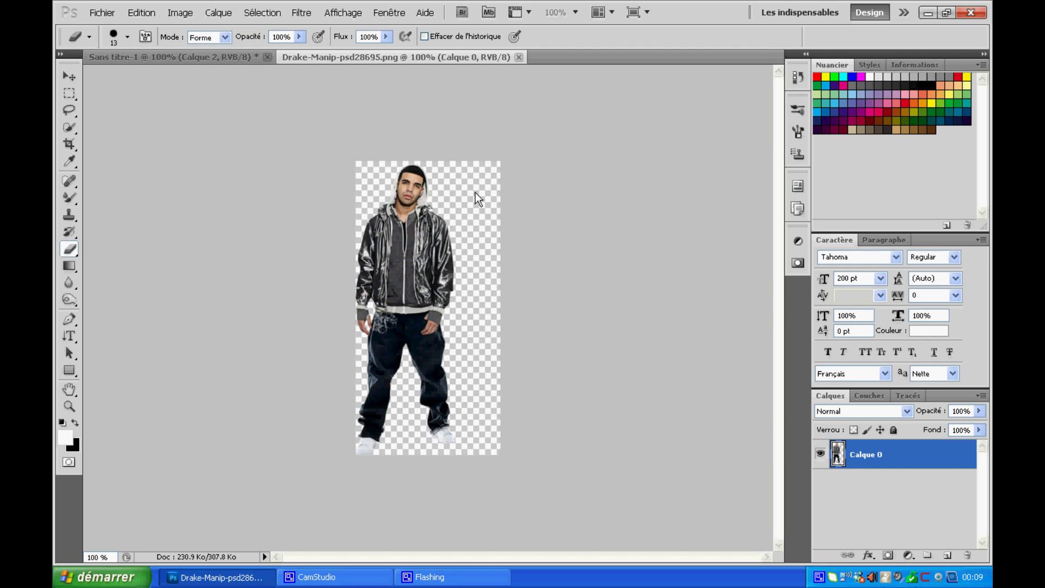
pyautogui.press('v')
pyautogui.moveTo(436, 267); pyautogui.dragTo(455, 266)
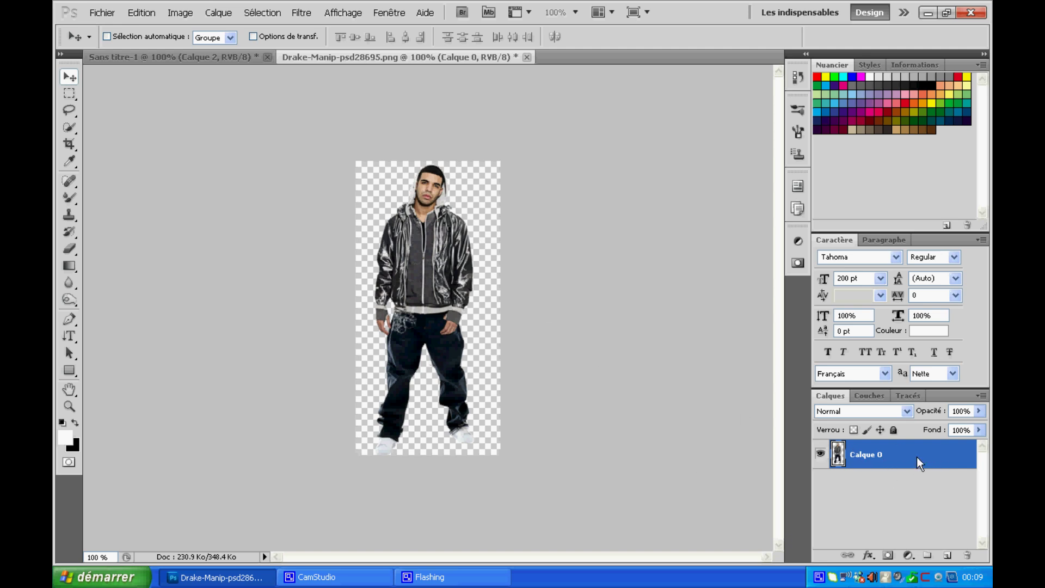
# Duplicate the figure's layer Calque 0, keeping a single copy above the original.
pyautogui.moveTo(917, 456); pyautogui.dragTo(952, 560)
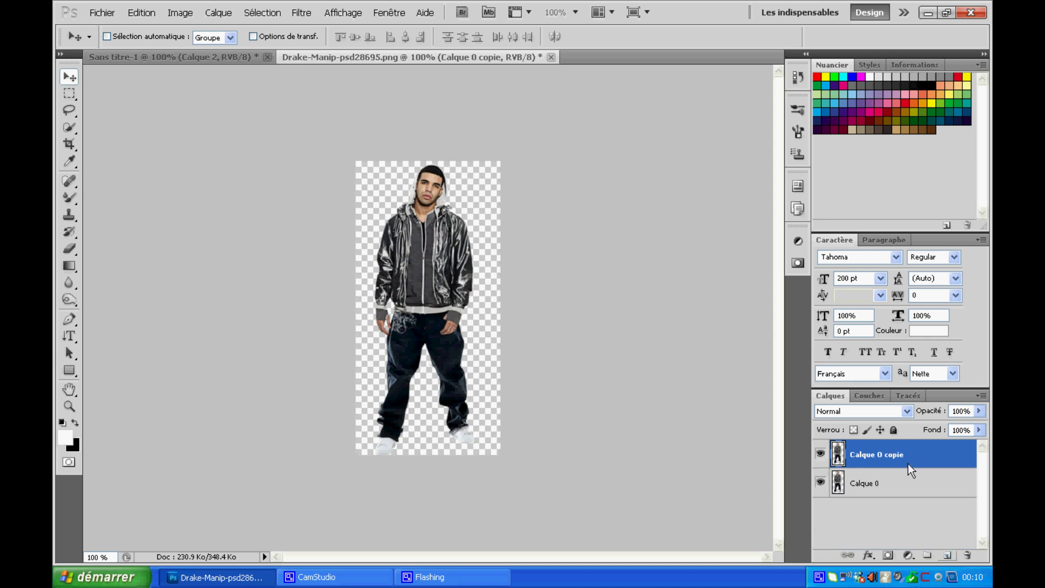
pyautogui.moveTo(890, 450); pyautogui.dragTo(968, 558)
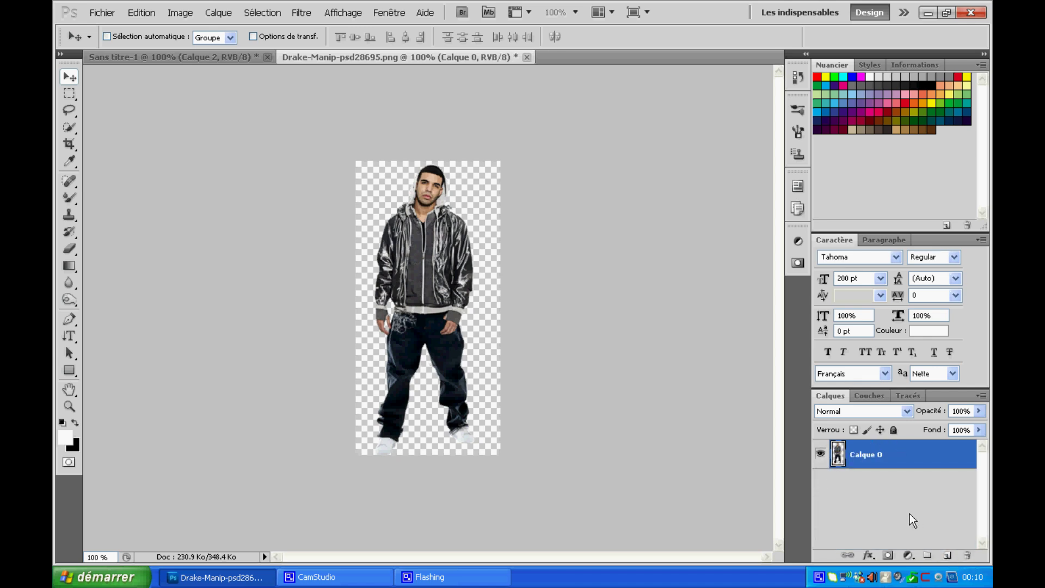
pyautogui.hotkey('ctrl', 'j')
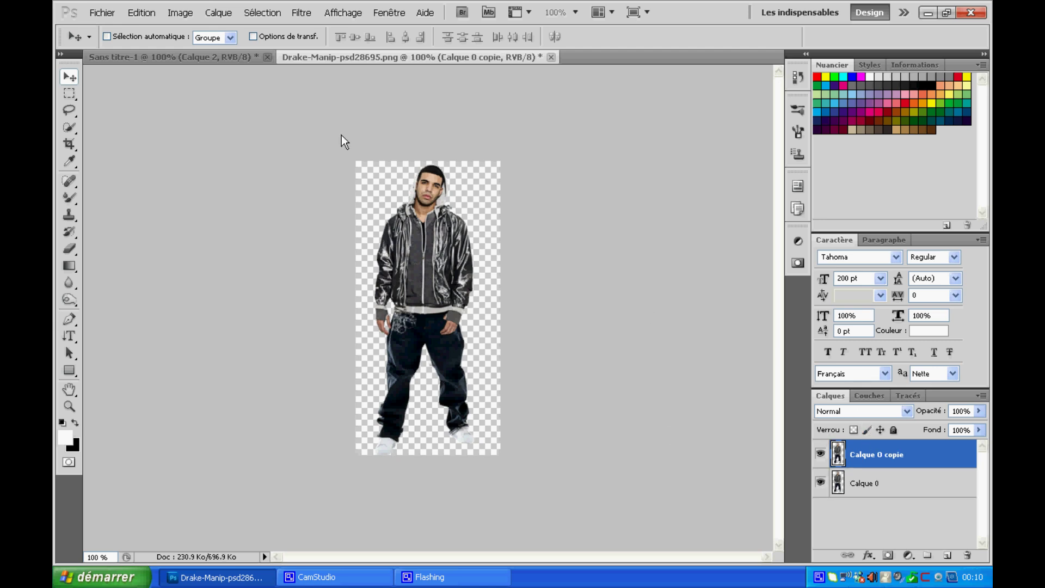
pyautogui.click(180, 12)
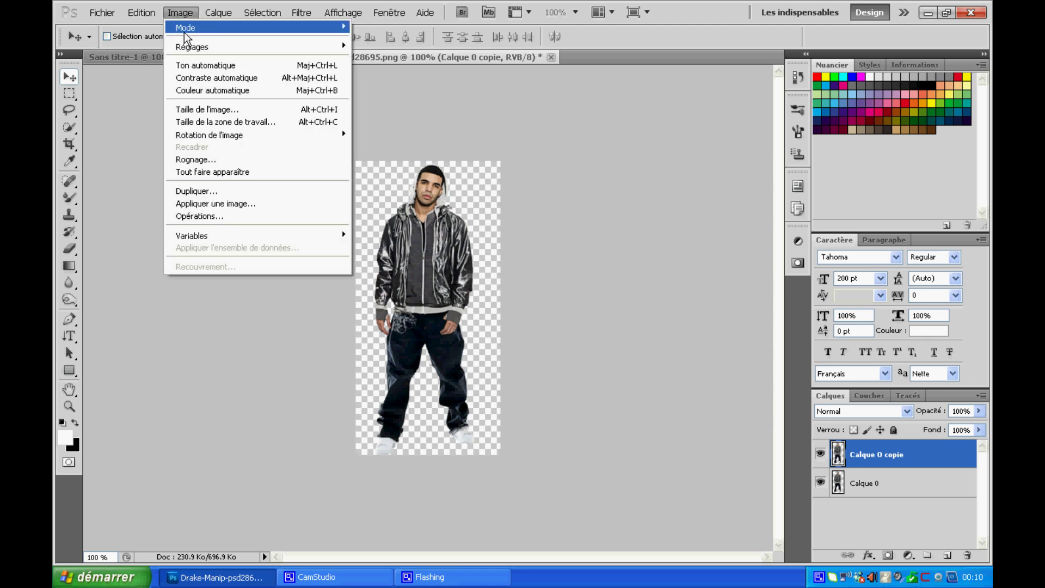
pyautogui.moveTo(195, 48)
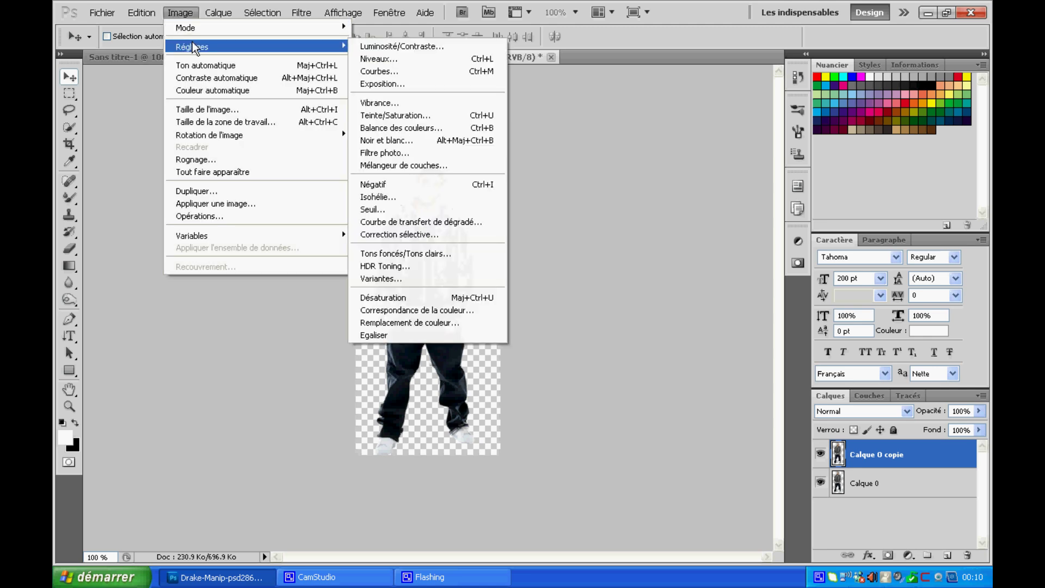
pyautogui.click(399, 46)
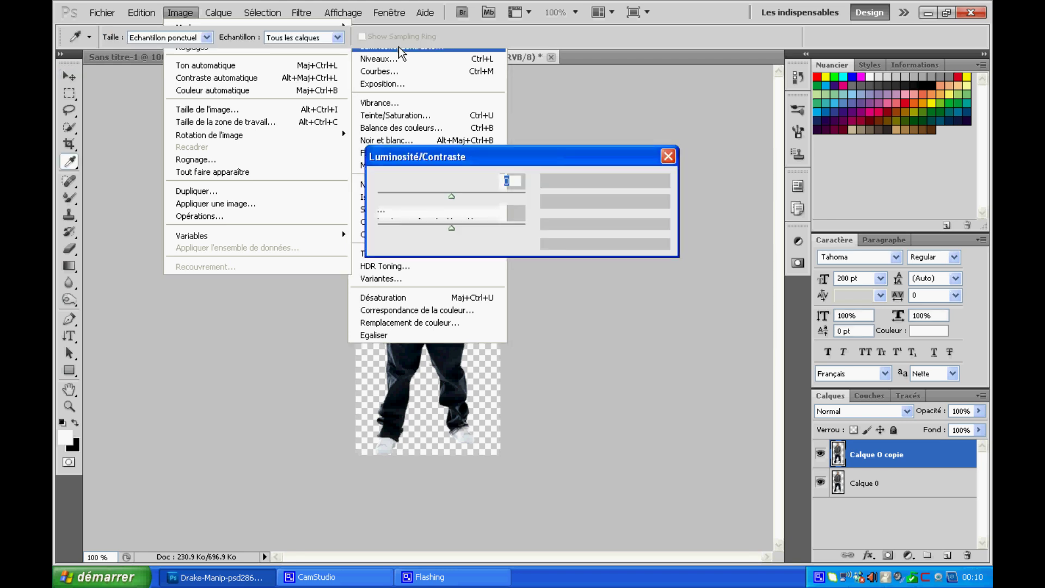
pyautogui.click(668, 156)
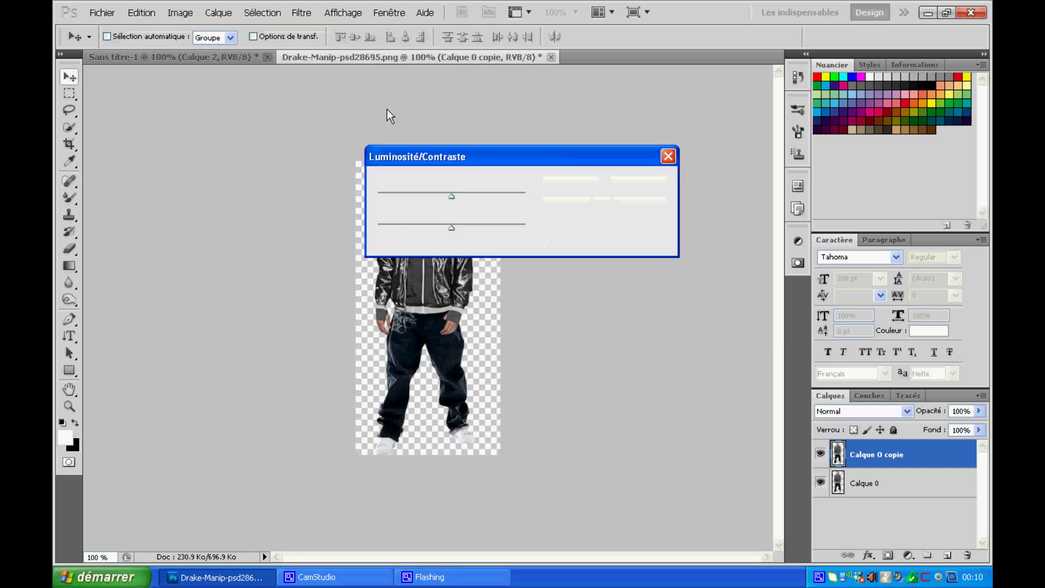
pyautogui.click(180, 12)
pyautogui.moveTo(205, 54)
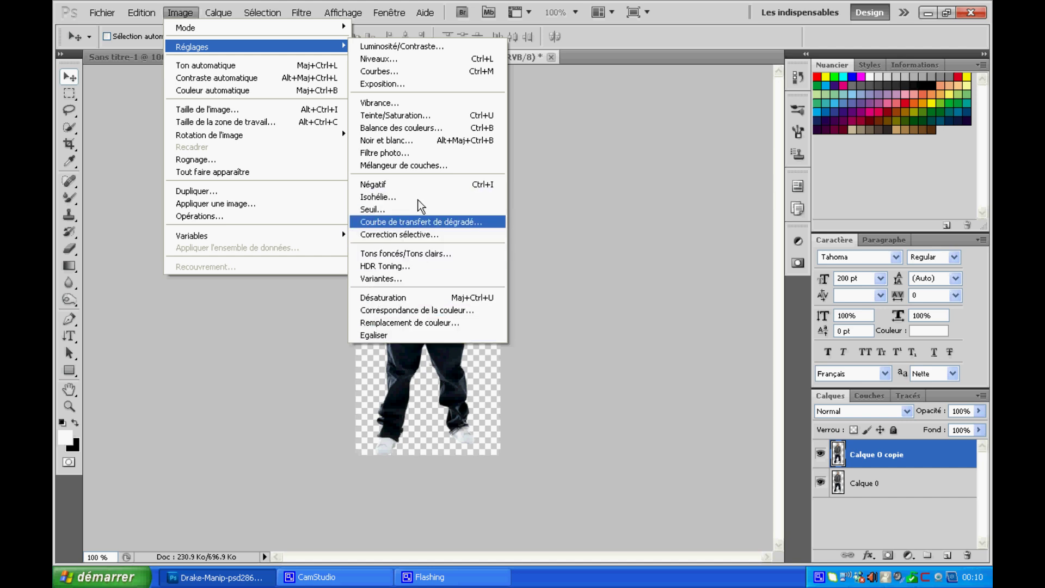
pyautogui.click(395, 59)
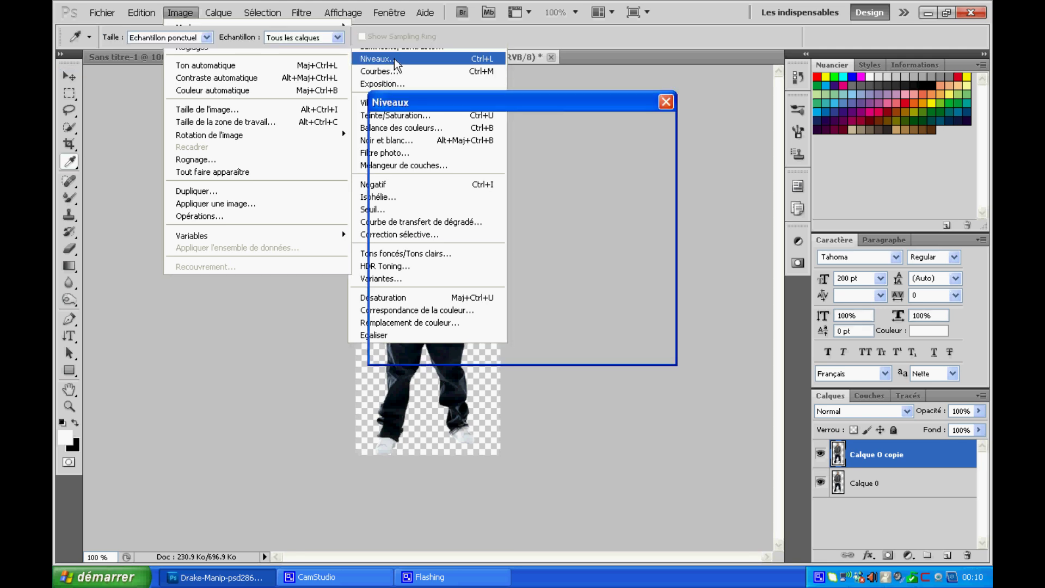
pyautogui.click(667, 102)
pyautogui.click(69, 75)
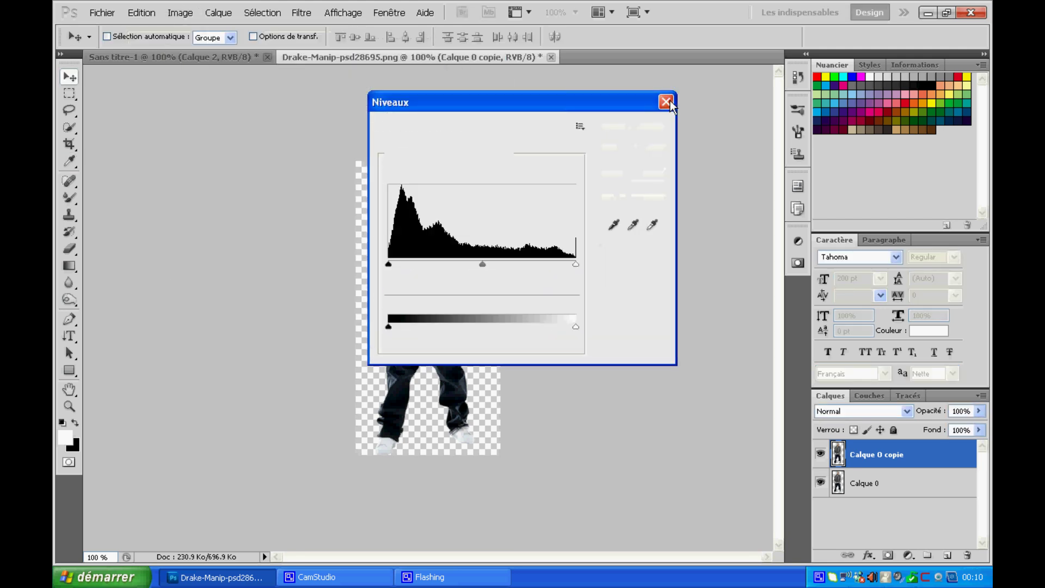
# Open the Black & White adjustment (Noir et blanc) for Calque 0 copie and move its dialog clear of the figure.
pyautogui.click(181, 12)
pyautogui.moveTo(210, 53)
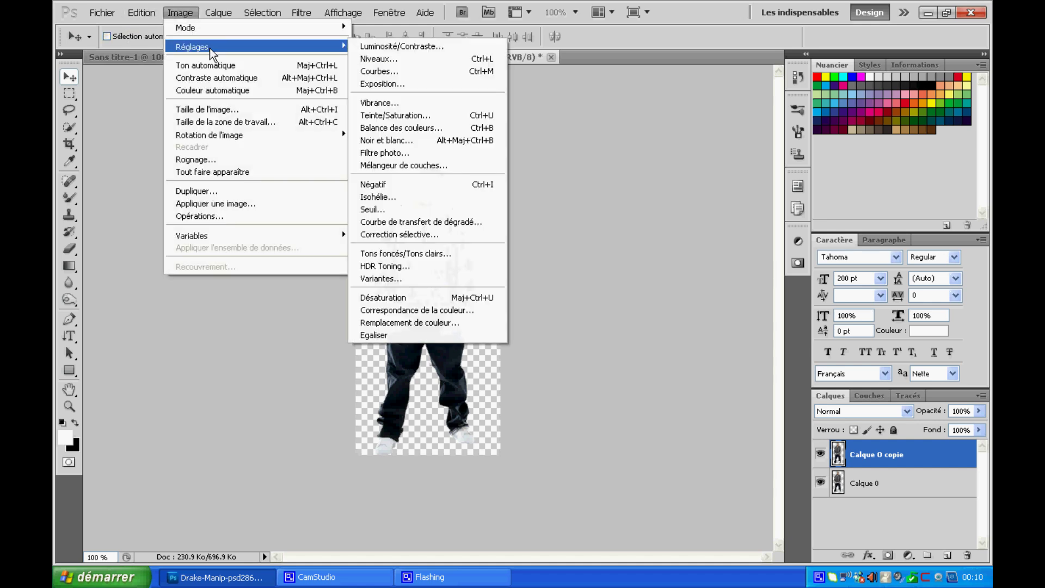
pyautogui.click(423, 141)
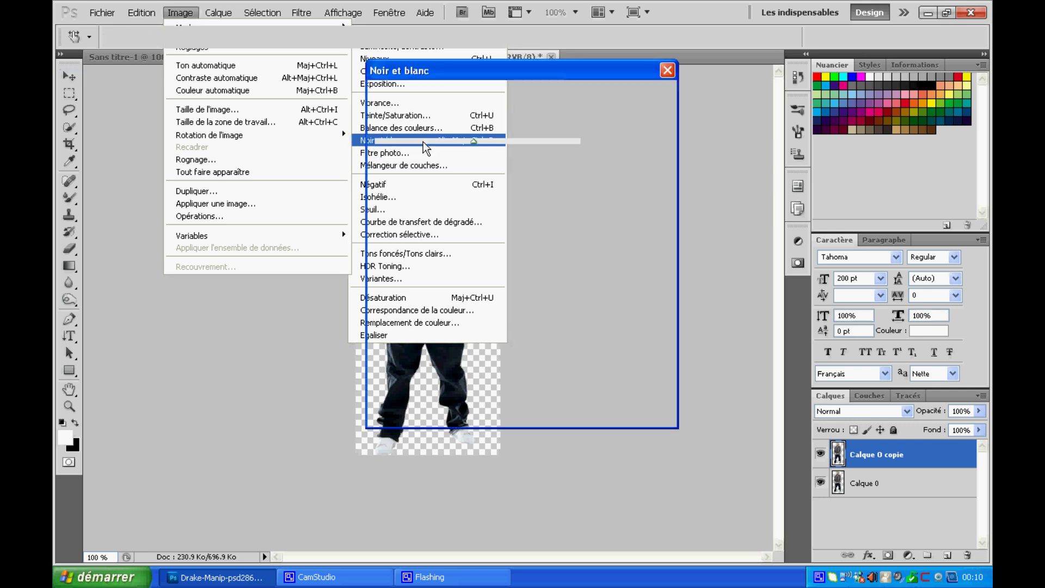
pyautogui.moveTo(657, 76); pyautogui.dragTo(848, 79)
# Try the black-and-white mix with Cyans at 125% and Blues at 142%.
pyautogui.moveTo(675, 247); pyautogui.dragTo(698, 246)
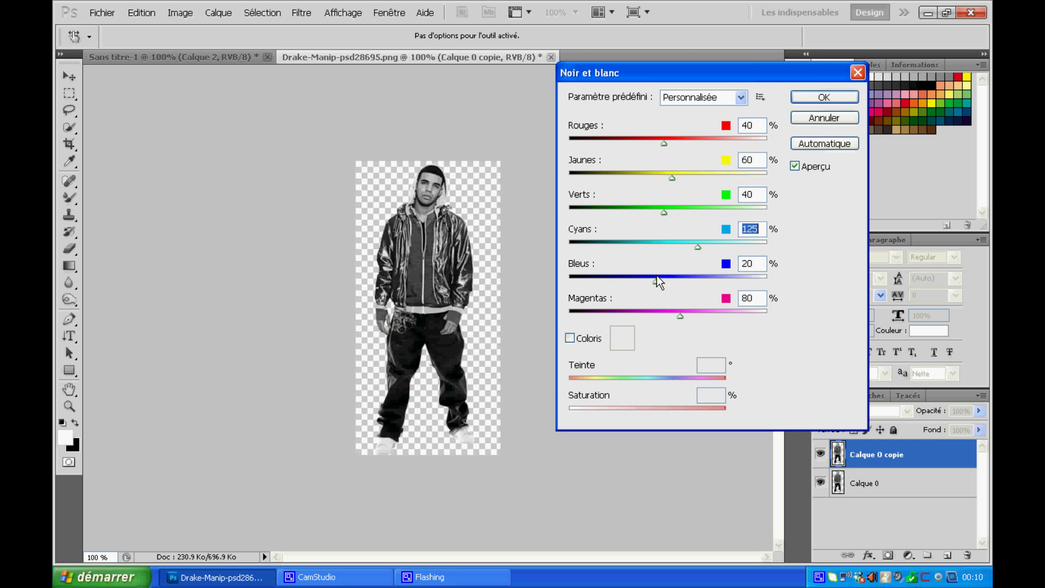
pyautogui.moveTo(672, 279); pyautogui.dragTo(773, 280)
pyautogui.click(568, 282)
pyautogui.click(640, 282)
pyautogui.moveTo(681, 282); pyautogui.dragTo(705, 282)
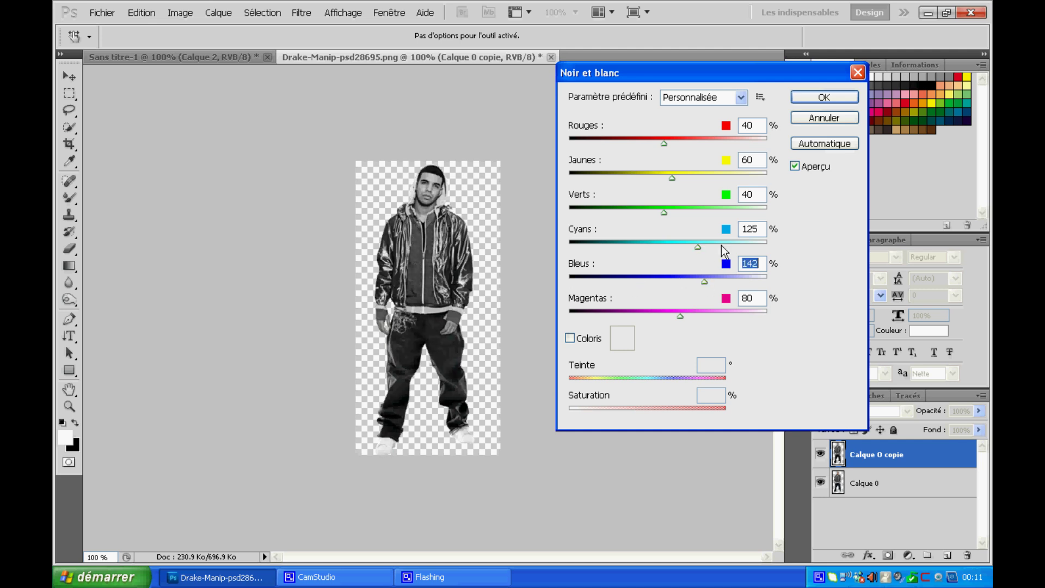
# Try Reds at 136%, Yellows at 135%, Greens at 155%, Cyans at 146% and Magentas at 138%, comparing the figure with the preview off and on.
pyautogui.moveTo(698, 247); pyautogui.dragTo(709, 217)
pyautogui.click(698, 178)
pyautogui.moveTo(698, 179); pyautogui.dragTo(701, 180)
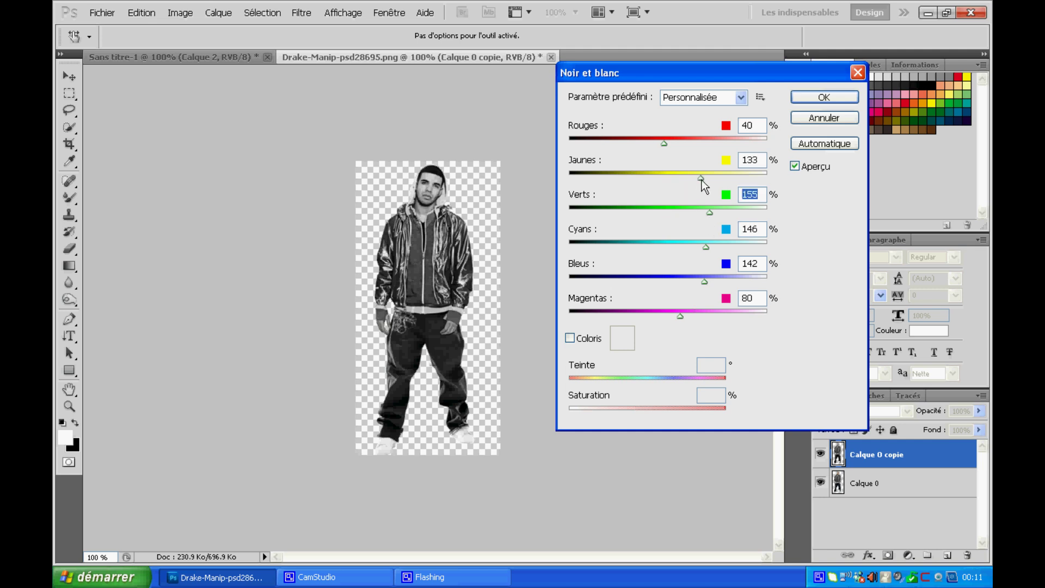
pyautogui.moveTo(664, 143); pyautogui.dragTo(703, 143)
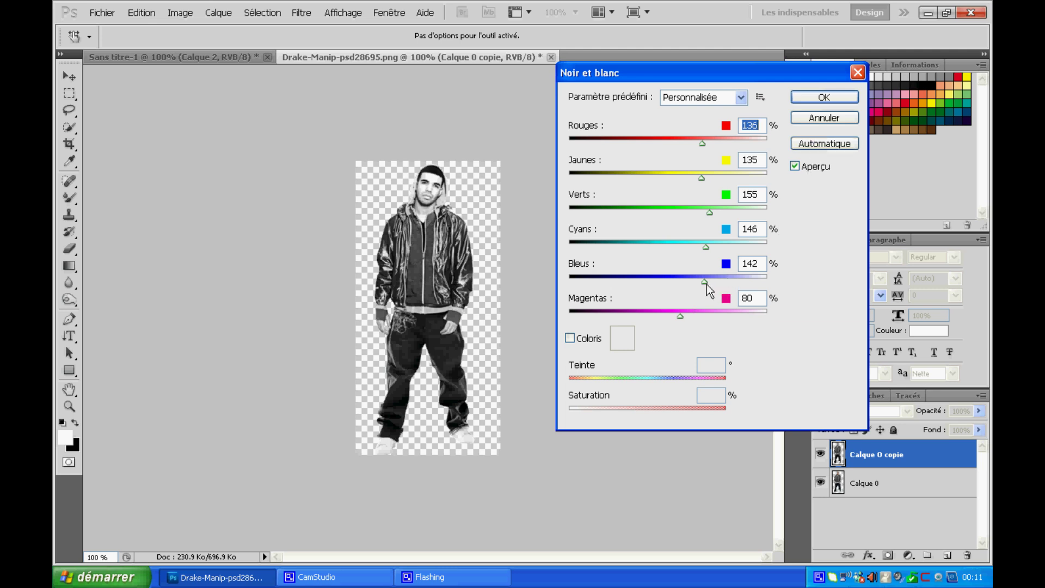
pyautogui.click(807, 167)
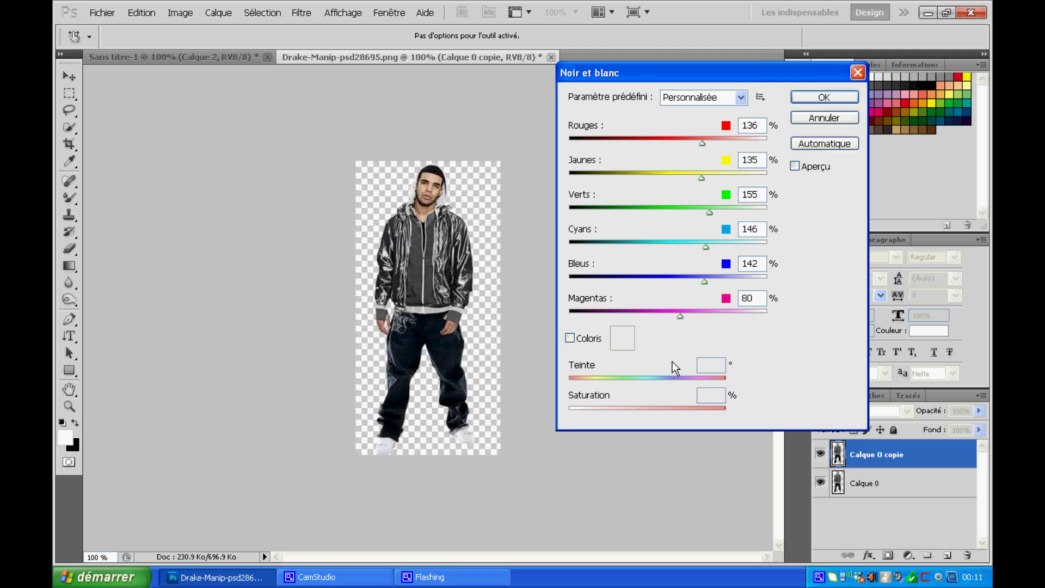
pyautogui.moveTo(685, 313); pyautogui.dragTo(703, 312)
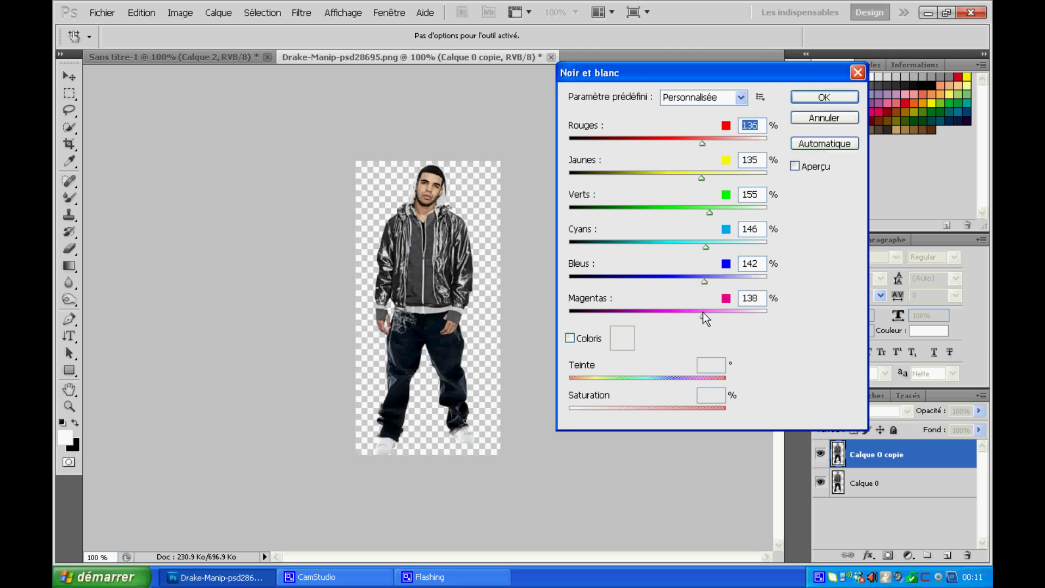
pyautogui.click(796, 169)
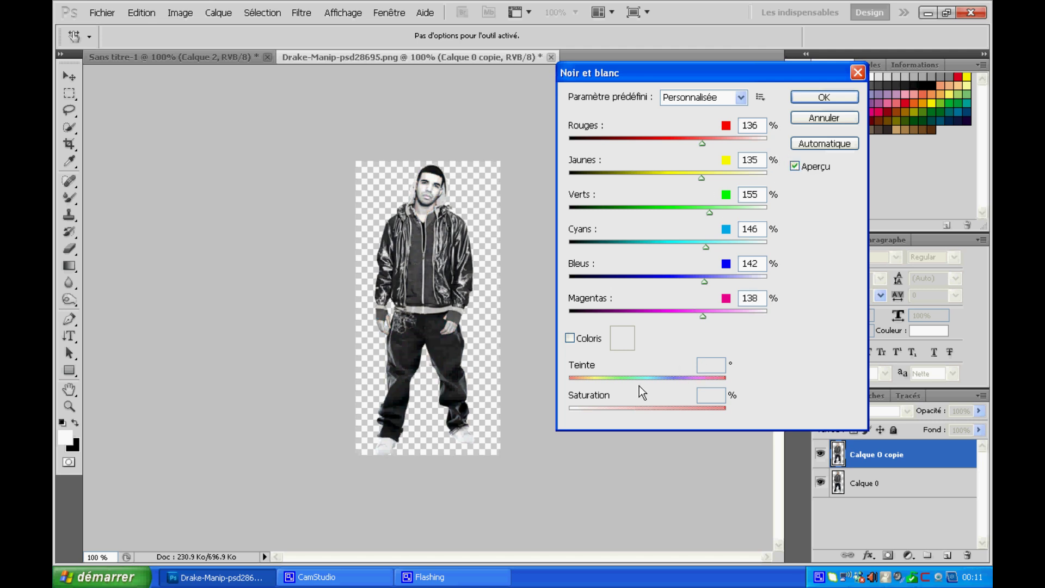
# Enable the Coloris tint with a hue of 175° and set the colour mix to its automatic values.
pyautogui.click(578, 341)
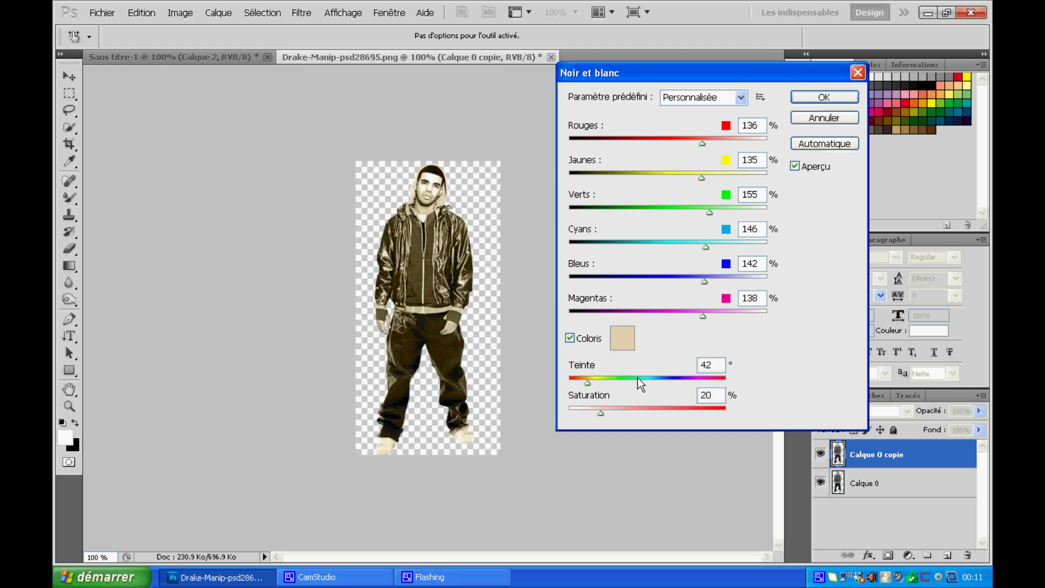
pyautogui.moveTo(589, 384); pyautogui.dragTo(641, 380)
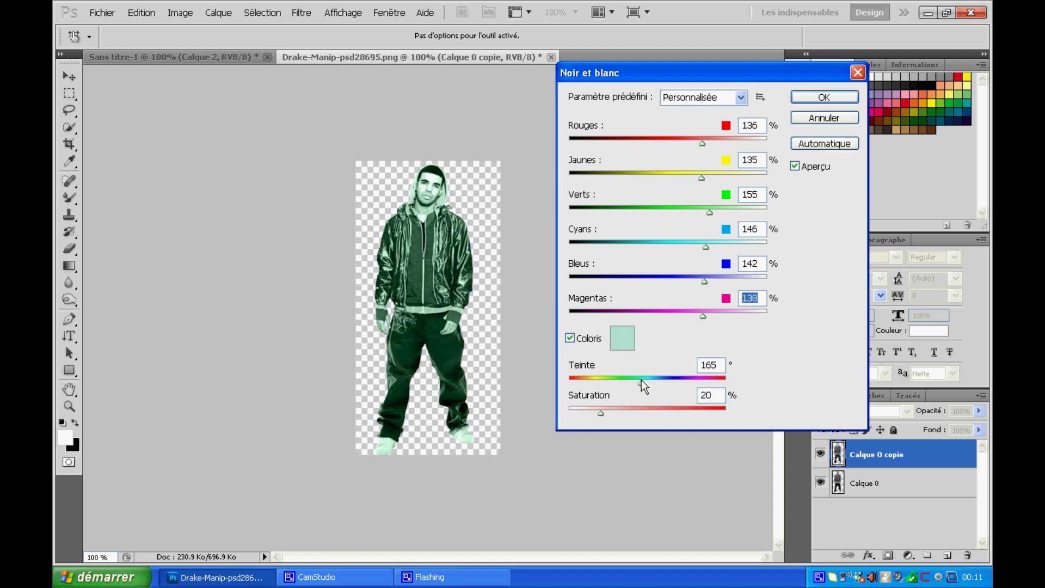
pyautogui.moveTo(703, 315); pyautogui.dragTo(664, 313)
pyautogui.click(824, 143)
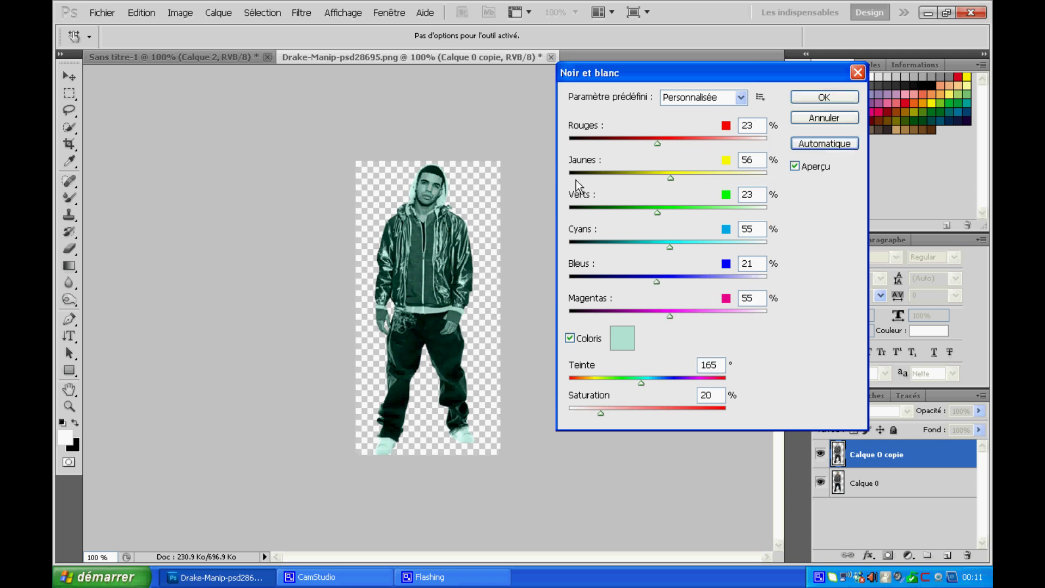
pyautogui.moveTo(645, 384); pyautogui.dragTo(648, 383)
pyautogui.click(646, 381)
# Change the tint colour to bright turquoise 00ffea, set Cyans to 114% and apply the adjustment.
pyautogui.click(625, 342)
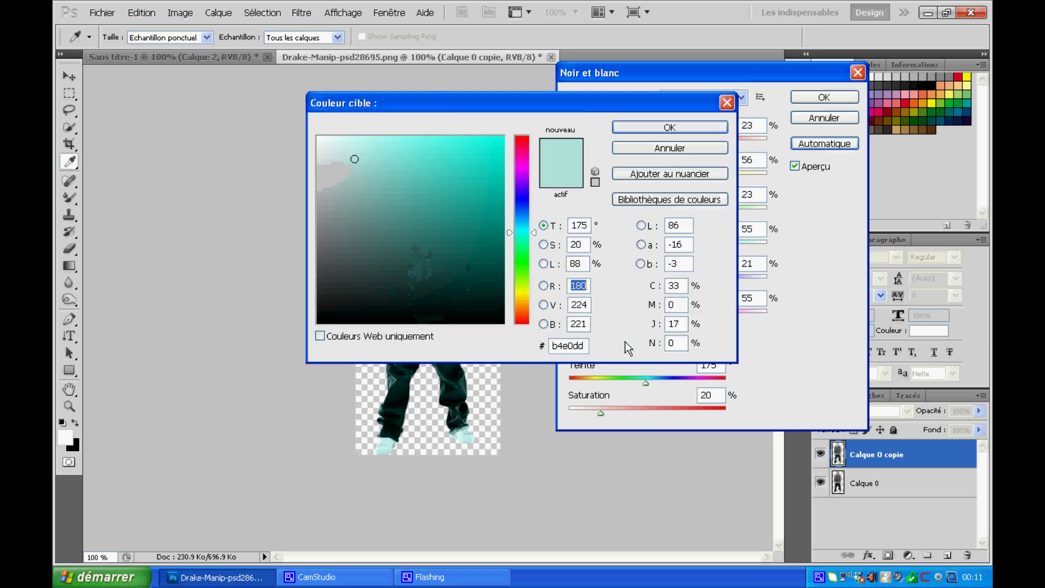
pyautogui.moveTo(353, 162)
pyautogui.mouseDown()
pyautogui.moveTo(484, 148)
pyautogui.moveTo(515, 126)
pyautogui.mouseUp()
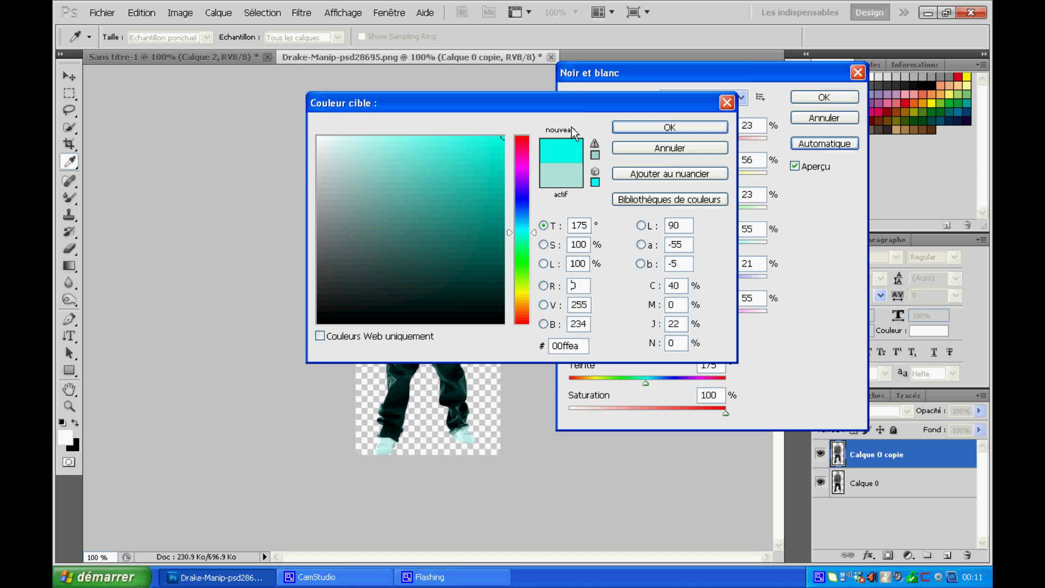
pyautogui.click(677, 125)
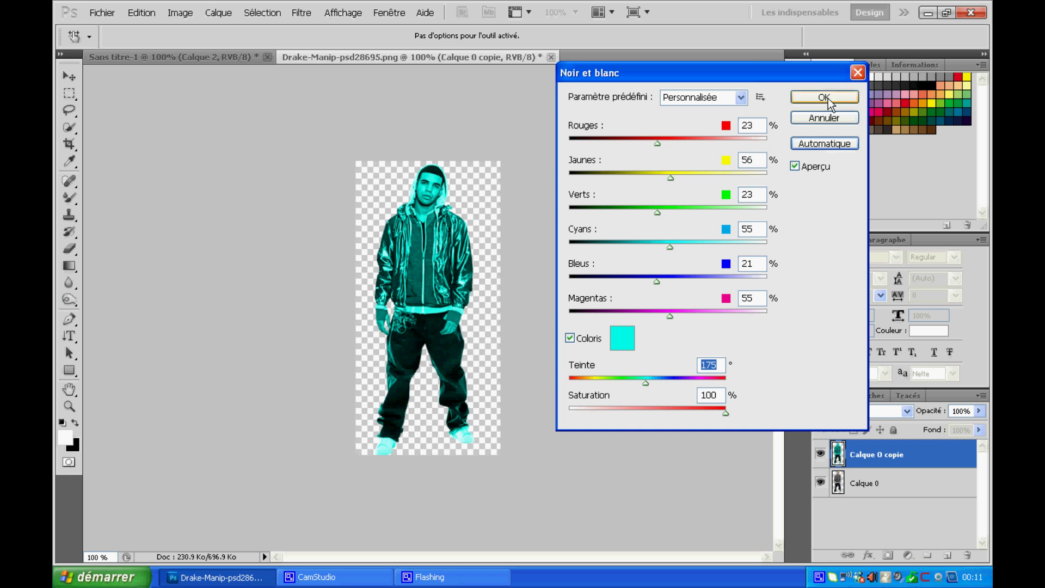
pyautogui.click(693, 247)
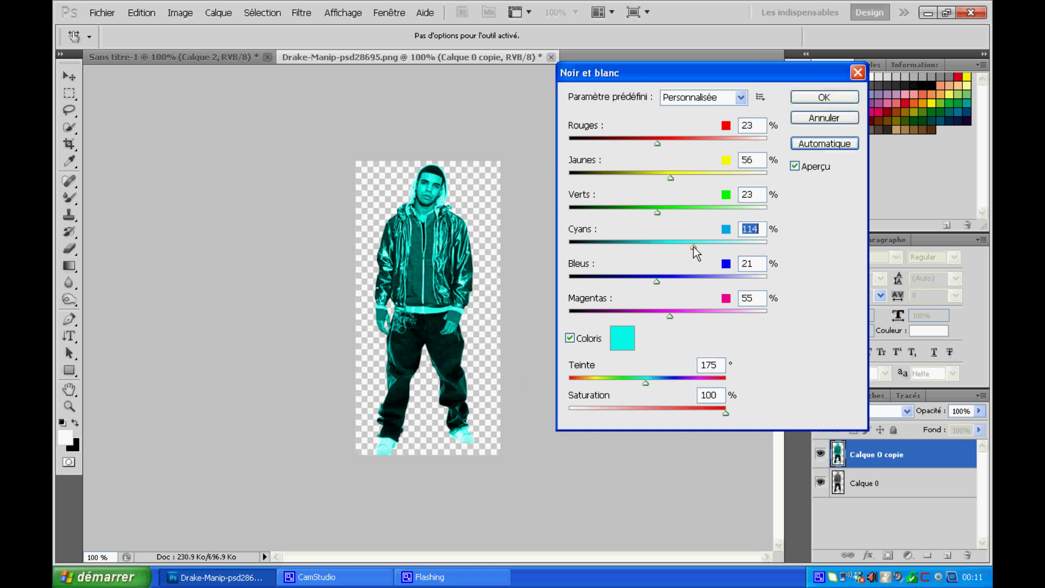
pyautogui.click(818, 102)
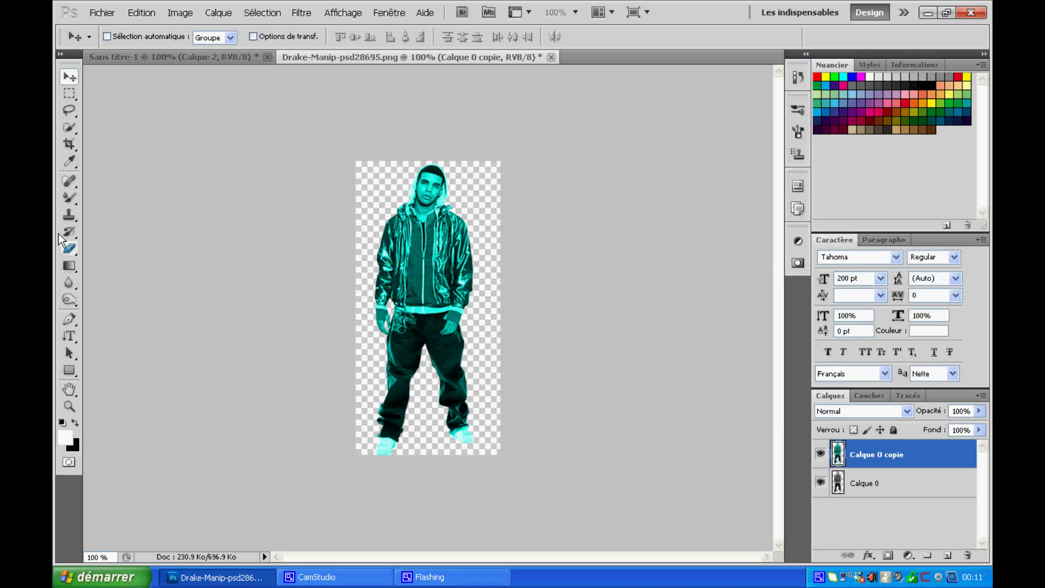
# Erase the trousers, shoes and hands from the turquoise Calque 0 copie with a 65 px eraser.
pyautogui.click(575, 13)
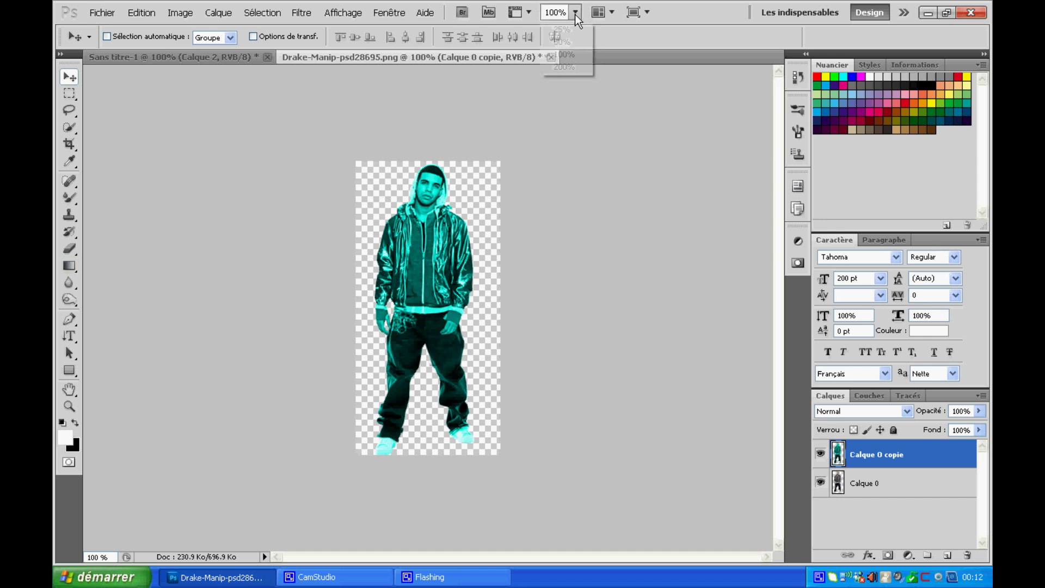
pyautogui.click(567, 66)
pyautogui.scroll(-5, 540, 145)
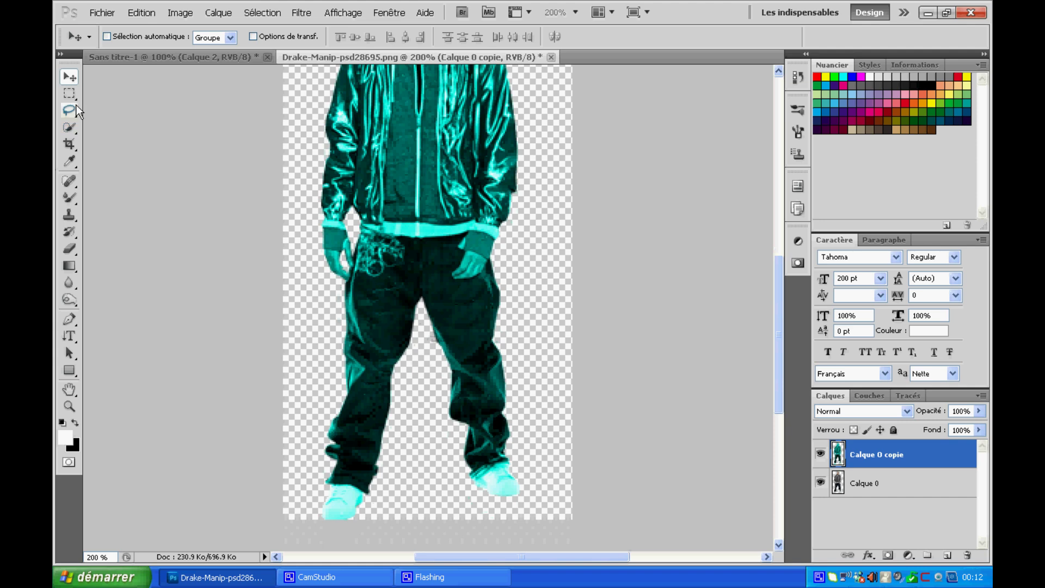
pyautogui.click(69, 249)
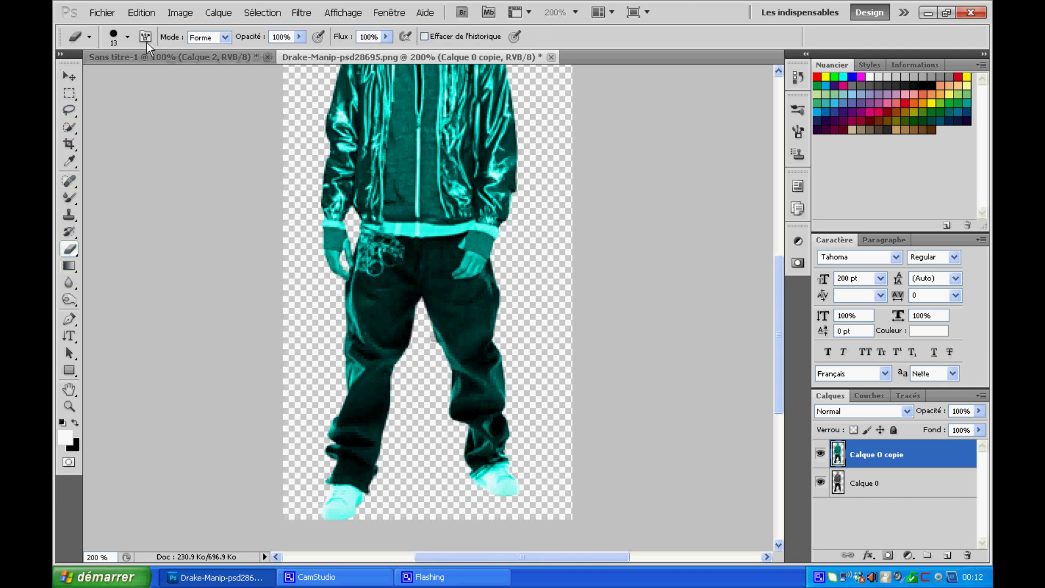
pyautogui.click(127, 38)
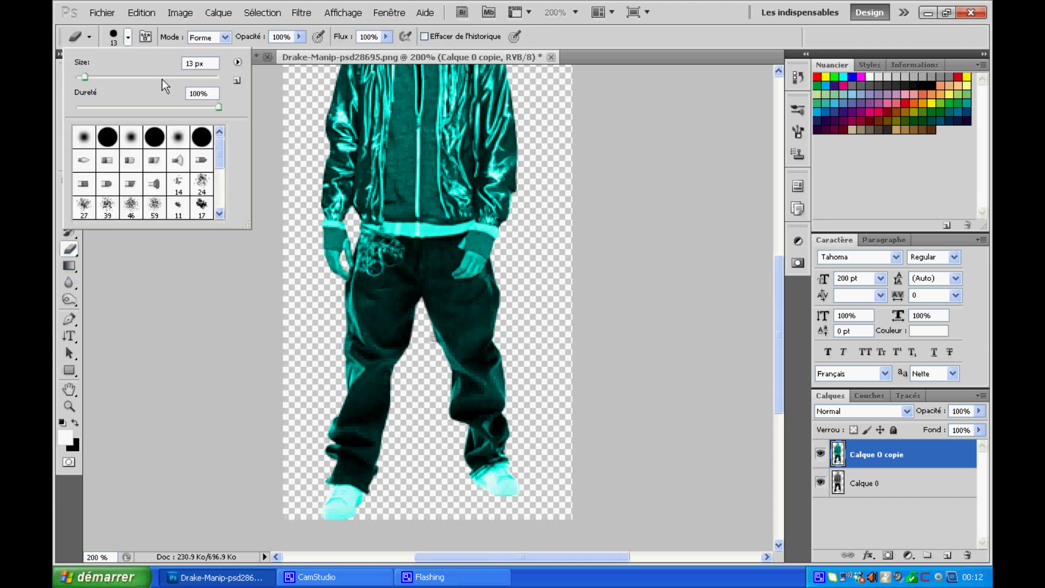
pyautogui.moveTo(87, 77); pyautogui.dragTo(121, 77)
pyautogui.moveTo(338, 468)
pyautogui.mouseDown()
pyautogui.moveTo(347, 486)
pyautogui.moveTo(359, 360)
pyautogui.mouseUp()
pyautogui.moveTo(485, 483)
pyautogui.mouseDown()
pyautogui.moveTo(386, 376)
pyautogui.moveTo(483, 387)
pyautogui.mouseUp()
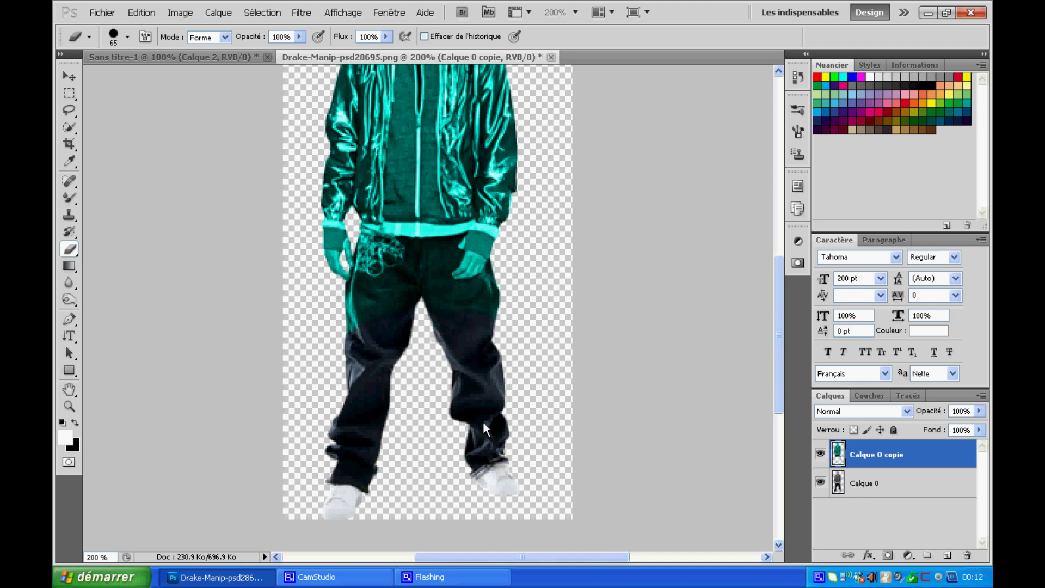
pyautogui.moveTo(349, 335)
pyautogui.mouseDown()
pyautogui.moveTo(389, 340)
pyautogui.moveTo(439, 327)
pyautogui.moveTo(476, 297)
pyautogui.moveTo(339, 280)
pyautogui.mouseUp()
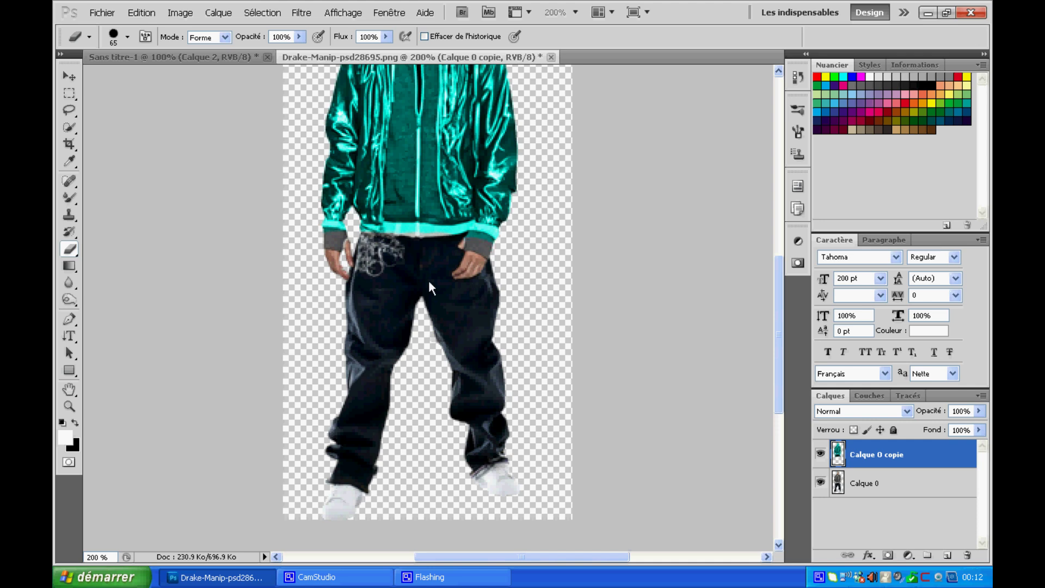
# Set the eraser size to 35 px and erase the turquoise over the lower shirt and the middle of the waistband.
pyautogui.click(126, 38)
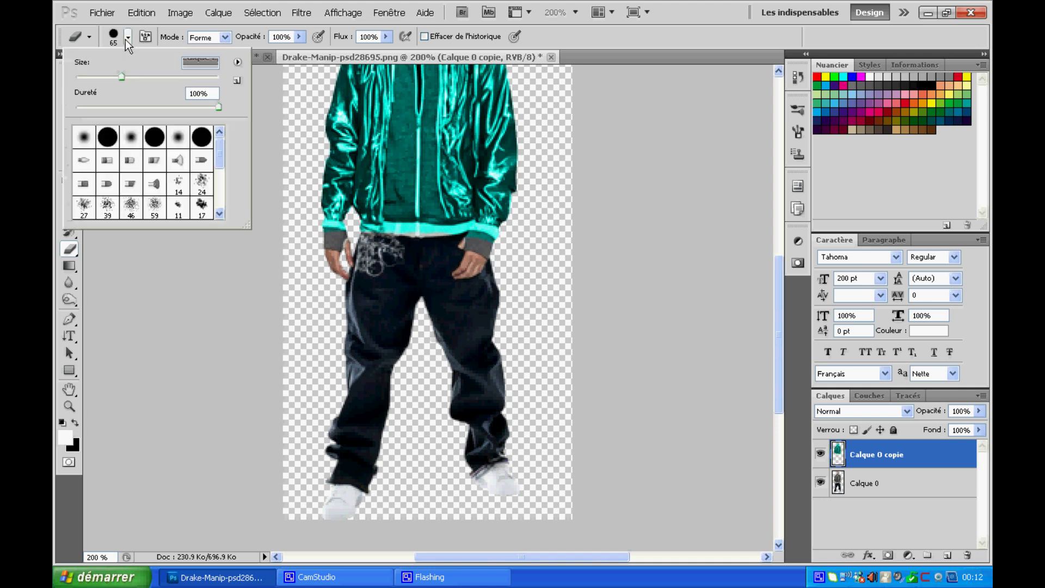
pyautogui.moveTo(129, 77); pyautogui.dragTo(97, 74)
pyautogui.write('35')
pyautogui.press('Return')
pyautogui.click(409, 207)
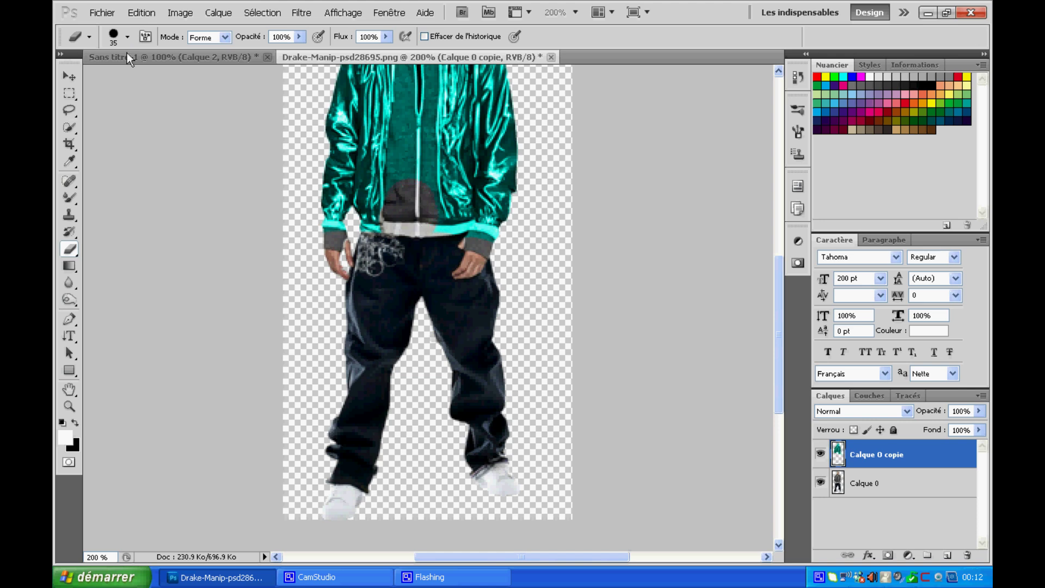
# Erase the turquoise from the face, hair and raised hood on Calque 0 copie with the 35 px eraser.
pyautogui.click(127, 36)
pyautogui.scroll(-2, 257, 202)
pyautogui.scroll(10, 257, 201)
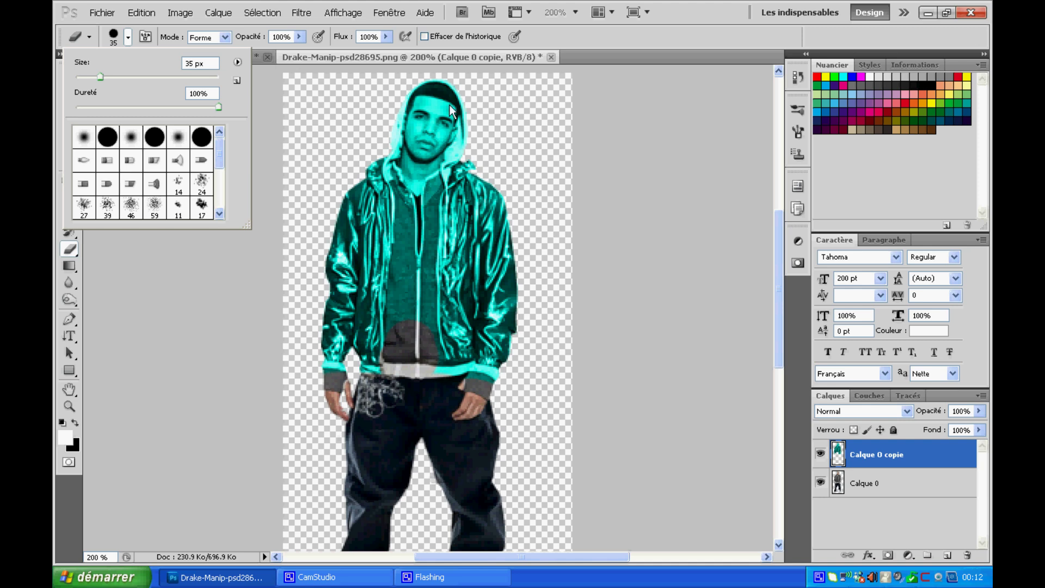
pyautogui.moveTo(450, 105); pyautogui.dragTo(433, 104)
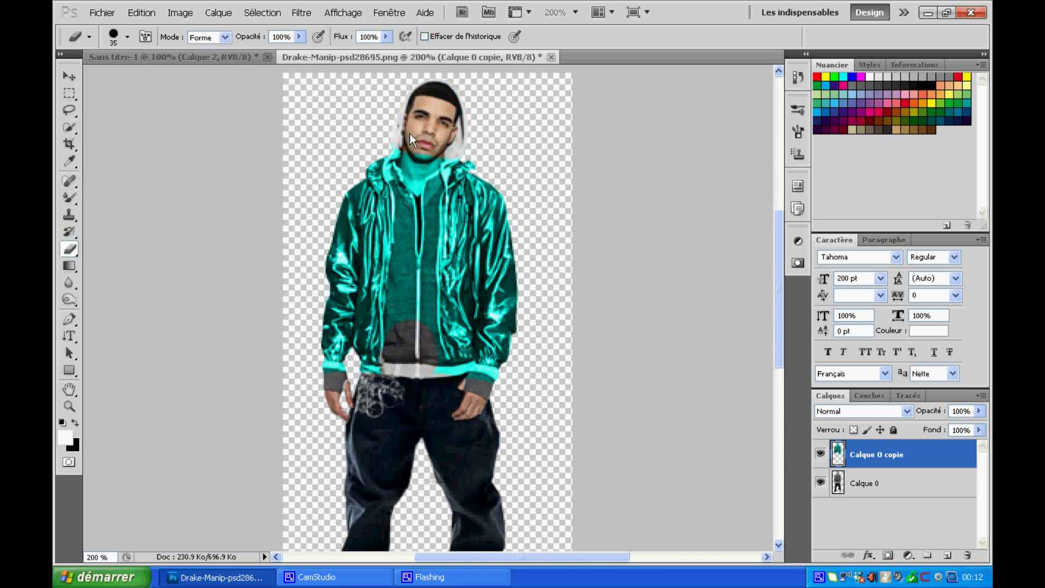
# Erase the turquoise from the neck and collar with a 30 px eraser and from the grey hoodie's front with a 23 px eraser.
pyautogui.click(128, 37)
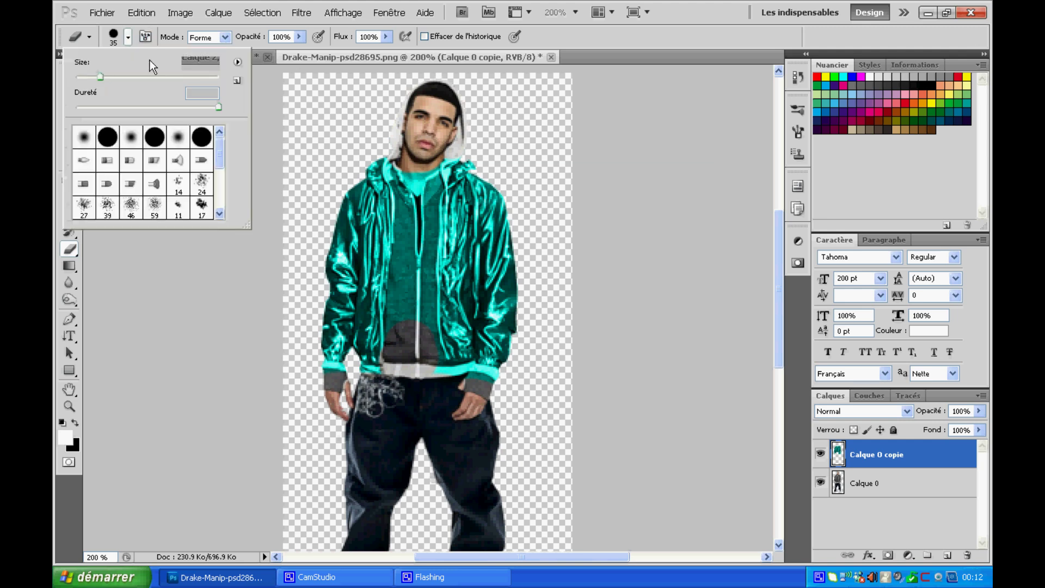
pyautogui.click(97, 77)
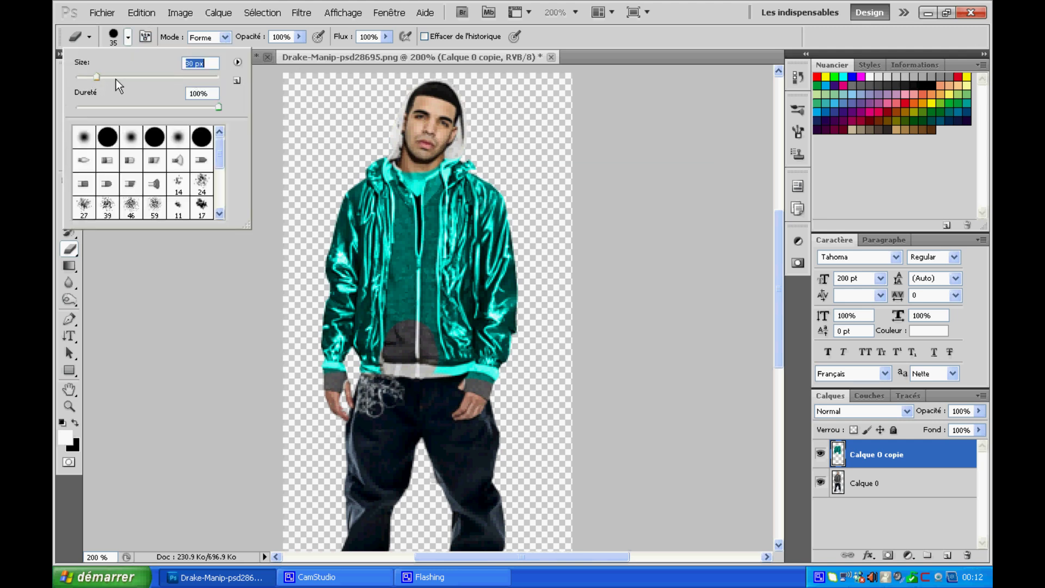
pyautogui.click(414, 180)
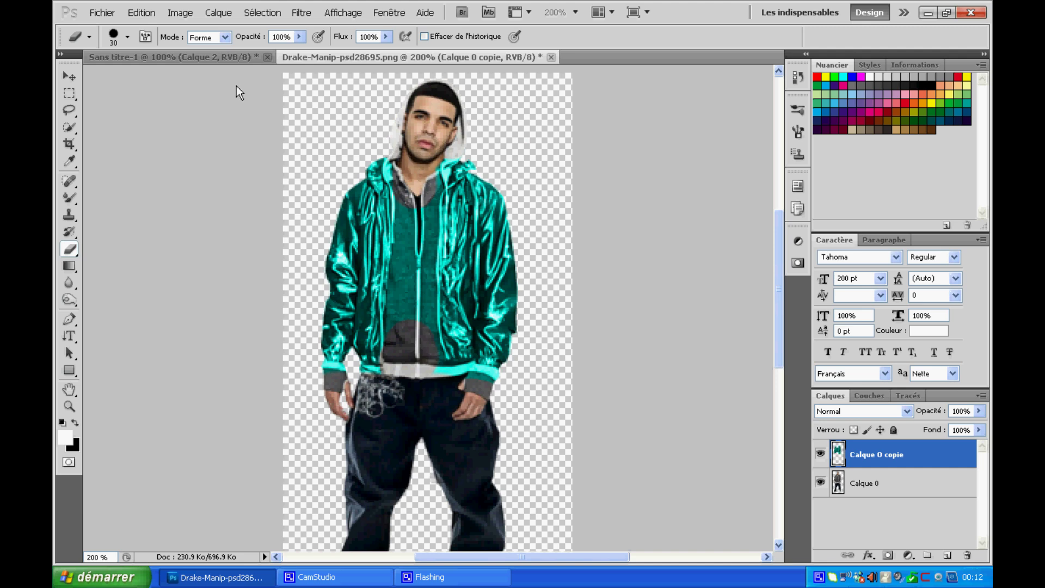
pyautogui.click(129, 38)
pyautogui.moveTo(96, 73); pyautogui.dragTo(91, 73)
pyautogui.click(417, 221)
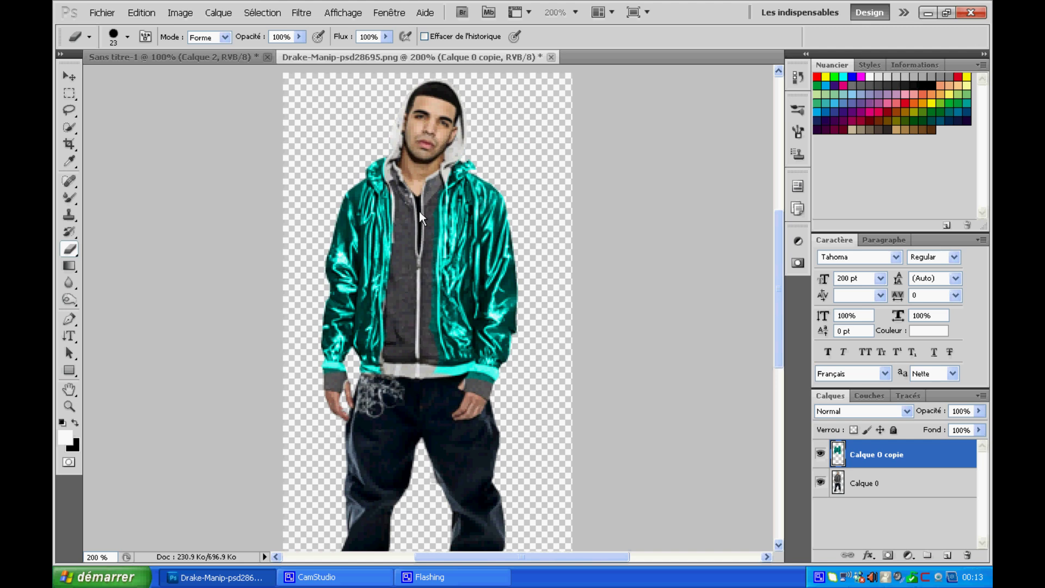
# Set the eraser size to 13 px and erase the turquoise left along the hoodie's edges, the waistband and the cuffs.
pyautogui.click(128, 37)
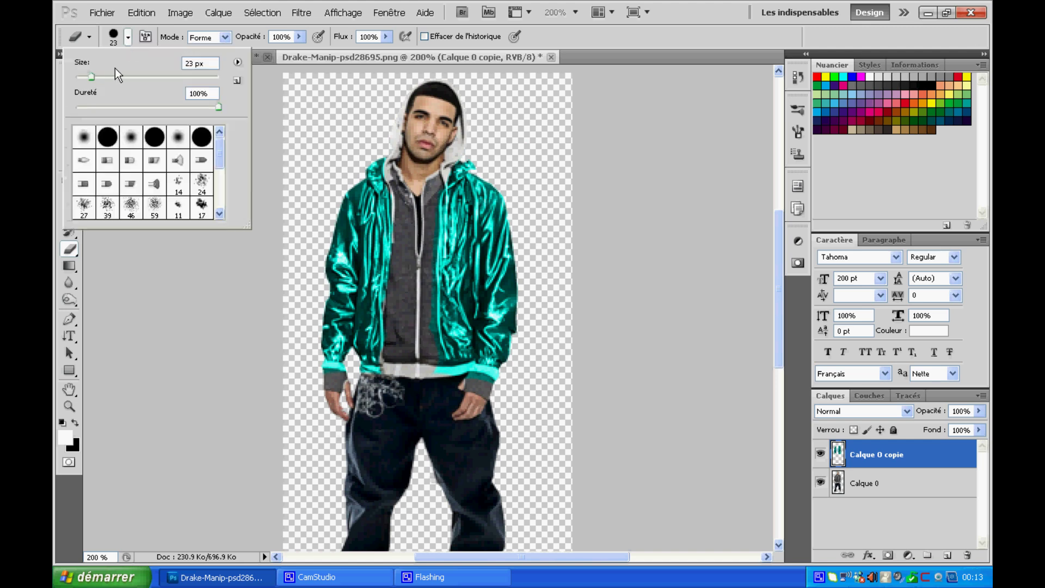
pyautogui.press('[')
pyautogui.click(429, 212)
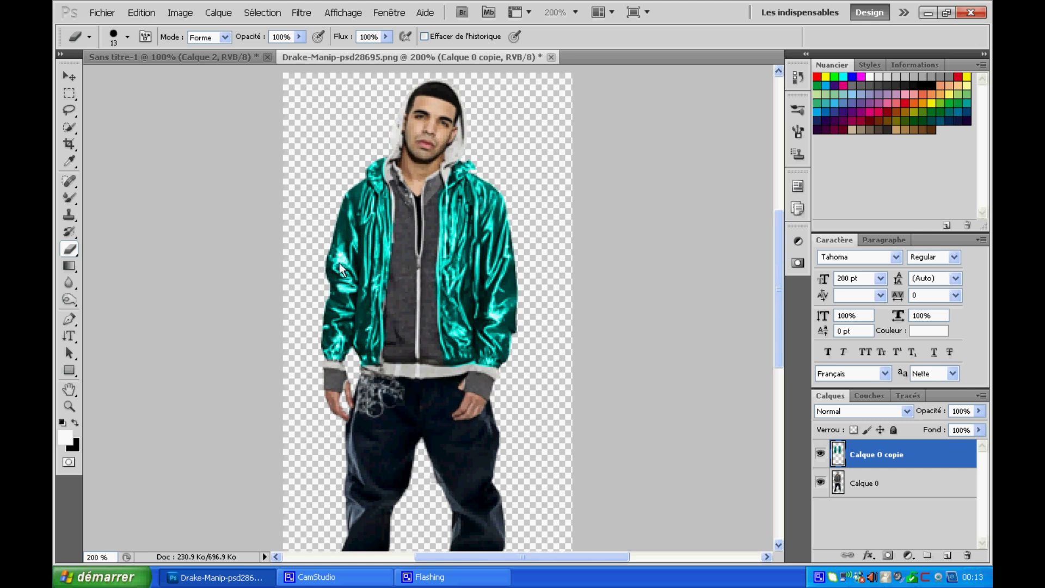
# Try to clean up the hood's drawstring with a 1 px eraser at 300% zoom.
pyautogui.scroll(3, 404, 212)
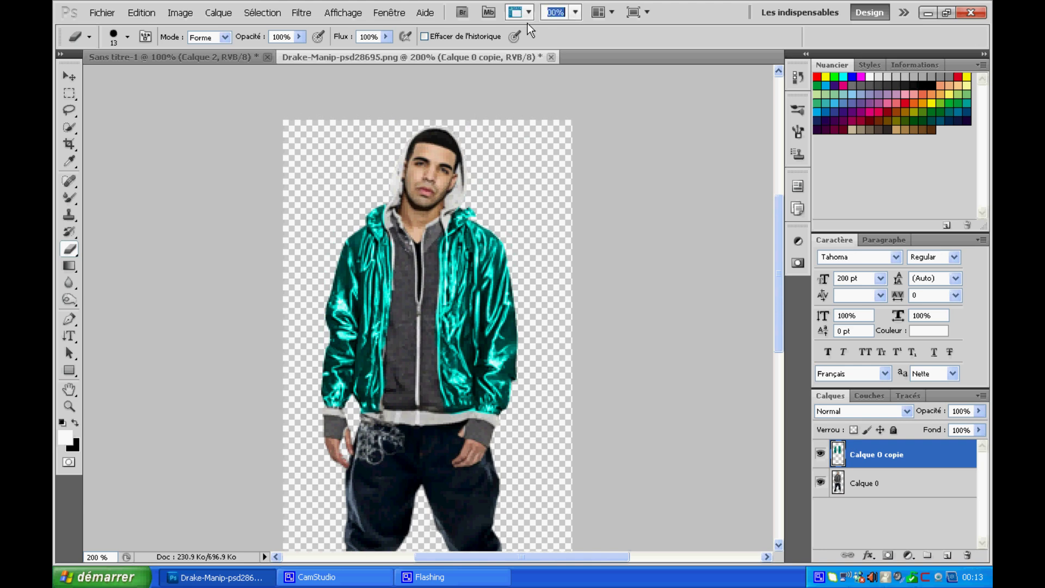
pyautogui.write('300')
pyautogui.press('Return')
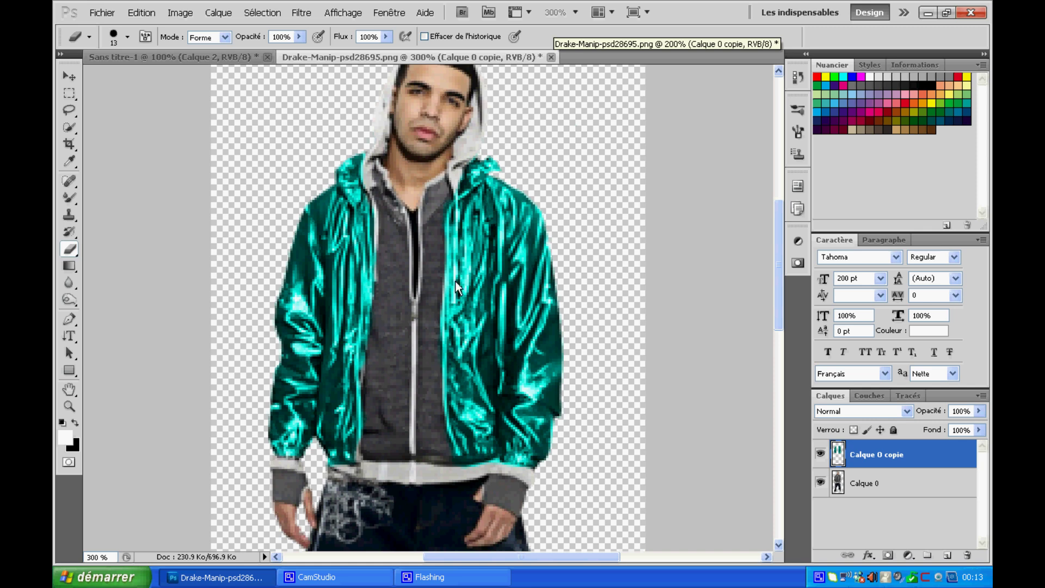
pyautogui.click(127, 37)
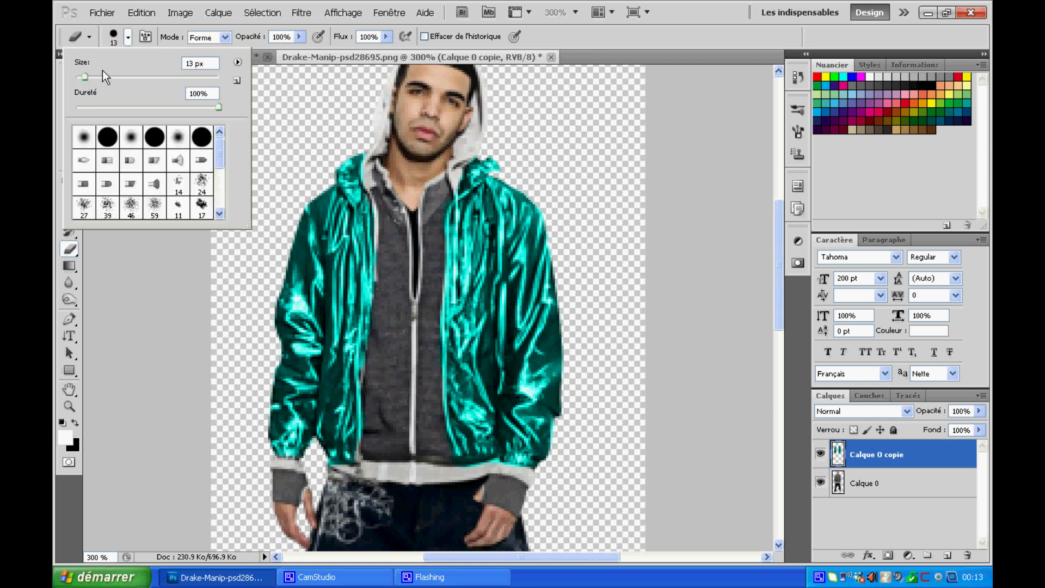
pyautogui.moveTo(84, 77); pyautogui.dragTo(75, 78)
pyautogui.press('Return')
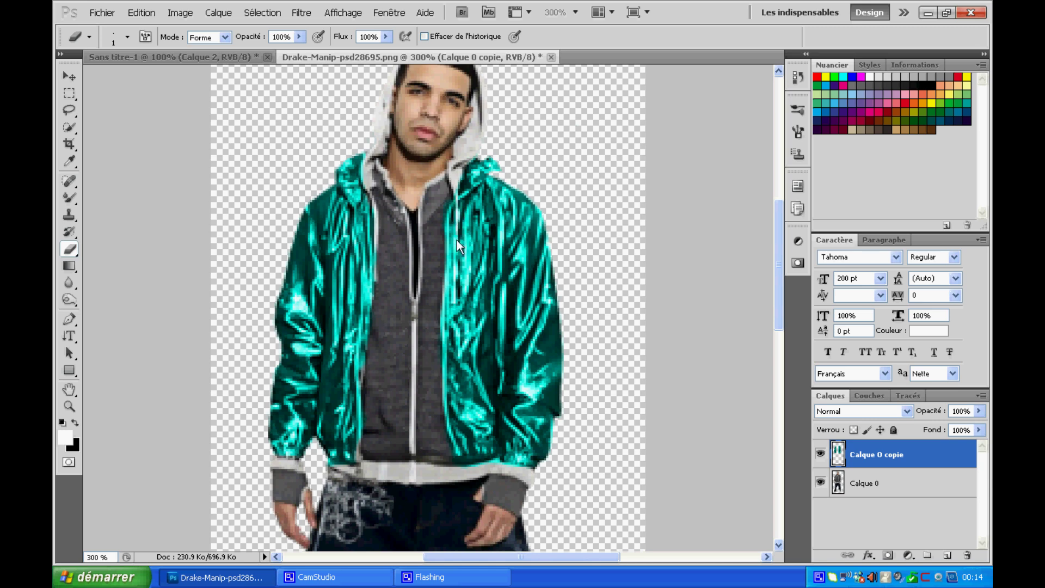
# Set the eraser size back to 13 px and undo the last two changes.
pyautogui.click(128, 37)
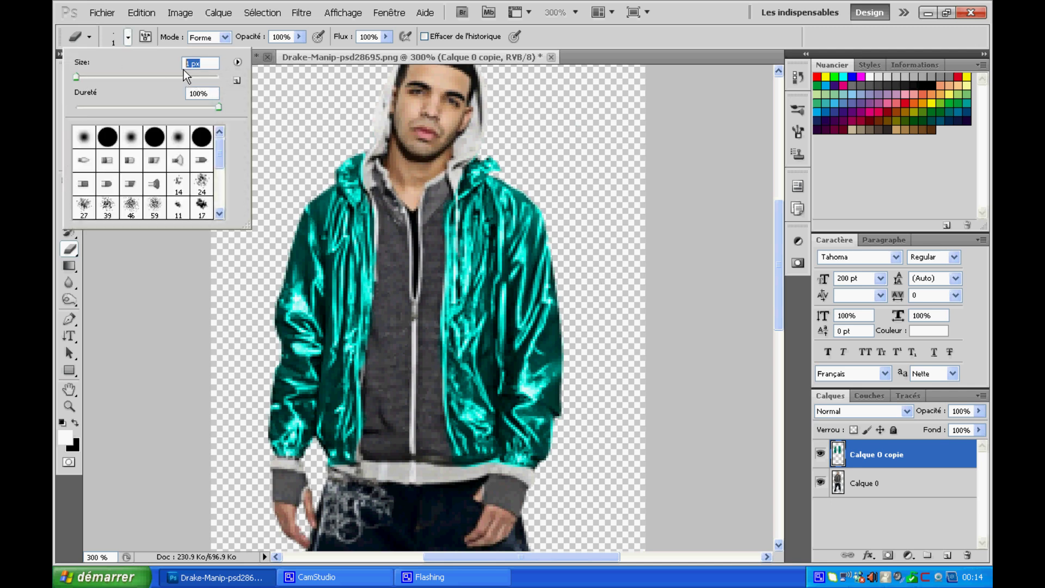
pyautogui.write('13')
pyautogui.press('Return')
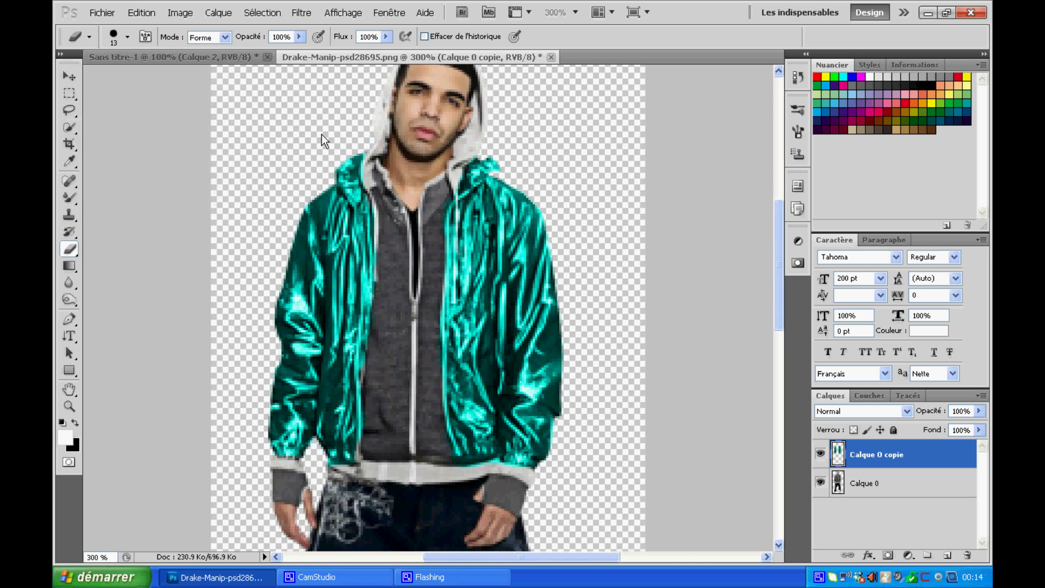
pyautogui.hotkey('ctrl', 'alt', 'z')
pyautogui.hotkey('ctrl', 'alt', 'z')
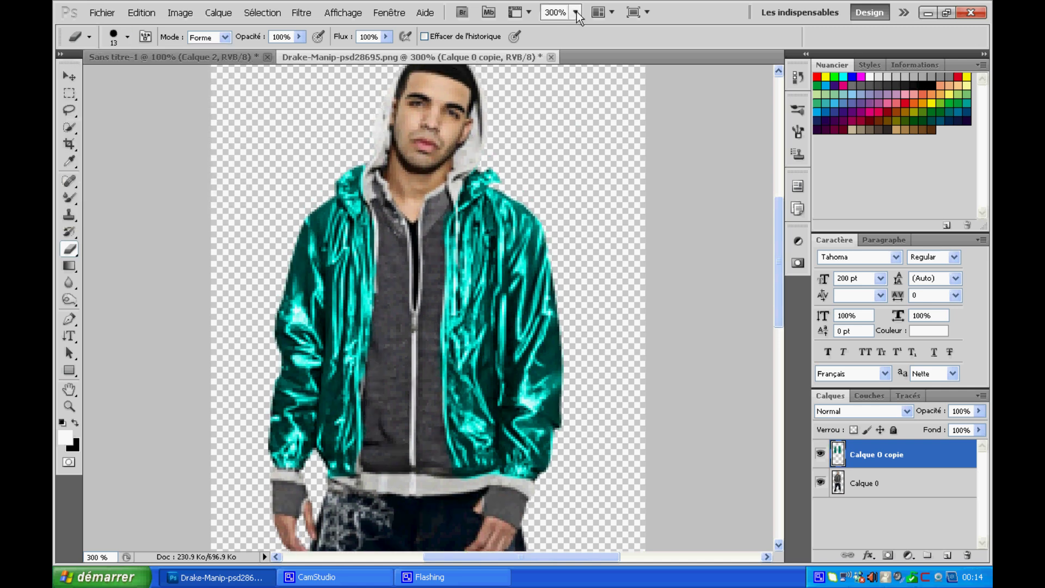
# Try to move the tinted jacket with the Move tool and reorder Calque 0 and Calque 0 copie at 150% zoom.
pyautogui.click(576, 11)
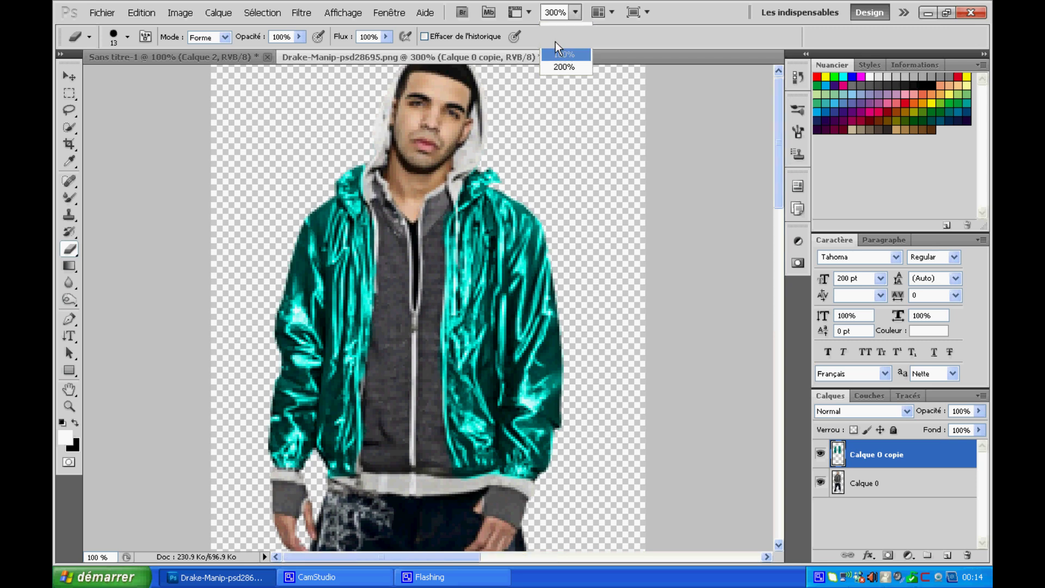
pyautogui.click(563, 55)
pyautogui.write('150')
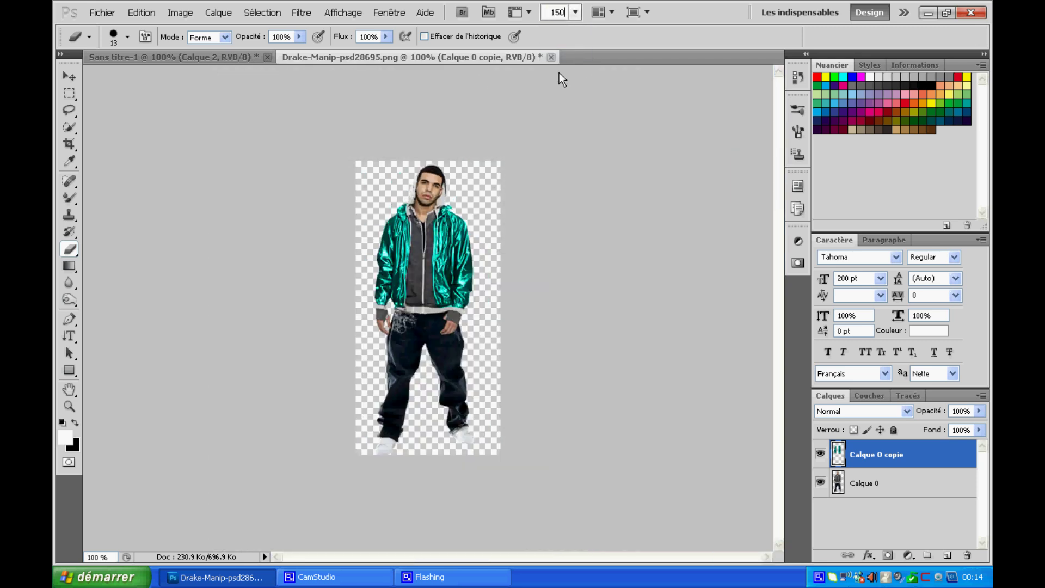
pyautogui.press('Return')
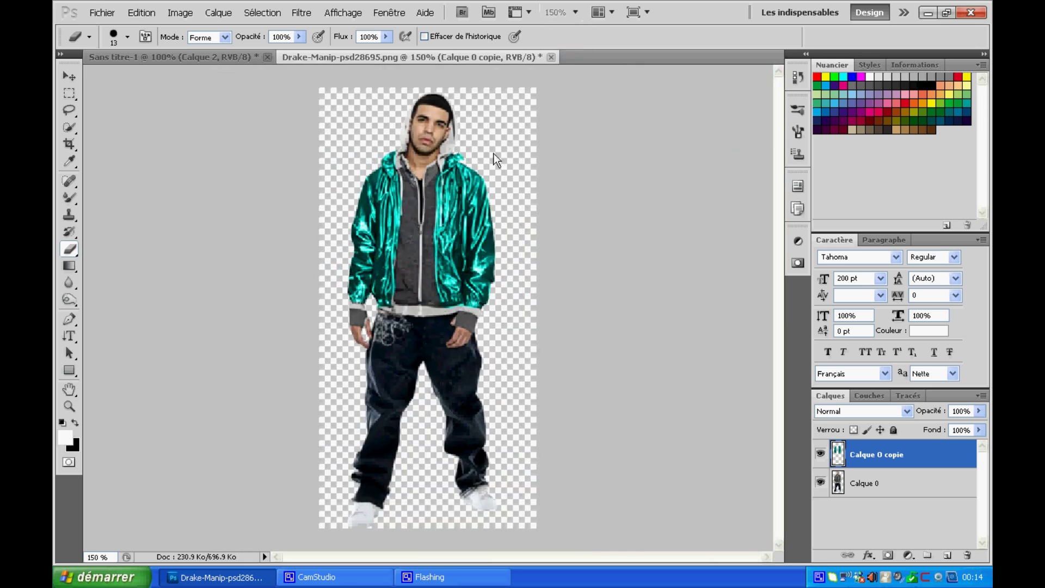
pyautogui.click(70, 76)
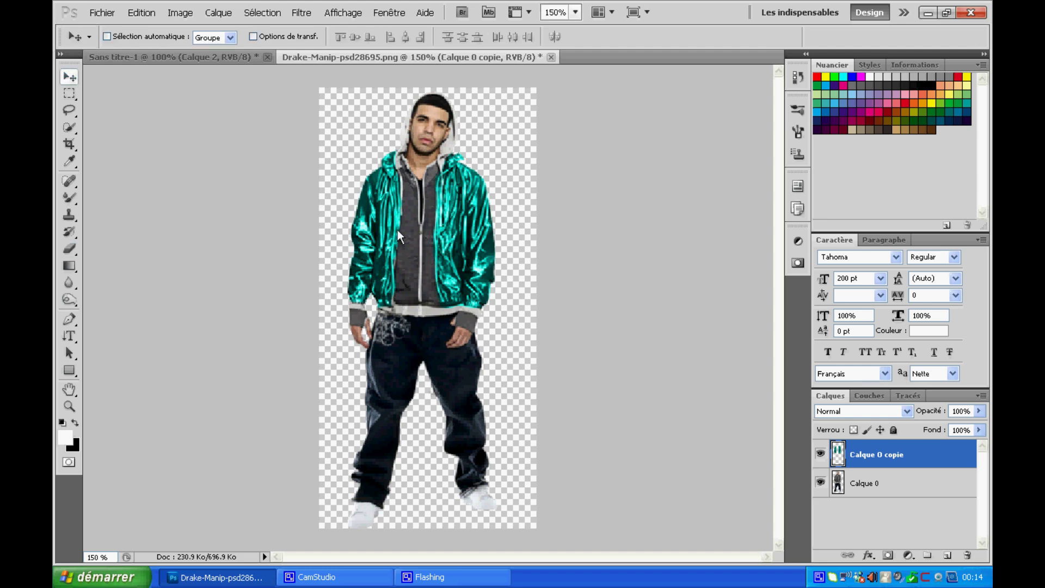
pyautogui.moveTo(436, 244)
pyautogui.mouseDown()
pyautogui.moveTo(361, 248)
pyautogui.moveTo(419, 307)
pyautogui.moveTo(464, 282)
pyautogui.moveTo(452, 244)
pyautogui.mouseUp()
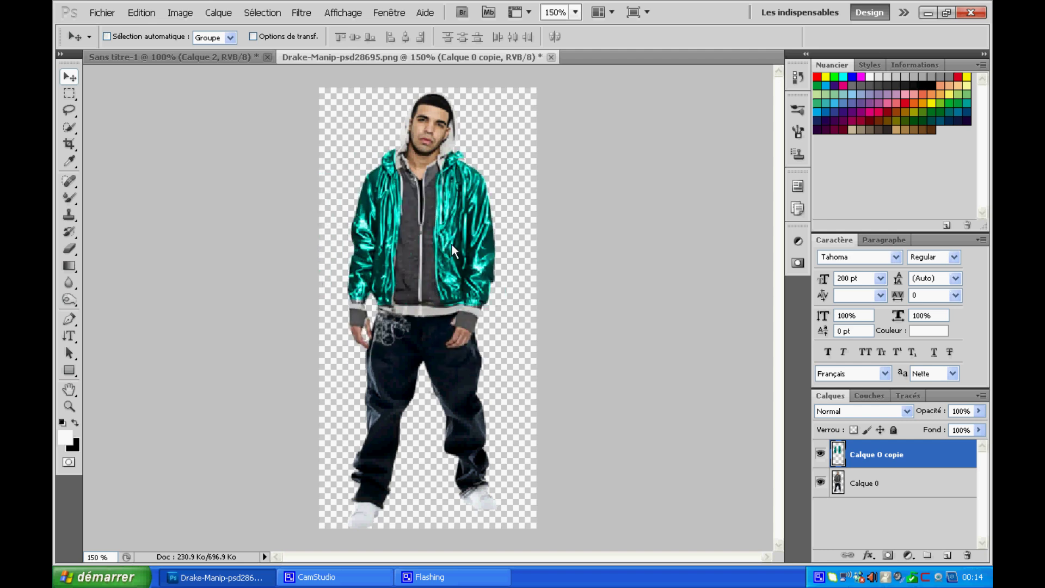
pyautogui.moveTo(897, 490); pyautogui.dragTo(898, 449)
pyautogui.moveTo(898, 485); pyautogui.dragTo(894, 452)
pyautogui.moveTo(415, 322)
pyautogui.mouseDown()
pyautogui.moveTo(394, 326)
pyautogui.moveTo(414, 325)
pyautogui.mouseUp()
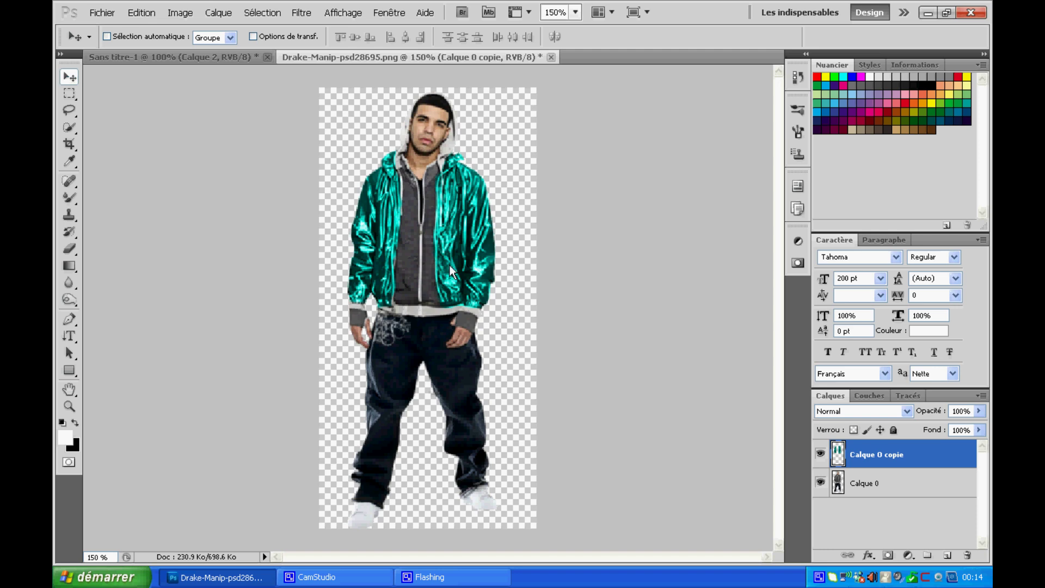
# Copy the Calque 0 figure into the Sans titre-1 document and place it over the blue hole.
pyautogui.click(885, 484)
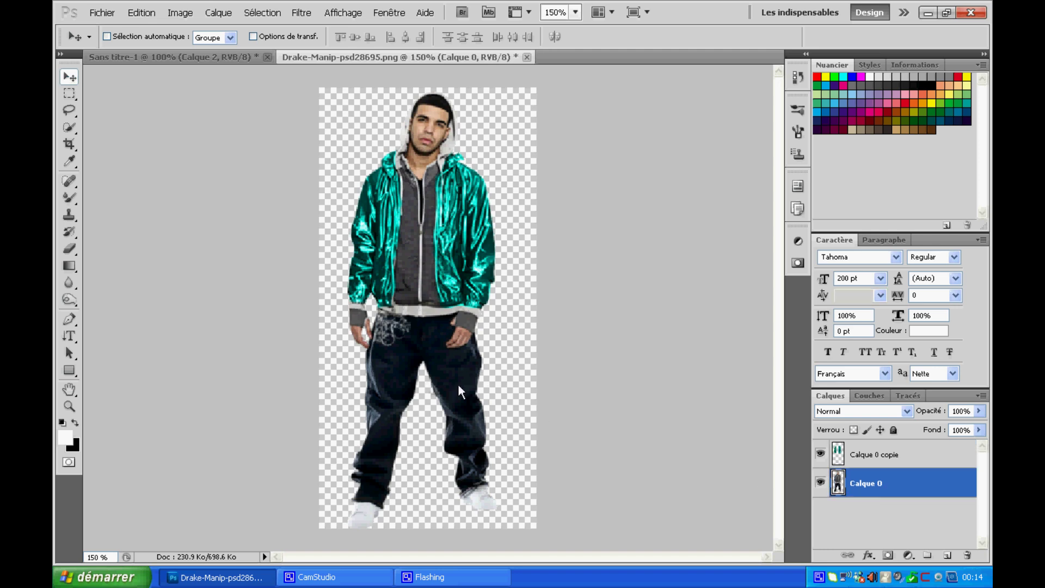
pyautogui.hotkey('ctrl', 'z')
pyautogui.hotkey('ctrl', 'z')
pyautogui.hotkey('ctrl', 'z')
pyautogui.hotkey('ctrl', 'z')
pyautogui.hotkey('ctrl', 'z')
pyautogui.click(207, 57)
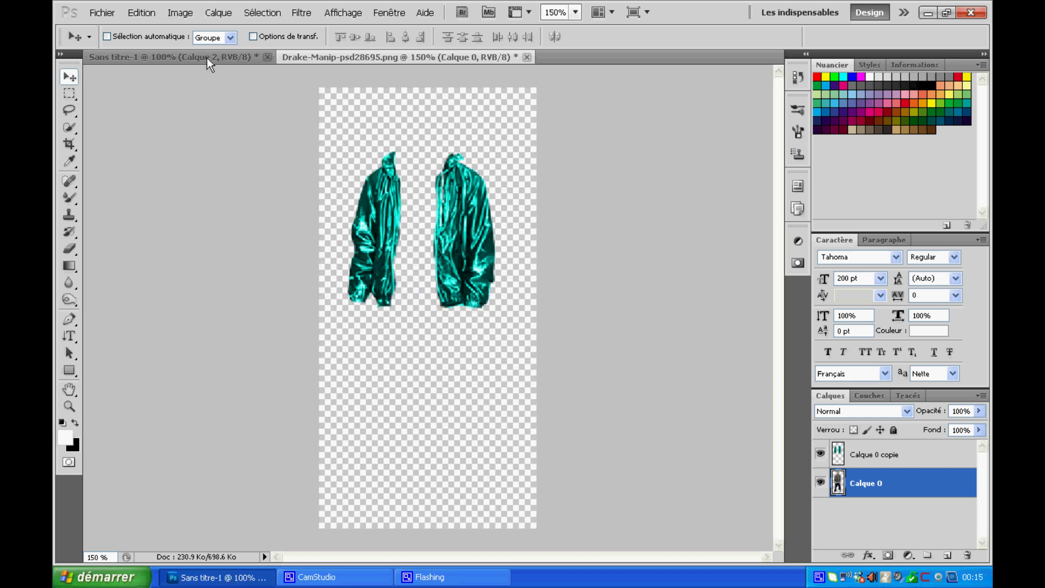
pyautogui.hotkey('ctrl', 'v')
pyautogui.moveTo(429, 334); pyautogui.dragTo(440, 358)
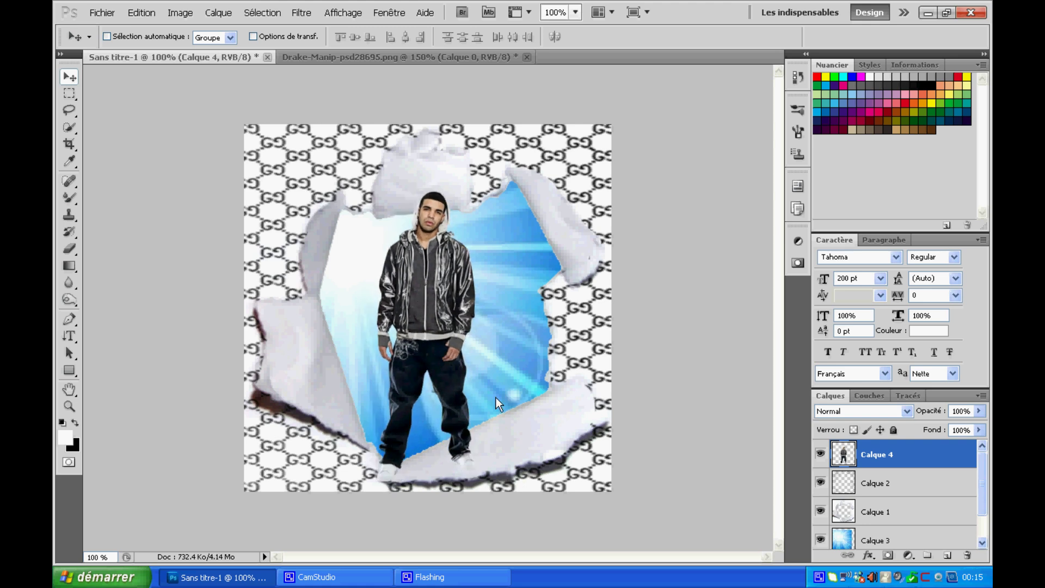
# Free-transform Calque 4 to 88.83% width and 94.50% height and nudge it up and to the left.
pyautogui.hotkey('ctrl', 't')
pyautogui.moveTo(450, 186); pyautogui.dragTo(446, 204)
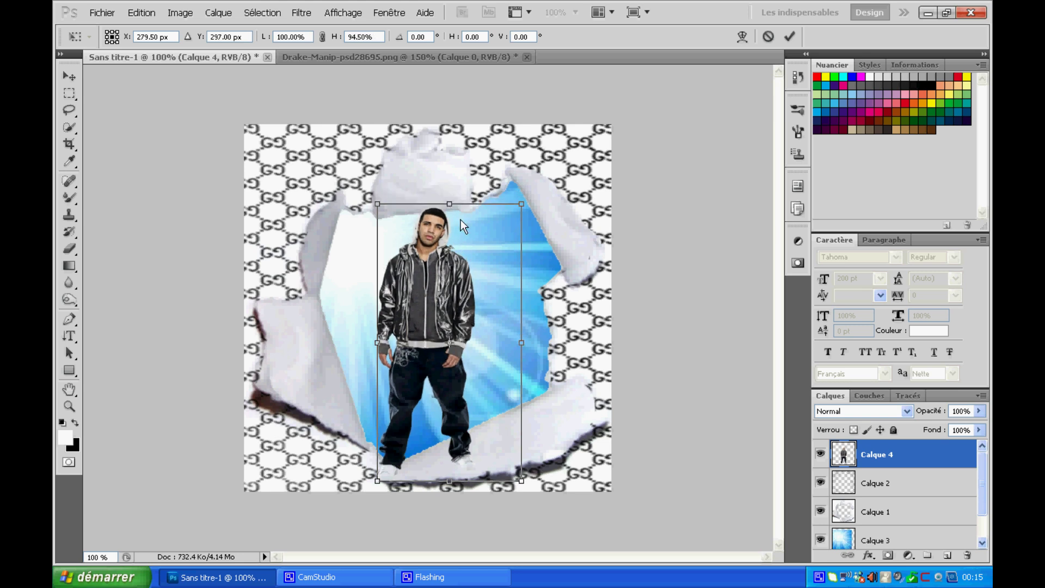
pyautogui.moveTo(521, 344); pyautogui.dragTo(511, 347)
pyautogui.press('Up')
pyautogui.press('Up')
pyautogui.press('Up')
pyautogui.press('Up')
pyautogui.press('Up')
pyautogui.press('Right')
pyautogui.press('Left')
pyautogui.press('Left')
pyautogui.press('Left')
pyautogui.press('Left')
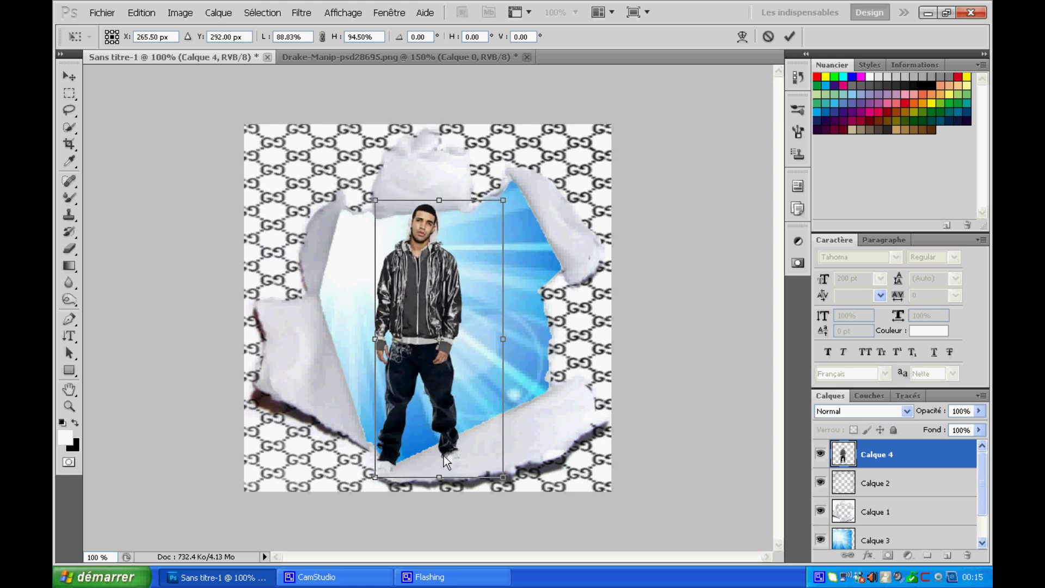
# Rescale Calque 4 to 90.36% width and 95.25% height, position it at X 279 px, Y 296.5 px and apply the transformation.
pyautogui.moveTo(442, 477); pyautogui.dragTo(440, 481)
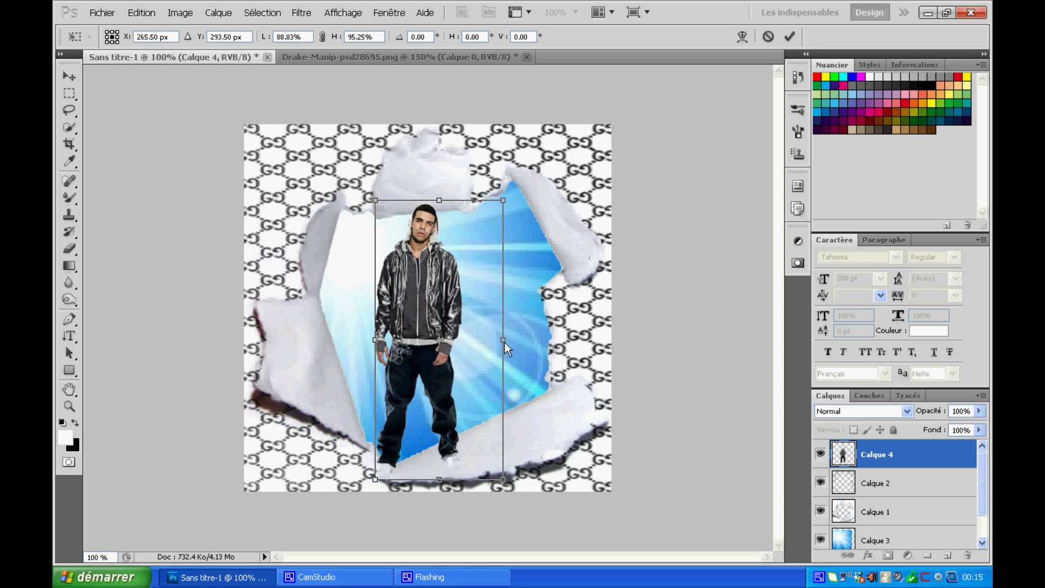
pyautogui.moveTo(504, 342); pyautogui.dragTo(509, 343)
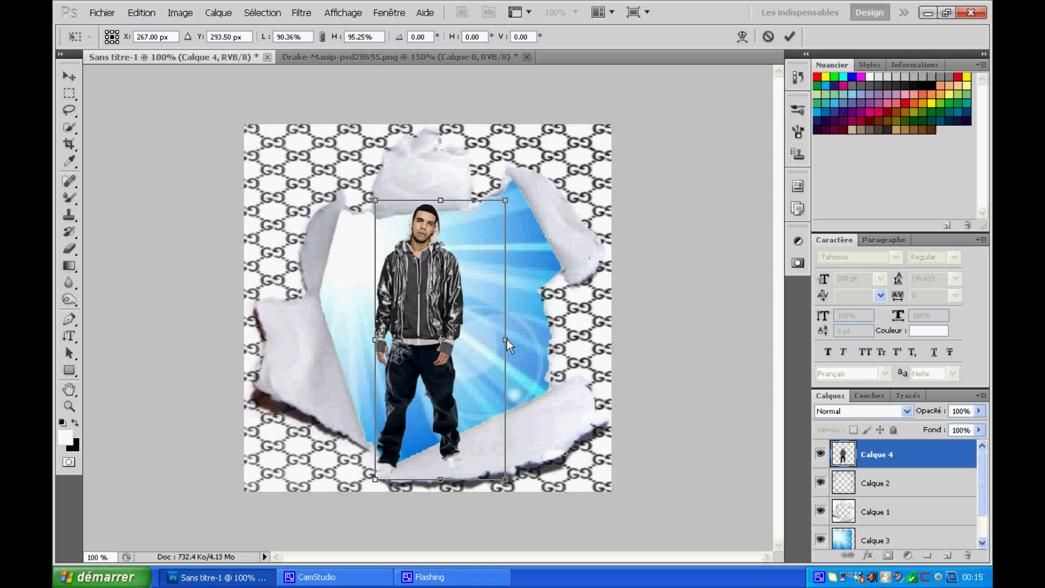
pyautogui.moveTo(440, 316); pyautogui.dragTo(450, 319)
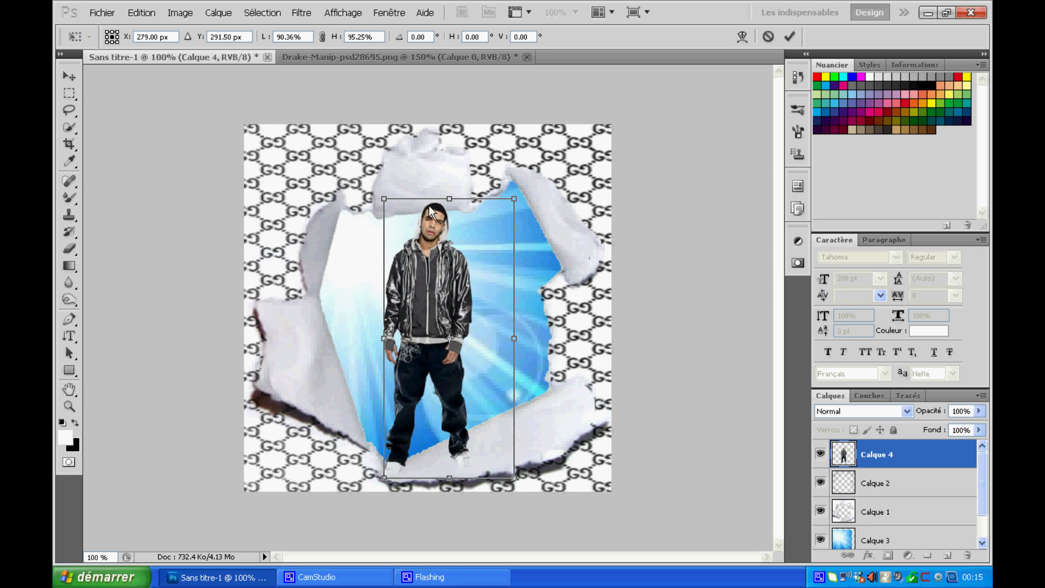
pyautogui.press('Down')
pyautogui.press('Down')
pyautogui.press('Down')
pyautogui.press('Down')
pyautogui.press('Down')
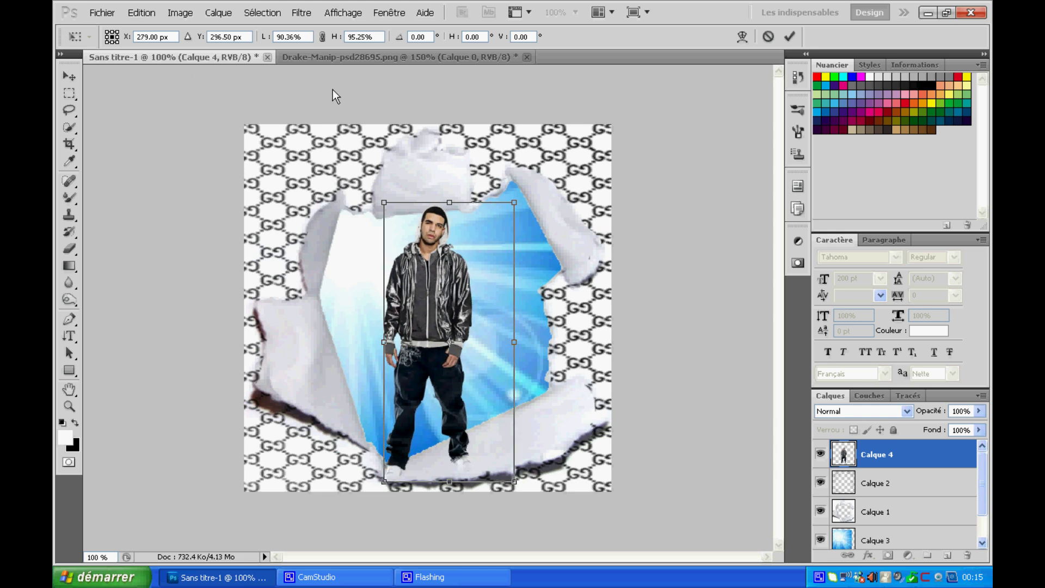
pyautogui.press('v')
pyautogui.click(433, 230)
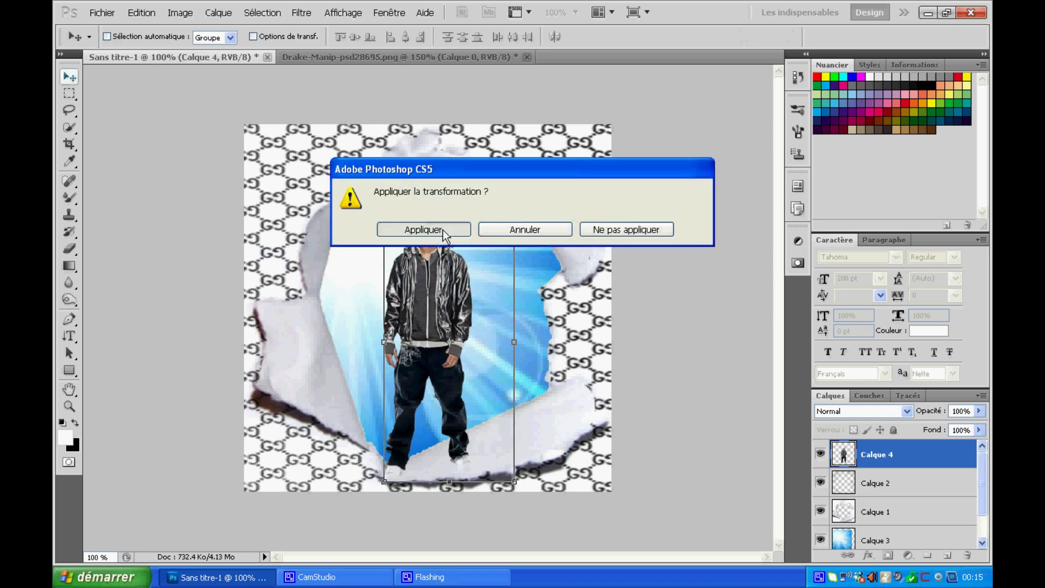
# Copy the turquoise jacket layer Calque 0 copie from the Drake document into Sans titre-1, over the figure's jacket.
pyautogui.click(381, 60)
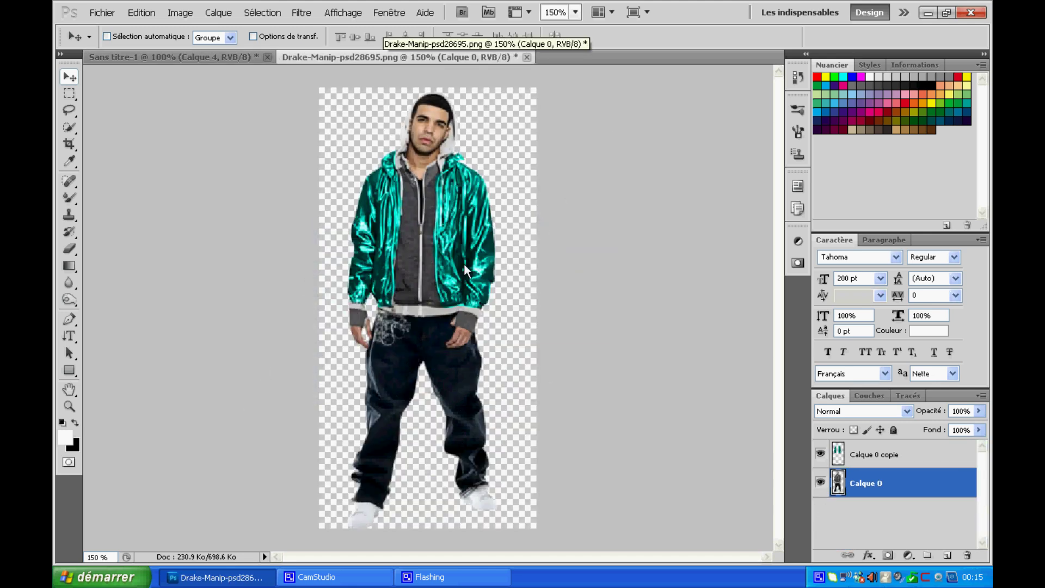
pyautogui.moveTo(472, 247); pyautogui.dragTo(475, 319)
pyautogui.click(872, 455)
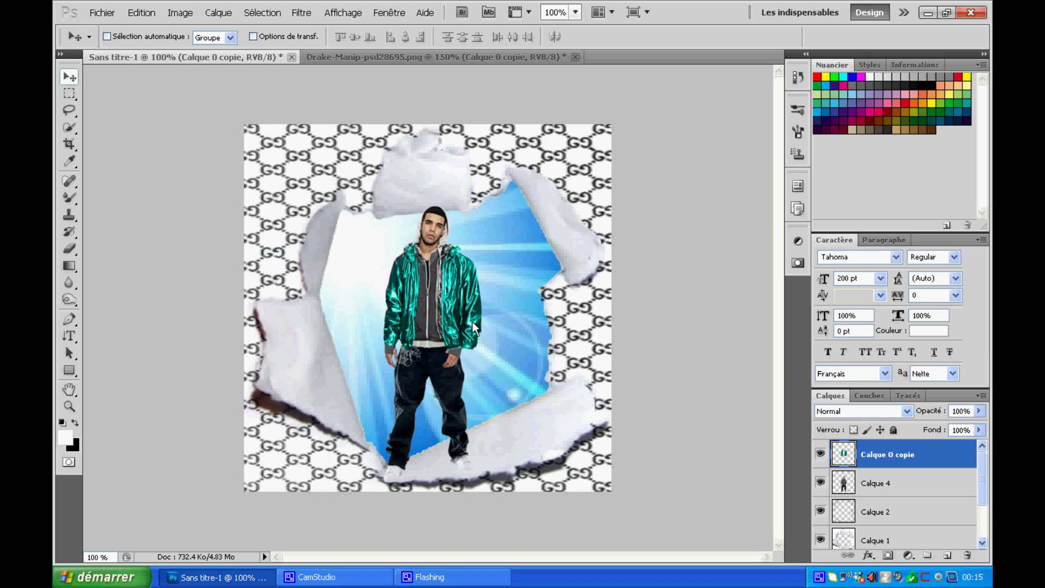
# Free-transform Calque 0 copie to 90.36% width at X 279 px, apply it and nudge the jacket slightly up over the figure.
pyautogui.hotkey('ctrl', 't')
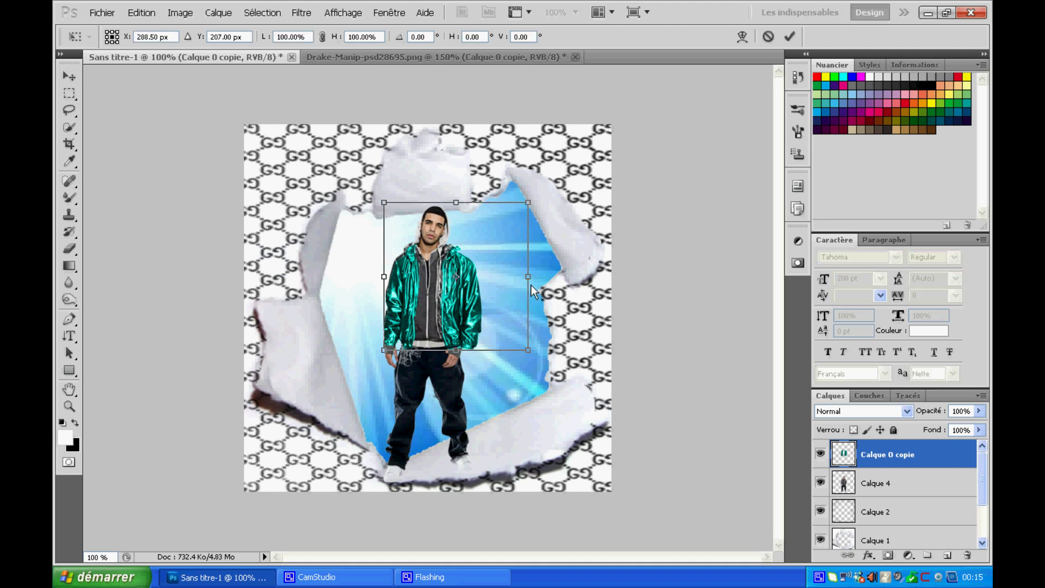
pyautogui.moveTo(528, 280); pyautogui.dragTo(515, 279)
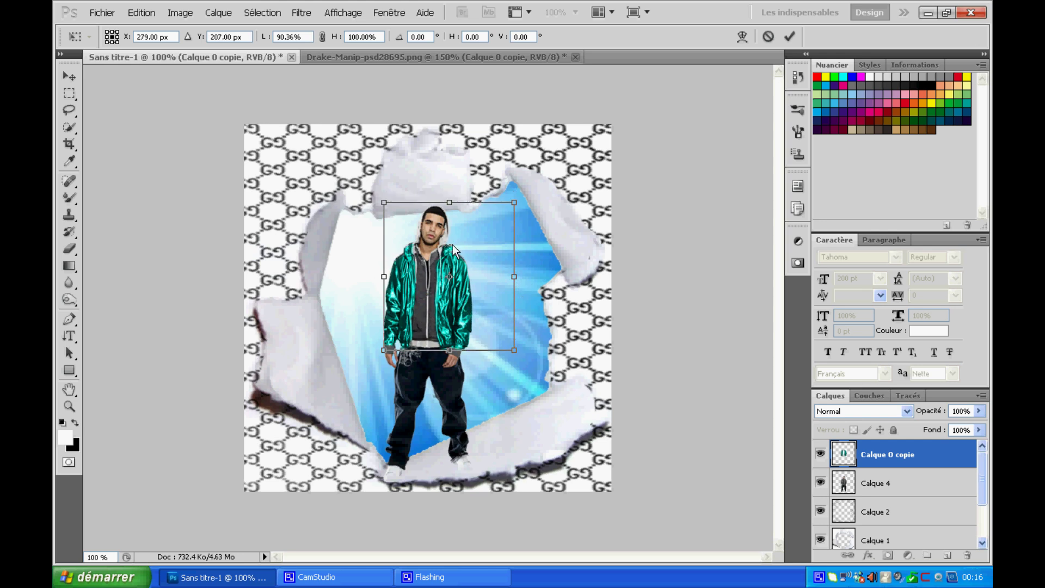
pyautogui.moveTo(450, 202); pyautogui.dragTo(448, 197)
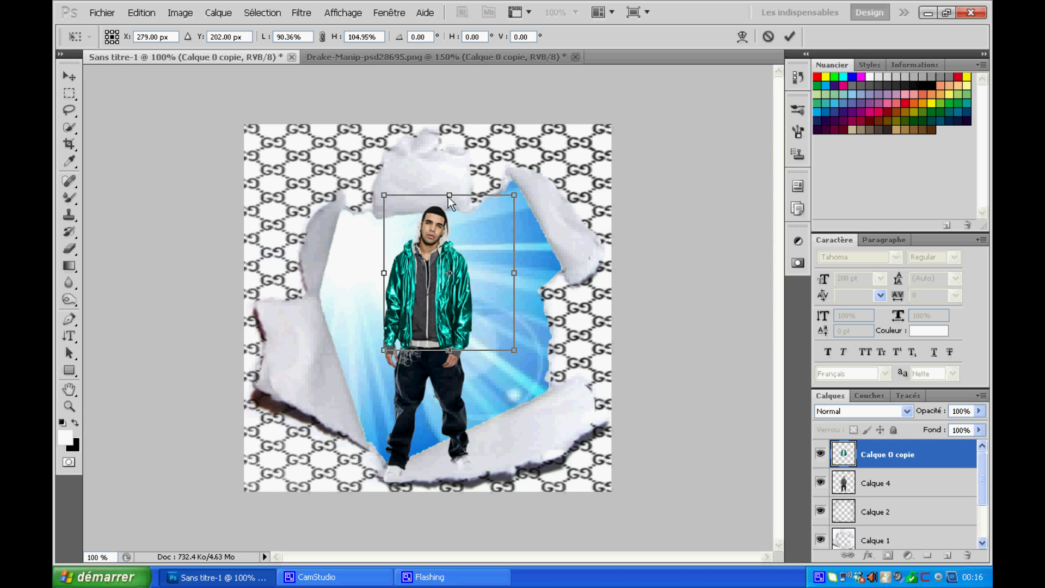
pyautogui.hotkey('ctrl', 'z')
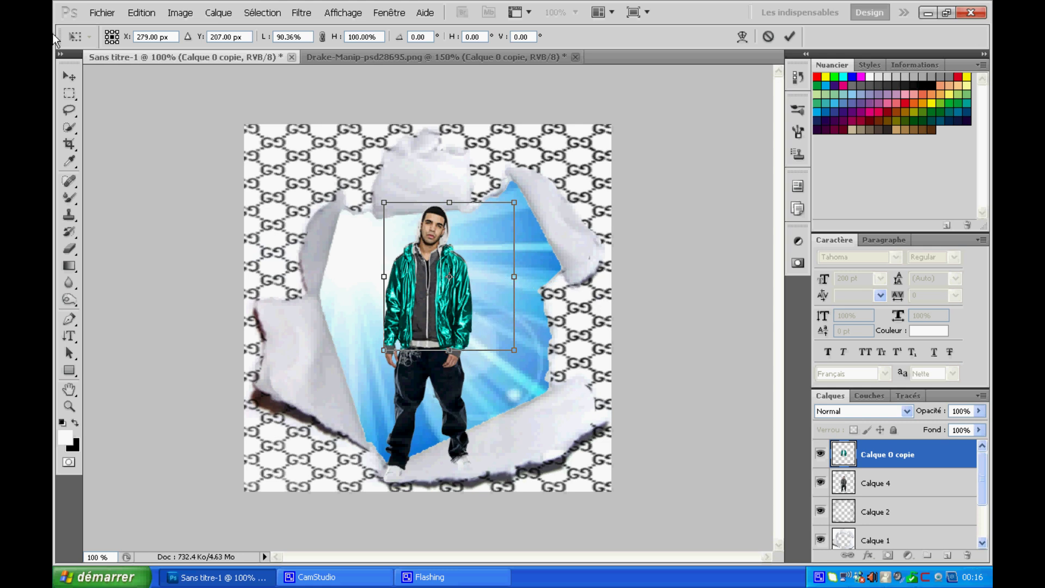
pyautogui.click(69, 75)
pyautogui.click(430, 230)
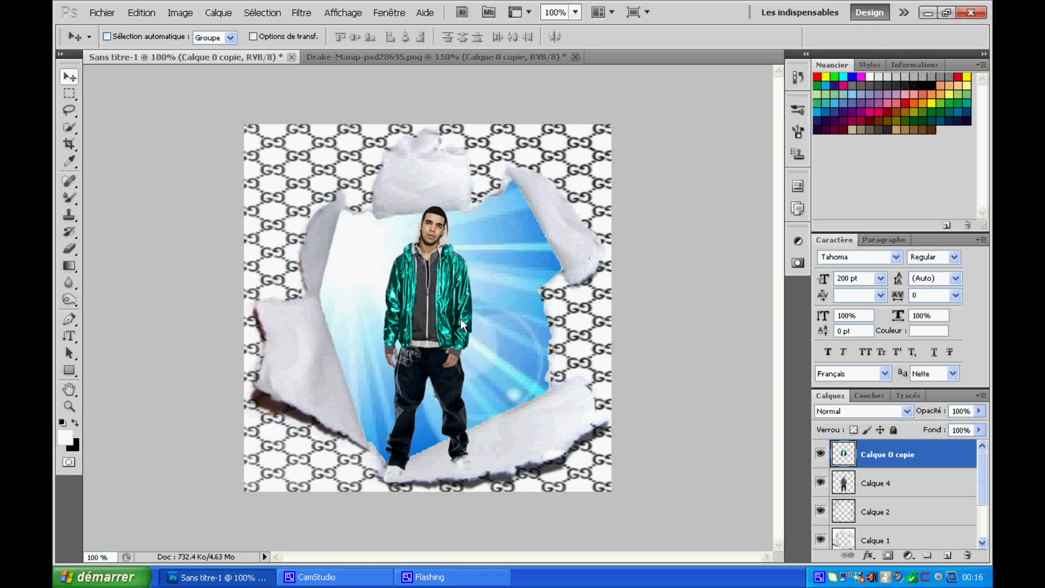
pyautogui.moveTo(460, 319); pyautogui.dragTo(456, 312)
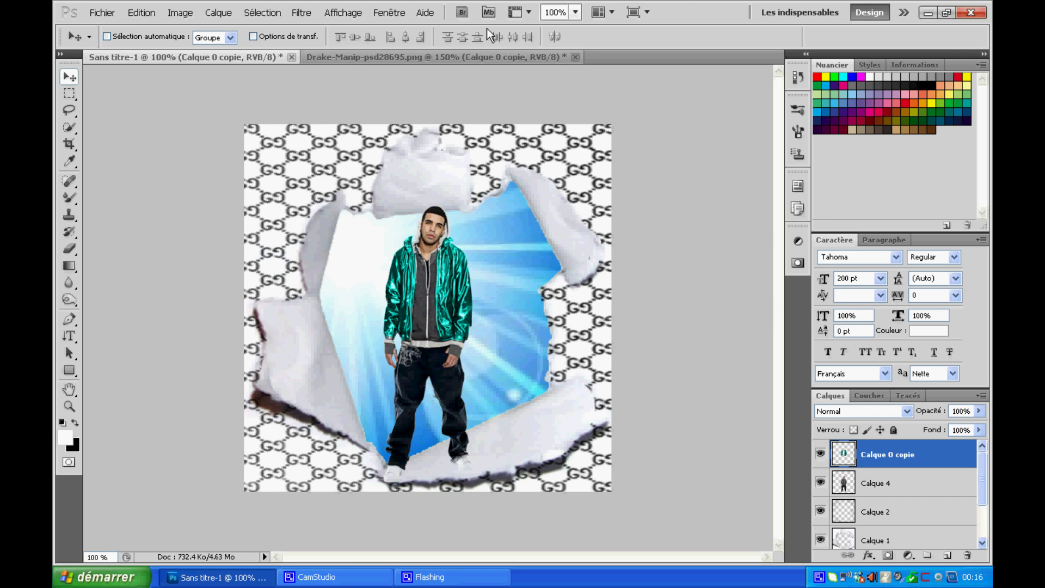
# Close the Drake-Manip-psd28695.png document.
pyautogui.click(577, 55)
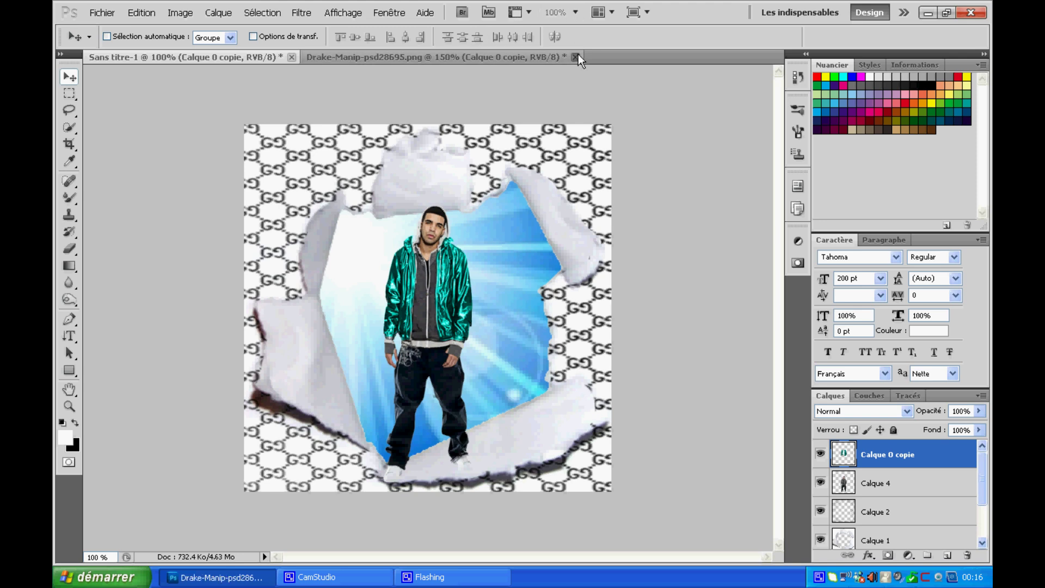
pyautogui.click(497, 229)
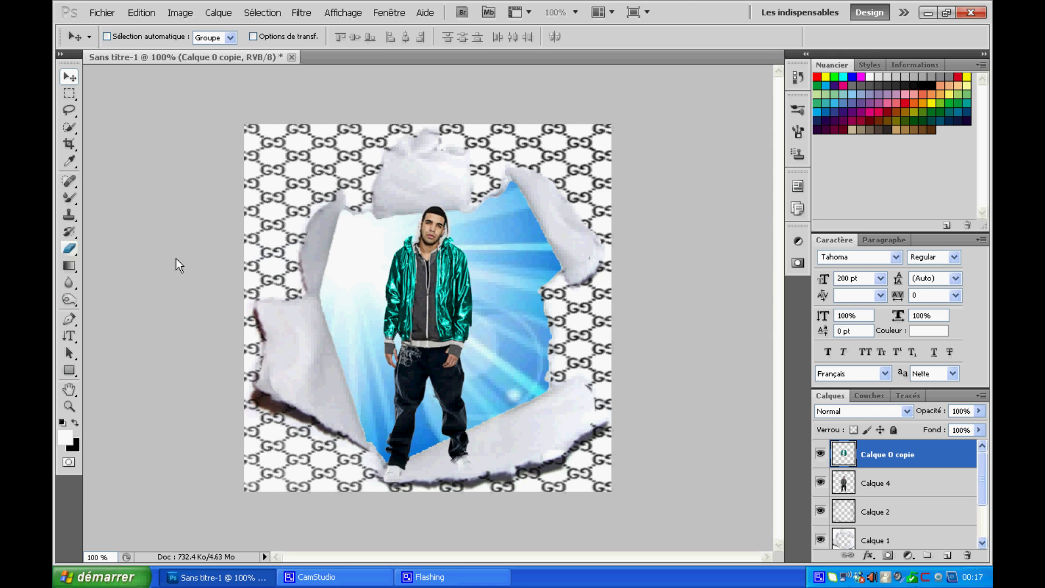
# On Calque 4, erase the figure's shoe and trouser hem overlapping the lower-right torn paper, using a 13 px Eraser.
pyautogui.click(575, 12)
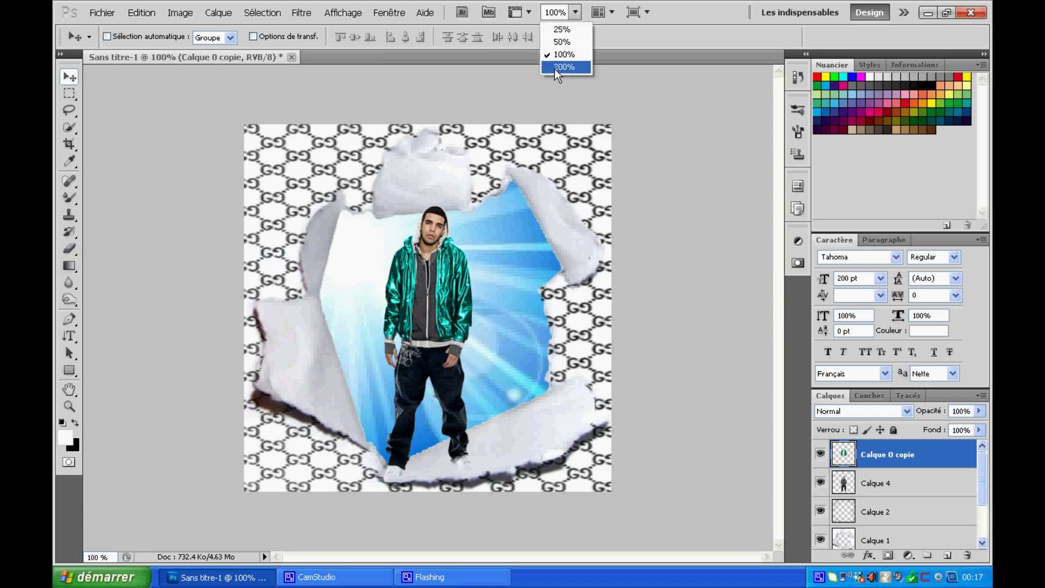
pyautogui.click(555, 68)
pyautogui.scroll(-5, 618, 221)
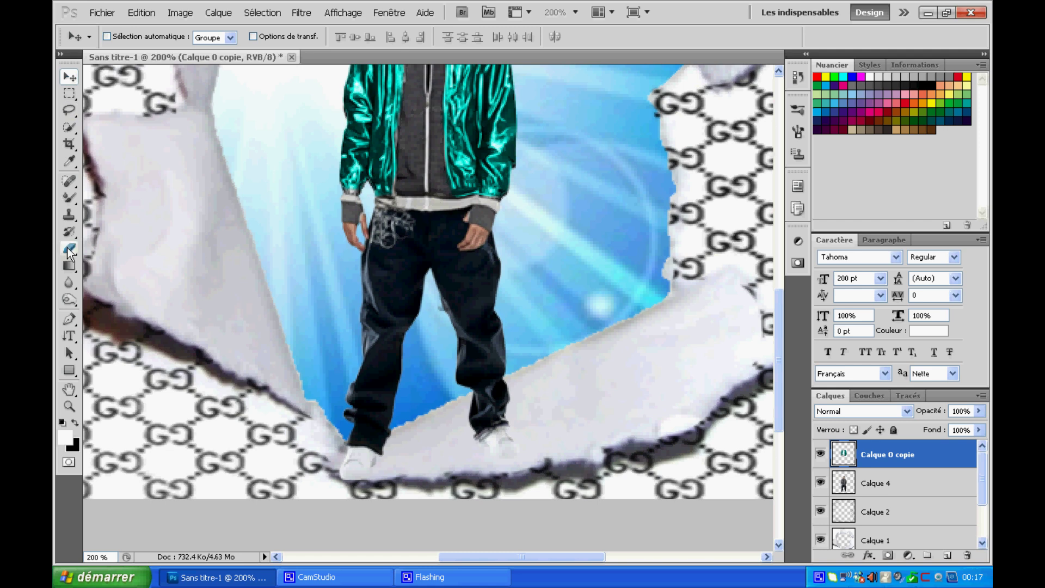
pyautogui.click(890, 487)
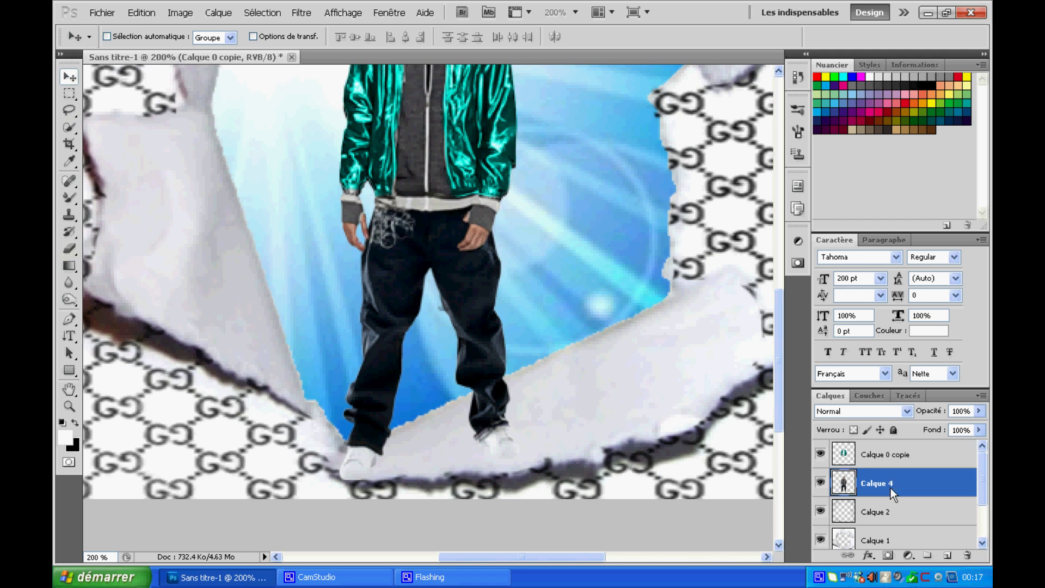
pyautogui.click(71, 248)
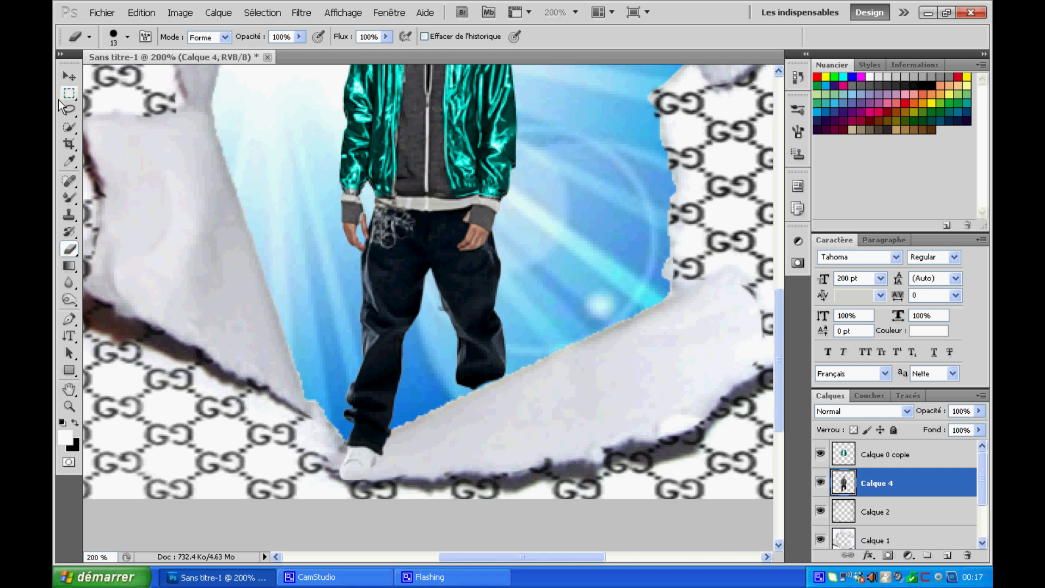
# Shift Calque 4 slightly to the right, keeping the cut trouser leg against the torn paper's edge.
pyautogui.click(69, 77)
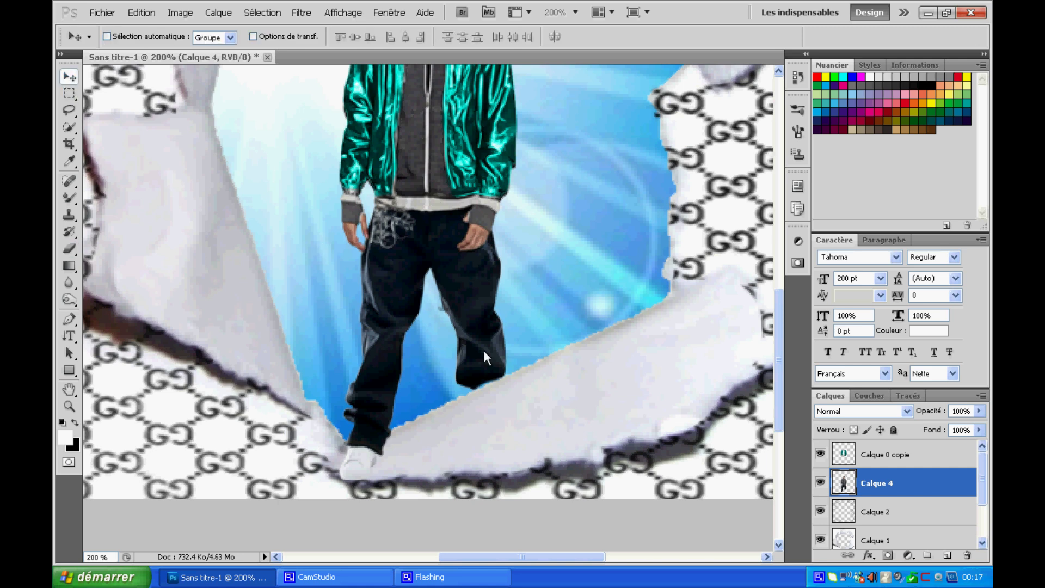
pyautogui.moveTo(485, 355); pyautogui.dragTo(482, 359)
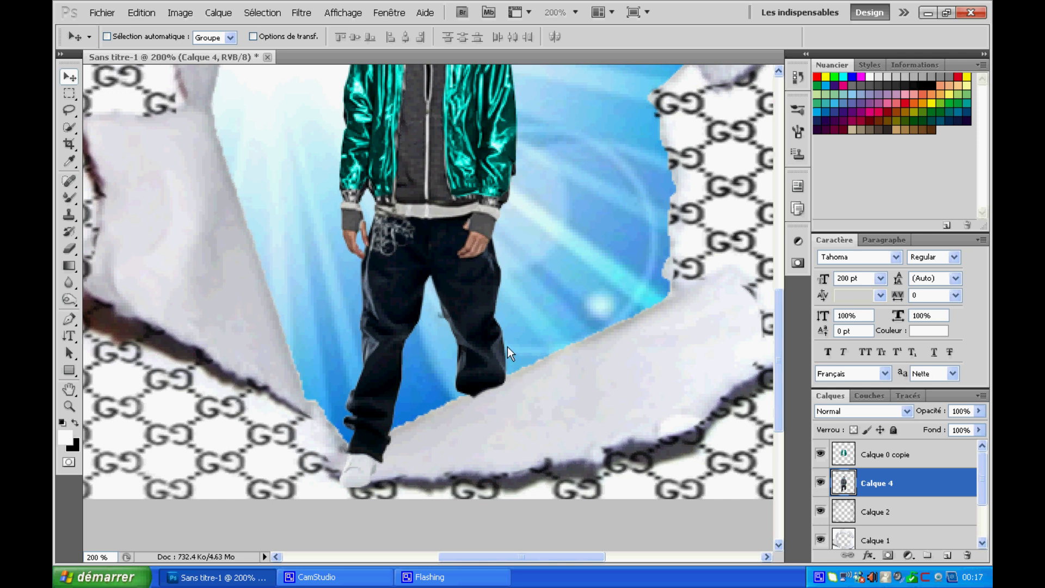
pyautogui.moveTo(369, 407); pyautogui.dragTo(375, 386)
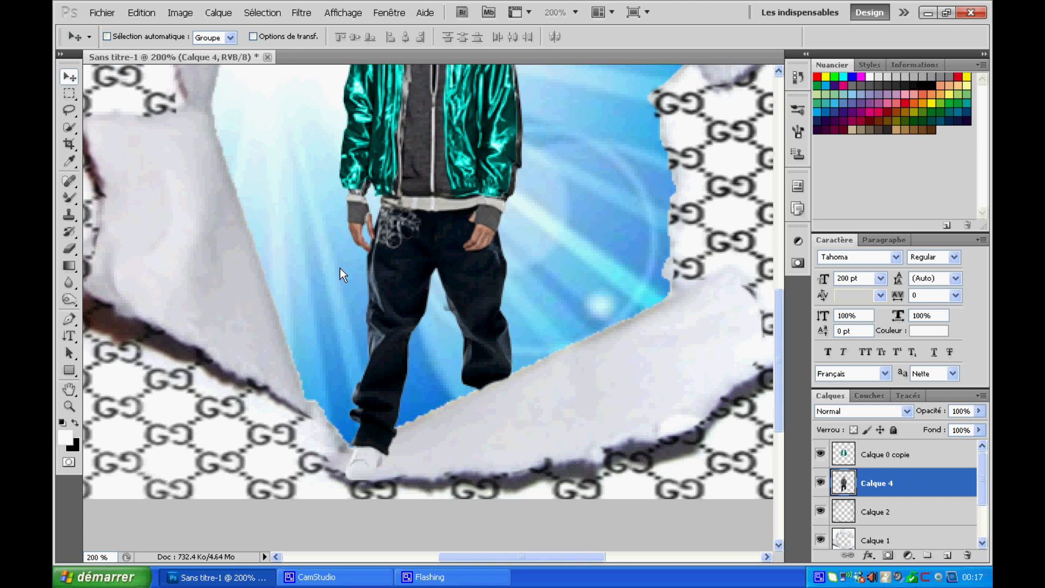
# Try Calque 4 at 33% opacity and restore it to 100%.
pyautogui.click(979, 412)
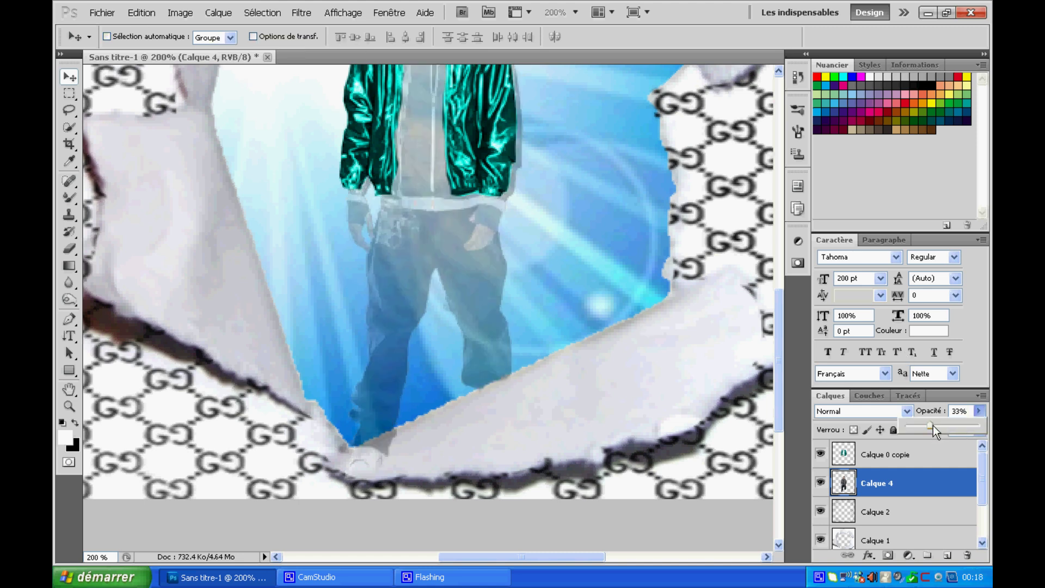
pyautogui.click(70, 250)
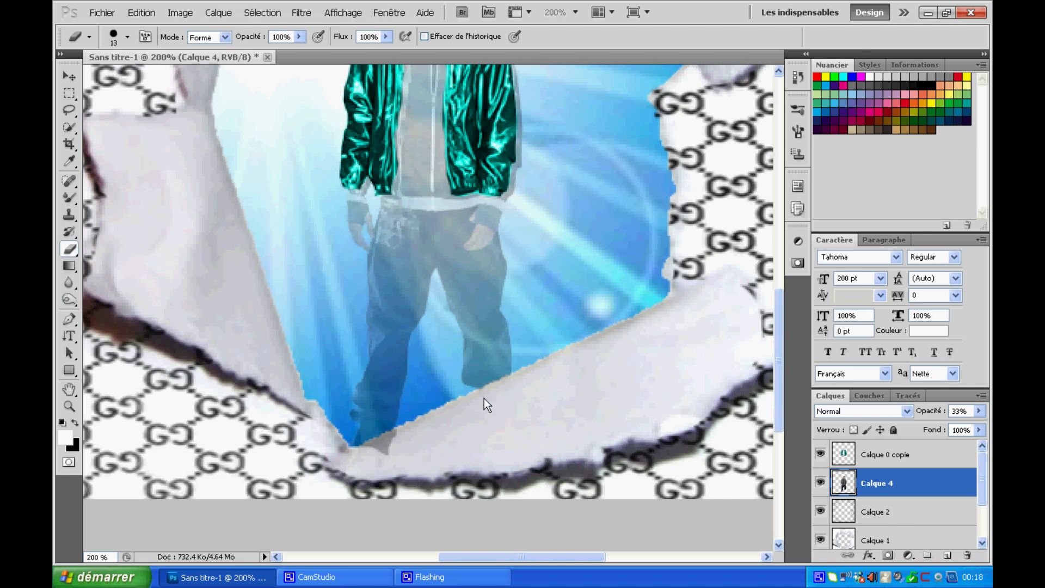
pyautogui.click(979, 411)
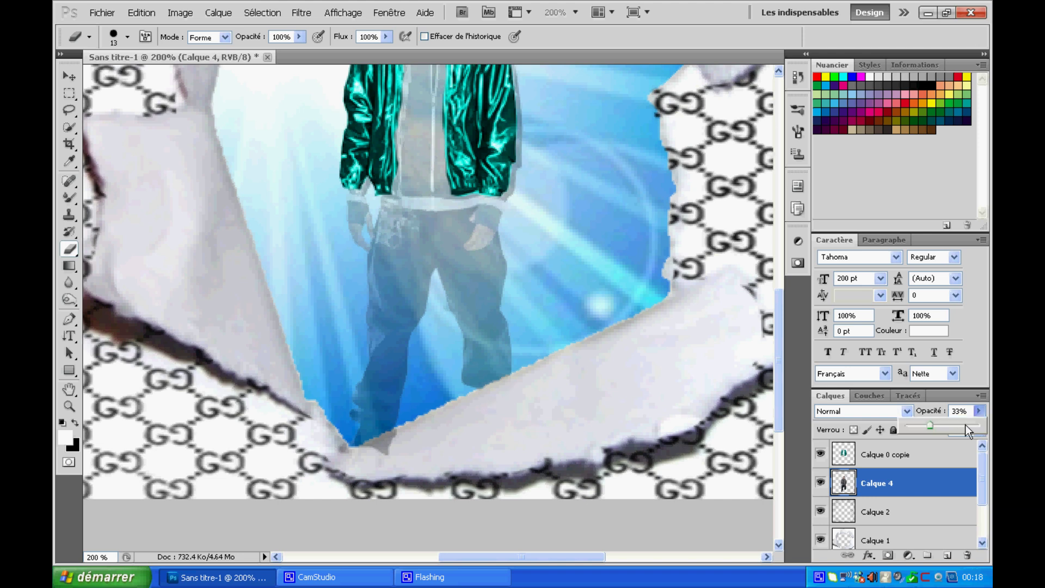
pyautogui.moveTo(936, 427); pyautogui.dragTo(980, 428)
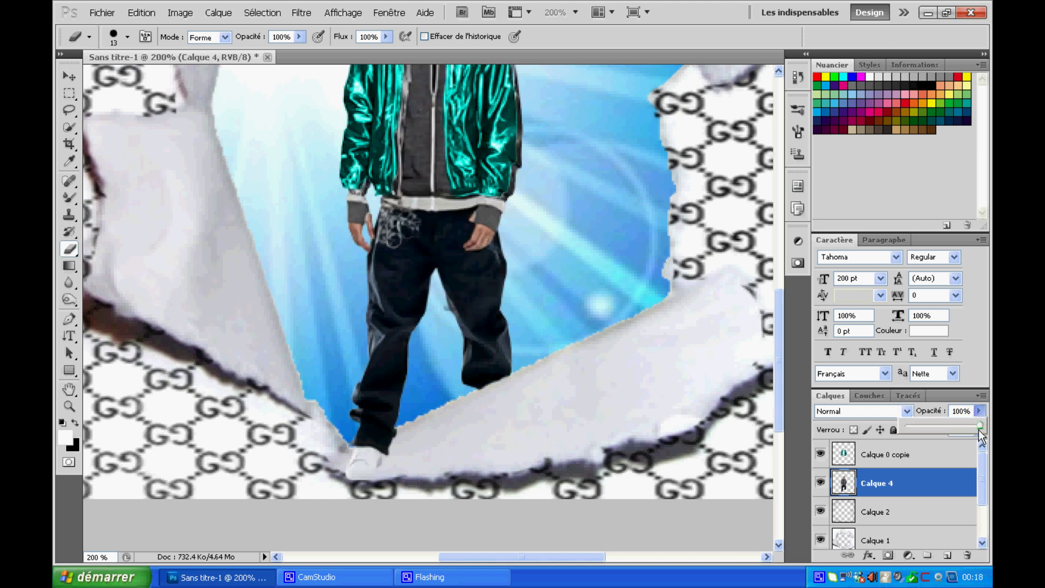
pyautogui.click(68, 74)
pyautogui.click(68, 74)
# Examine how the figure fits in the torn-paper hole at 150% and 100% zoom.
pyautogui.click(575, 12)
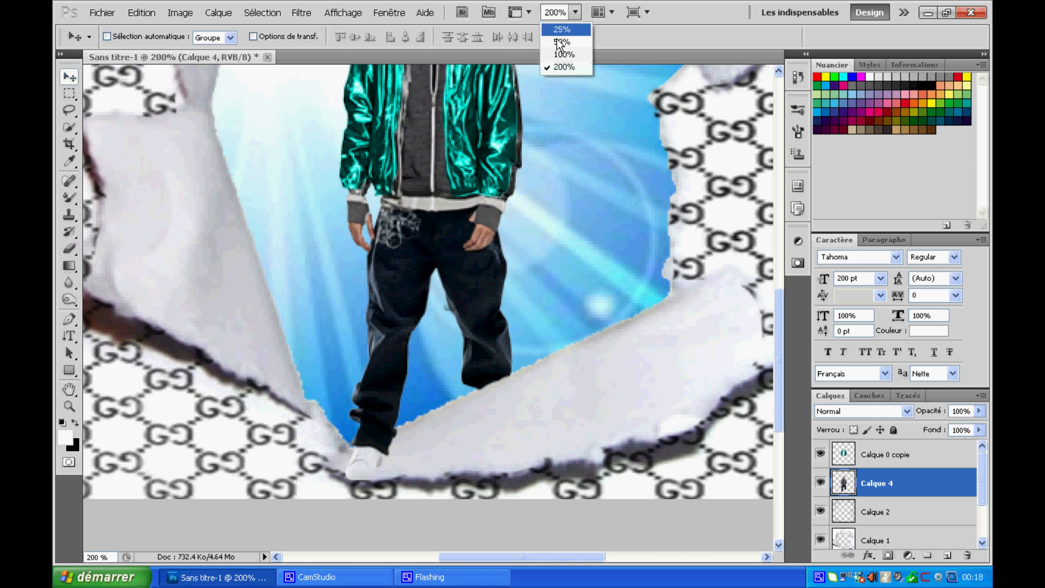
pyautogui.click(560, 57)
pyautogui.click(563, 12)
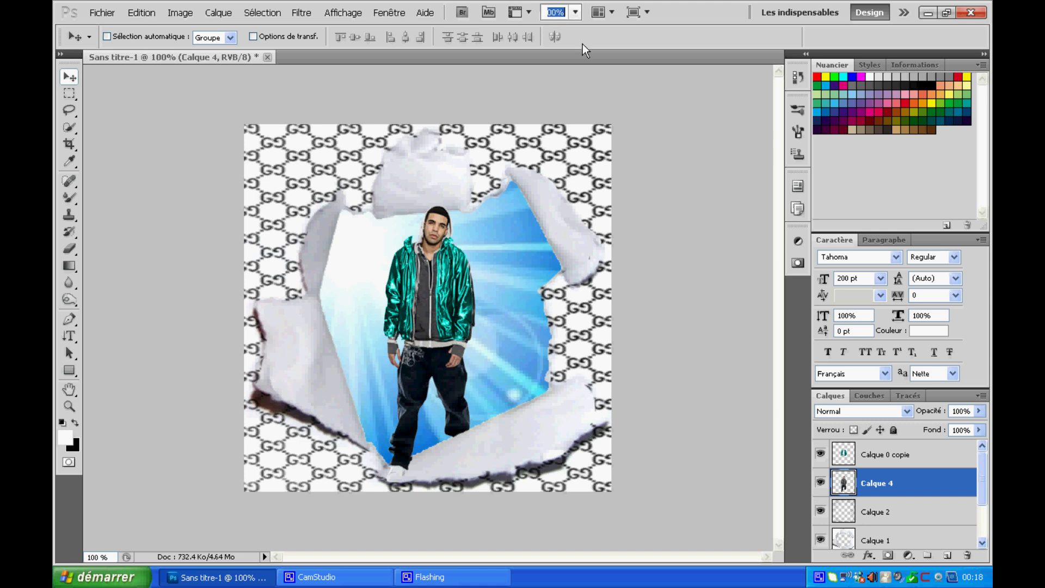
pyautogui.write('150')
pyautogui.press('Return')
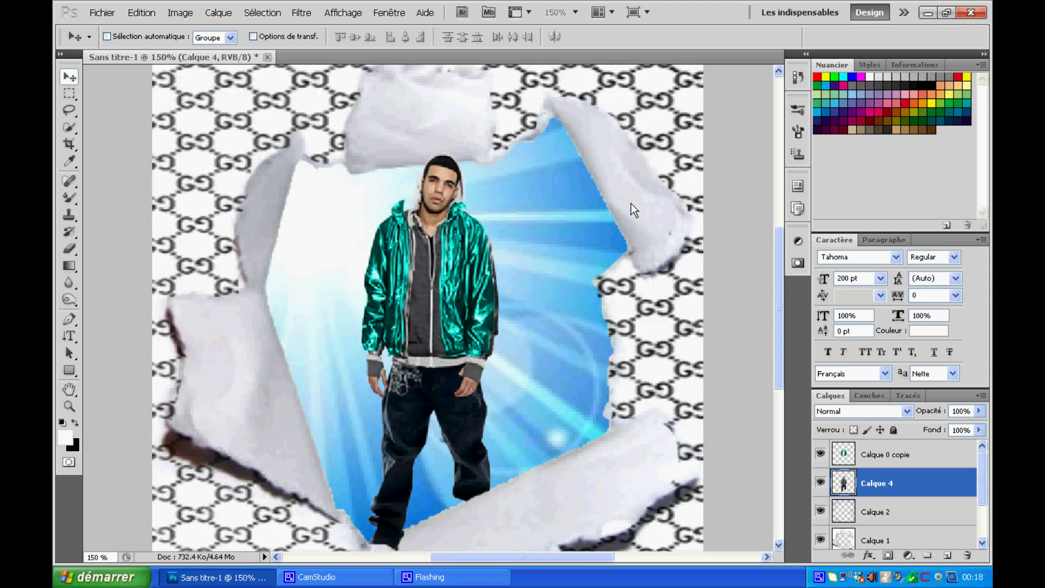
pyautogui.moveTo(781, 244)
pyautogui.mouseDown()
pyautogui.moveTo(782, 264)
pyautogui.moveTo(776, 234)
pyautogui.mouseUp()
pyautogui.click(576, 12)
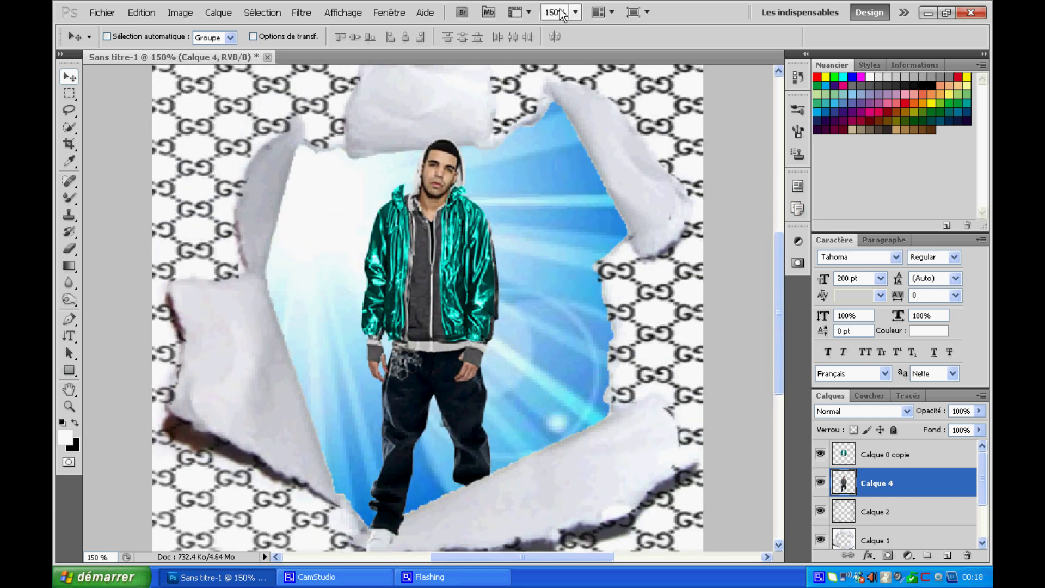
pyautogui.click(566, 54)
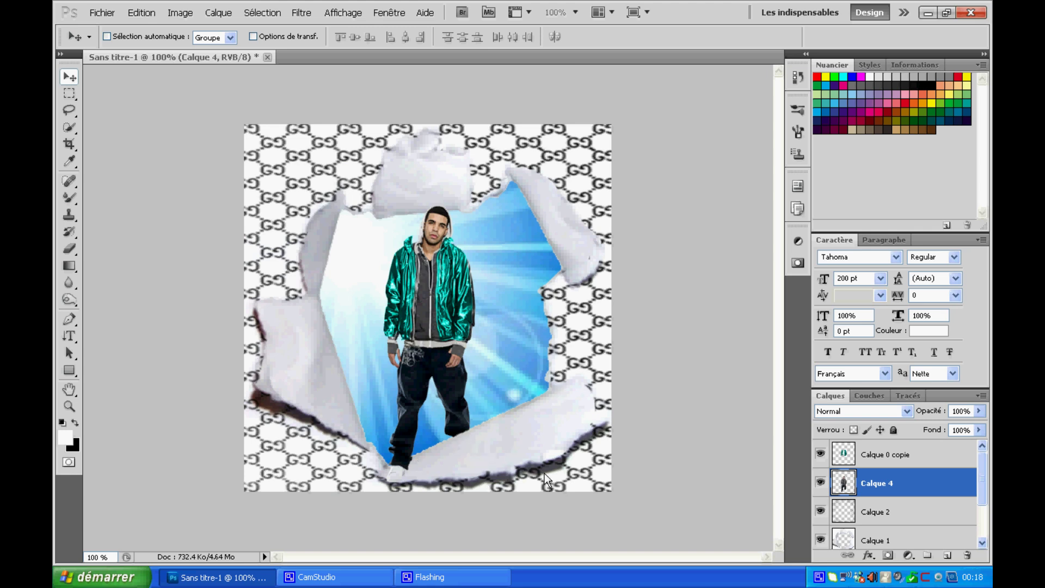
# Try the Ombre portée effect on Calque 4, remove it and apply Ombre interne with its default settings instead.
pyautogui.rightClick(909, 483)
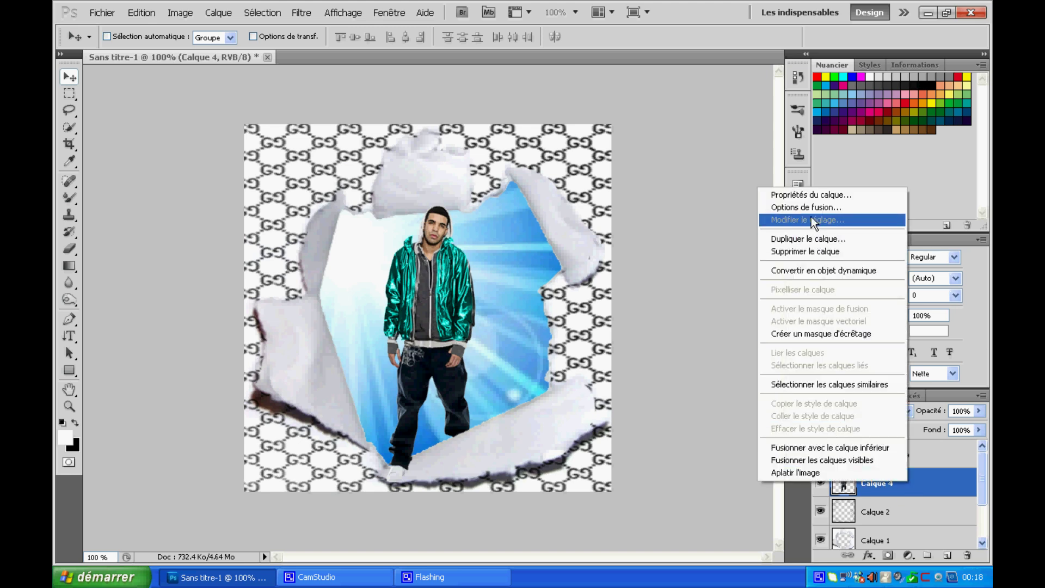
pyautogui.rightClick(929, 478)
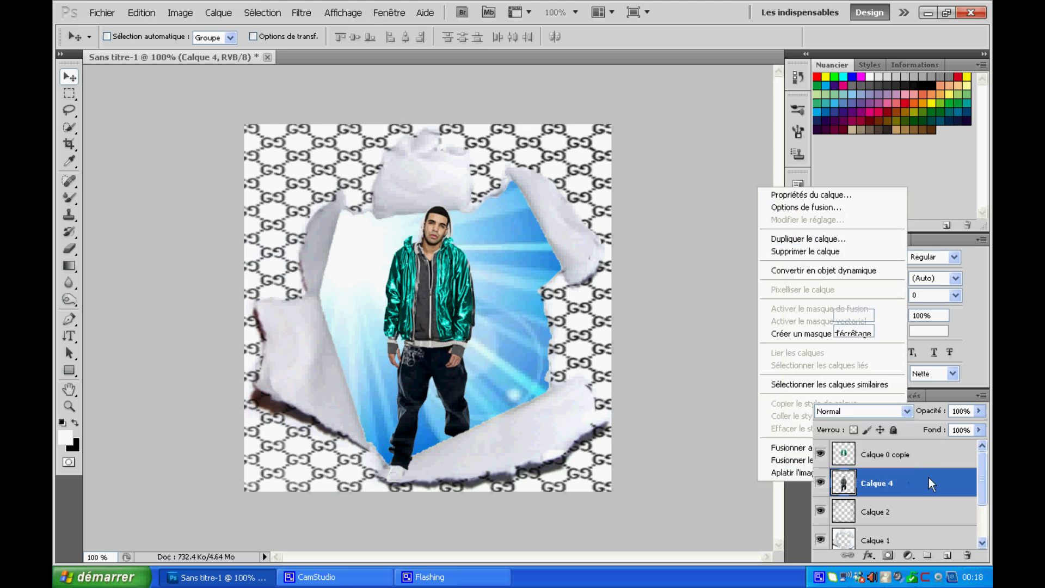
pyautogui.click(812, 202)
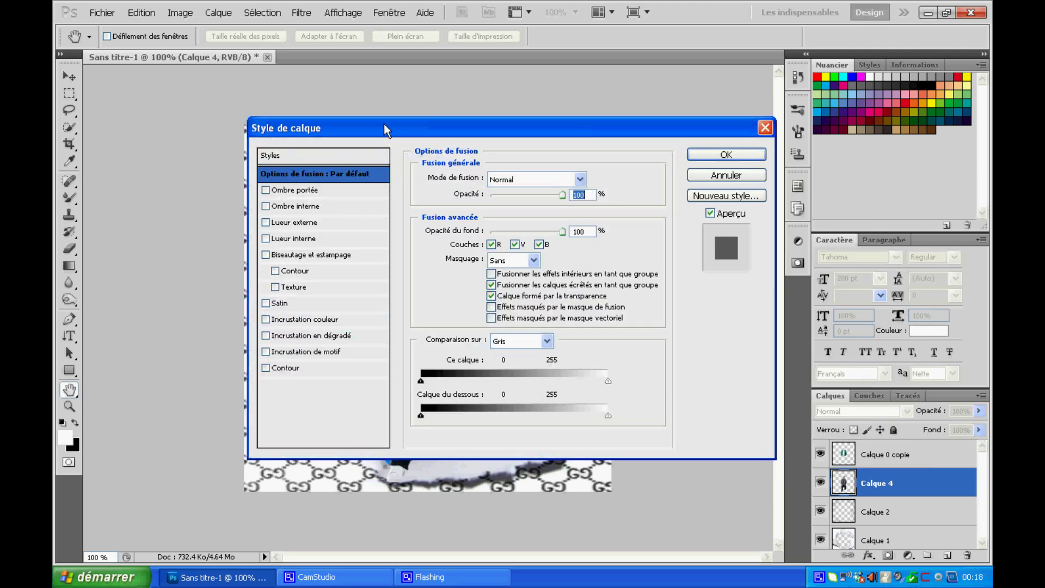
pyautogui.click(266, 189)
pyautogui.moveTo(587, 135); pyautogui.dragTo(561, 136)
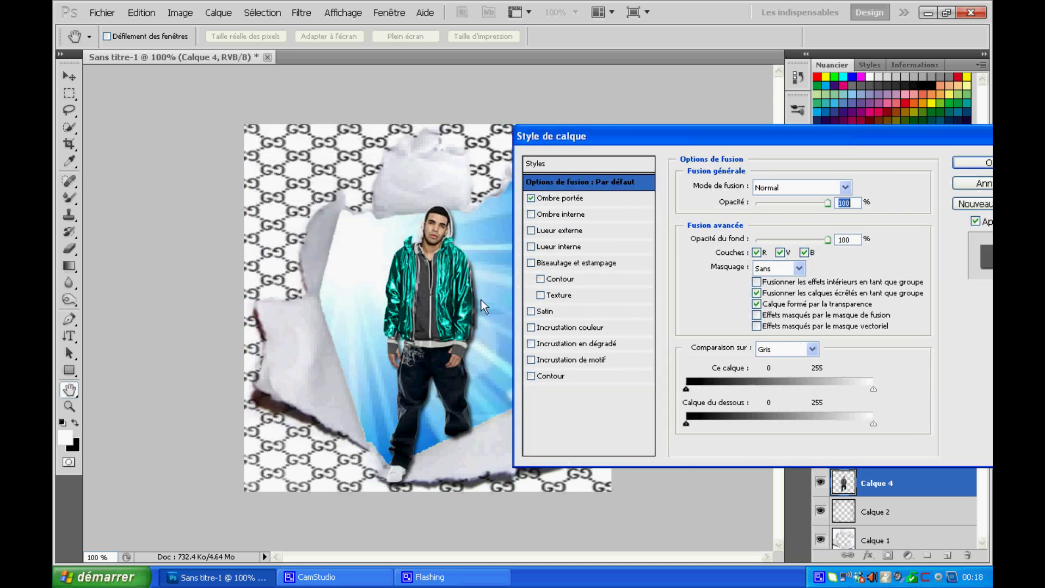
pyautogui.click(531, 198)
pyautogui.click(531, 214)
pyautogui.click(531, 214)
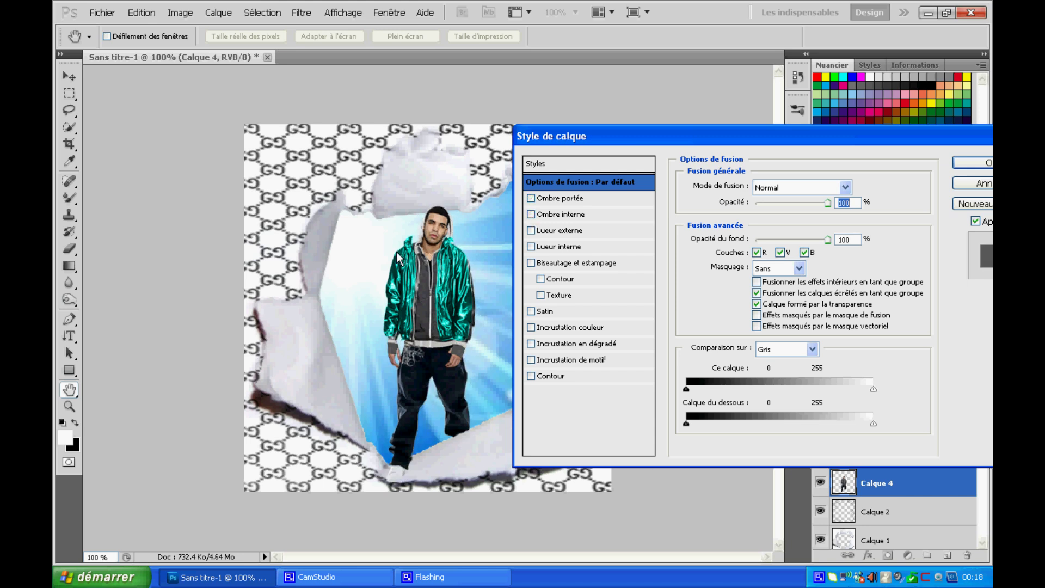
pyautogui.click(531, 215)
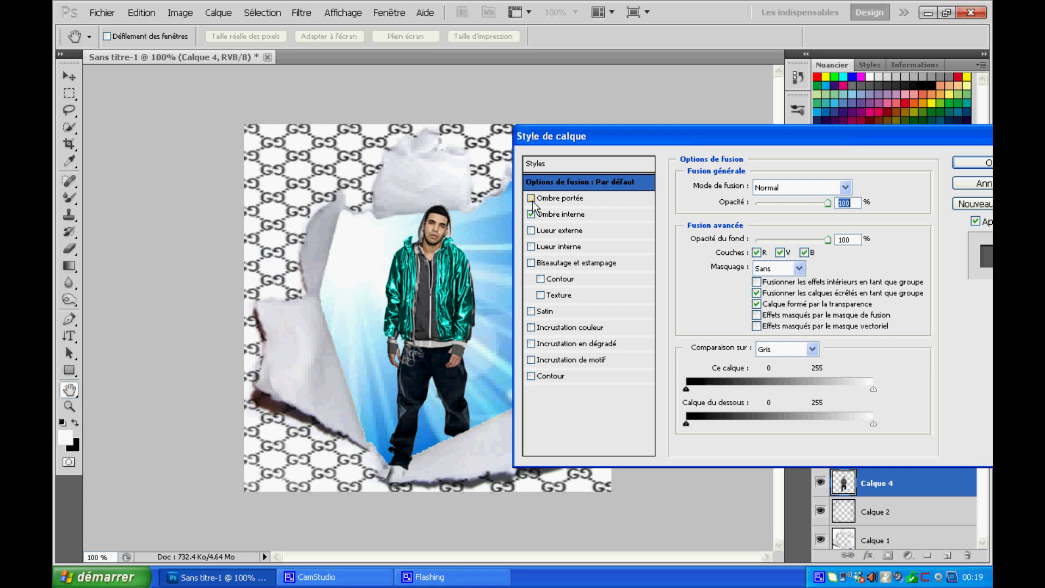
pyautogui.moveTo(734, 135); pyautogui.dragTo(610, 133)
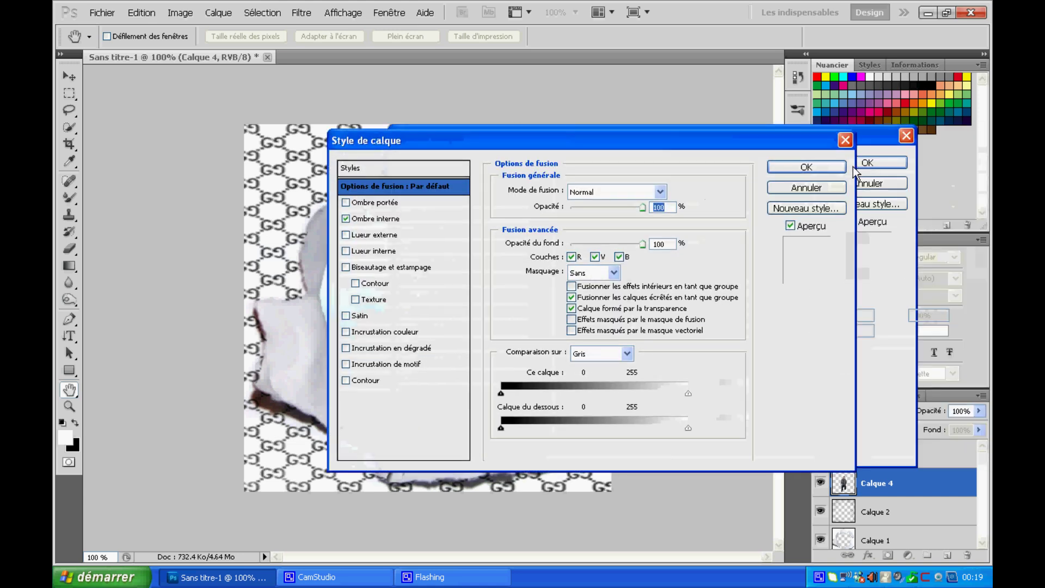
pyautogui.click(802, 170)
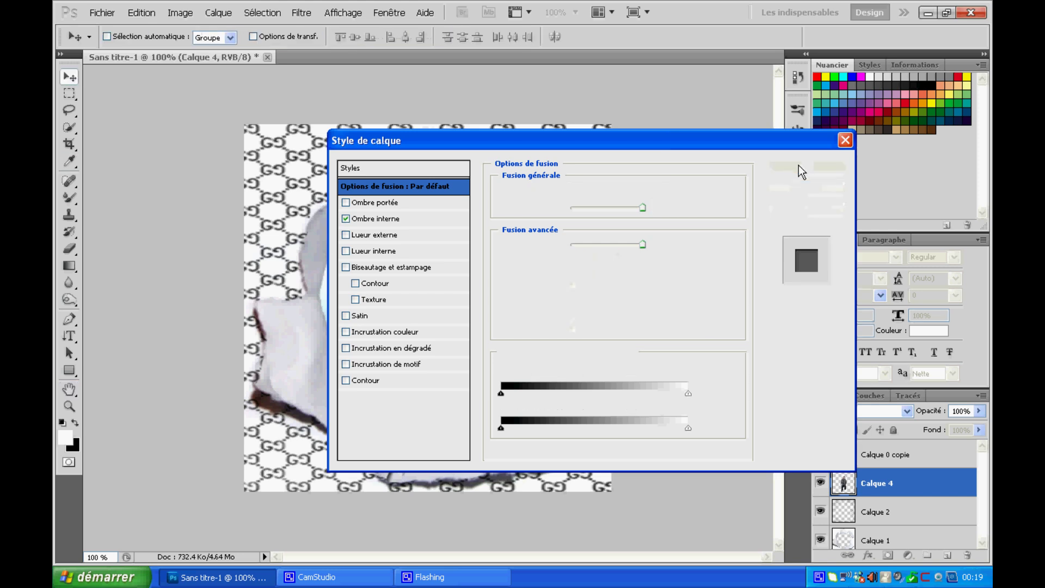
# Apply the Ombre interne effect with its default settings to Calque 0 copie, the turquoise jacket layer.
pyautogui.rightClick(890, 453)
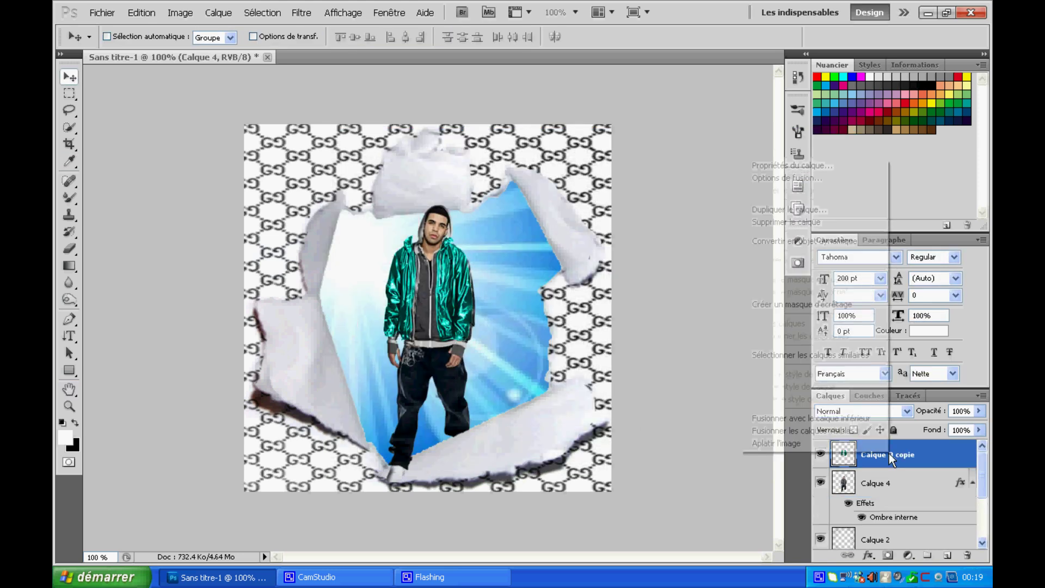
pyautogui.click(789, 176)
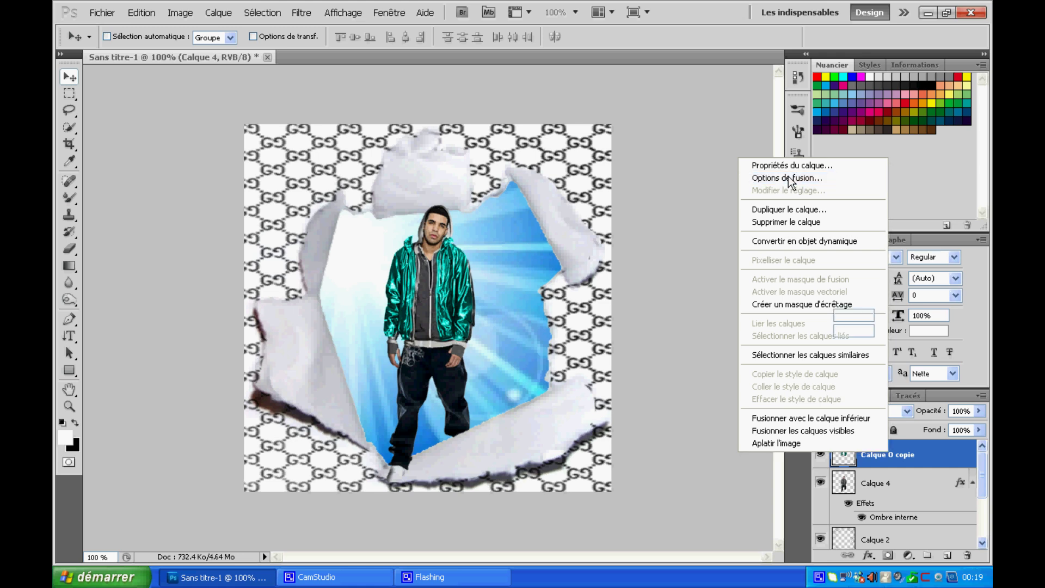
pyautogui.press('h')
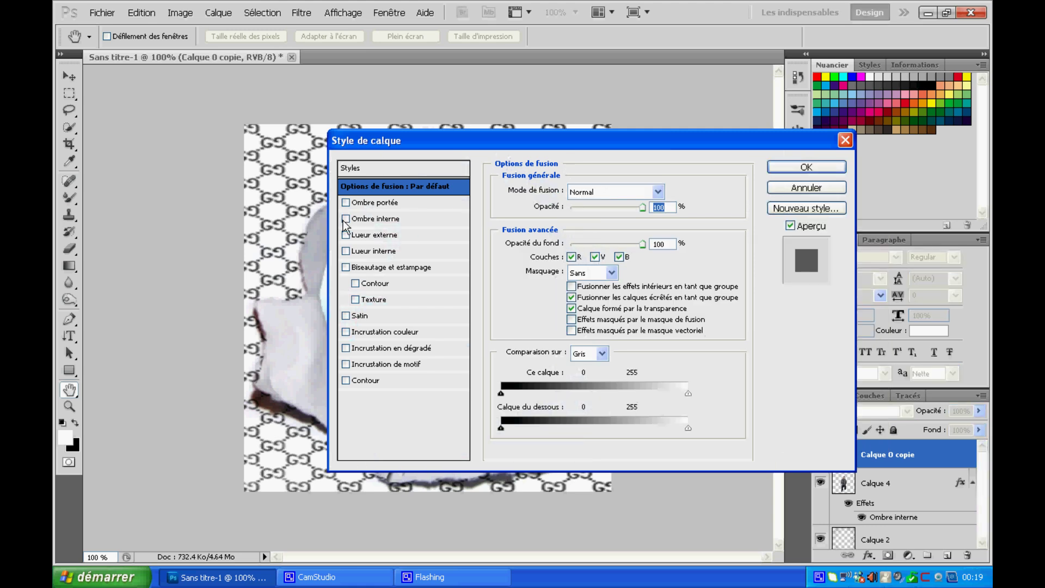
pyautogui.click(346, 219)
pyautogui.moveTo(495, 143); pyautogui.dragTo(413, 141)
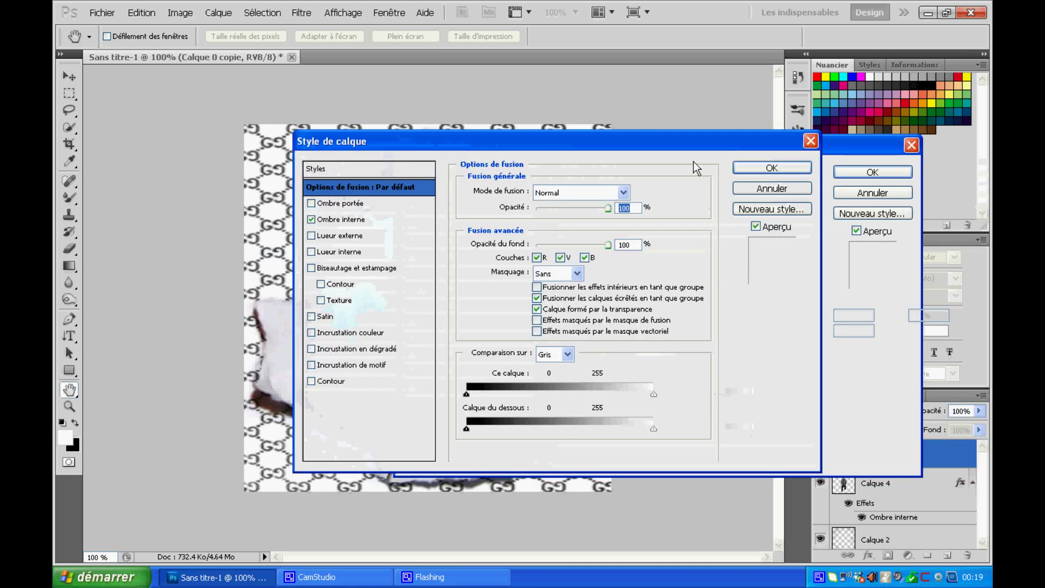
pyautogui.click(754, 169)
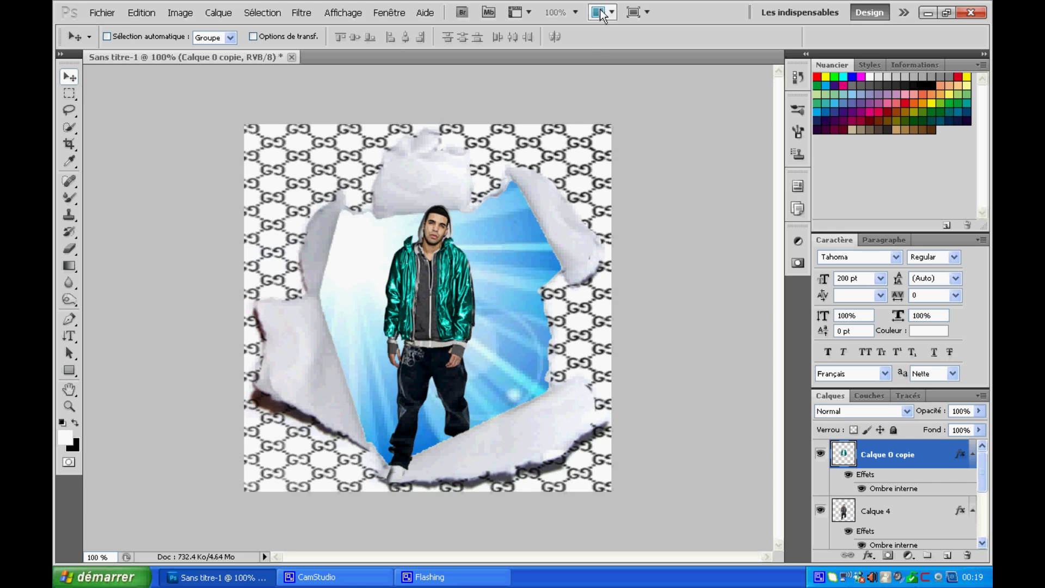
pyautogui.click(576, 12)
pyautogui.click(566, 65)
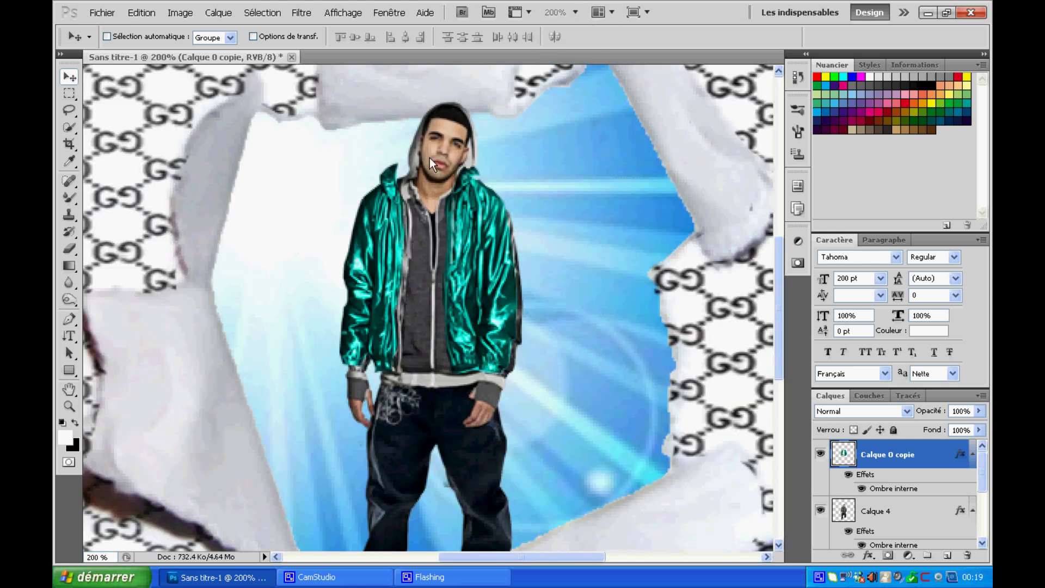
pyautogui.click(575, 12)
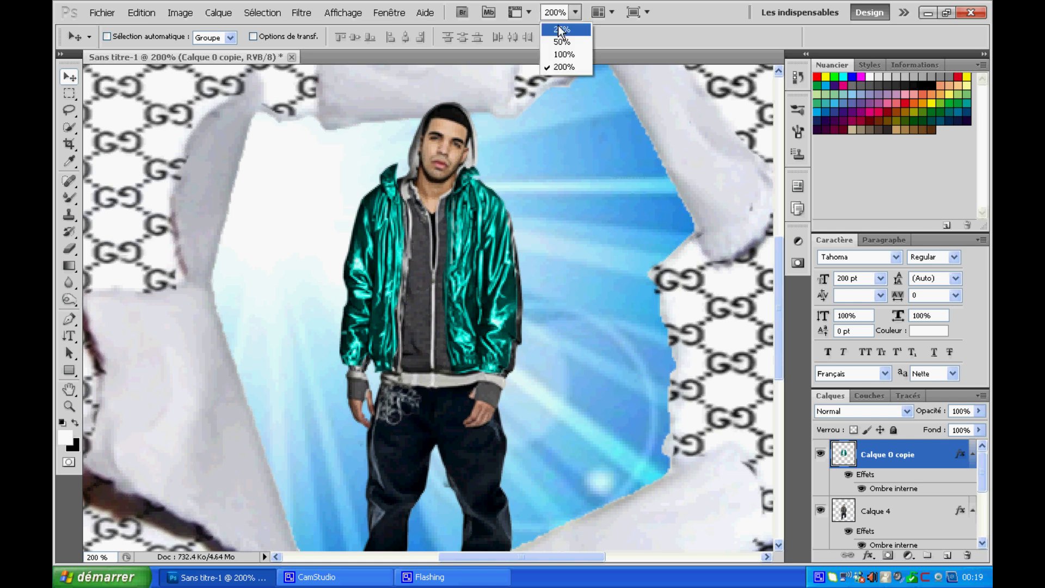
pyautogui.click(566, 54)
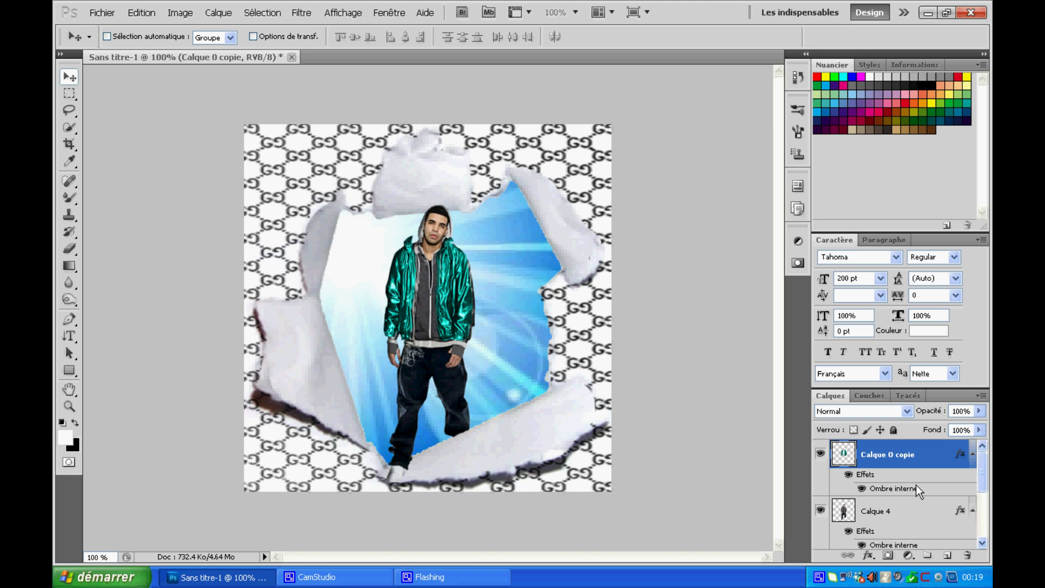
# Open the image T-Pain-psd32212 and copy its figure into Sans titre-1, beside the figure in the turquoise jacket.
pyautogui.rightClick(344, 51)
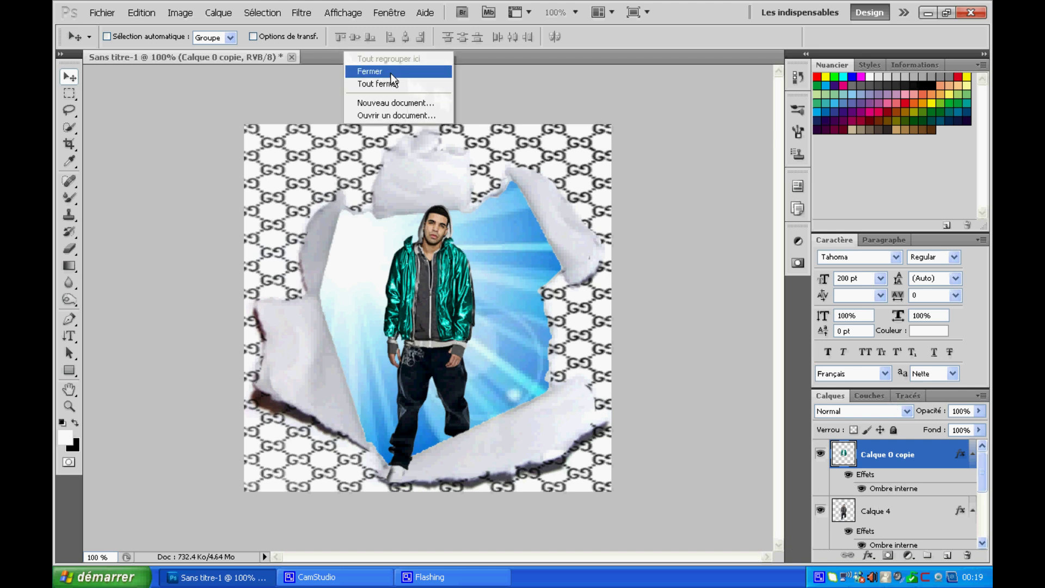
pyautogui.click(368, 116)
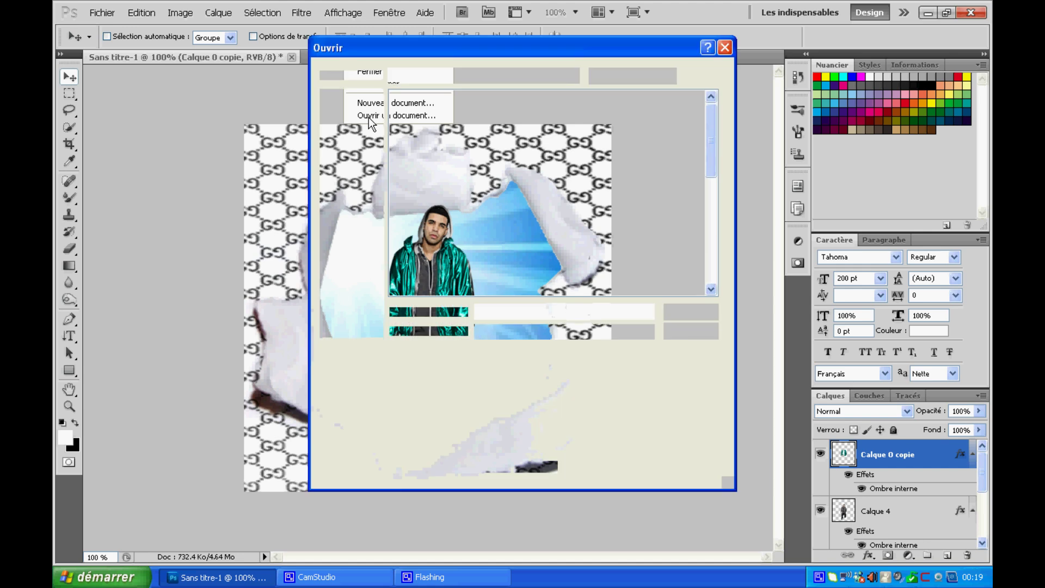
pyautogui.moveTo(707, 152); pyautogui.dragTo(708, 256)
pyautogui.click(528, 240)
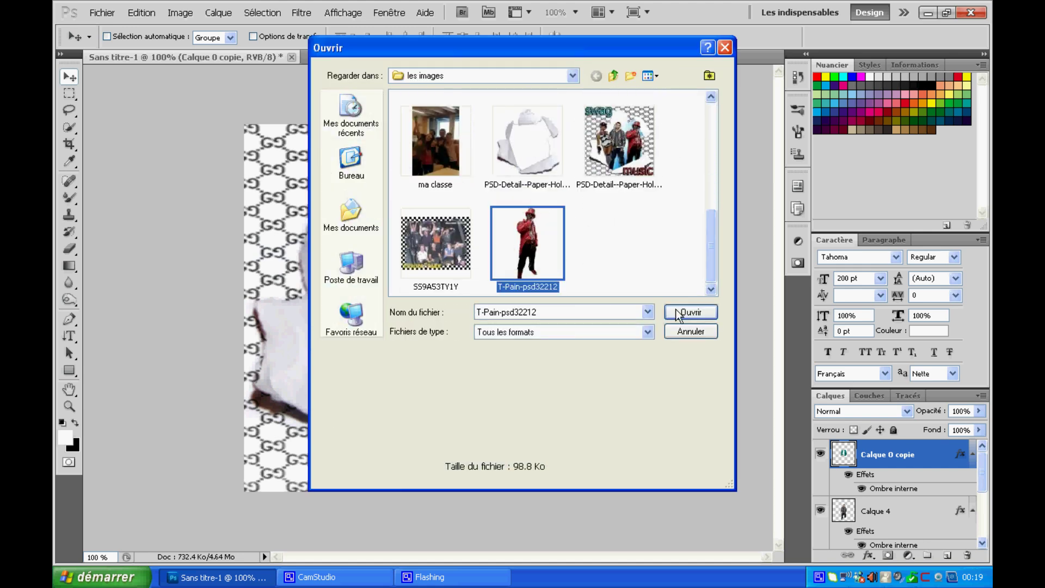
pyautogui.click(688, 311)
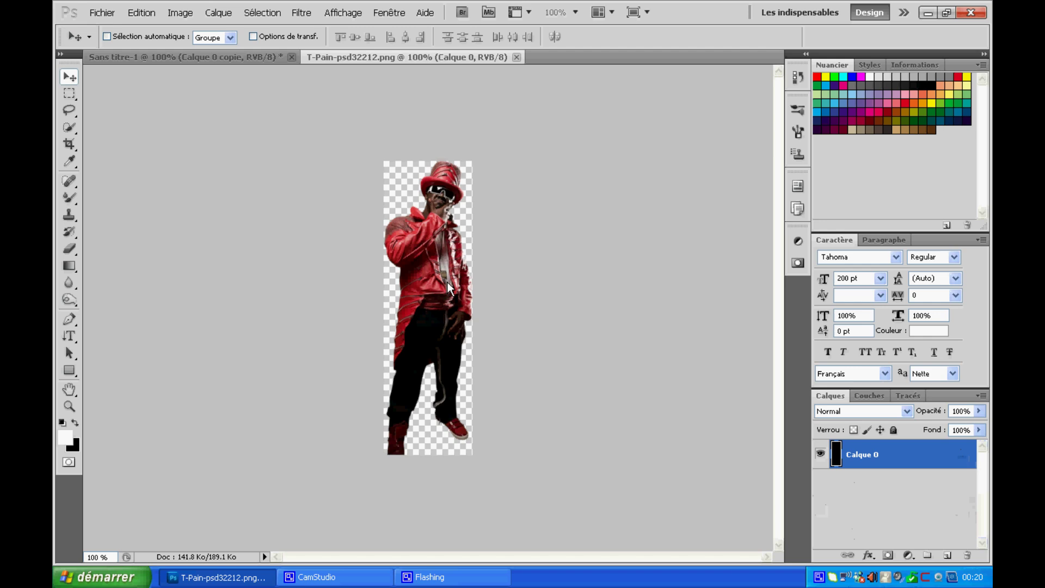
pyautogui.moveTo(237, 60); pyautogui.dragTo(240, 128)
pyautogui.moveTo(211, 57); pyautogui.dragTo(536, 298)
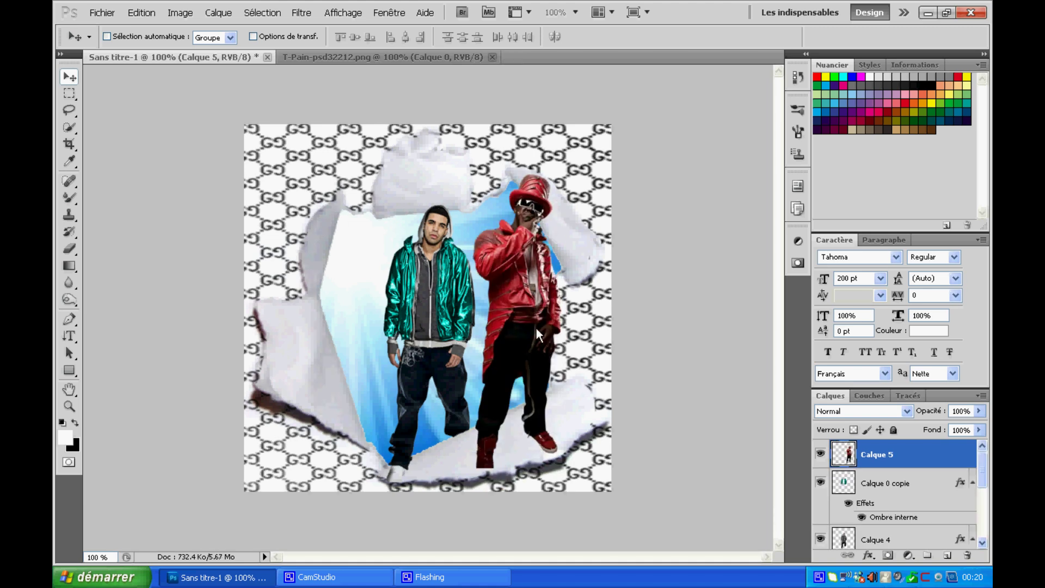
# Free-transform the red-jacketed figure on Calque 5 to about 100.83% width and 90.5% height, placed at X 372 px, Y 287 px.
pyautogui.hotkey('ctrl', 't')
pyautogui.moveTo(519, 178); pyautogui.dragTo(519, 197)
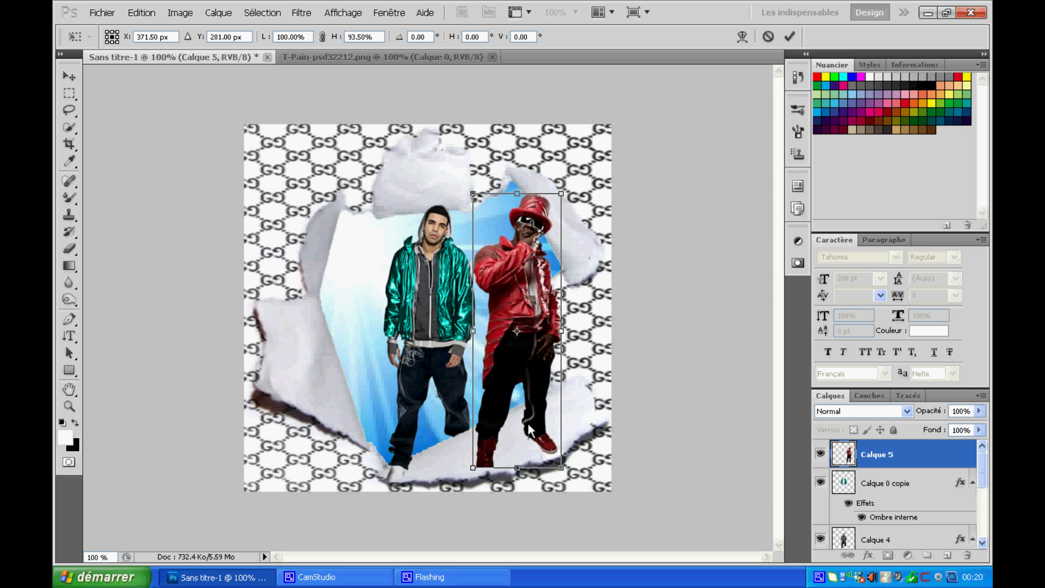
pyautogui.moveTo(524, 476); pyautogui.dragTo(518, 485)
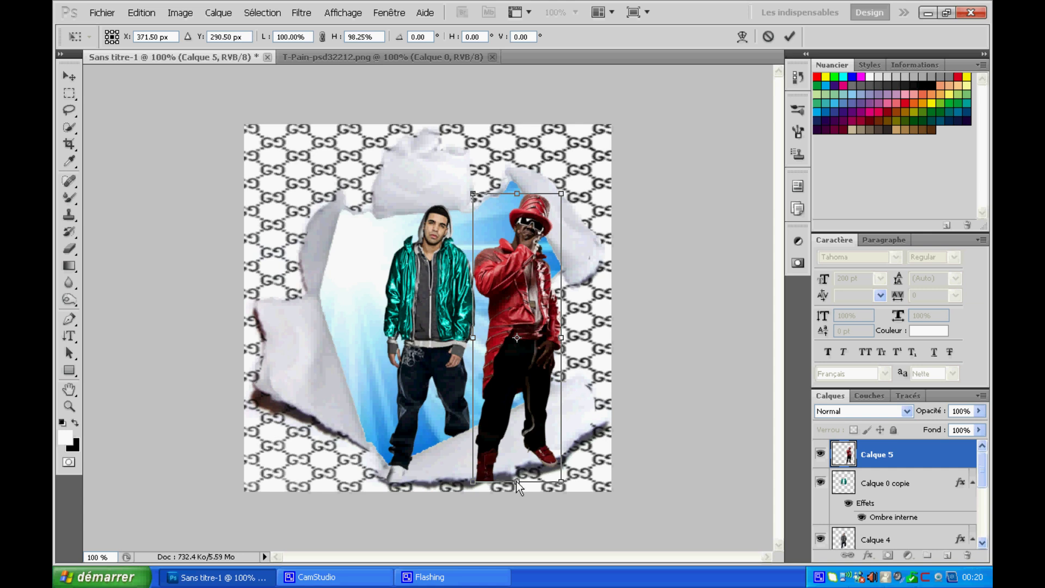
pyautogui.moveTo(475, 339); pyautogui.dragTo(476, 339)
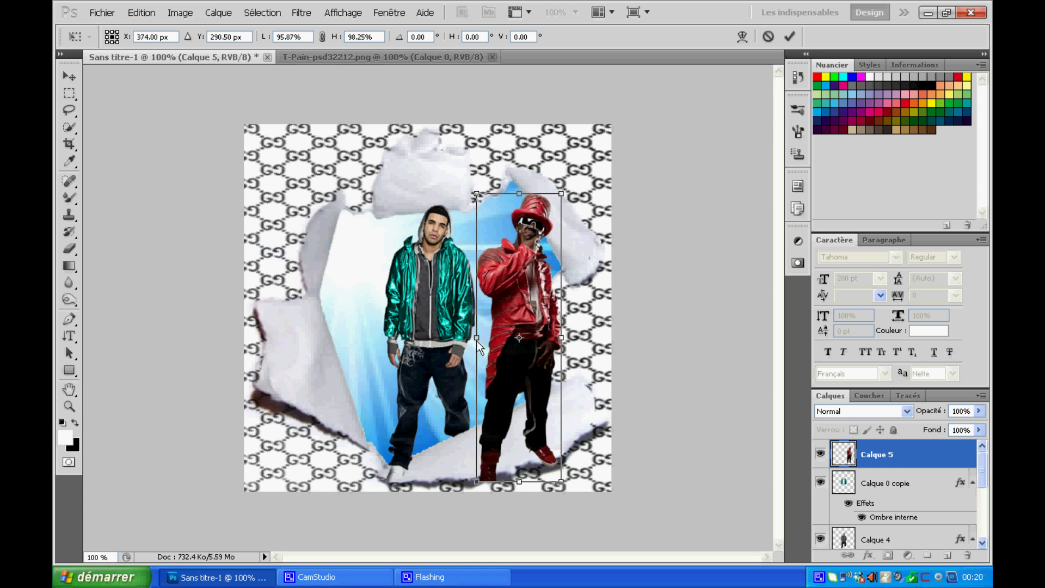
pyautogui.moveTo(565, 340); pyautogui.dragTo(531, 321)
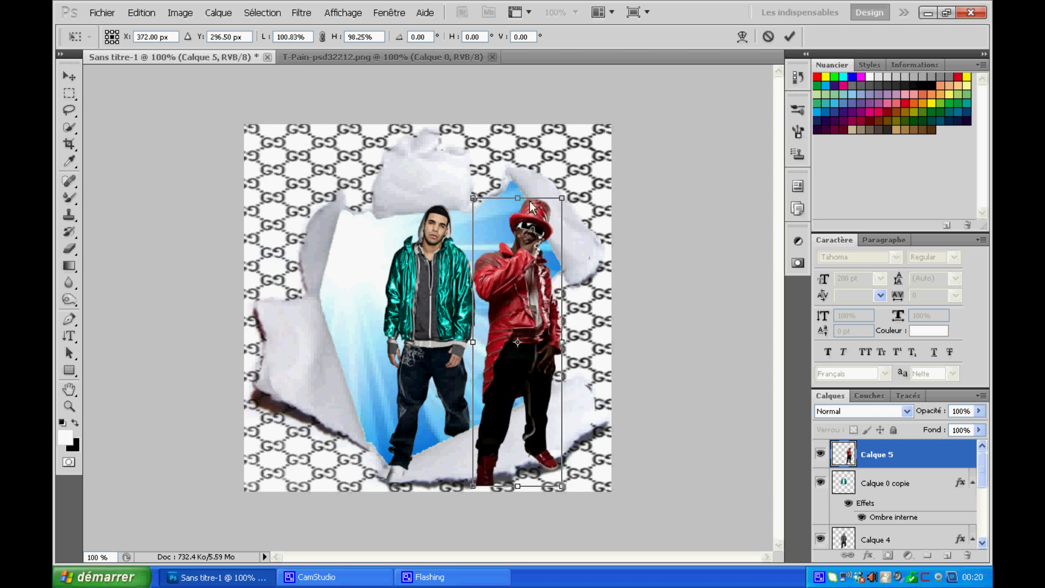
pyautogui.moveTo(518, 198); pyautogui.dragTo(518, 211)
pyautogui.moveTo(540, 328); pyautogui.dragTo(535, 328)
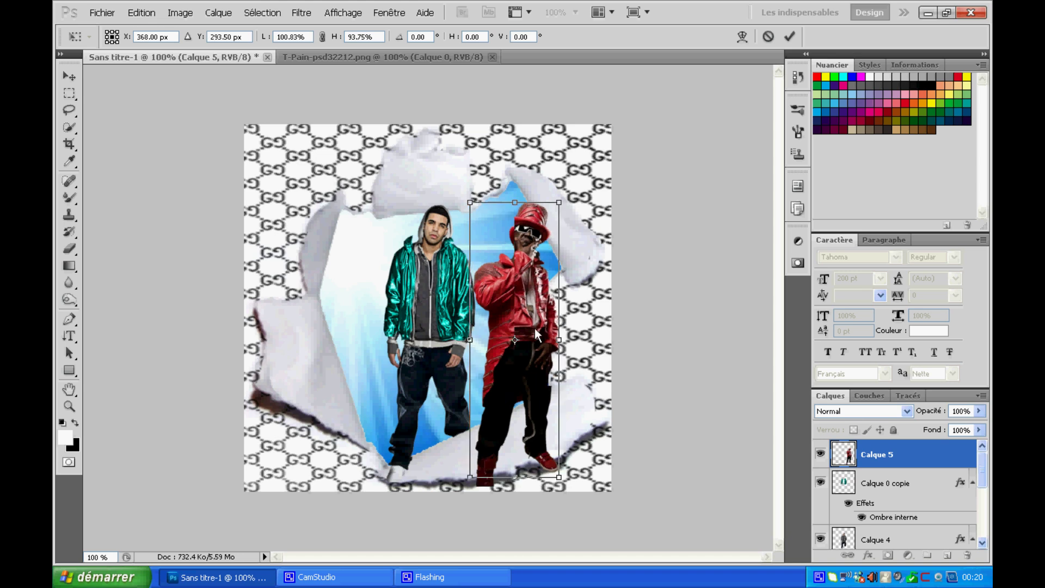
pyautogui.moveTo(537, 331); pyautogui.dragTo(540, 339)
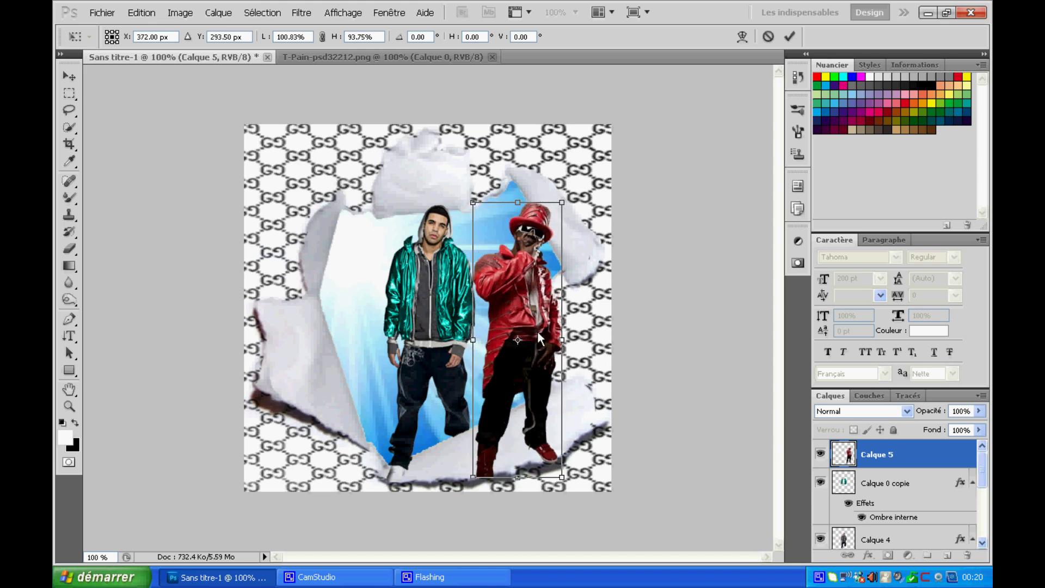
pyautogui.moveTo(524, 205); pyautogui.dragTo(521, 211)
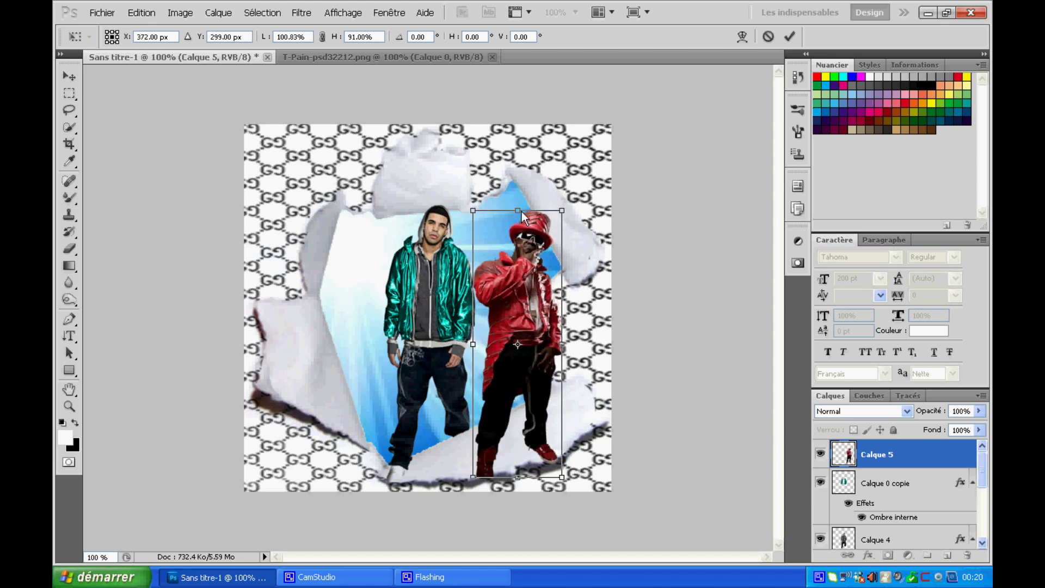
pyautogui.moveTo(546, 340); pyautogui.dragTo(548, 330)
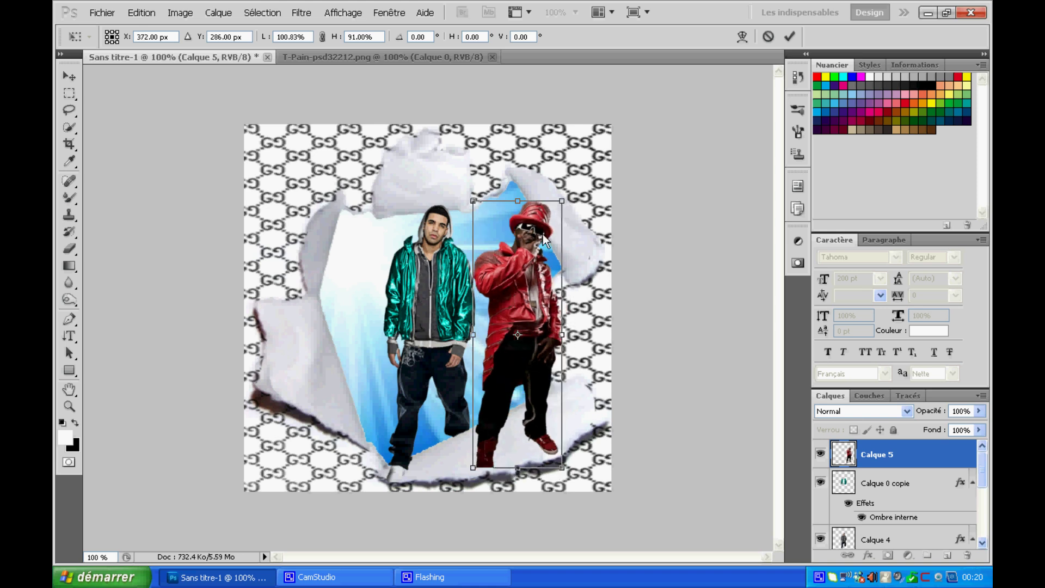
pyautogui.moveTo(519, 202); pyautogui.dragTo(521, 207)
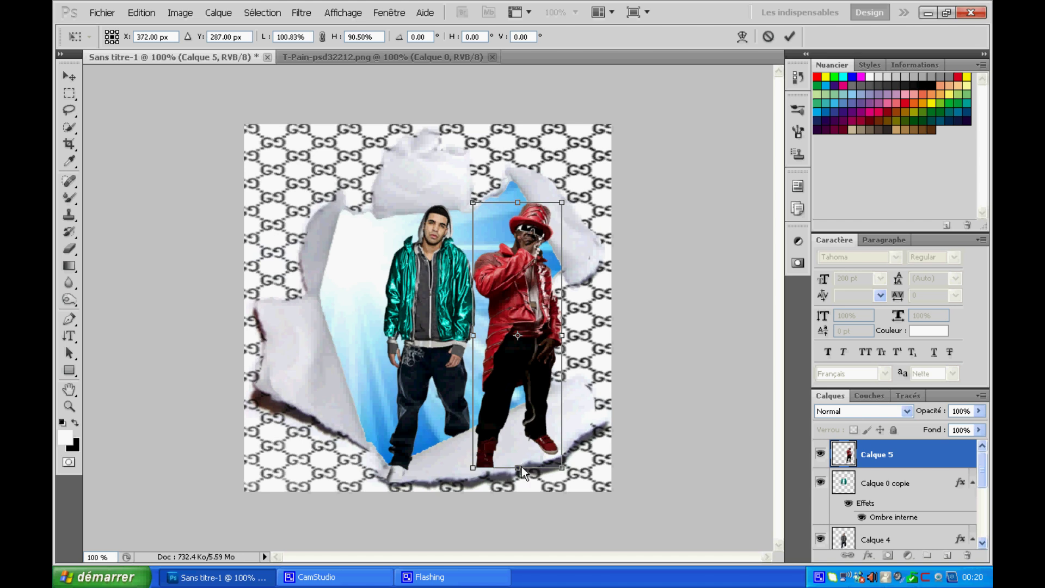
pyautogui.click(69, 77)
pyautogui.click(429, 227)
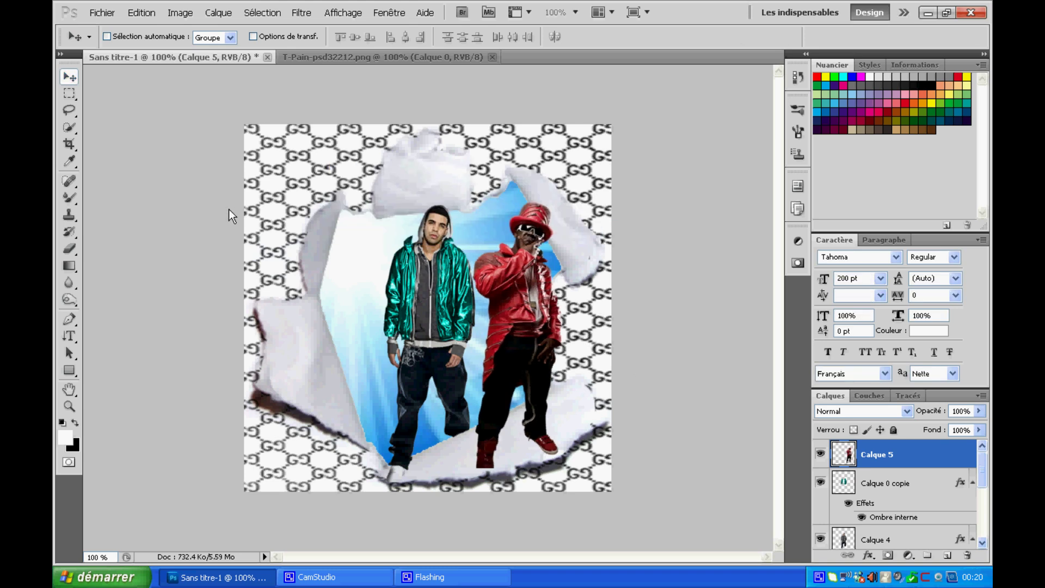
# Lower Calque 5 to 34% opacity and erase the feet and lower legs that overlap the torn paper's lower flap.
pyautogui.click(572, 13)
pyautogui.click(556, 66)
pyautogui.scroll(-5, 652, 206)
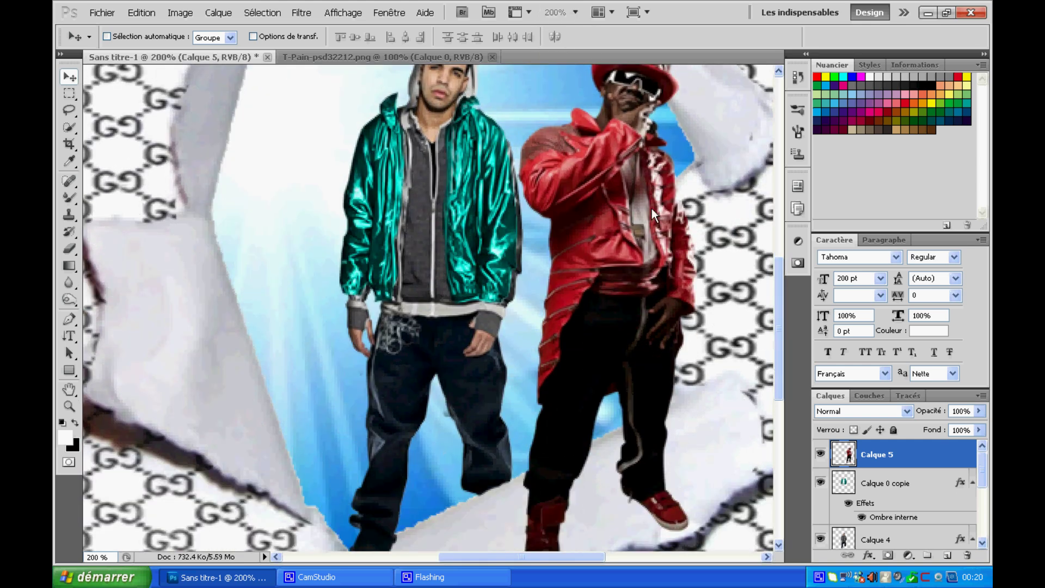
pyautogui.click(978, 411)
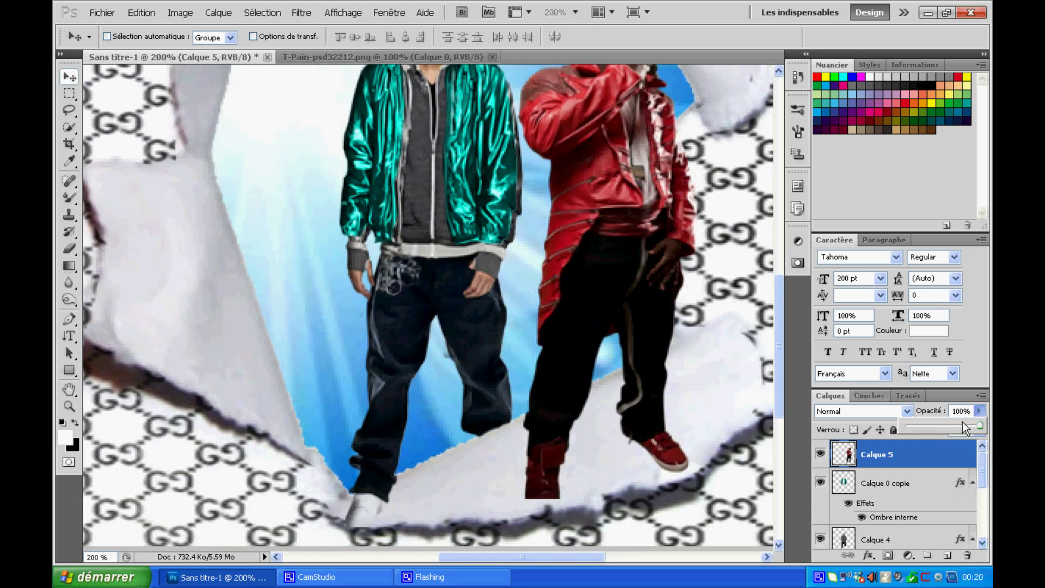
pyautogui.moveTo(942, 424); pyautogui.dragTo(931, 424)
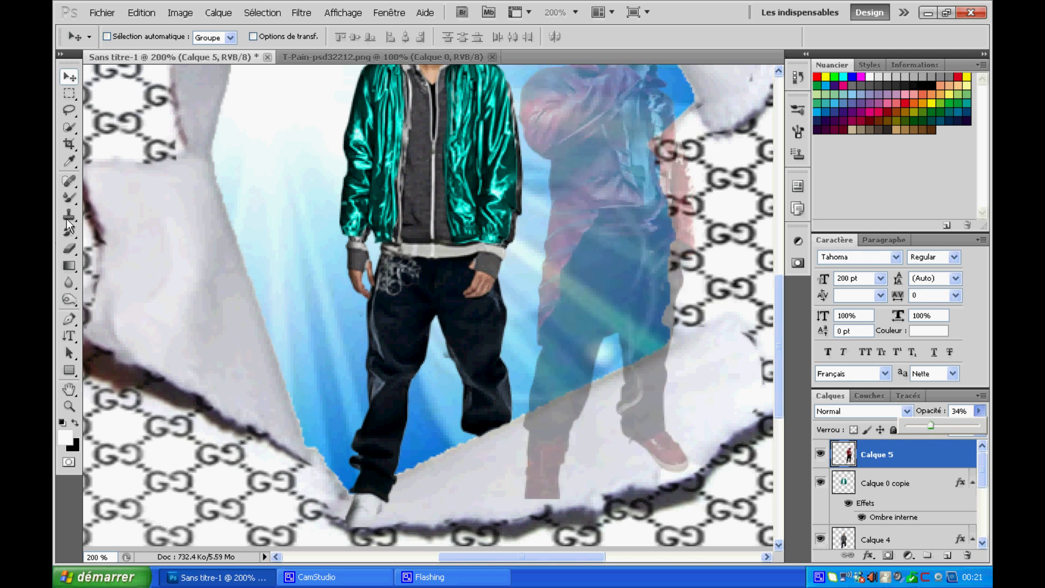
pyautogui.click(68, 249)
pyautogui.moveTo(580, 462)
pyautogui.mouseDown()
pyautogui.moveTo(586, 485)
pyautogui.moveTo(669, 460)
pyautogui.mouseUp()
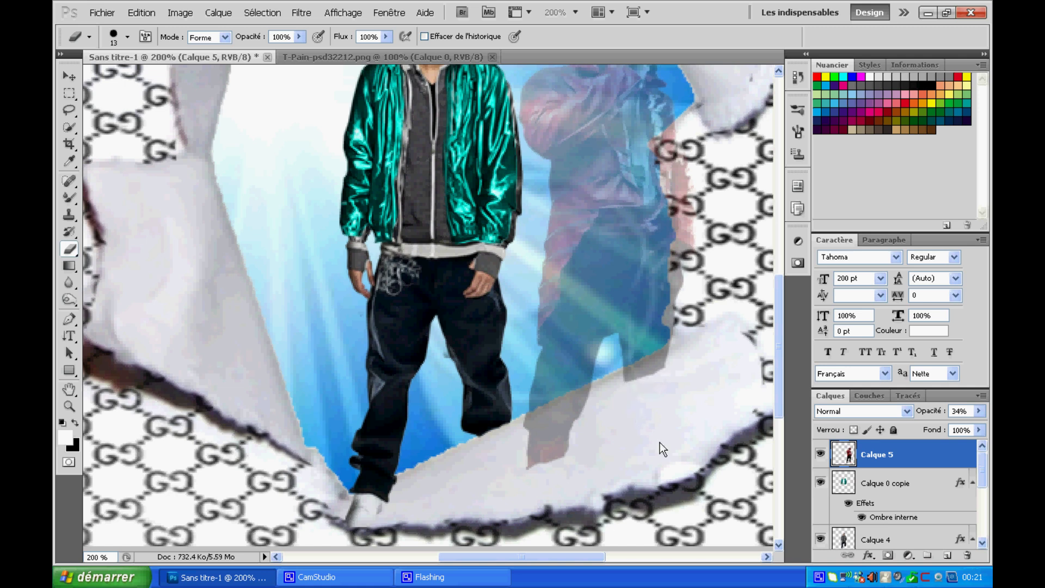
pyautogui.moveTo(660, 442)
pyautogui.mouseDown()
pyautogui.moveTo(574, 444)
pyautogui.moveTo(577, 423)
pyautogui.mouseUp()
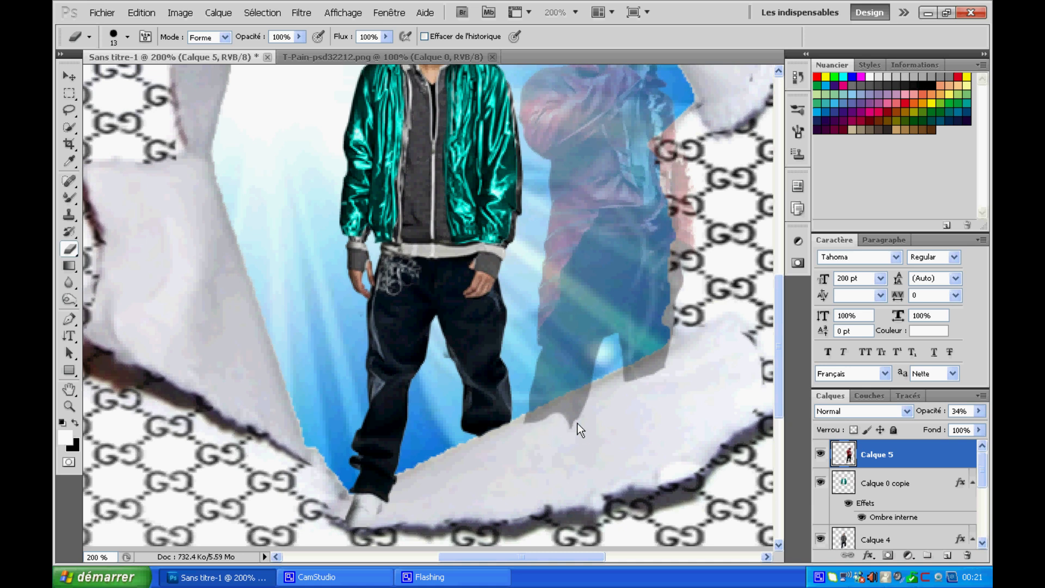
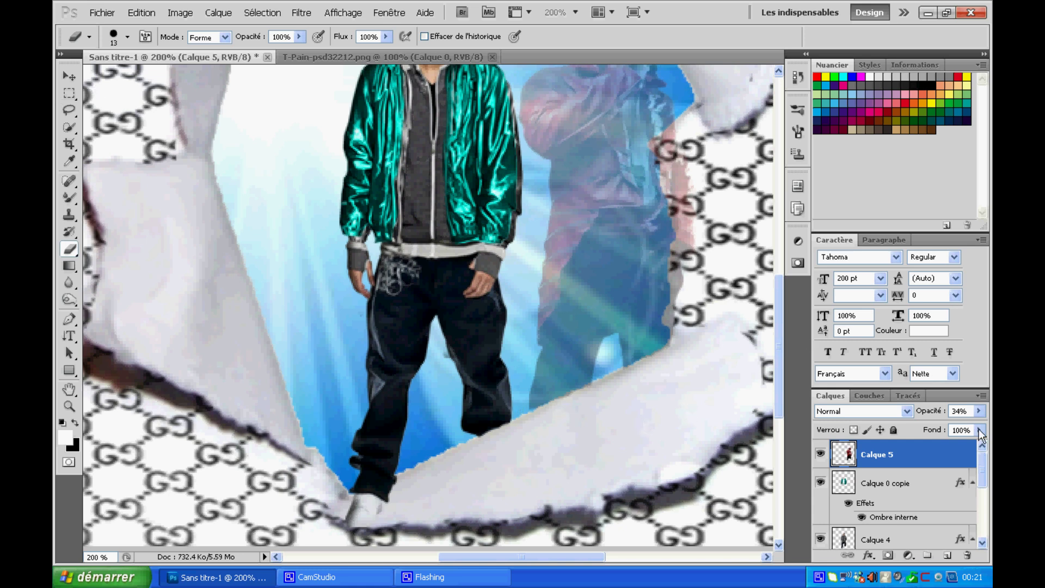
# Restore Calque 5 to 100% opacity.
pyautogui.click(71, 77)
pyautogui.click(573, 13)
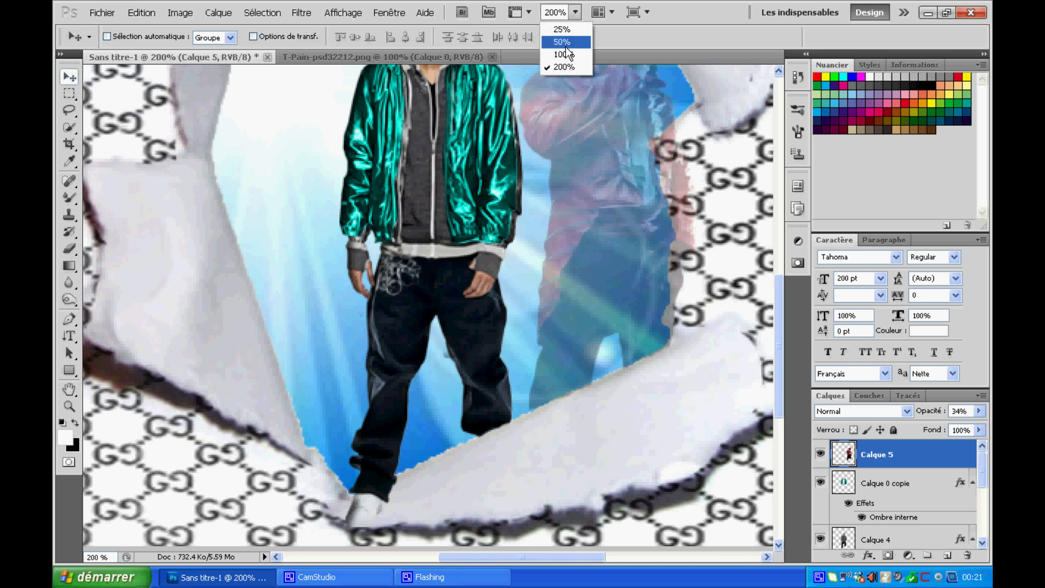
pyautogui.click(562, 54)
pyautogui.click(980, 412)
pyautogui.moveTo(962, 427); pyautogui.dragTo(983, 427)
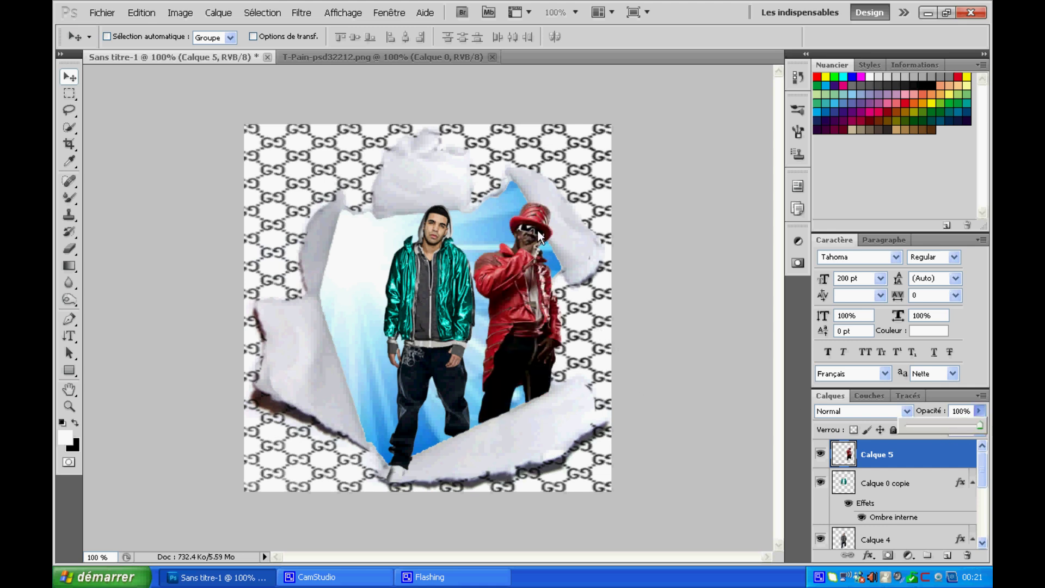
# Examine how both figures fit in the torn-paper hole at 200%, 50% and 100% zoom.
pyautogui.click(576, 13)
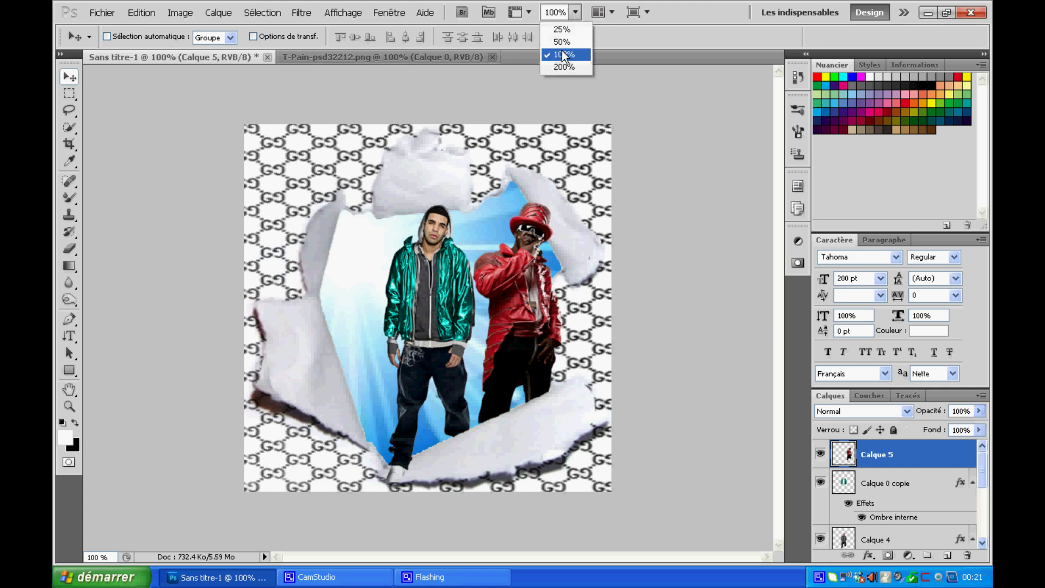
pyautogui.click(565, 68)
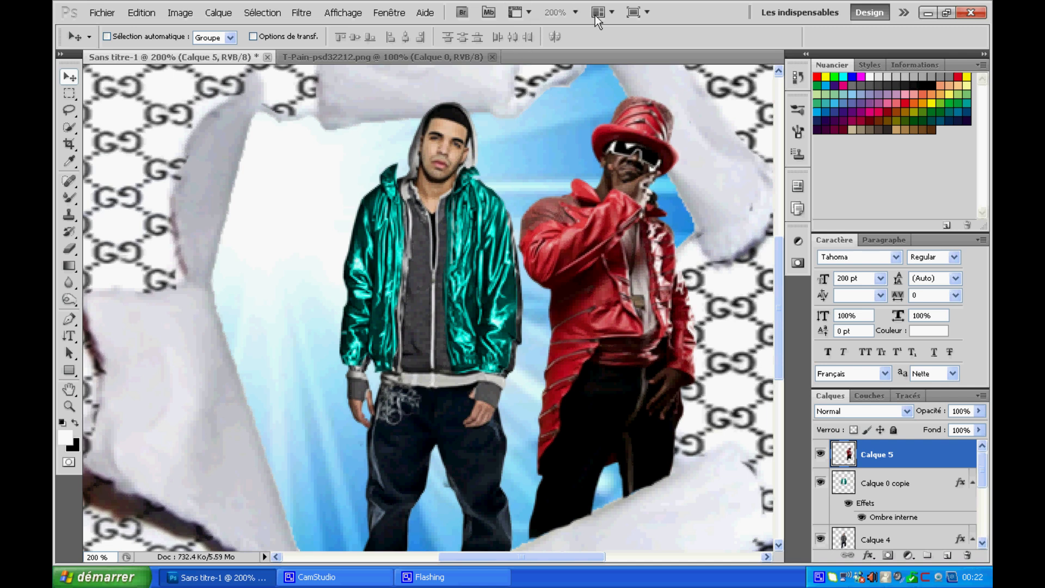
pyautogui.click(579, 14)
pyautogui.click(557, 47)
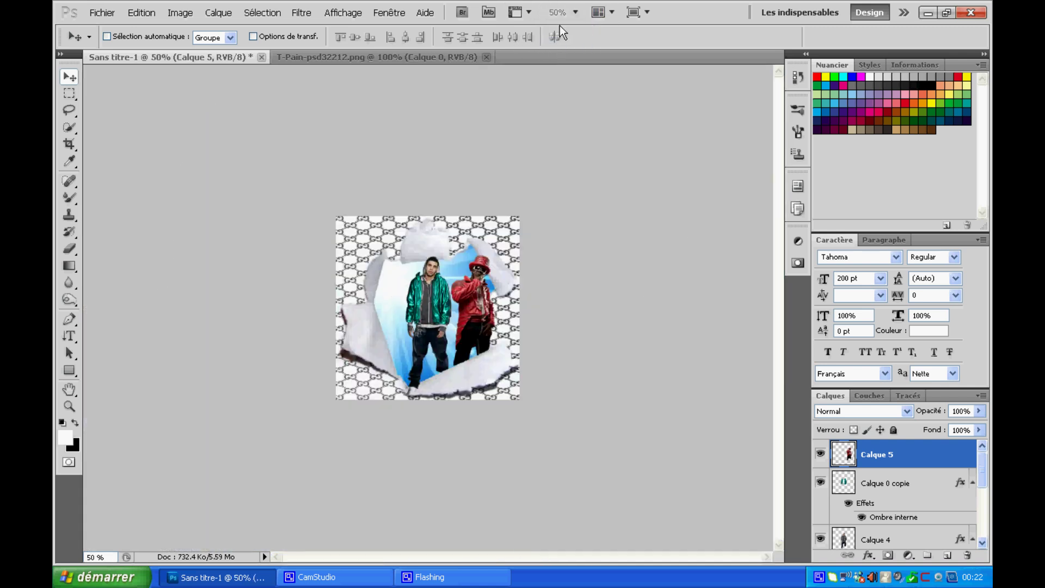
pyautogui.click(575, 13)
pyautogui.click(555, 52)
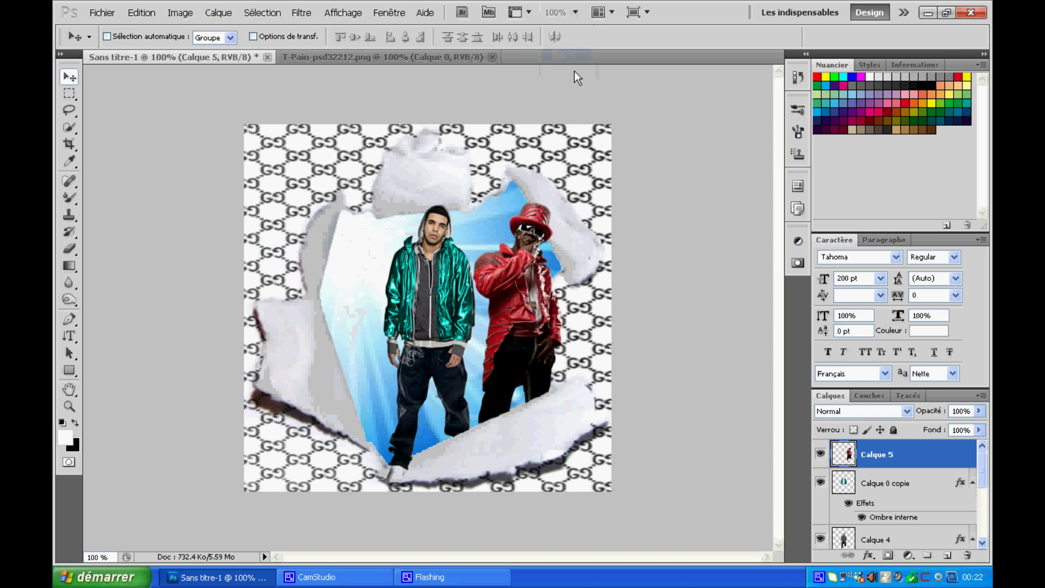
# Open the blending options of Calque 5 and enable a drop shadow (Ombre portée) with its default settings.
pyautogui.rightClick(926, 456)
pyautogui.click(830, 182)
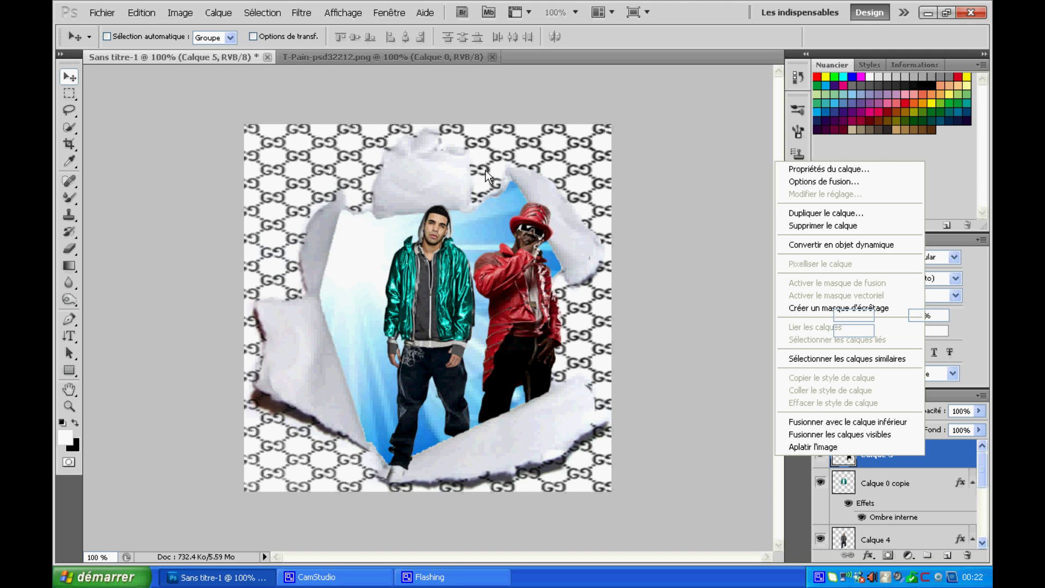
pyautogui.press('h')
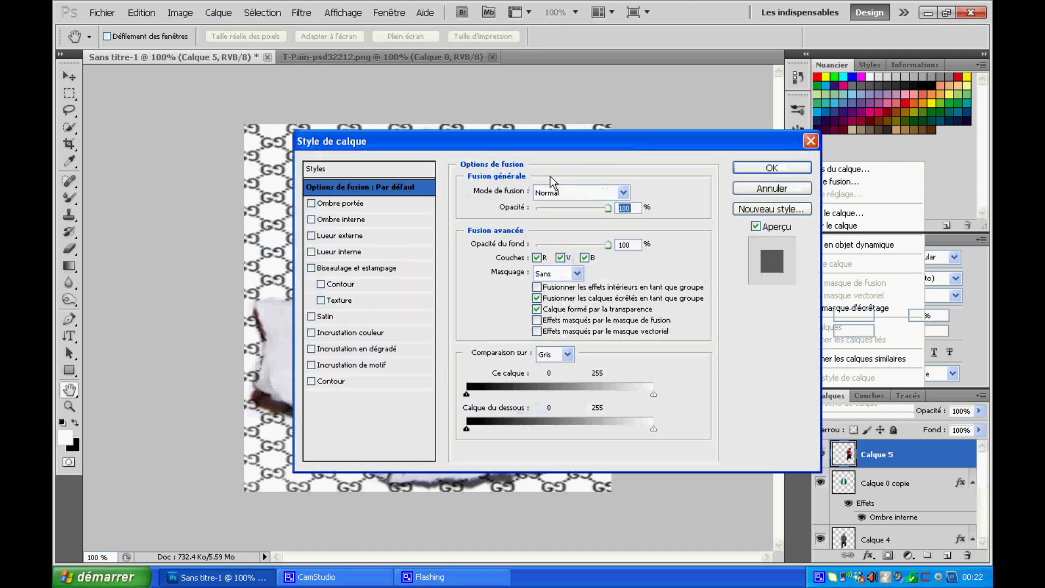
pyautogui.moveTo(464, 141); pyautogui.dragTo(767, 140)
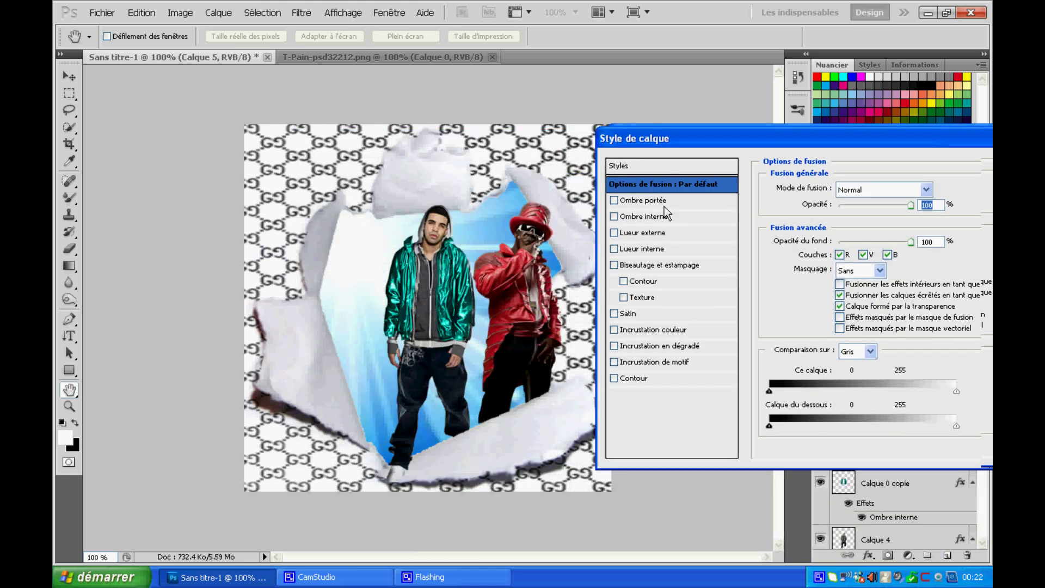
pyautogui.click(614, 201)
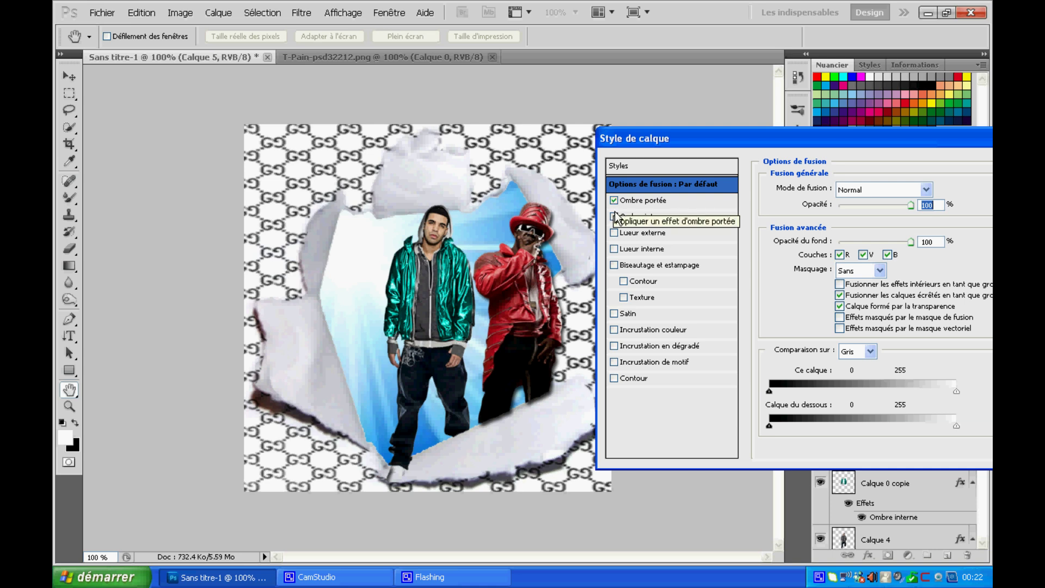
# Try inner shadow, outer and inner glow, bevel, color overlay, satin, stroke and pattern overlay on Calque 5, switching each off again.
pyautogui.click(614, 217)
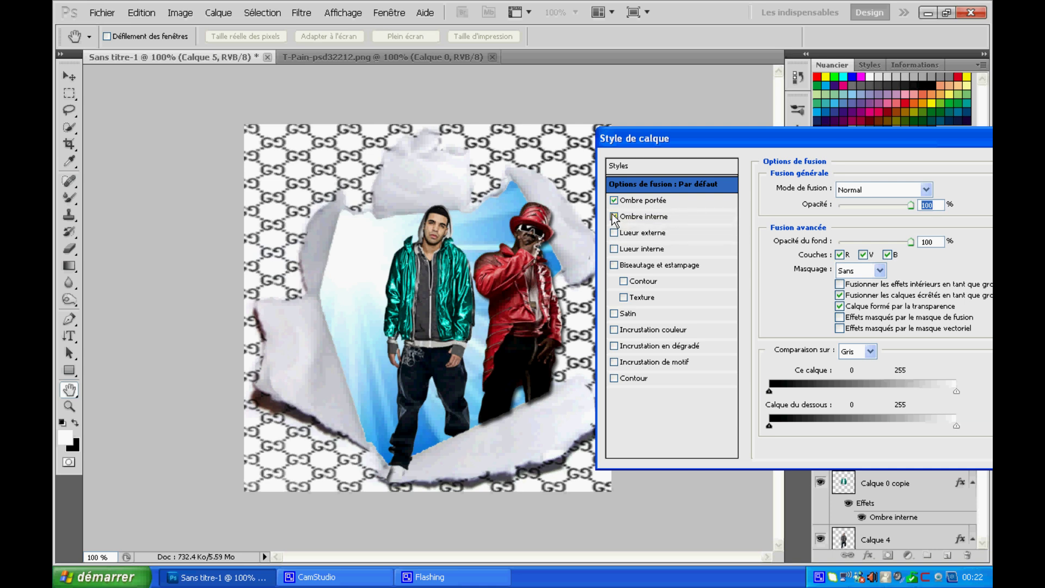
pyautogui.click(614, 217)
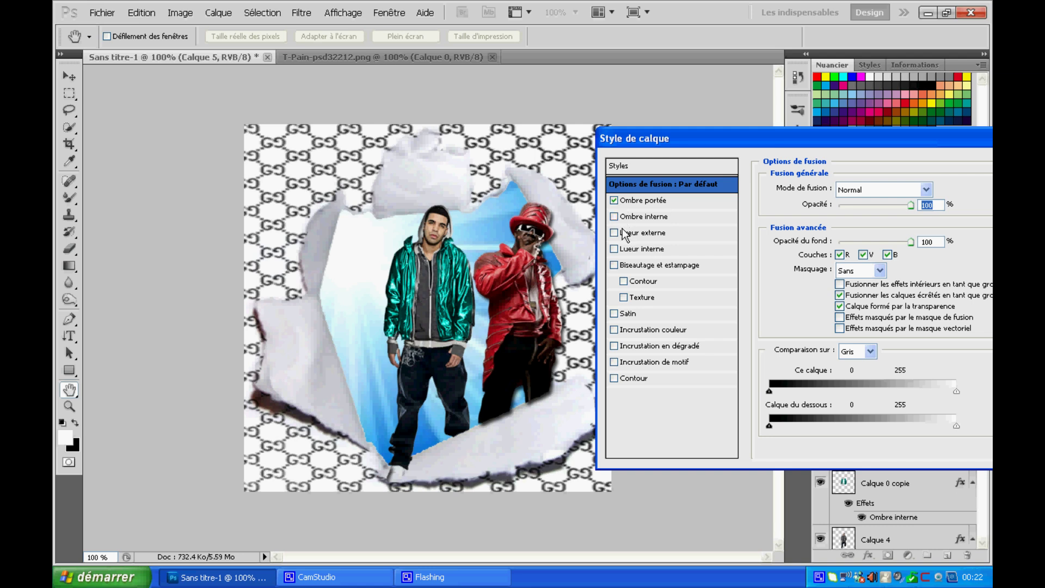
pyautogui.click(615, 233)
pyautogui.click(614, 233)
pyautogui.click(616, 249)
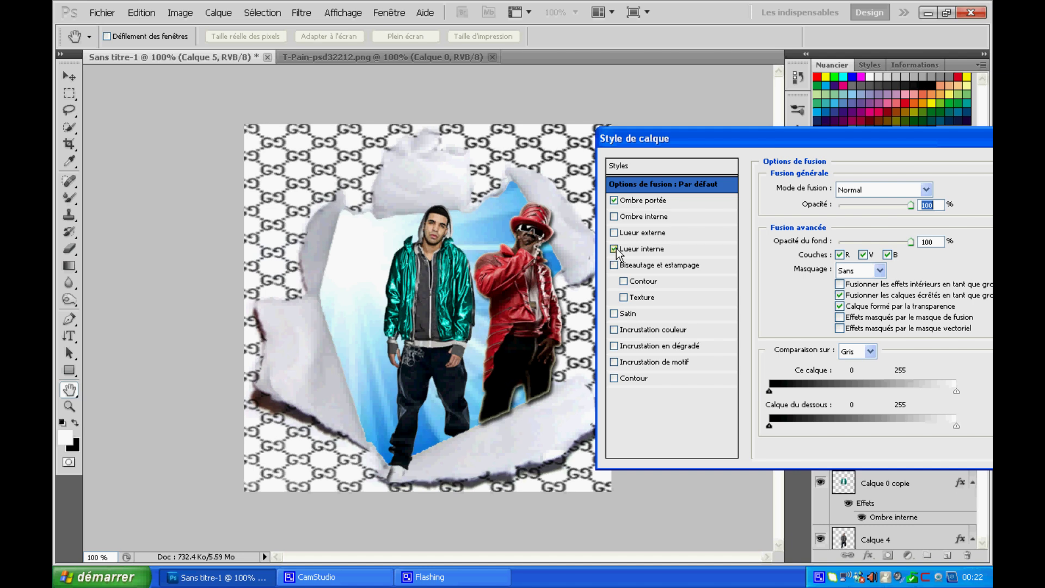
pyautogui.click(615, 249)
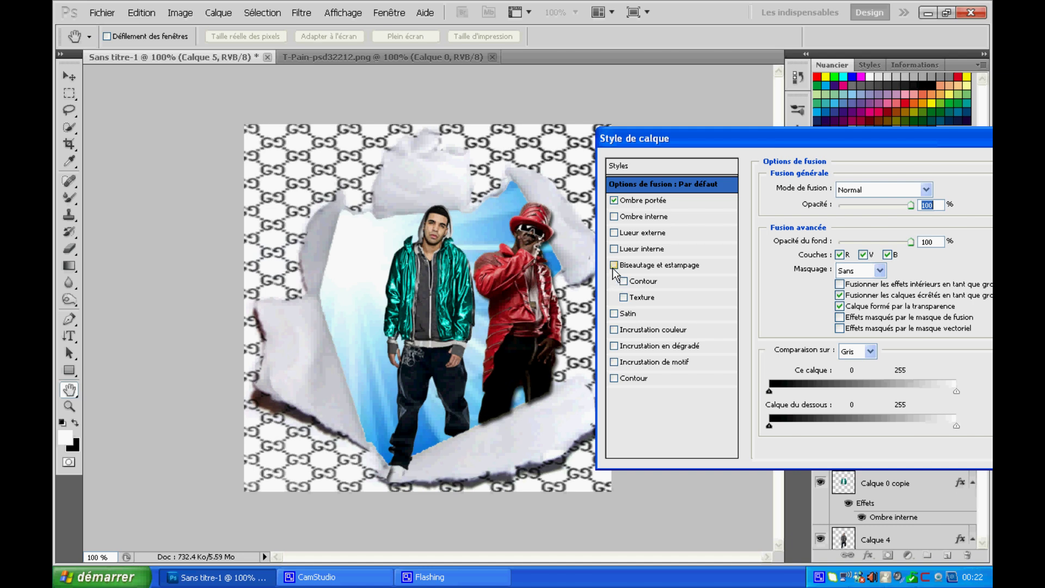
pyautogui.click(613, 265)
pyautogui.click(613, 265)
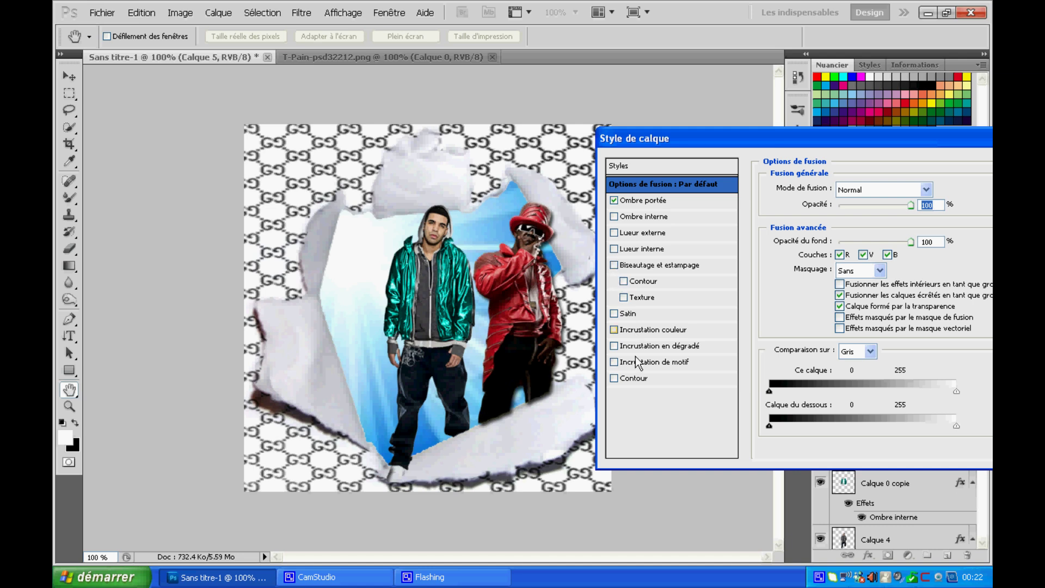
pyautogui.click(614, 331)
pyautogui.click(615, 314)
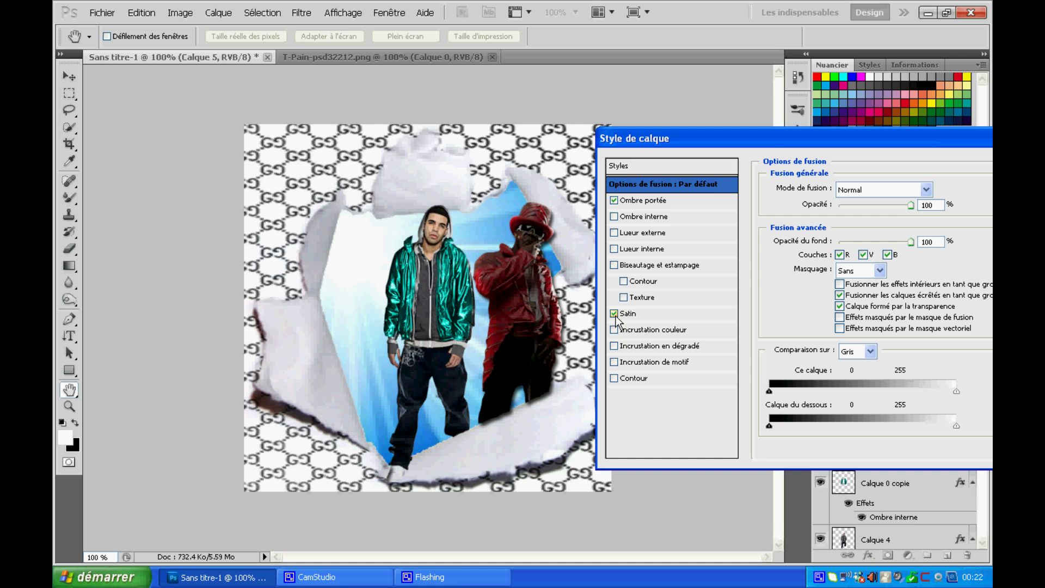
pyautogui.click(614, 314)
pyautogui.click(614, 378)
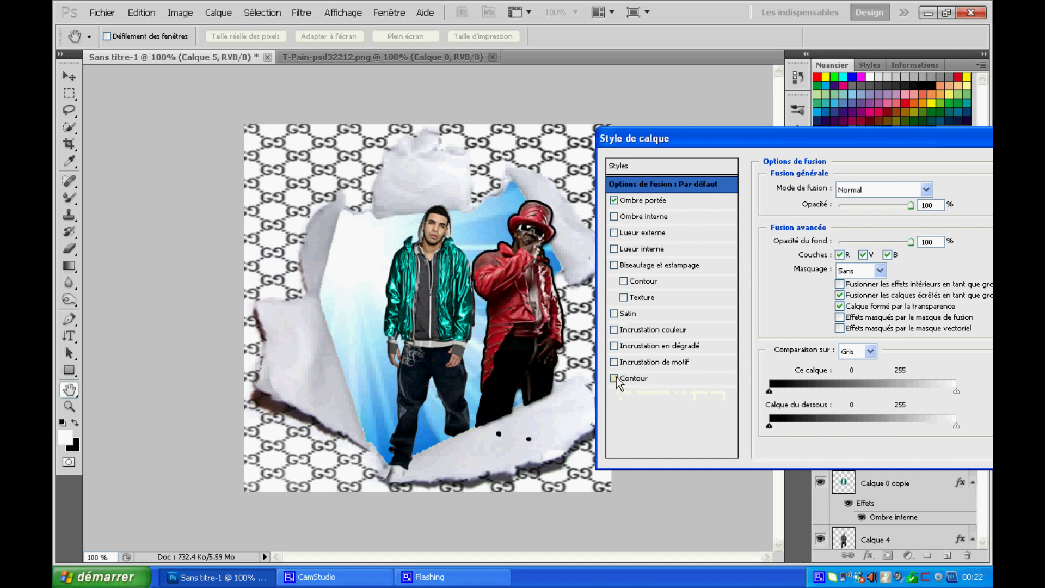
pyautogui.click(615, 378)
pyautogui.click(615, 362)
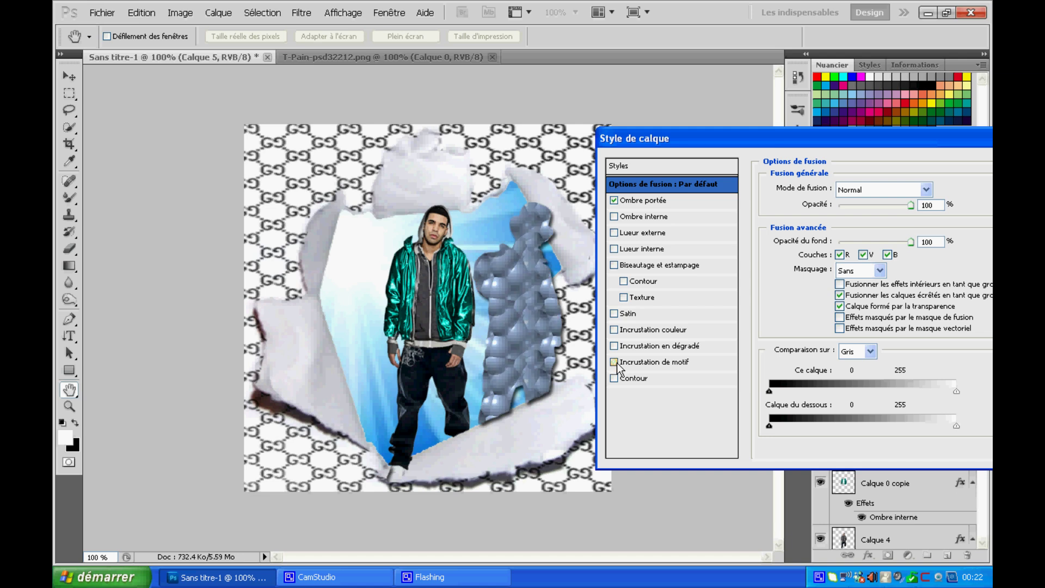
pyautogui.click(615, 362)
# Apply the layer style to Calque 5 with only the drop shadow enabled.
pyautogui.moveTo(880, 146); pyautogui.dragTo(667, 137)
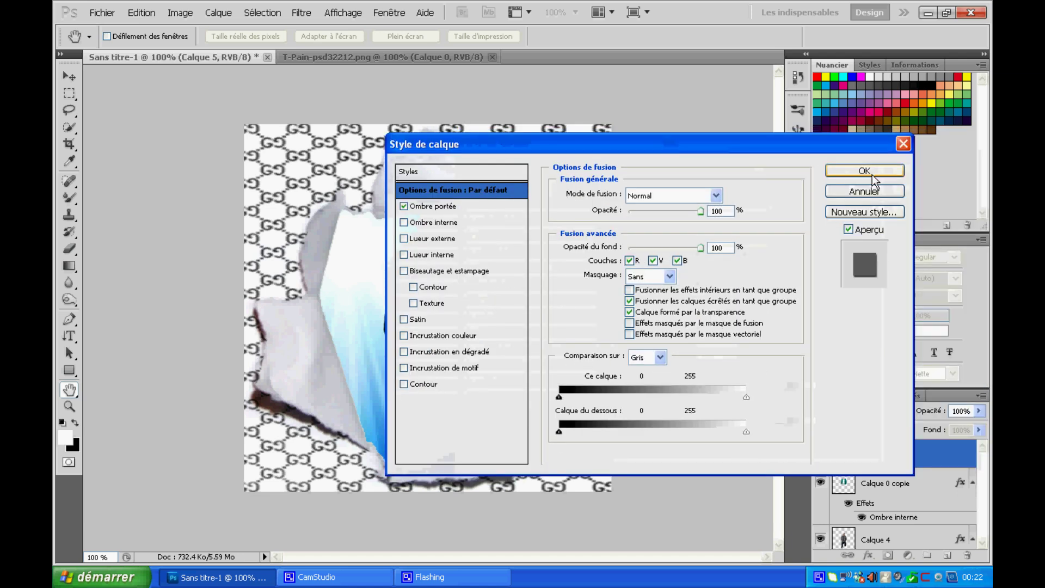
pyautogui.click(864, 170)
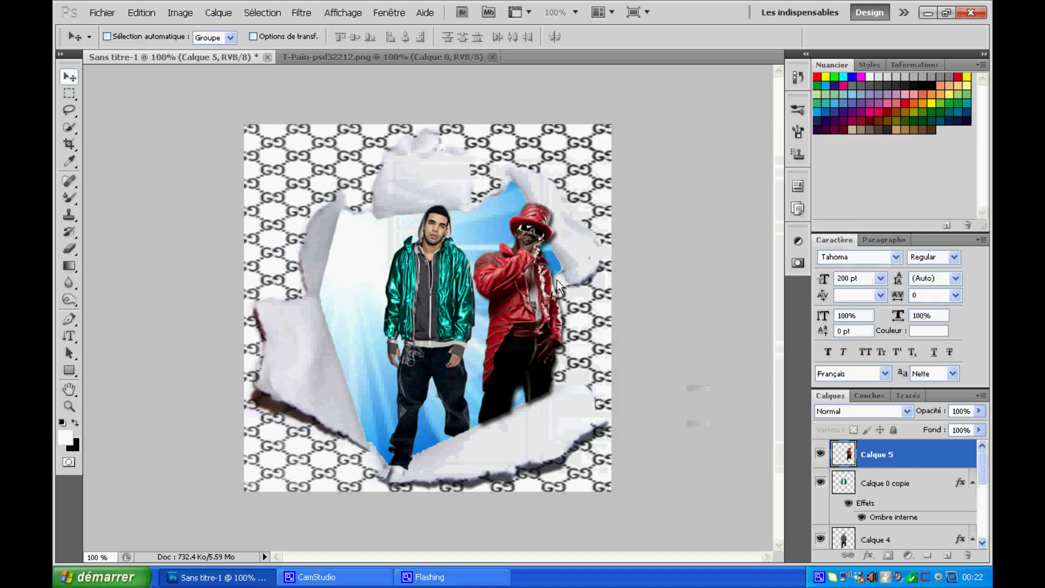
# Examine the drop shadow around the red-jacketed figure at 200% and 100% zoom.
pyautogui.click(575, 12)
pyautogui.click(567, 68)
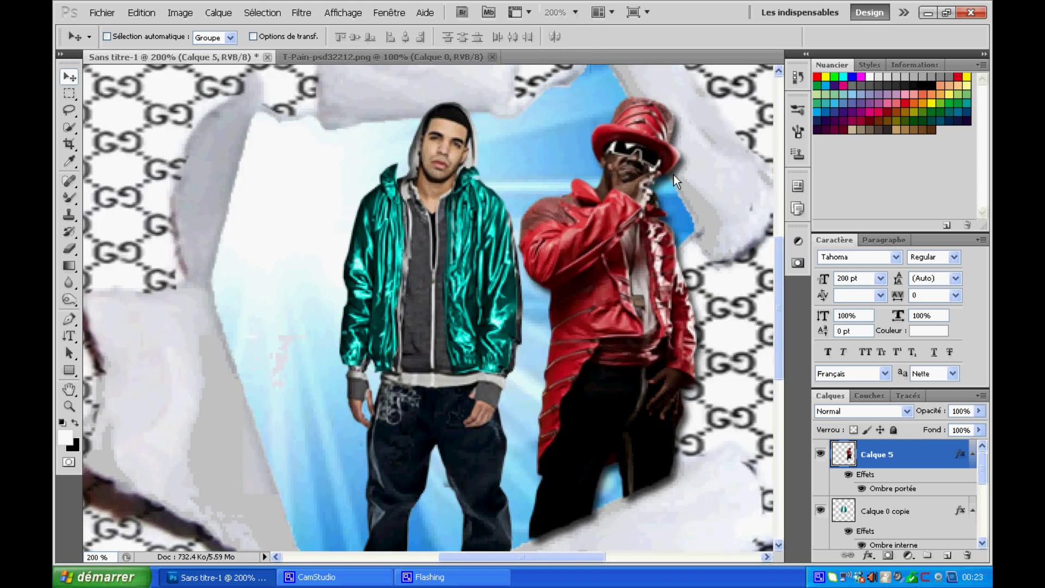
pyautogui.scroll(1, 680, 177)
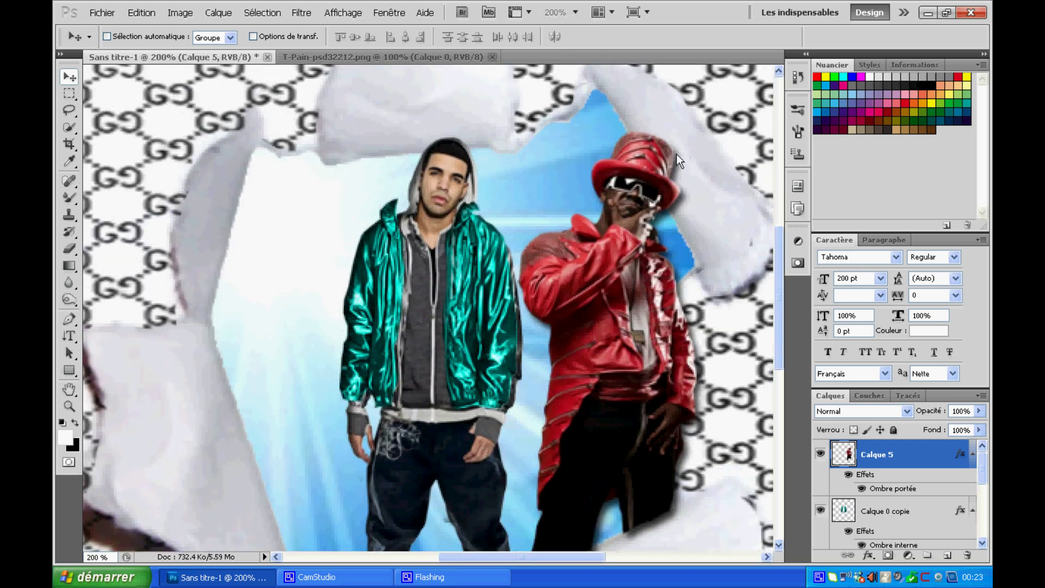
pyautogui.moveTo(678, 181)
pyautogui.mouseDown()
pyautogui.moveTo(679, 194)
pyautogui.moveTo(661, 174)
pyautogui.mouseUp()
pyautogui.scroll(-3, 740, 320)
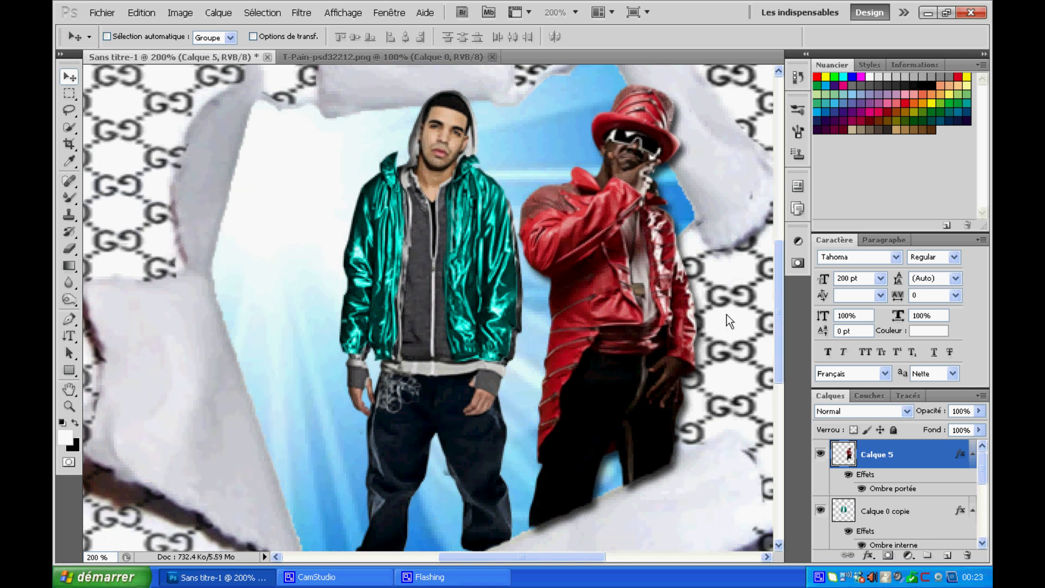
pyautogui.scroll(3, 709, 300)
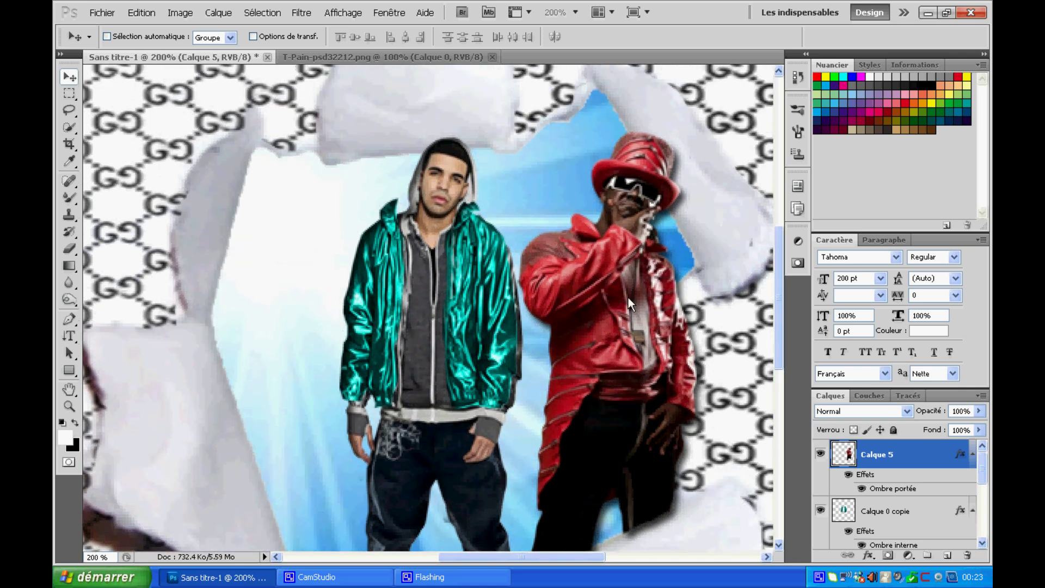
pyautogui.moveTo(628, 289); pyautogui.dragTo(626, 296)
pyautogui.click(575, 12)
pyautogui.click(563, 55)
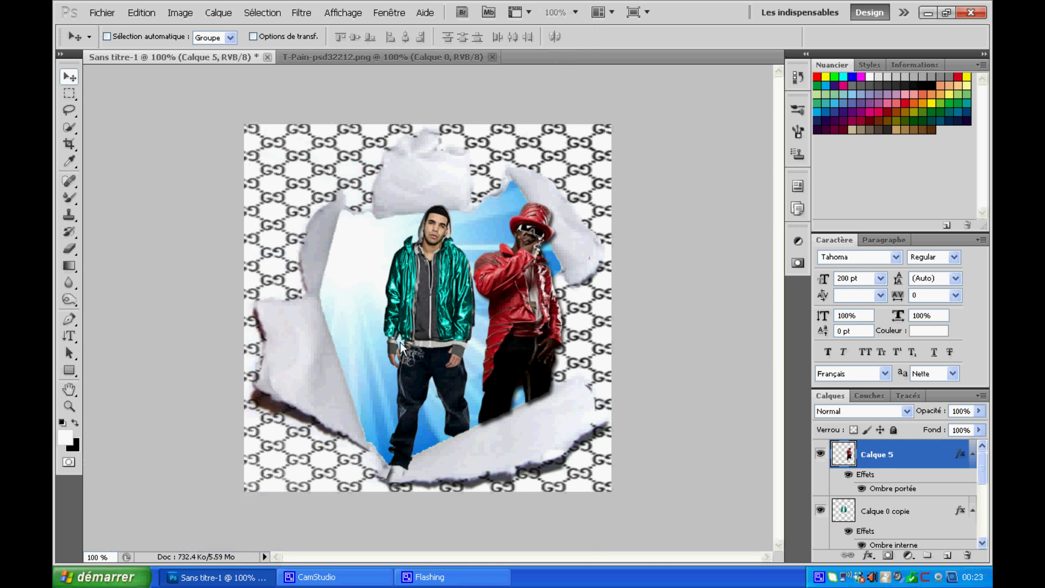
# Close the T-Pain image and open 2010-nicki-minaj-psd49084 from the les images folder.
pyautogui.click(493, 58)
pyautogui.rightClick(487, 57)
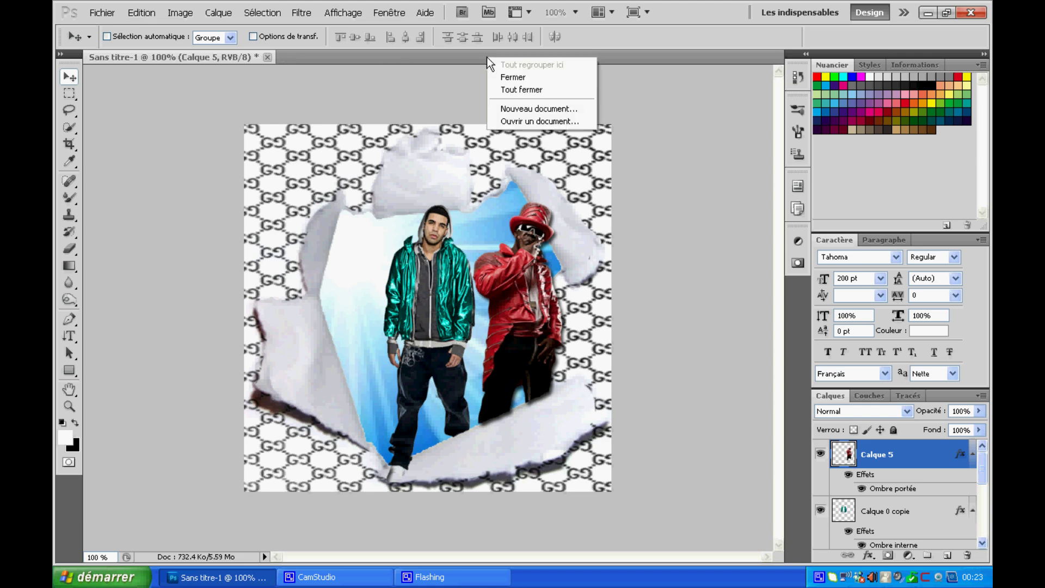
pyautogui.click(520, 122)
pyautogui.click(443, 153)
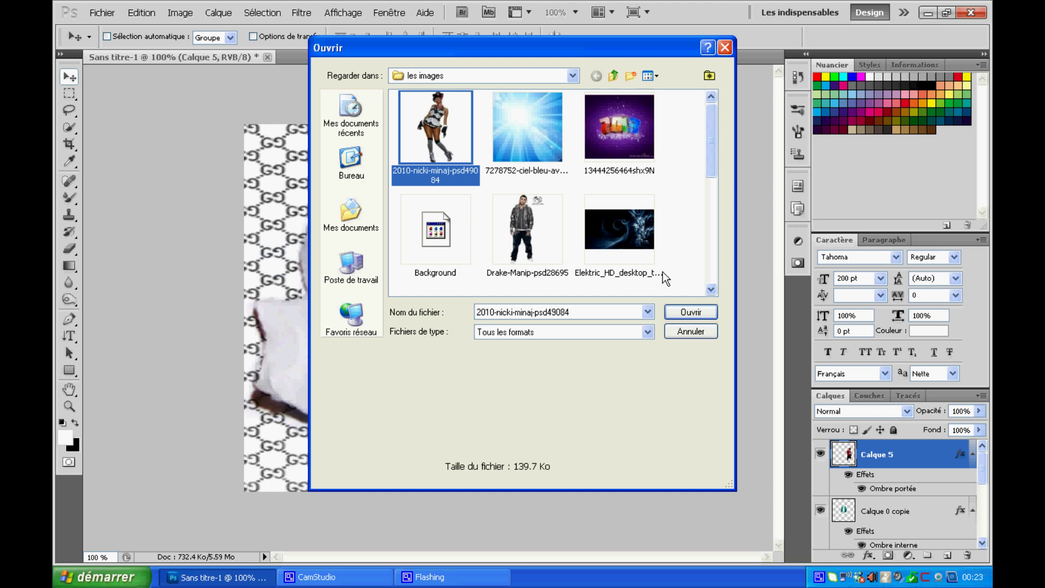
pyautogui.click(692, 312)
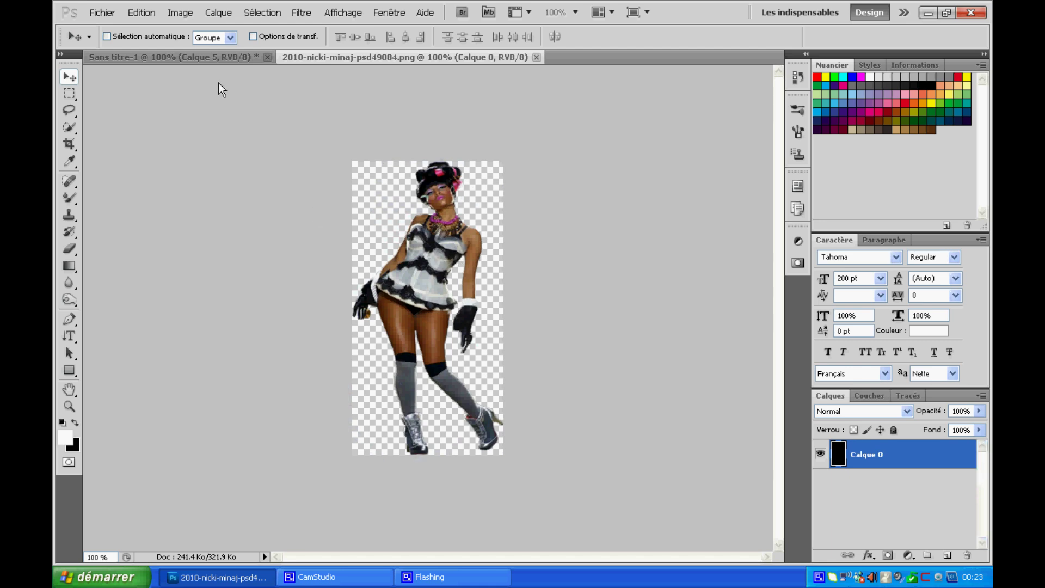
# Copy the Nicki Minaj cutout into Sans titre-1 beside the green-jacketed figure, over the hole's left edge, and close the source image.
pyautogui.click(206, 64)
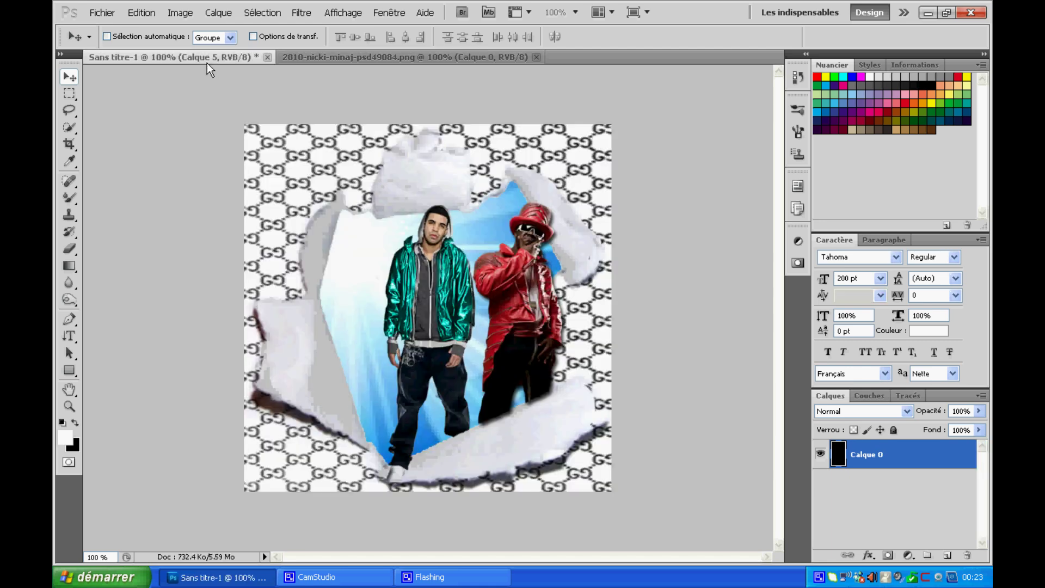
pyautogui.moveTo(373, 305); pyautogui.dragTo(348, 295)
pyautogui.click(535, 57)
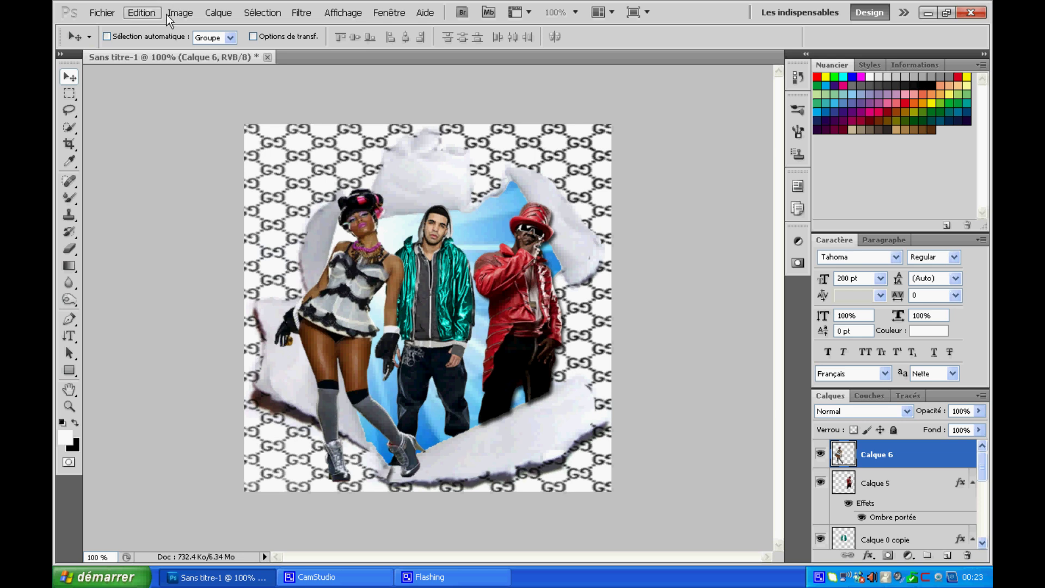
# Flip the Nicki Minaj cutout on Calque 6 horizontally and move it to about X 152 px, Y 287 px.
pyautogui.click(139, 14)
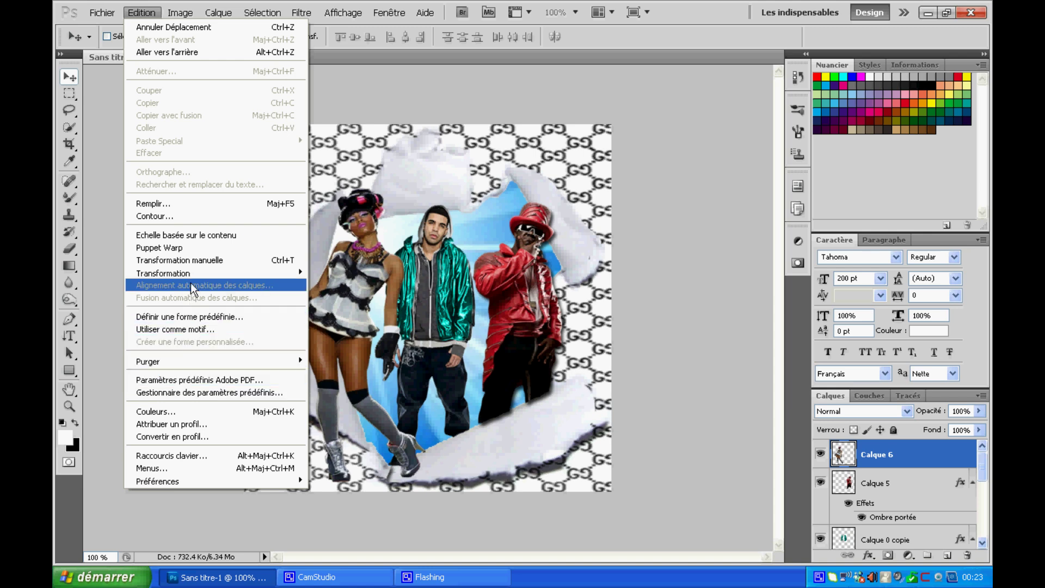
pyautogui.moveTo(180, 275)
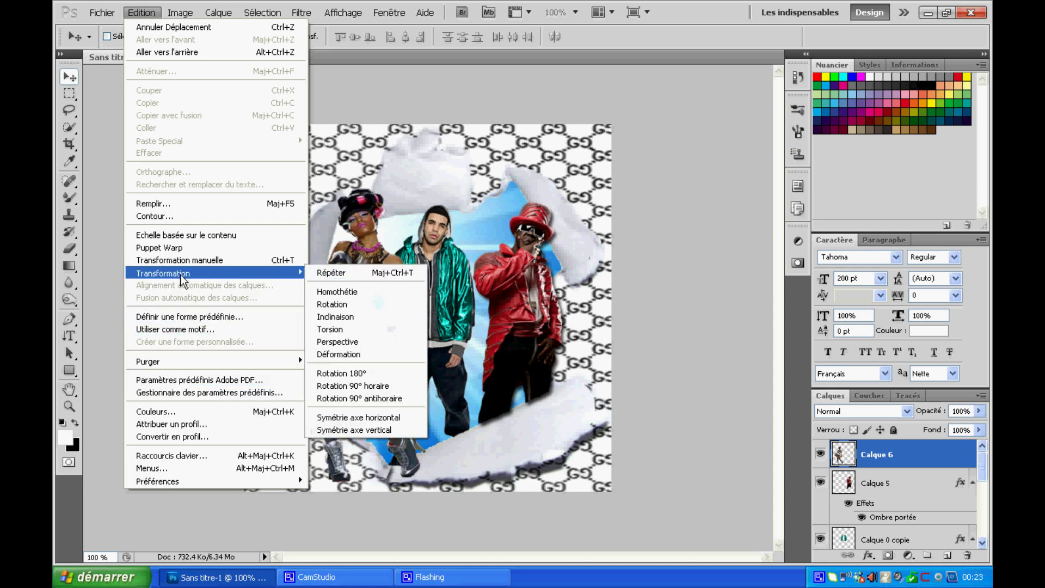
pyautogui.click(341, 417)
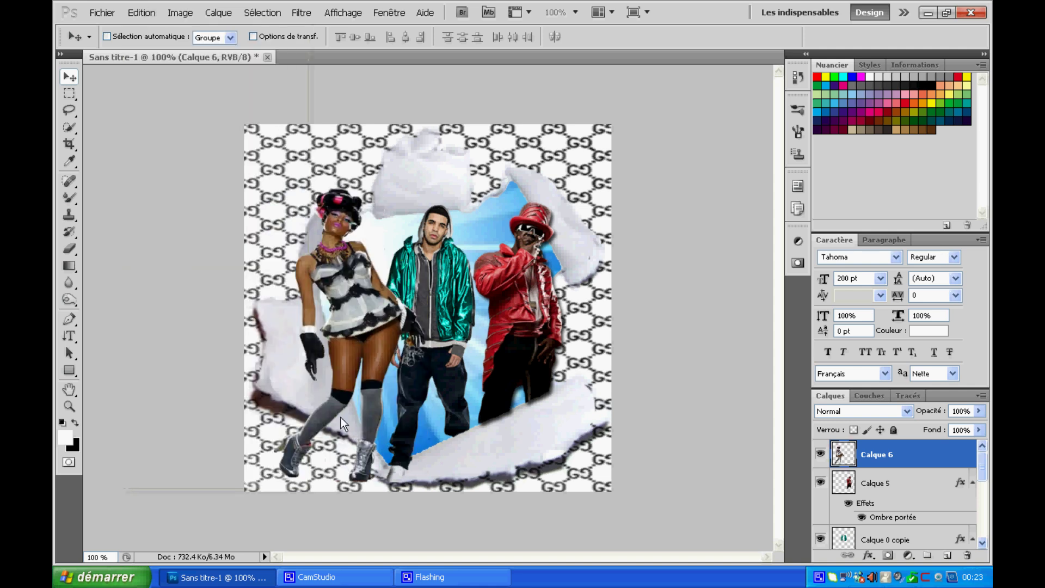
pyautogui.moveTo(353, 302)
pyautogui.mouseDown()
pyautogui.moveTo(372, 306)
pyautogui.moveTo(365, 304)
pyautogui.mouseUp()
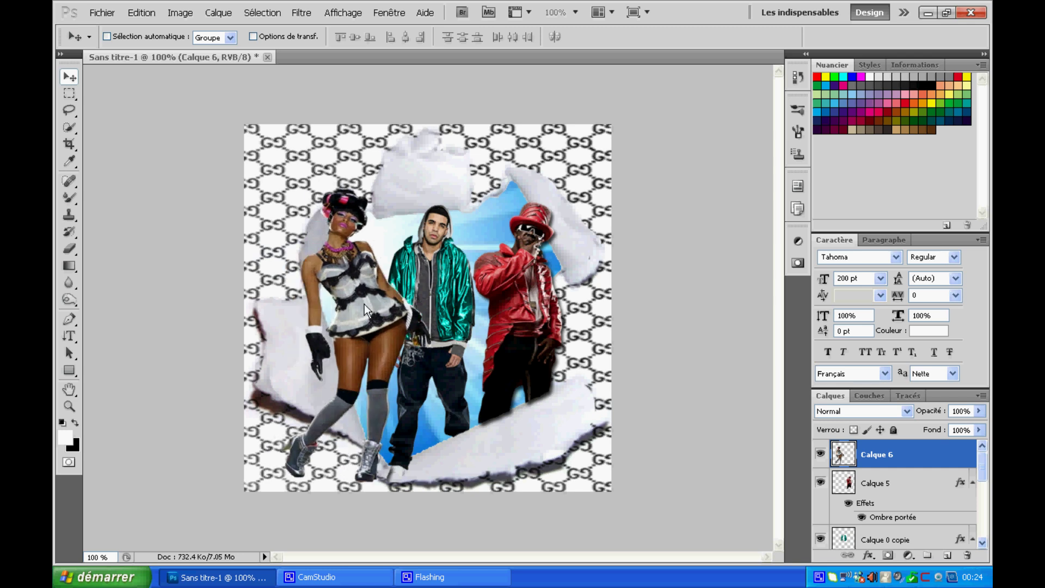
# Free-transform Calque 6 to about 88.35% width and 95.25% height, placed at X 164 px, Y 296.5 px.
pyautogui.hotkey('ctrl', 't')
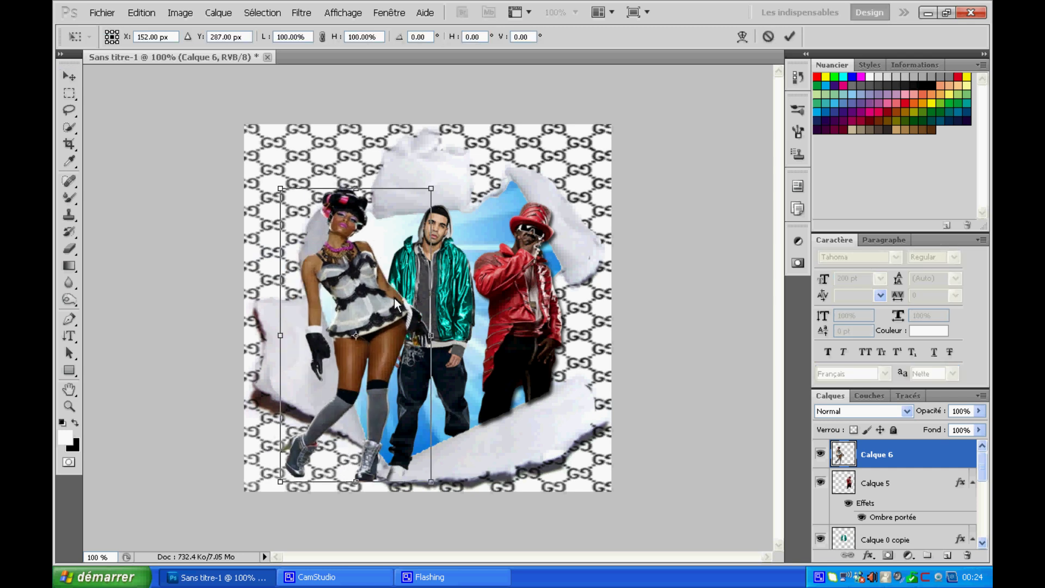
pyautogui.moveTo(356, 191)
pyautogui.mouseDown()
pyautogui.moveTo(354, 221)
pyautogui.moveTo(354, 204)
pyautogui.mouseUp()
pyautogui.moveTo(435, 344); pyautogui.dragTo(416, 345)
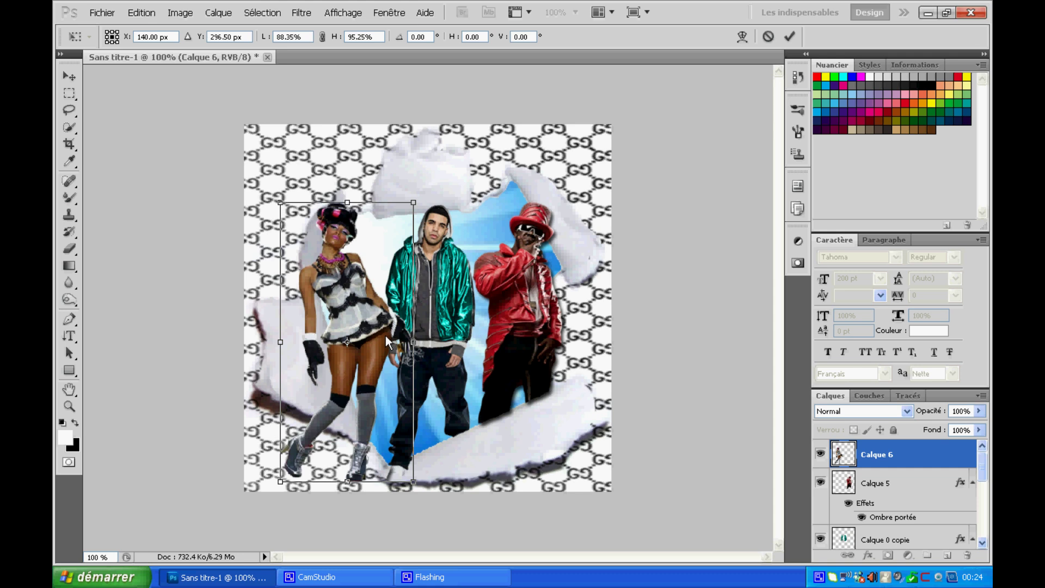
pyautogui.moveTo(385, 335)
pyautogui.mouseDown()
pyautogui.moveTo(382, 344)
pyautogui.moveTo(394, 345)
pyautogui.mouseUp()
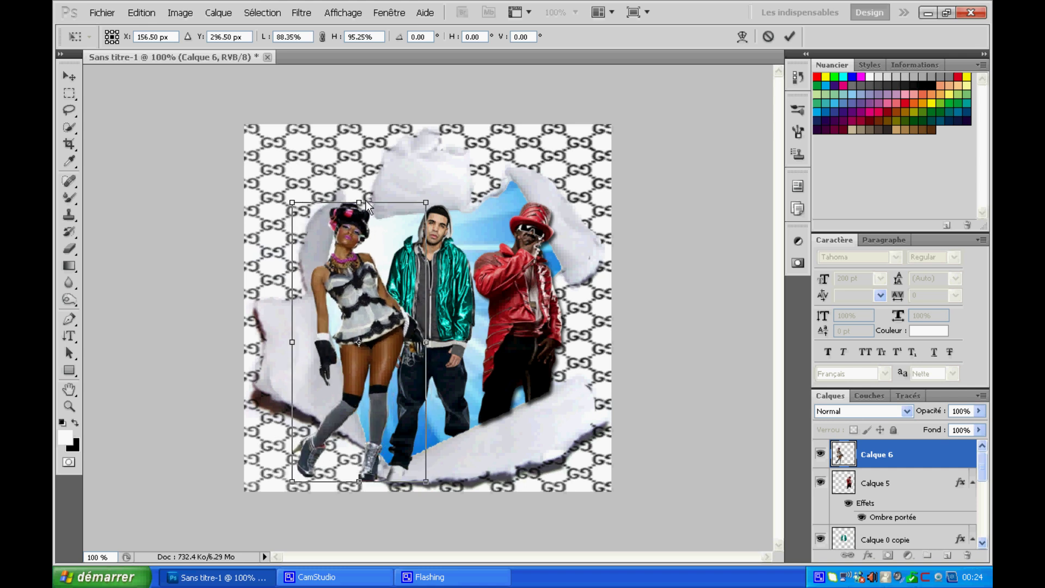
pyautogui.moveTo(359, 202); pyautogui.dragTo(360, 214)
pyautogui.hotkey('ctrl', 'z')
pyautogui.moveTo(396, 335); pyautogui.dragTo(403, 331)
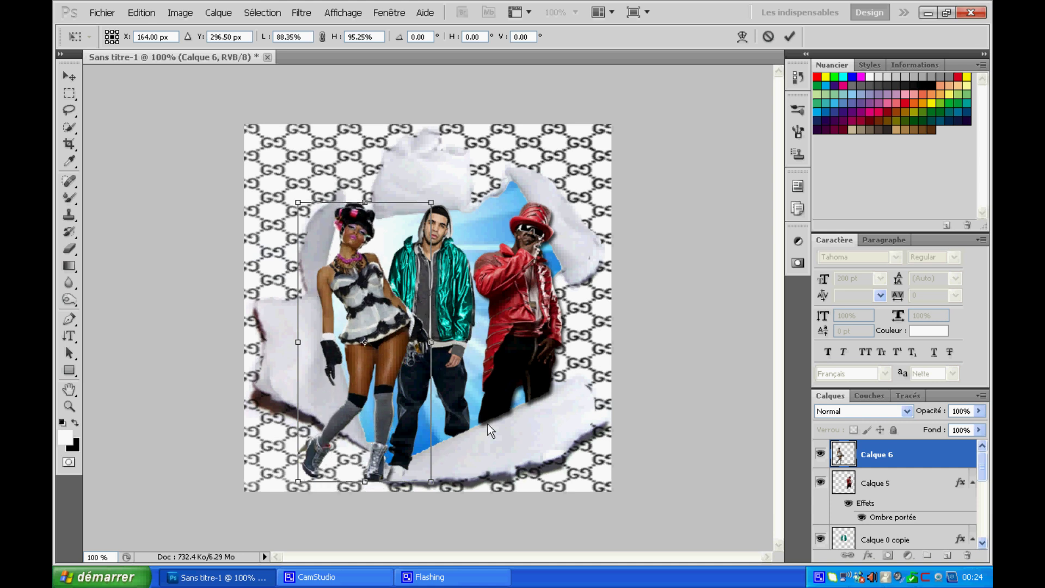
pyautogui.click(68, 75)
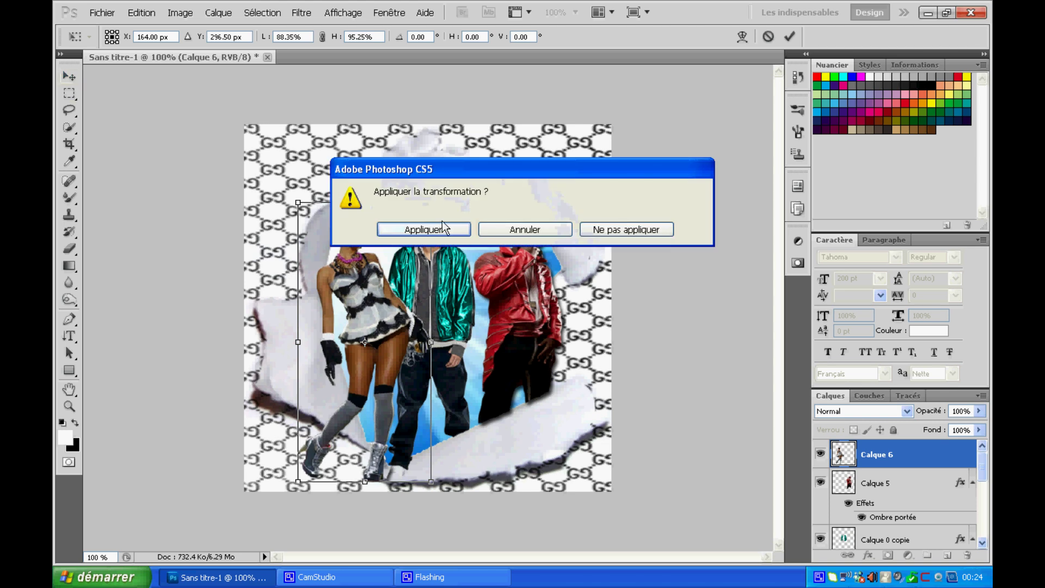
pyautogui.click(429, 227)
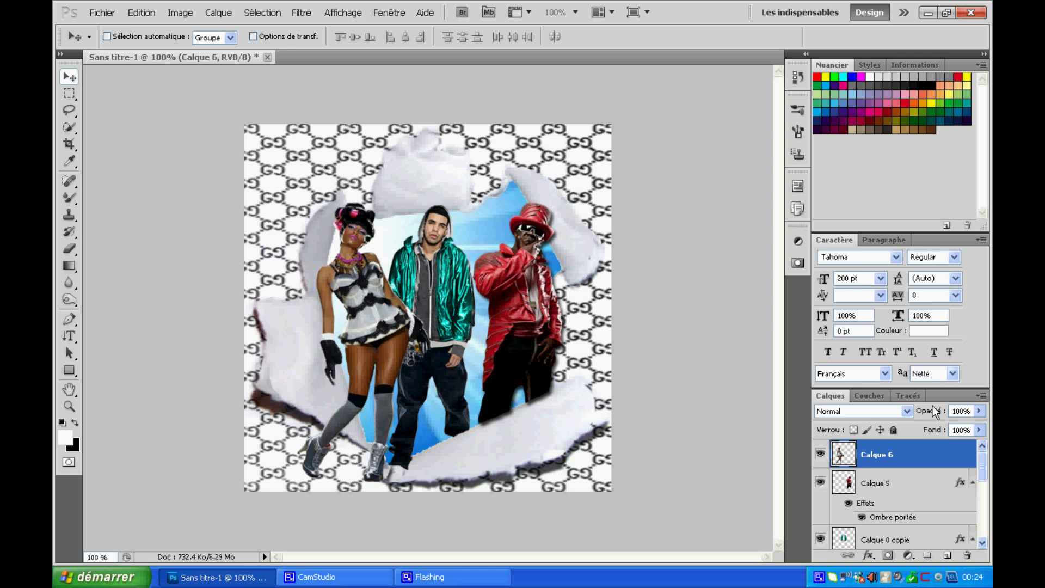
# Lower the opacity of Calque 6, the Nicki Minaj cutout, to 25% so the torn paper edge shows through.
pyautogui.click(979, 411)
pyautogui.click(576, 17)
pyautogui.click(571, 64)
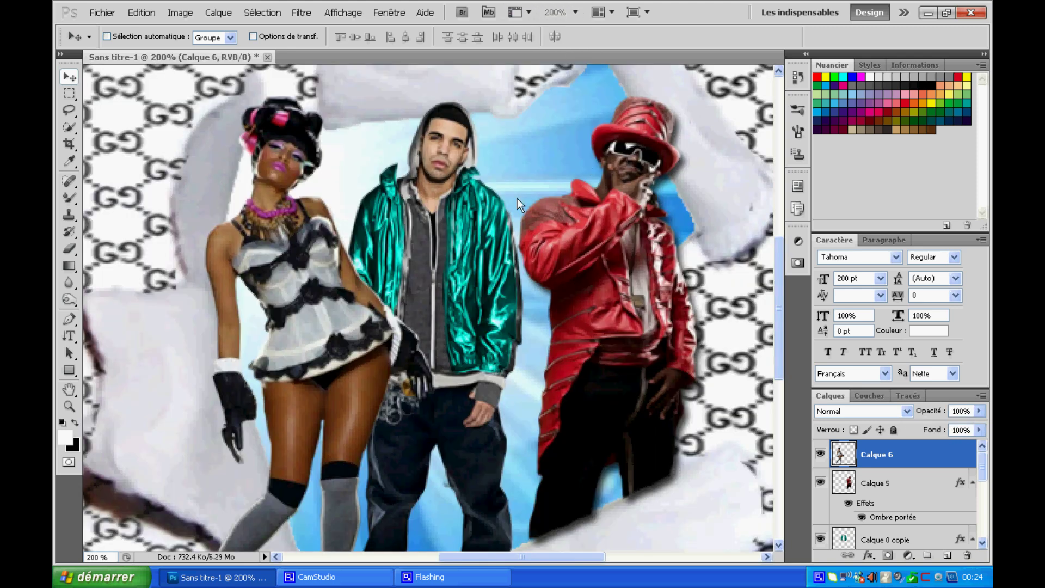
pyautogui.scroll(-5, 506, 196)
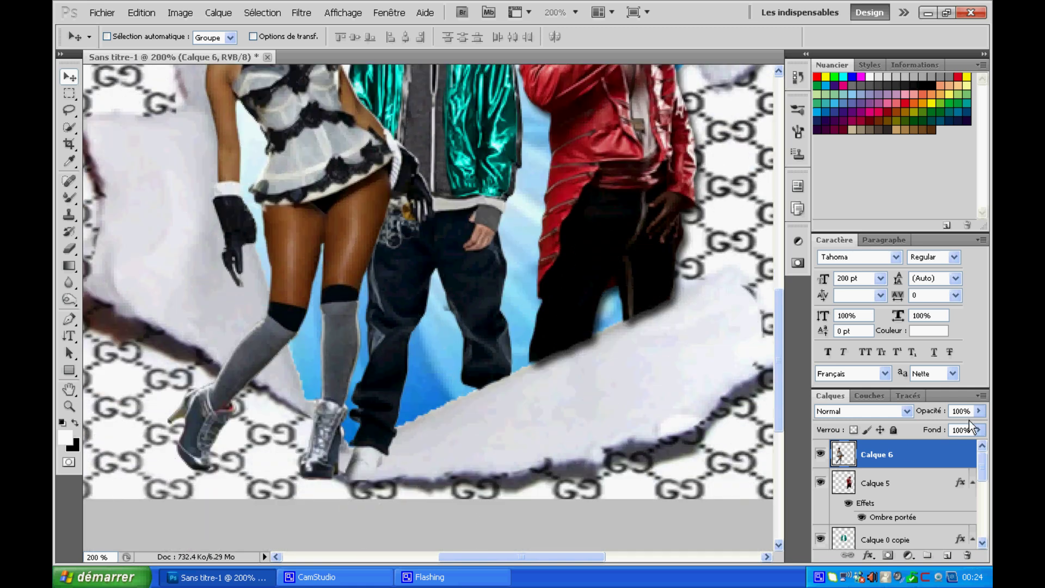
pyautogui.click(980, 412)
pyautogui.moveTo(939, 426); pyautogui.dragTo(924, 428)
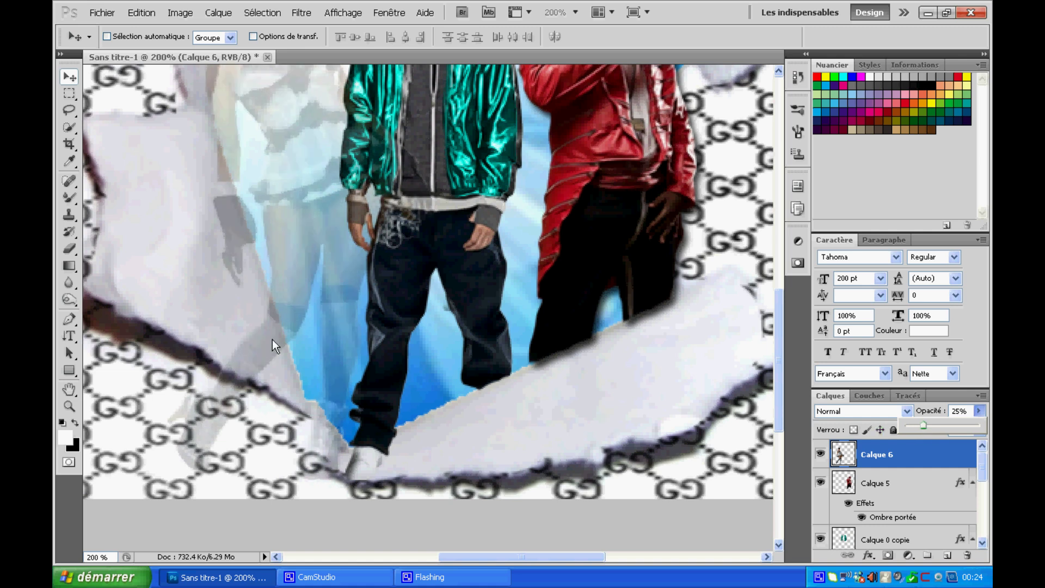
# Erase the Nicki Minaj cutout's lower legs and shoes where they overlap the torn paper and Gucci pattern, using a 13 px eraser.
pyautogui.click(574, 12)
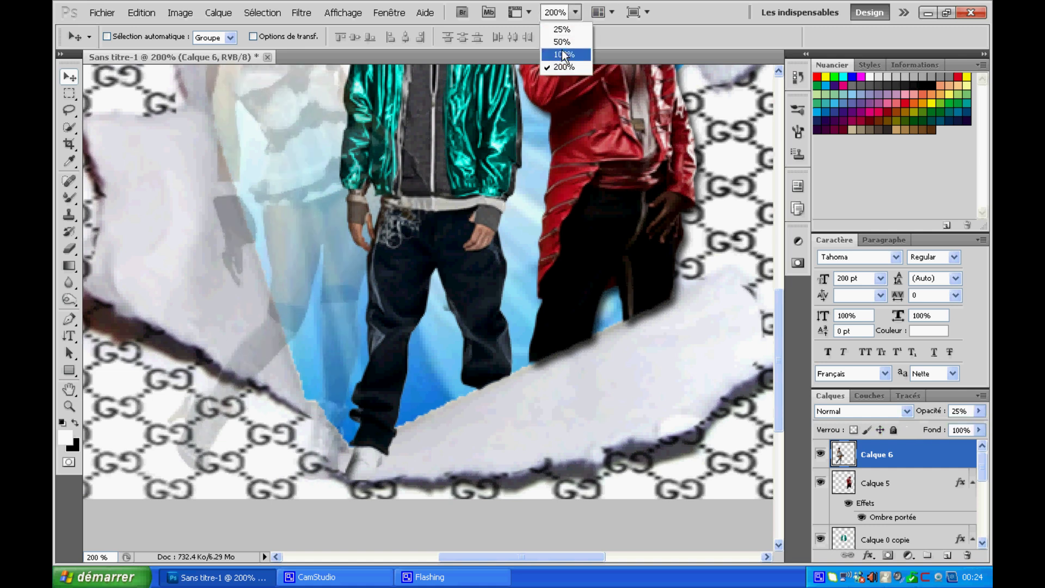
pyautogui.click(542, 15)
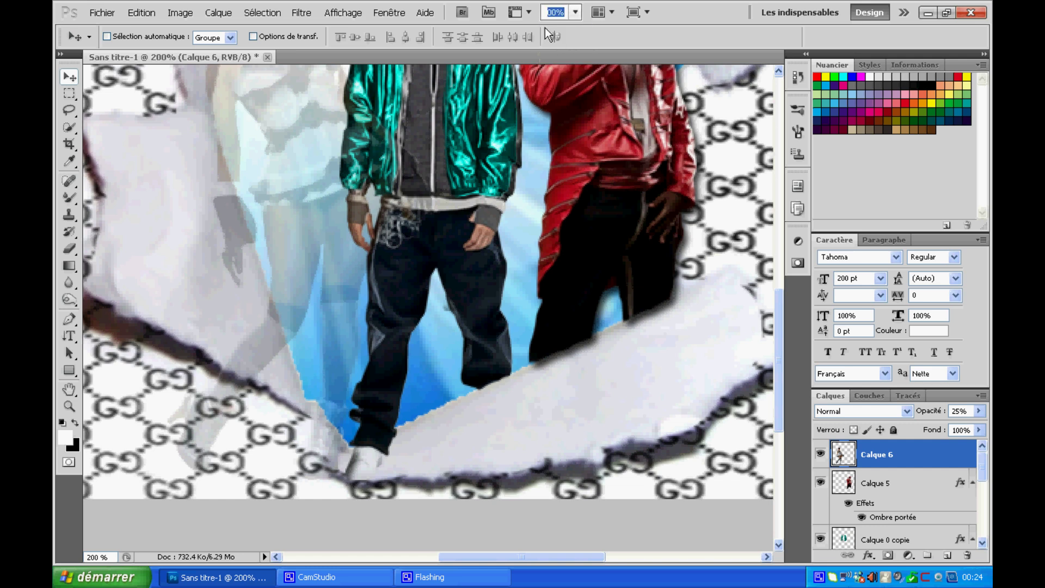
pyautogui.write('300')
pyautogui.press('Return')
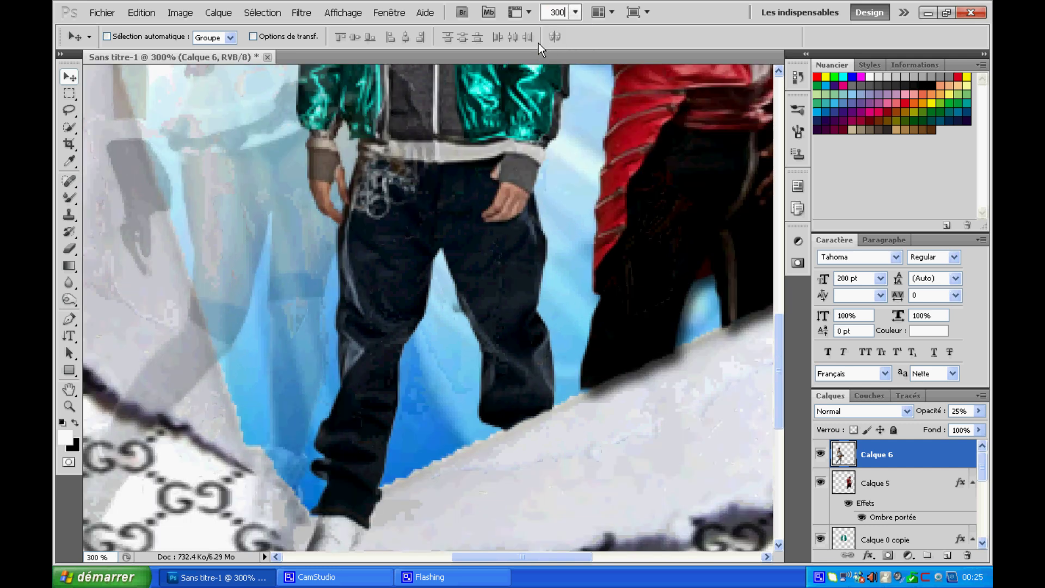
pyautogui.click(227, 558)
pyautogui.moveTo(459, 557); pyautogui.dragTo(419, 559)
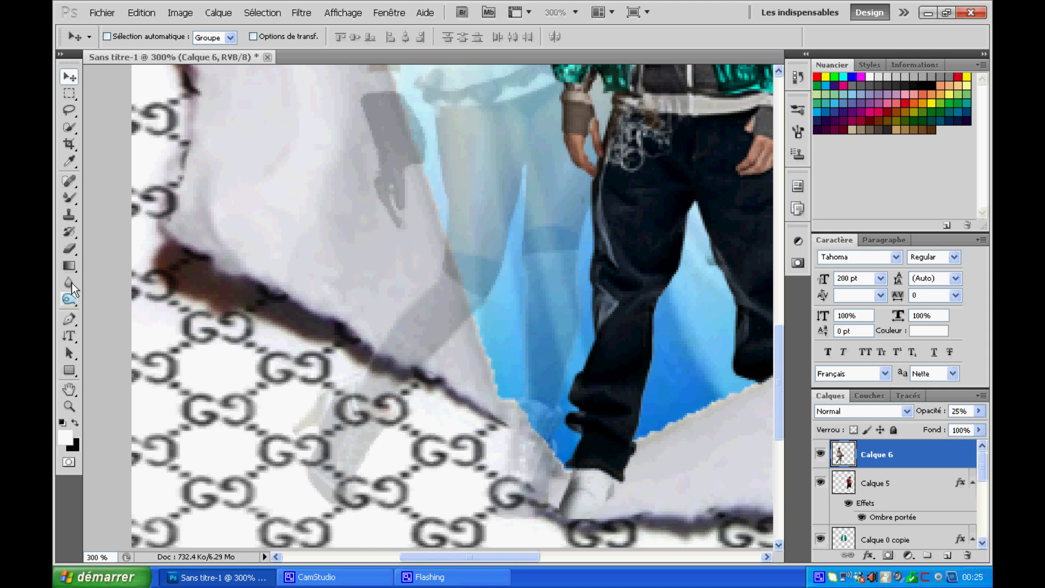
pyautogui.click(69, 249)
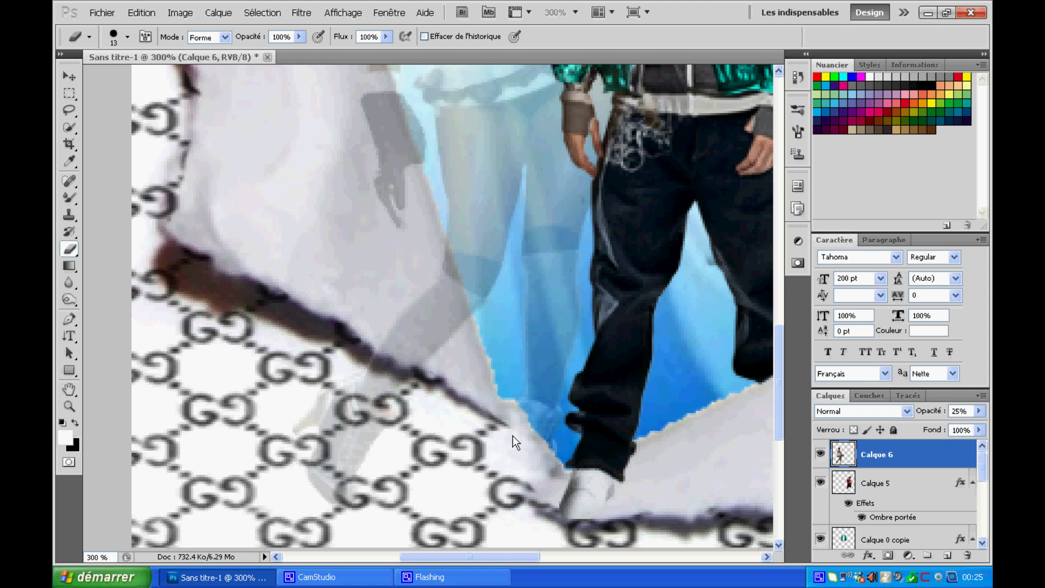
pyautogui.moveTo(478, 431)
pyautogui.mouseDown()
pyautogui.moveTo(323, 420)
pyautogui.moveTo(342, 409)
pyautogui.moveTo(362, 445)
pyautogui.moveTo(402, 338)
pyautogui.mouseUp()
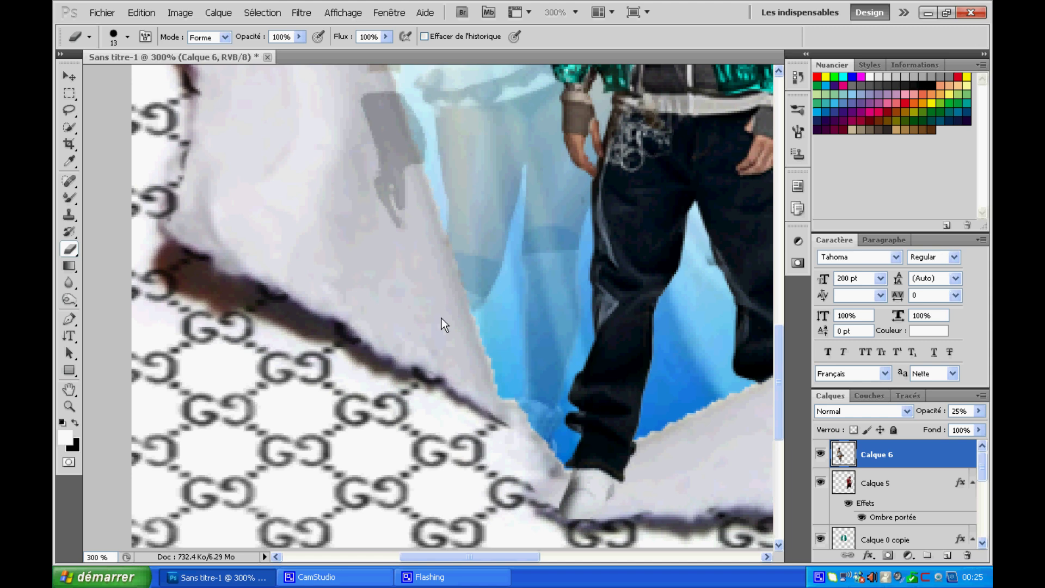
pyautogui.scroll(10, 392, 316)
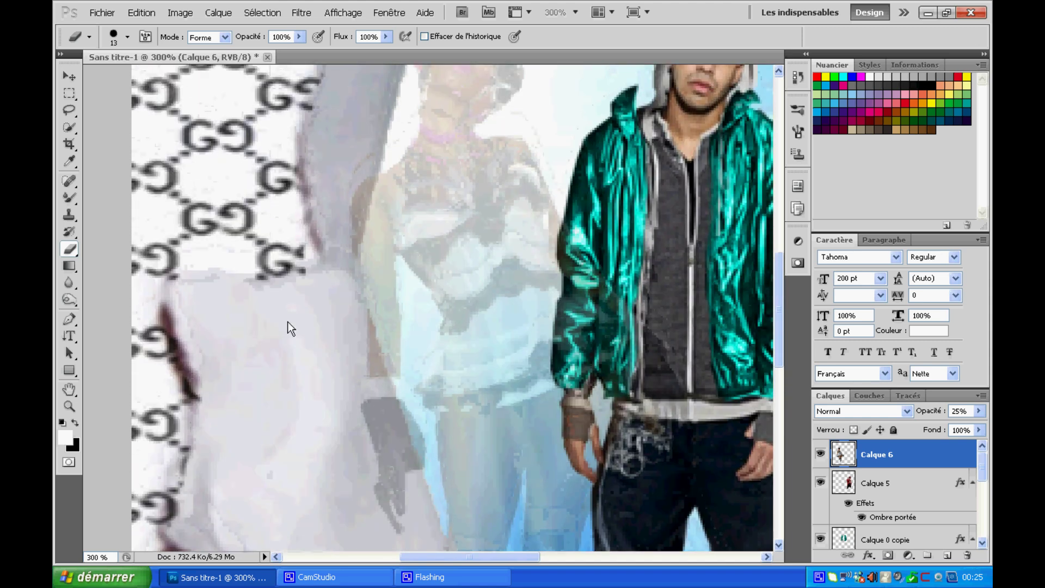
pyautogui.scroll(-8, 267, 257)
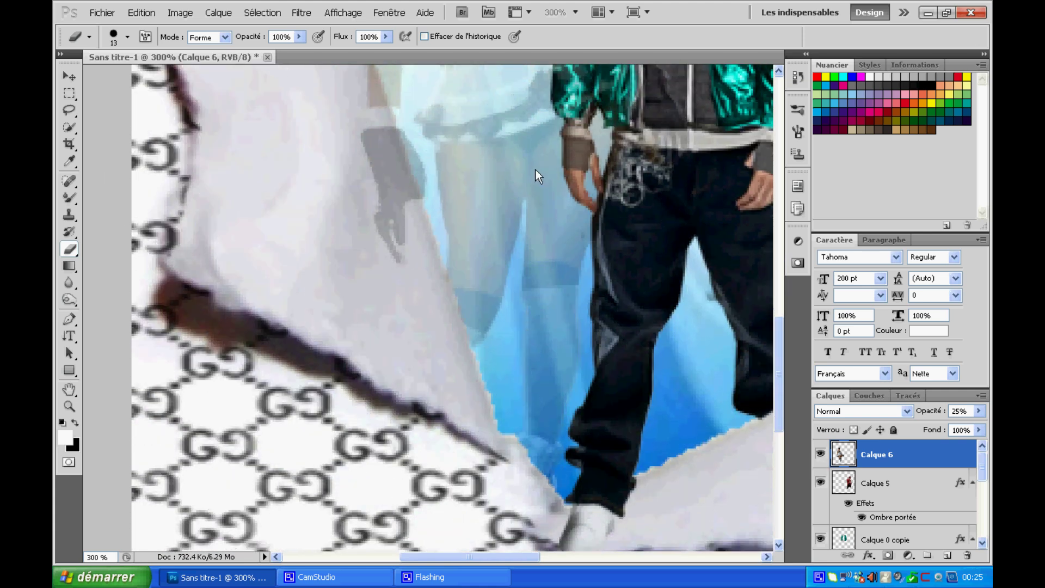
# Restore the opacity of Calque 6 to 100%.
pyautogui.click(575, 12)
pyautogui.click(560, 54)
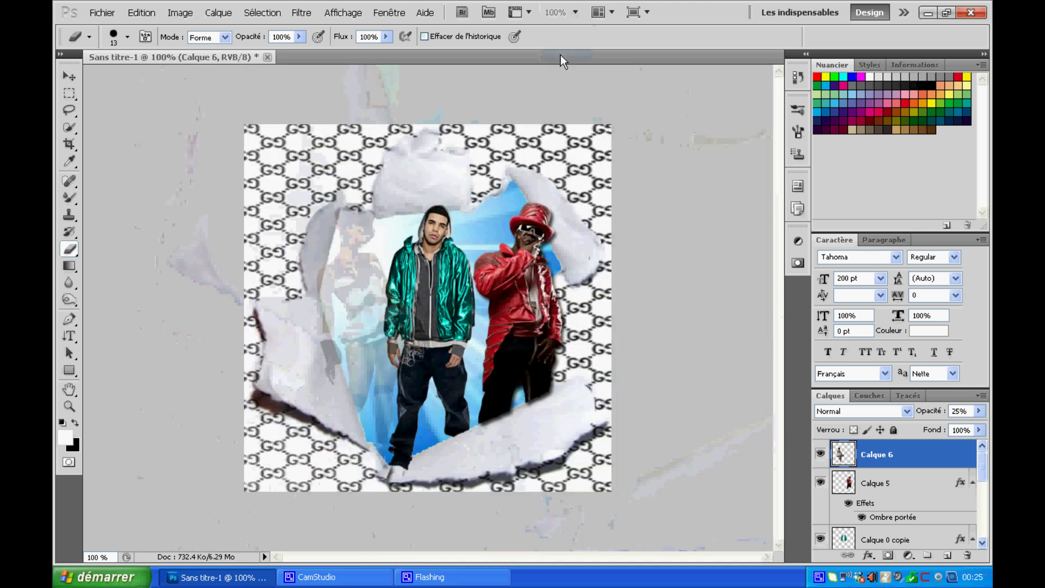
pyautogui.click(978, 411)
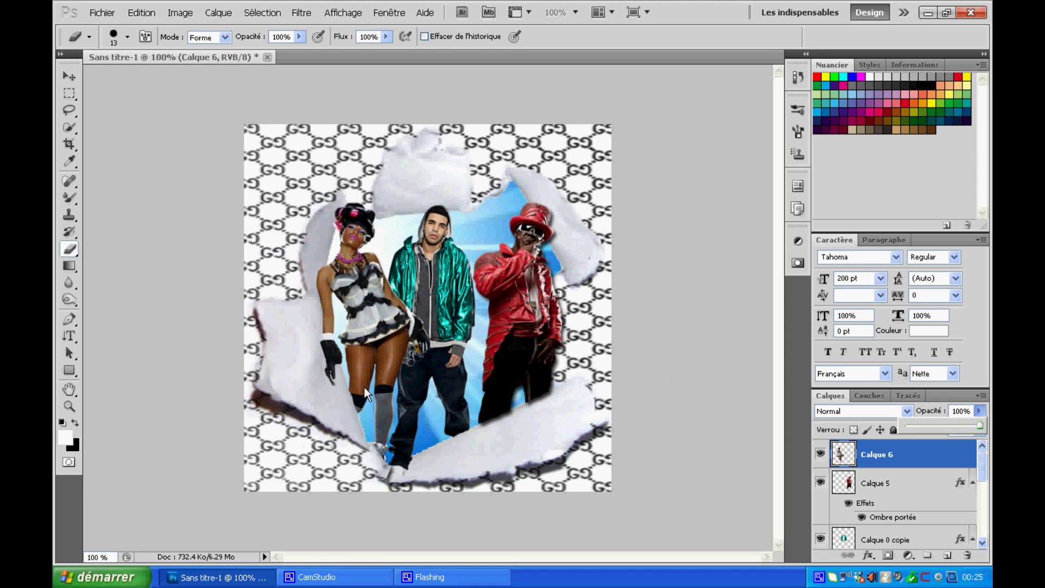
# Apply an inner shadow (Ombre interne) layer style to Calque 6, leaving the drop shadow off.
pyautogui.rightClick(928, 448)
pyautogui.click(845, 173)
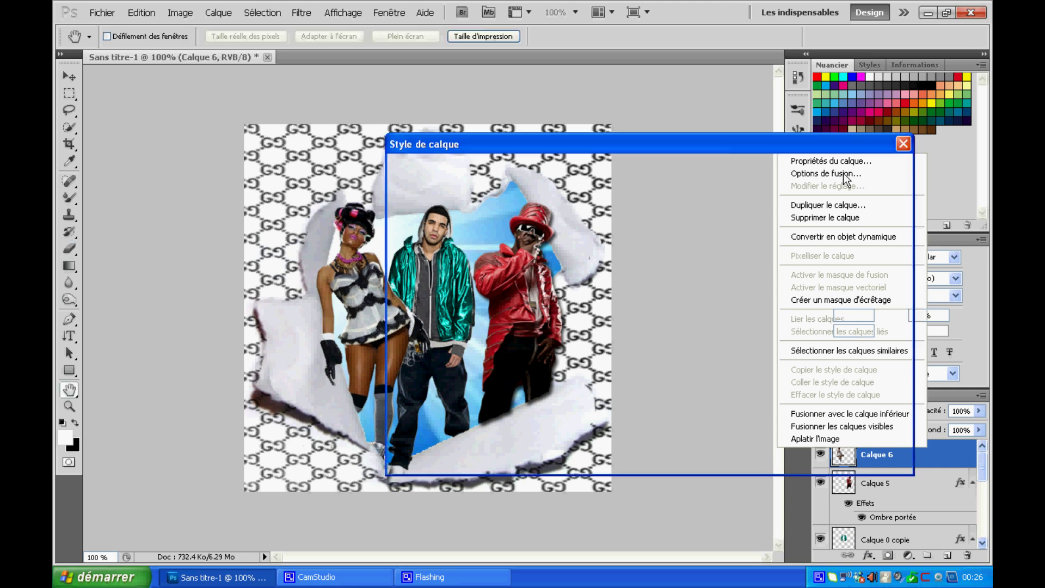
pyautogui.moveTo(602, 139); pyautogui.dragTo(709, 137)
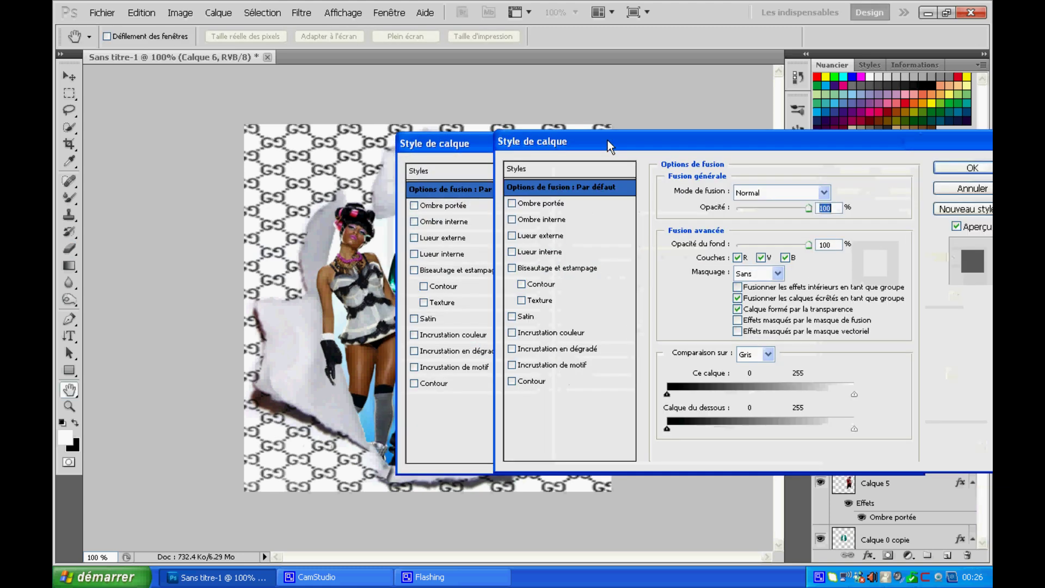
pyautogui.click(513, 204)
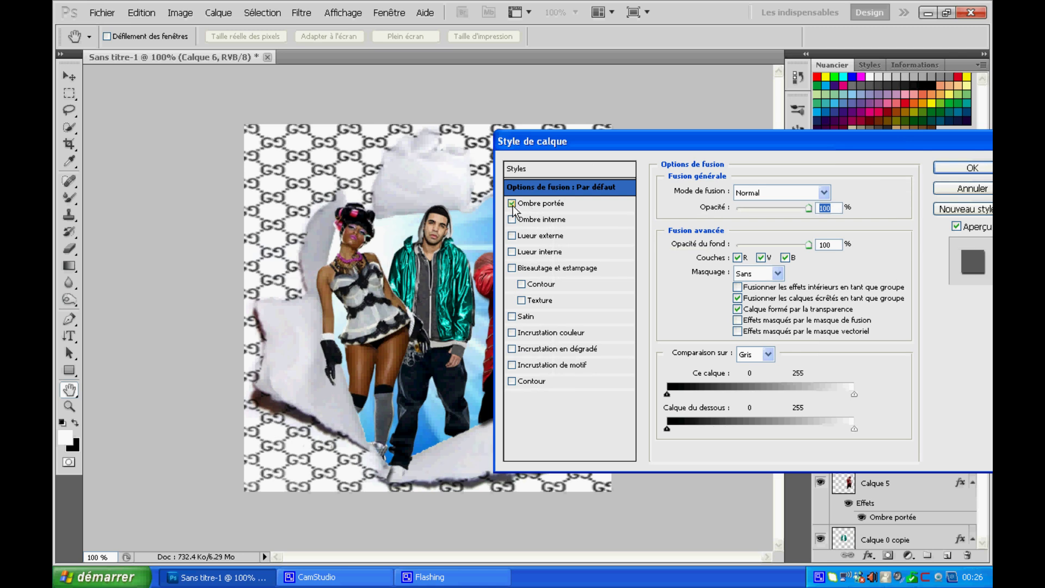
pyautogui.click(513, 204)
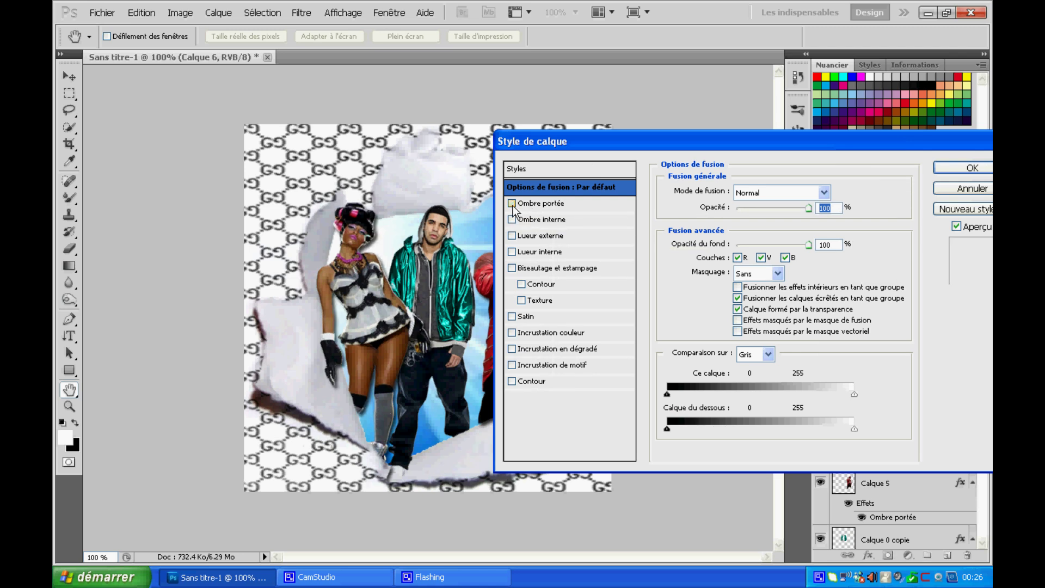
pyautogui.click(512, 220)
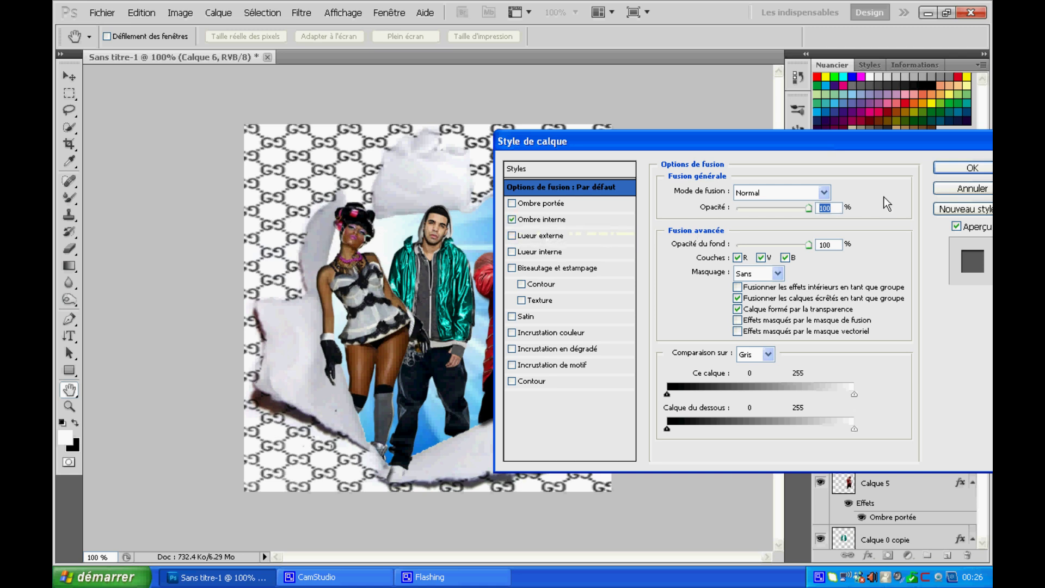
pyautogui.click(962, 168)
pyautogui.press('e')
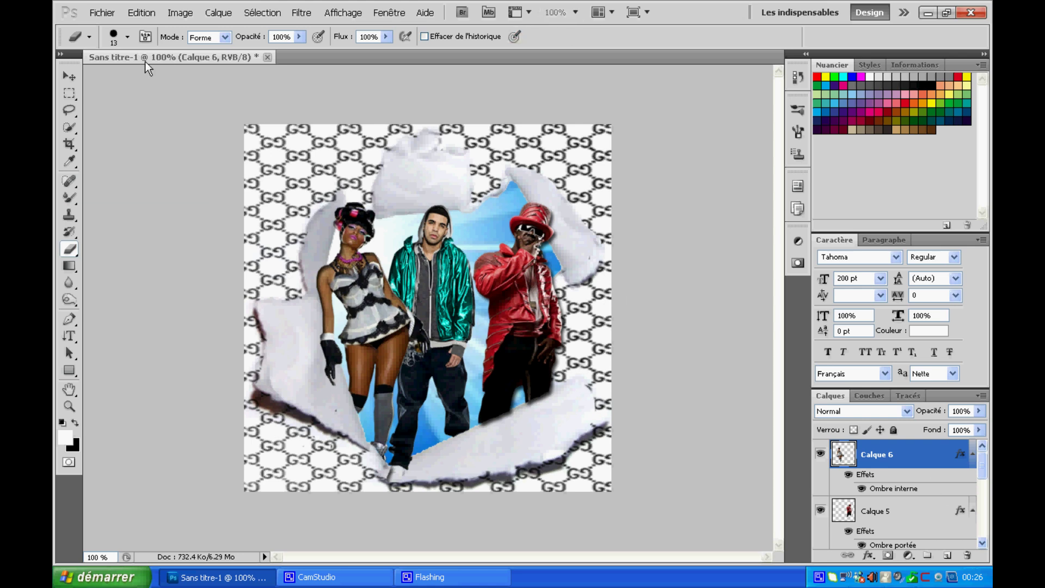
# Add the horizontal text "swag" in 20 pt Tahoma over the Gucci pattern at the canvas's upper-left corner.
pyautogui.click(69, 77)
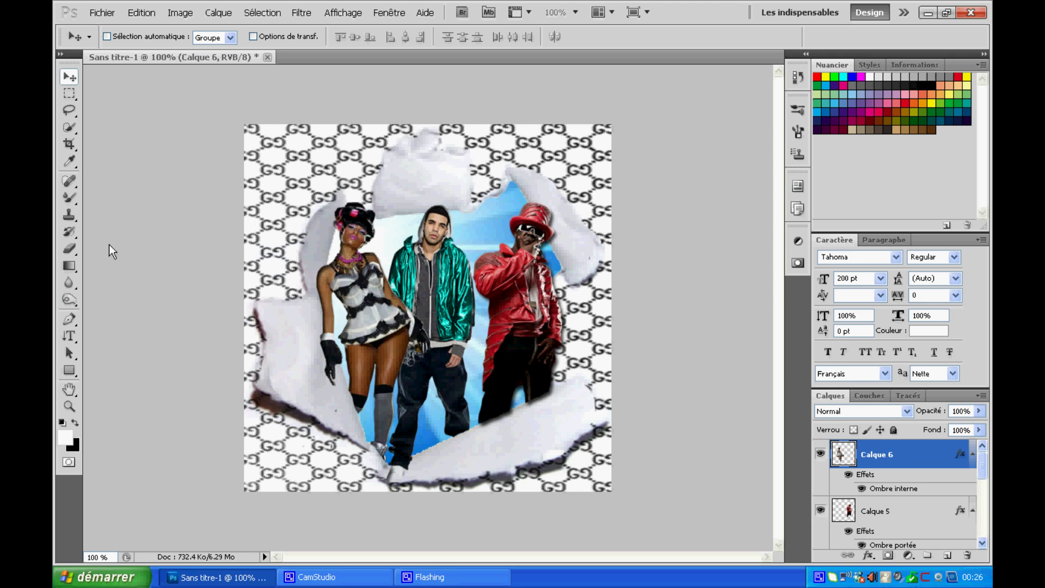
pyautogui.click(75, 337)
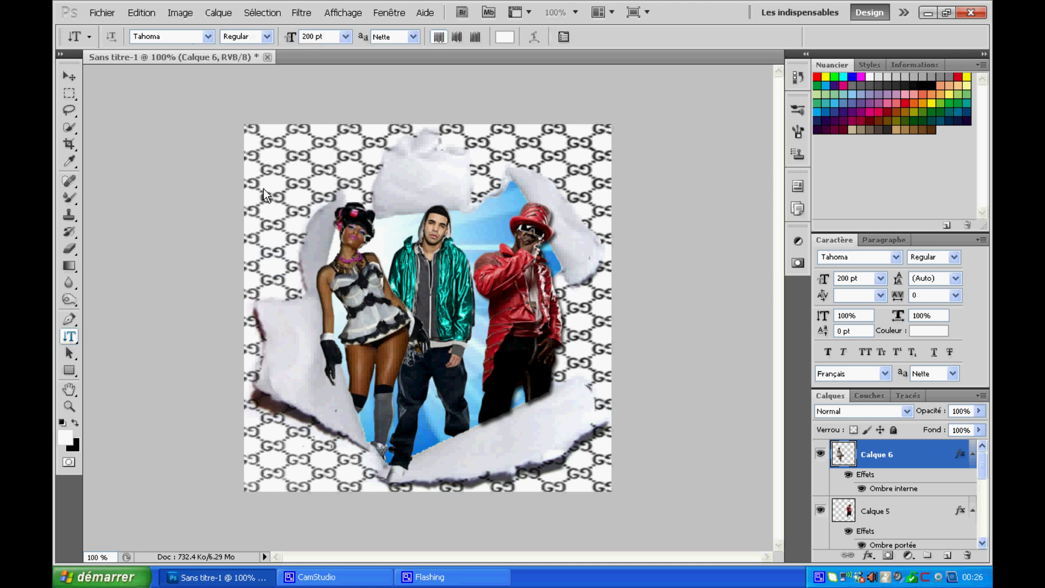
pyautogui.click(70, 343)
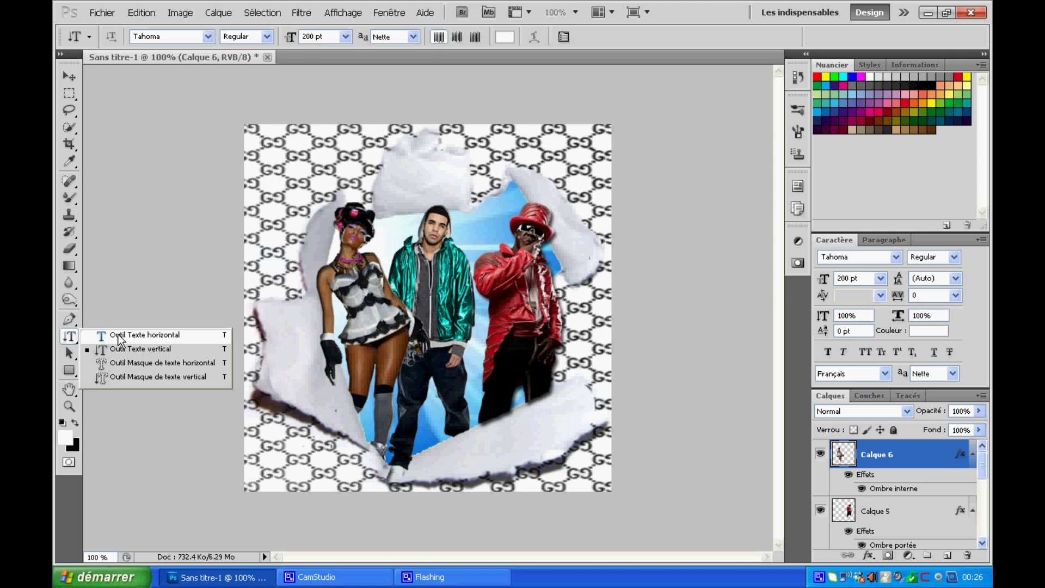
pyautogui.click(109, 334)
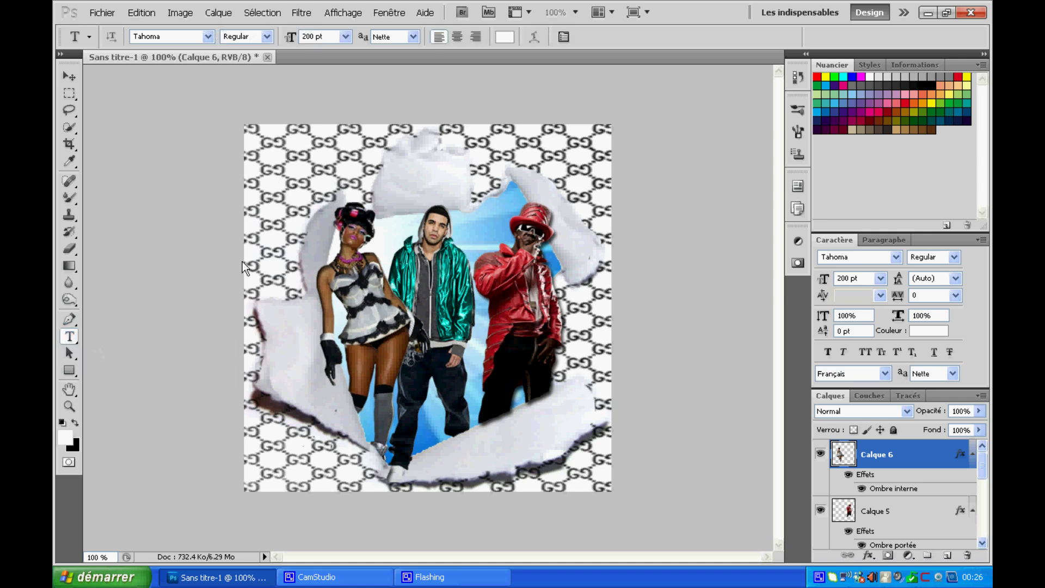
pyautogui.click(263, 149)
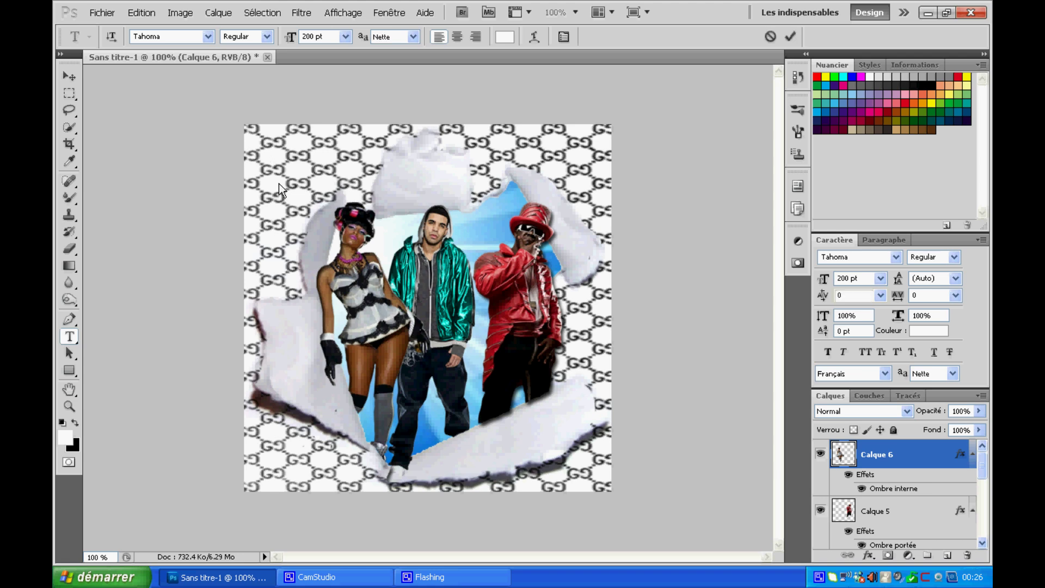
pyautogui.click(345, 37)
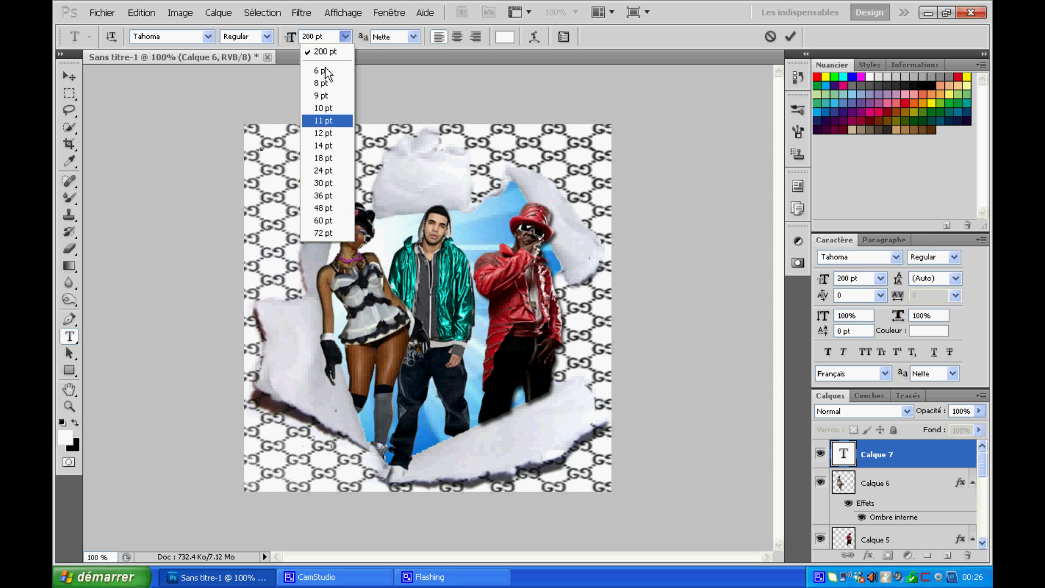
pyautogui.click(327, 37)
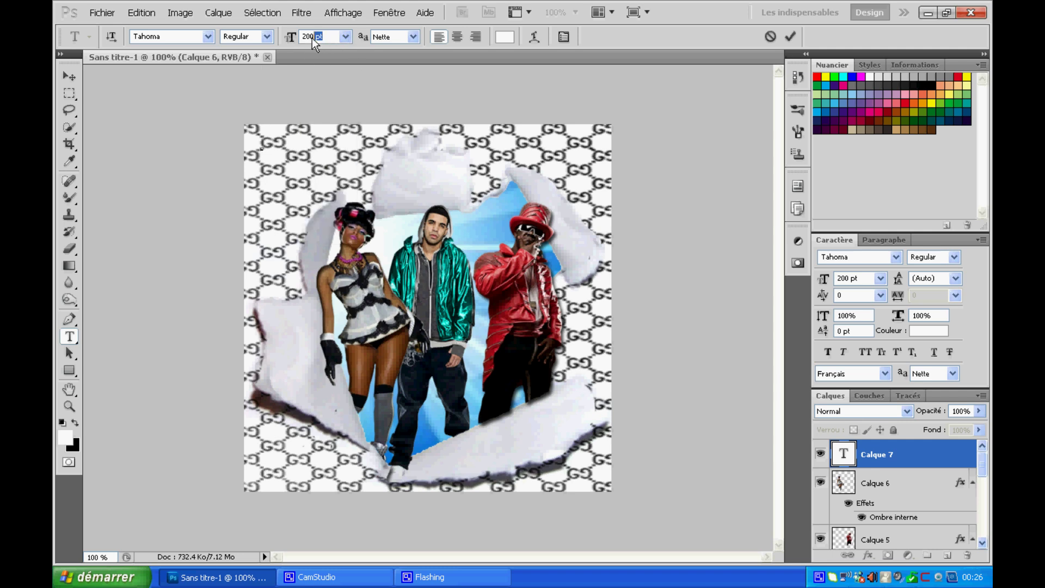
pyautogui.press('BackSpace')
pyautogui.press('Return')
pyautogui.write('Young Money')
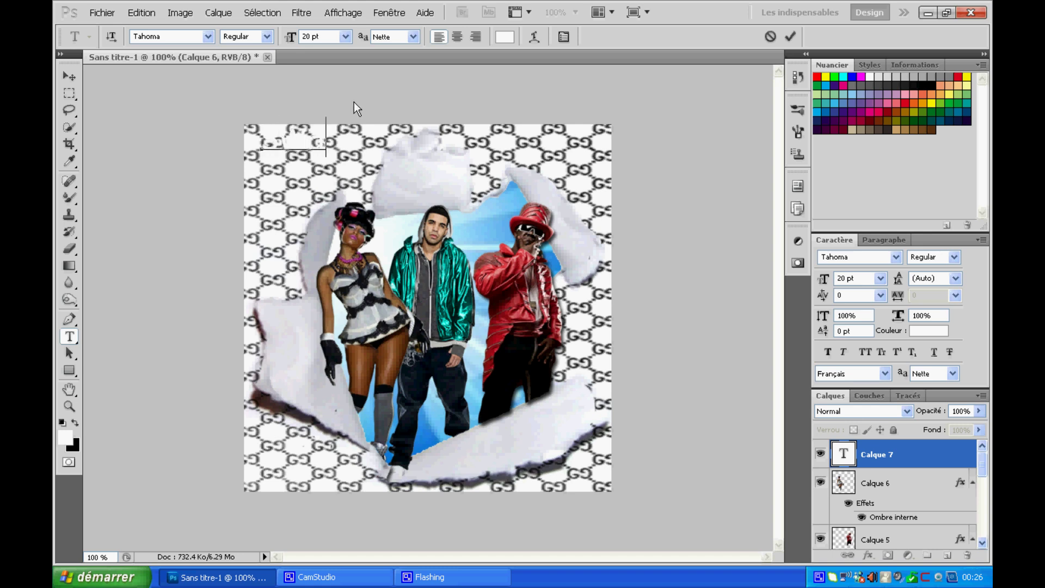
pyautogui.write(' Ent')
# Colour the "swag" text cyan and move it slightly downward on the canvas.
pyautogui.moveTo(340, 141); pyautogui.dragTo(265, 138)
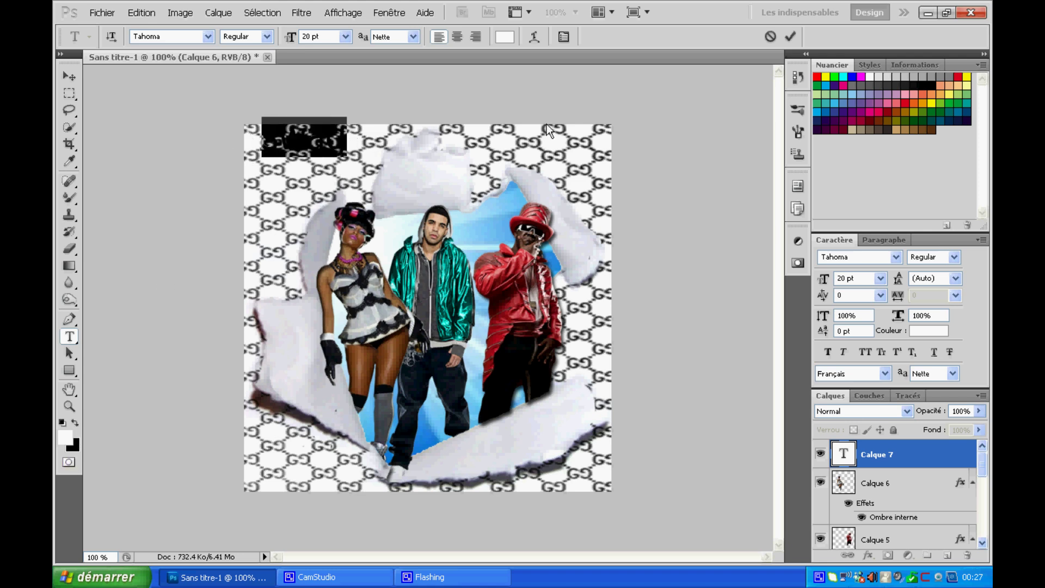
pyautogui.click(844, 76)
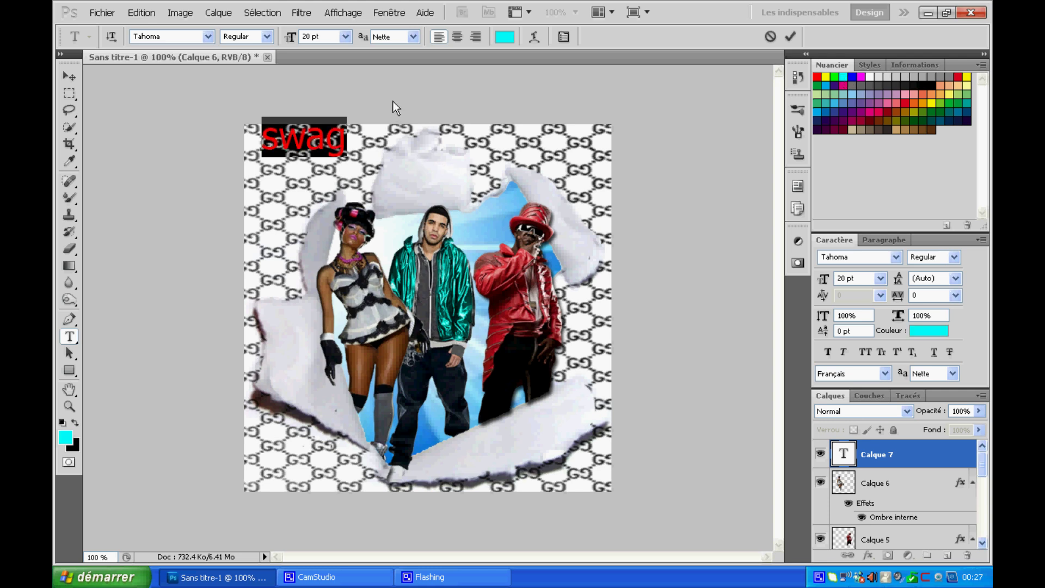
pyautogui.click(285, 142)
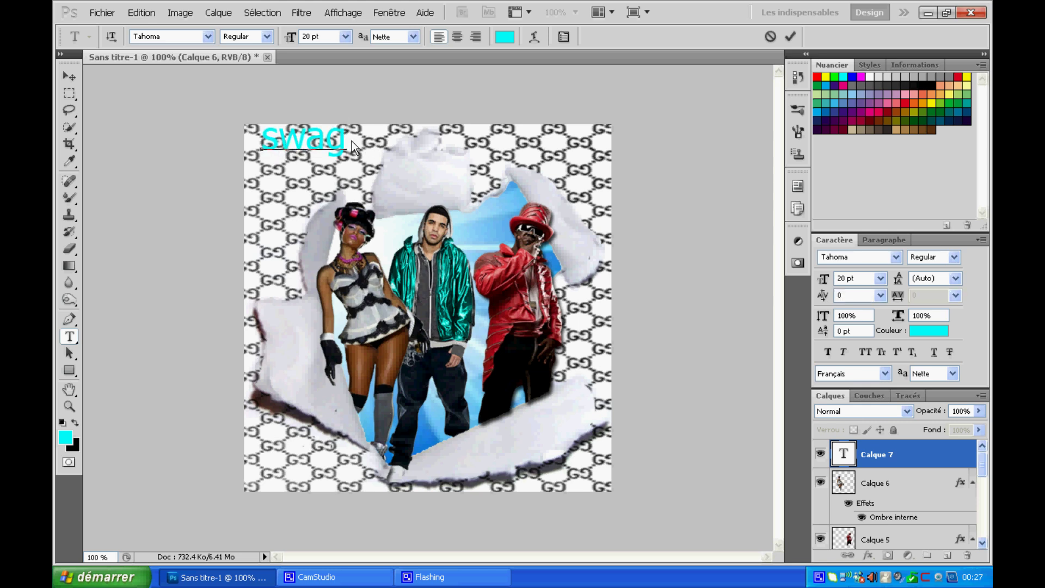
pyautogui.click(74, 76)
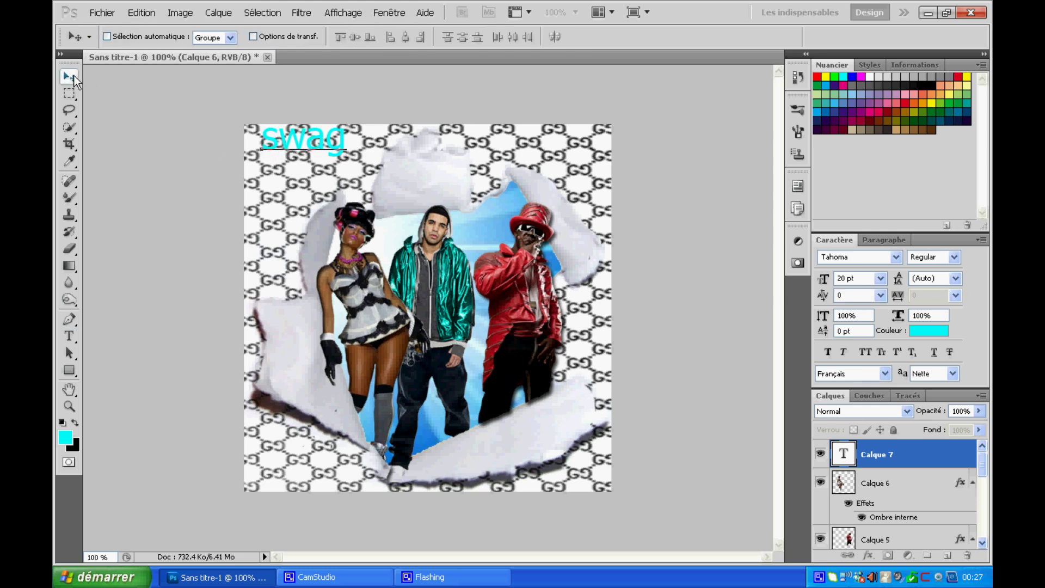
pyautogui.moveTo(302, 145); pyautogui.dragTo(300, 151)
# Replace the lowercase "swag" text with uppercase "SWAG".
pyautogui.click(69, 336)
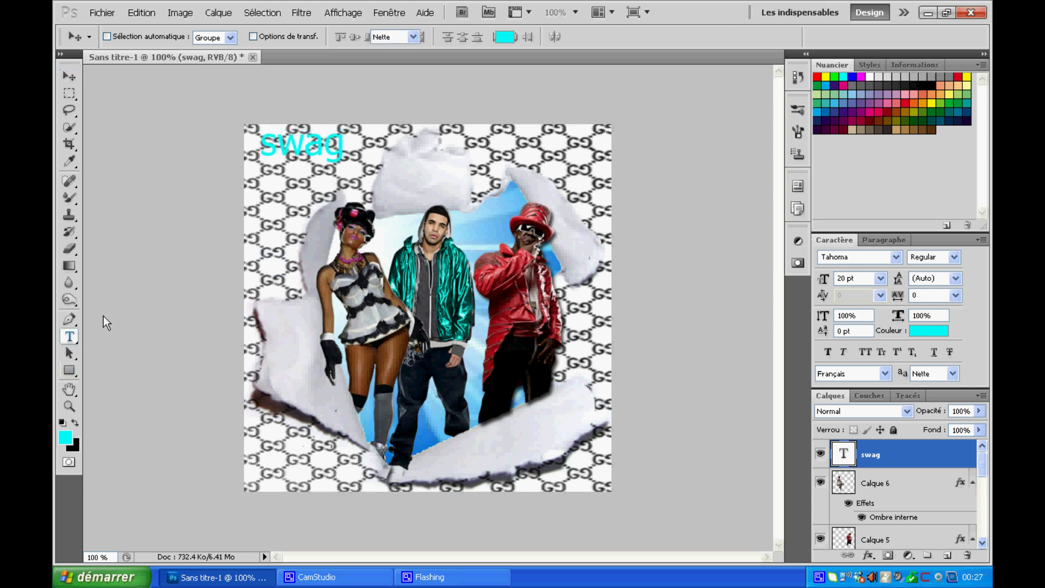
pyautogui.click(290, 149)
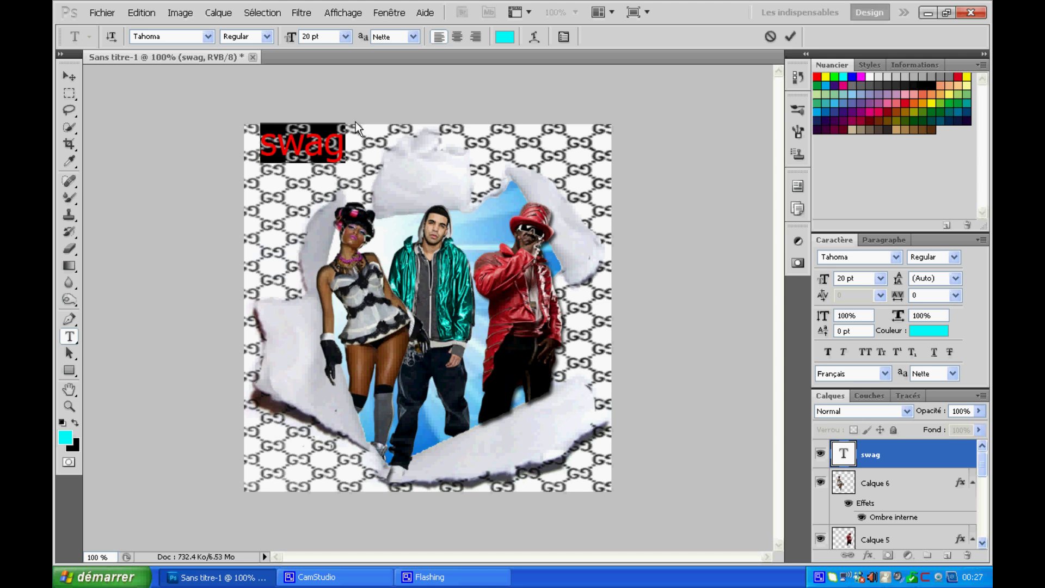
pyautogui.press('BackSpace')
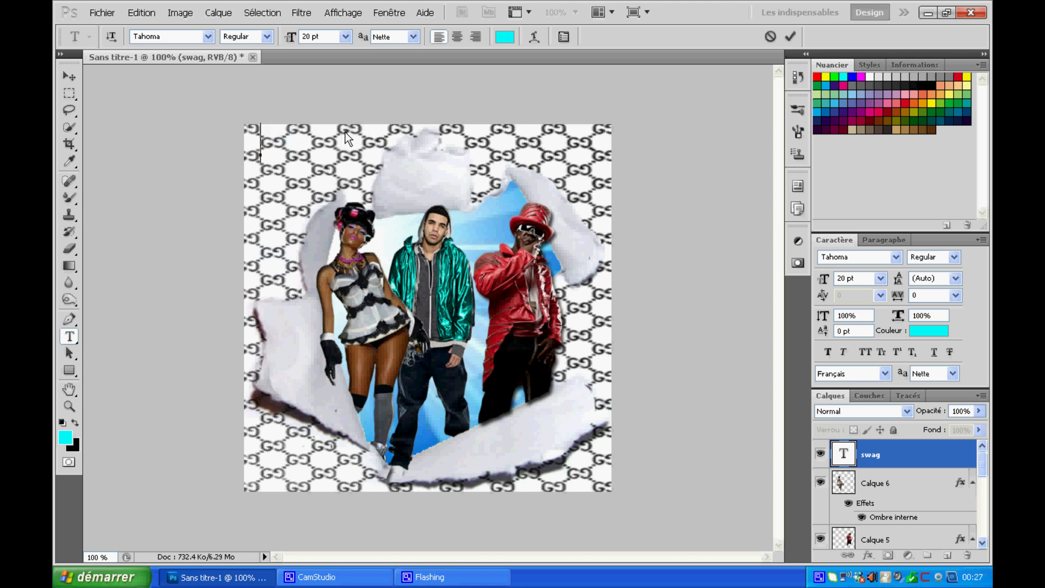
pyautogui.write('SWAG')
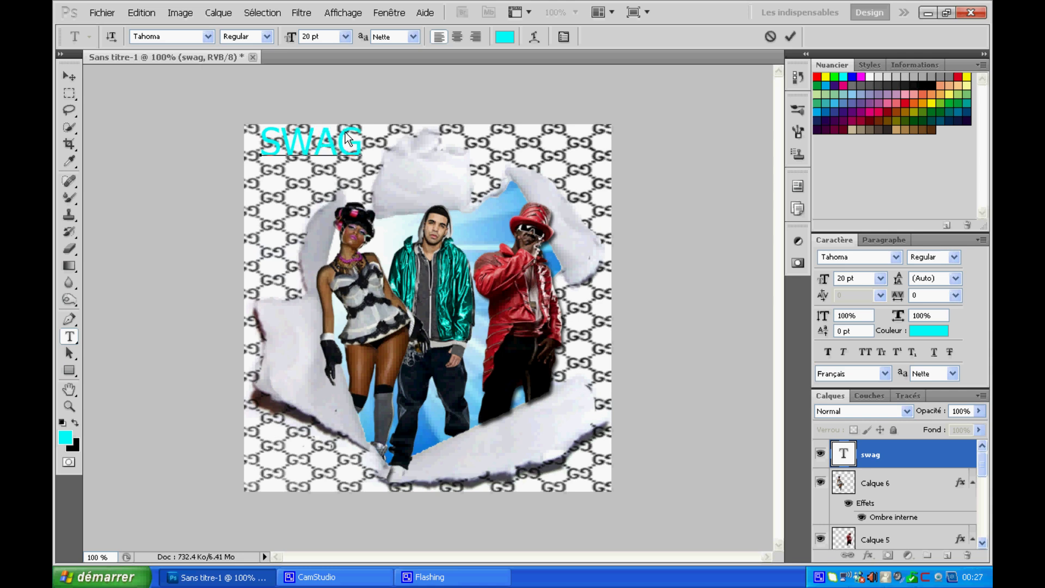
# Move the SWAG text slightly down and enable drop shadow, bevel and emboss, and stroke (Contour) effects on its layer.
pyautogui.click(69, 76)
pyautogui.moveTo(321, 142); pyautogui.dragTo(319, 155)
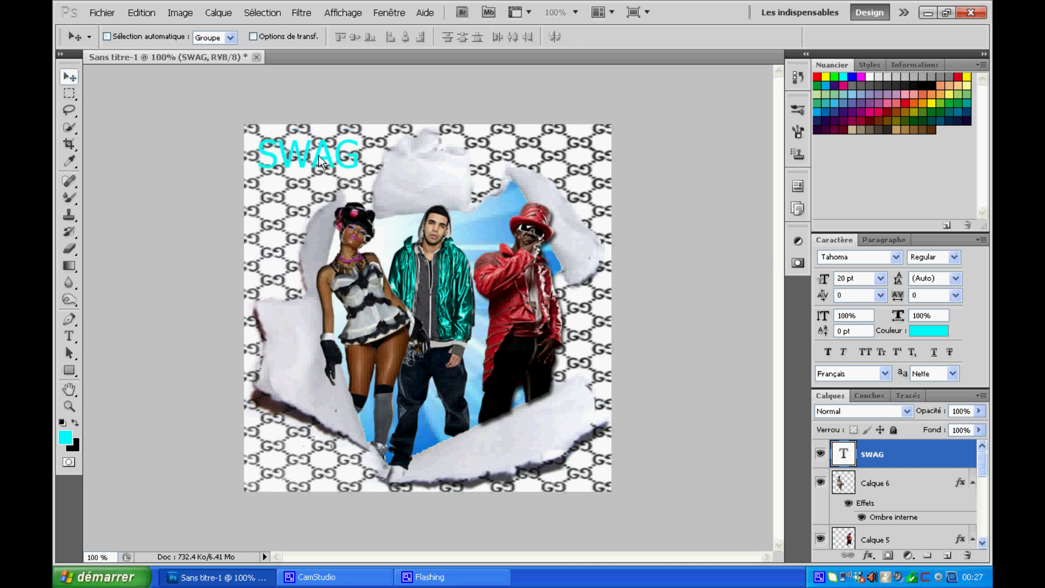
pyautogui.rightClick(926, 453)
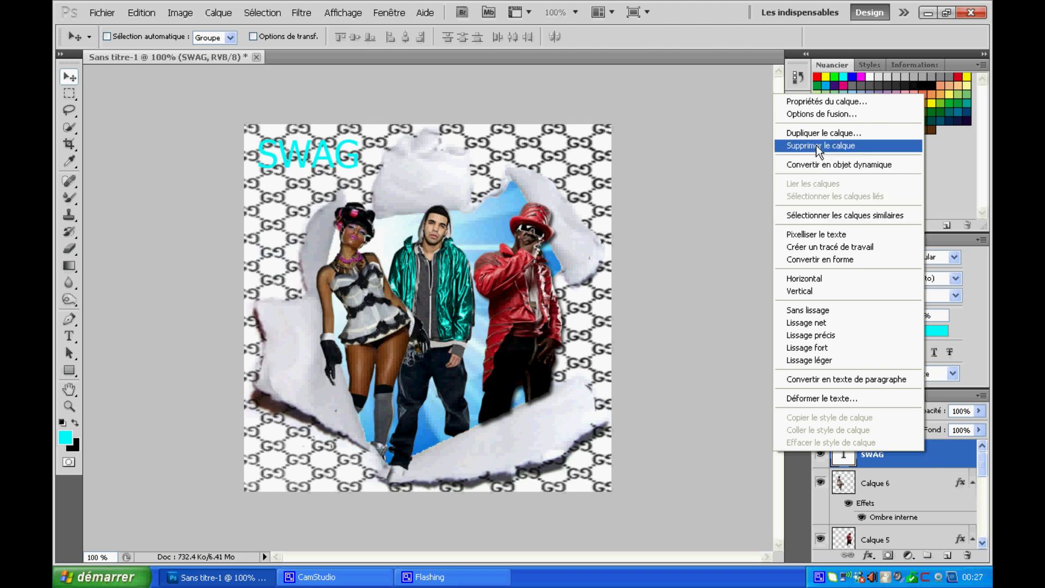
pyautogui.click(831, 117)
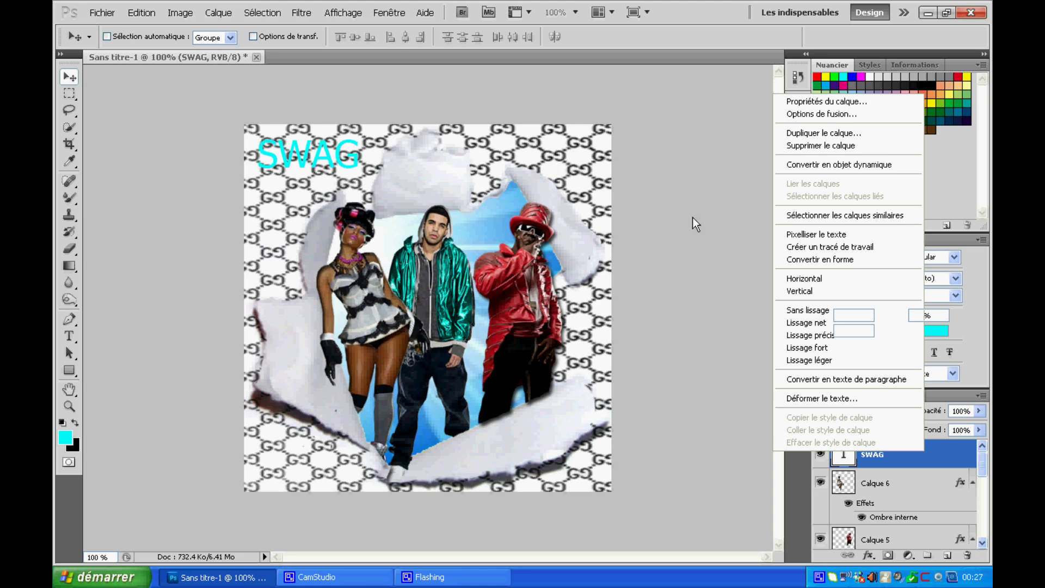
pyautogui.press('h')
pyautogui.click(828, 111)
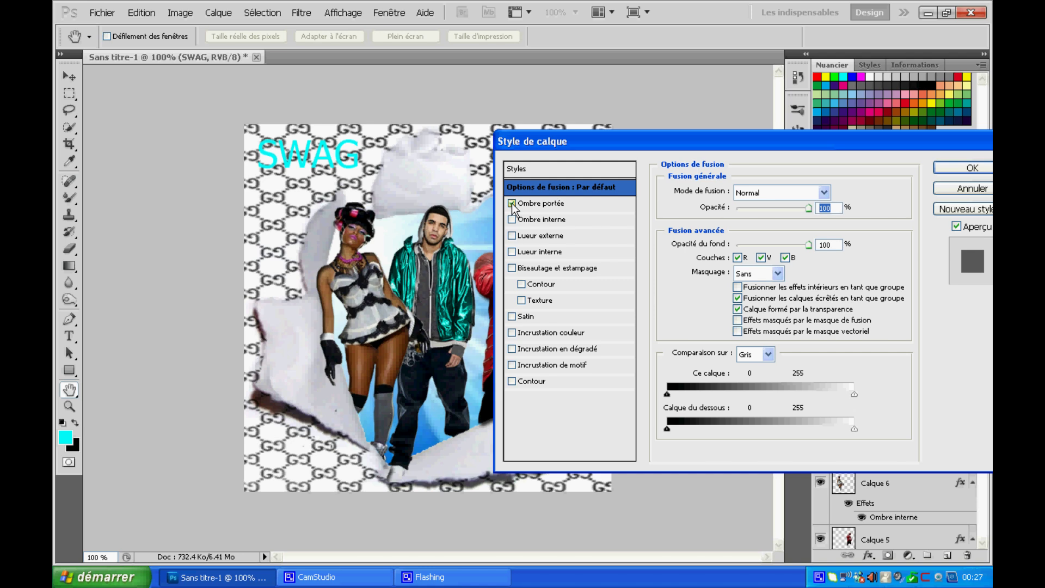
pyautogui.click(513, 269)
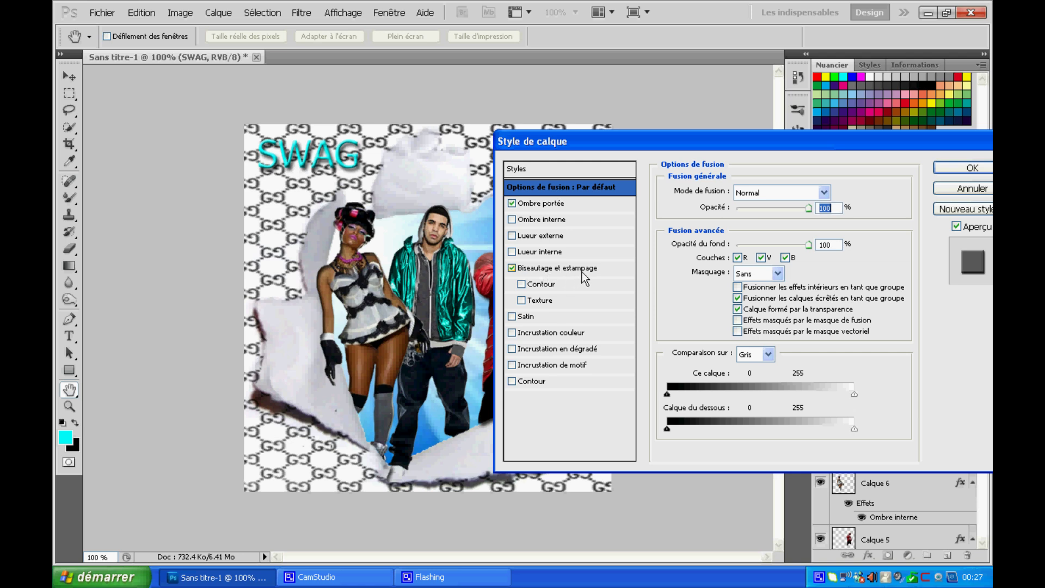
pyautogui.click(512, 381)
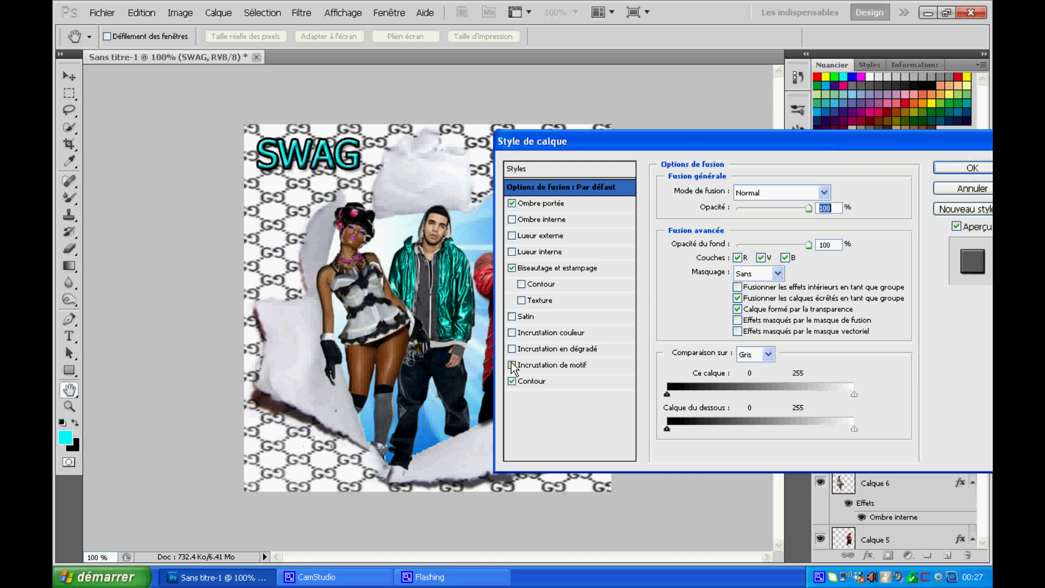
# Try colour overlay, satin, inner shadow and outer glow effects on the SWAG text.
pyautogui.click(512, 333)
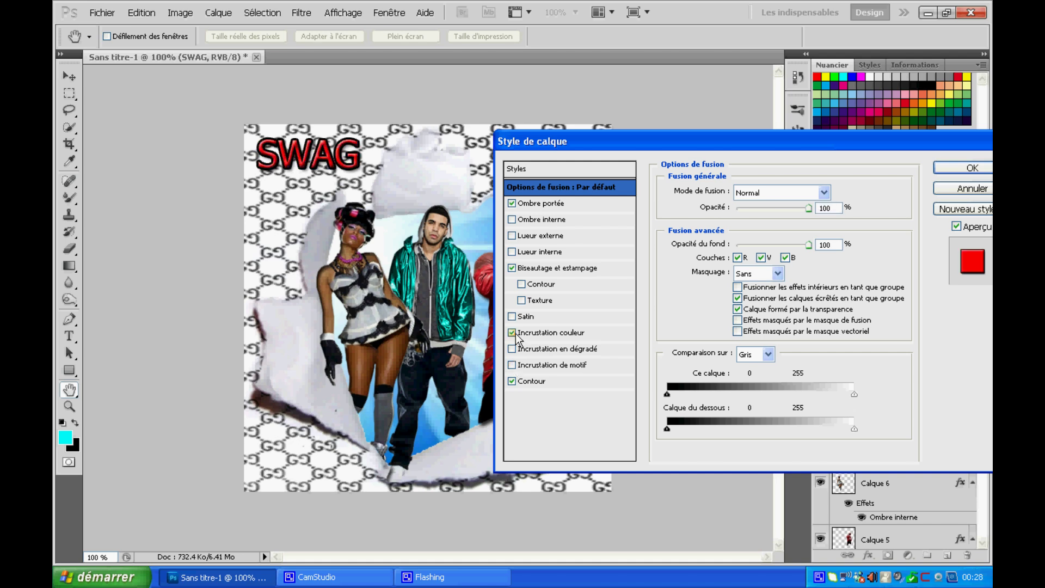
pyautogui.click(512, 333)
pyautogui.click(513, 318)
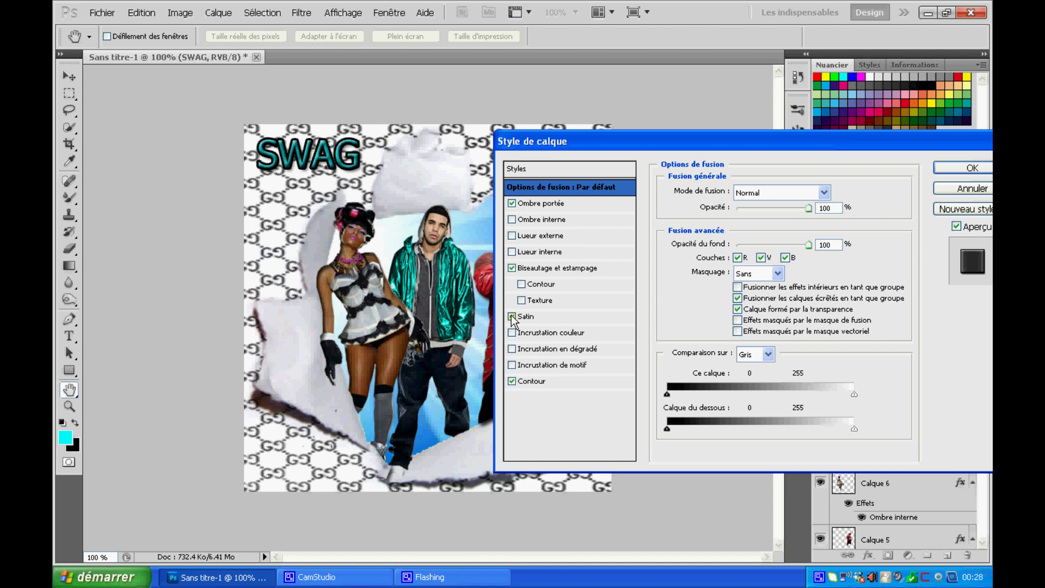
pyautogui.click(512, 318)
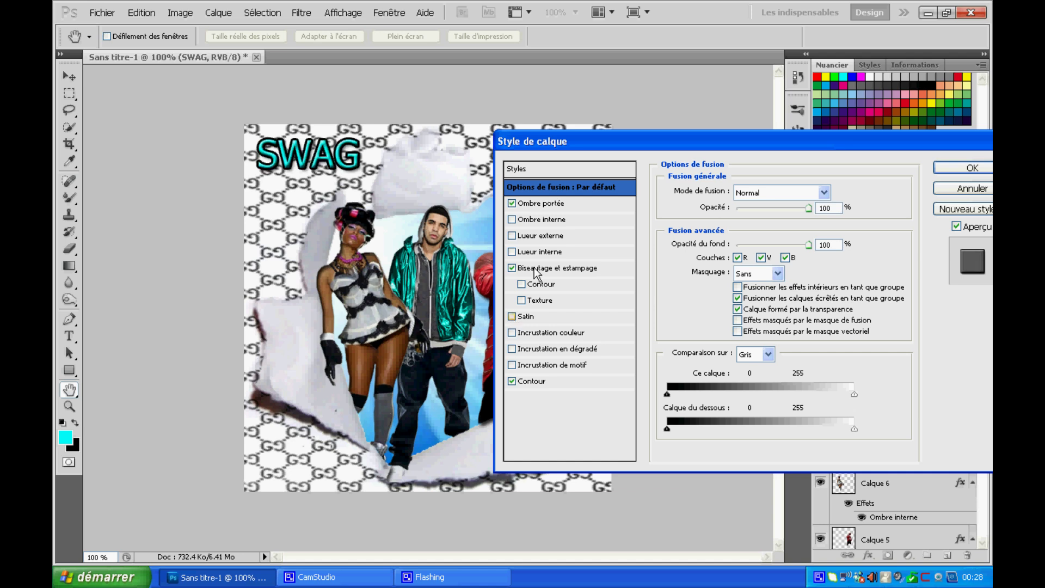
pyautogui.click(513, 220)
pyautogui.click(512, 220)
pyautogui.click(512, 237)
# Confirm the SWAG layer style with drop shadow, bevel and stroke only, and nudge the text slightly.
pyautogui.moveTo(838, 138); pyautogui.dragTo(753, 132)
pyautogui.click(888, 162)
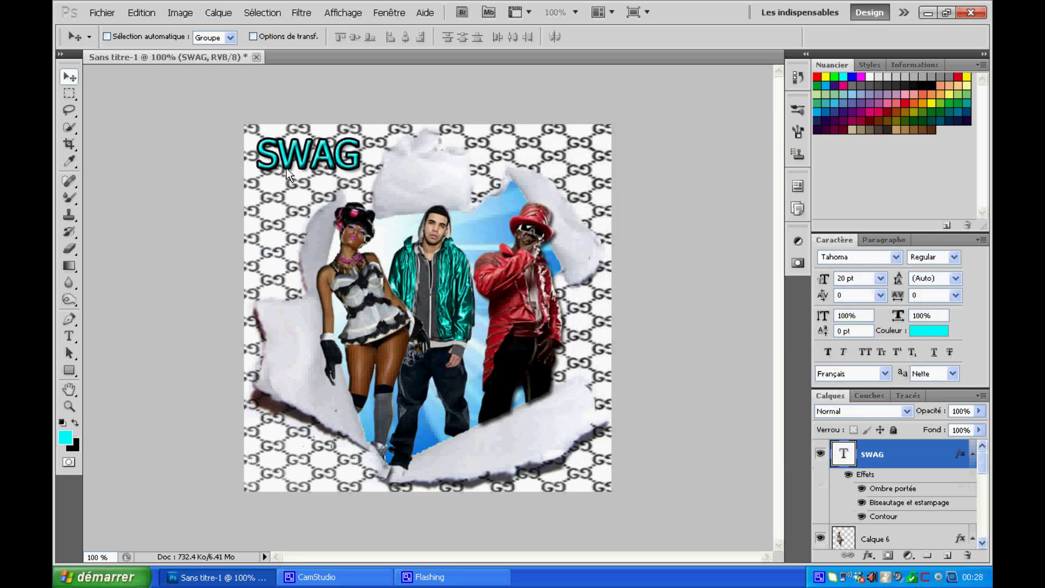
pyautogui.moveTo(300, 164); pyautogui.dragTo(299, 161)
# Add the horizontal text "MUSIC" in 20 pt Tahoma over the torn paper near the canvas's lower-right corner.
pyautogui.click(70, 337)
pyautogui.click(520, 460)
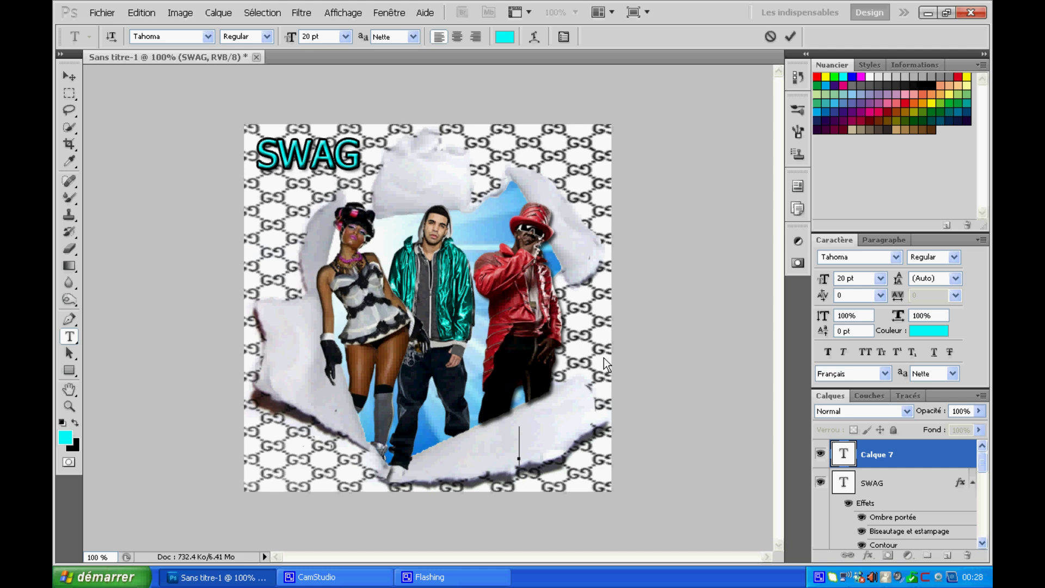
pyautogui.write('MUSIC')
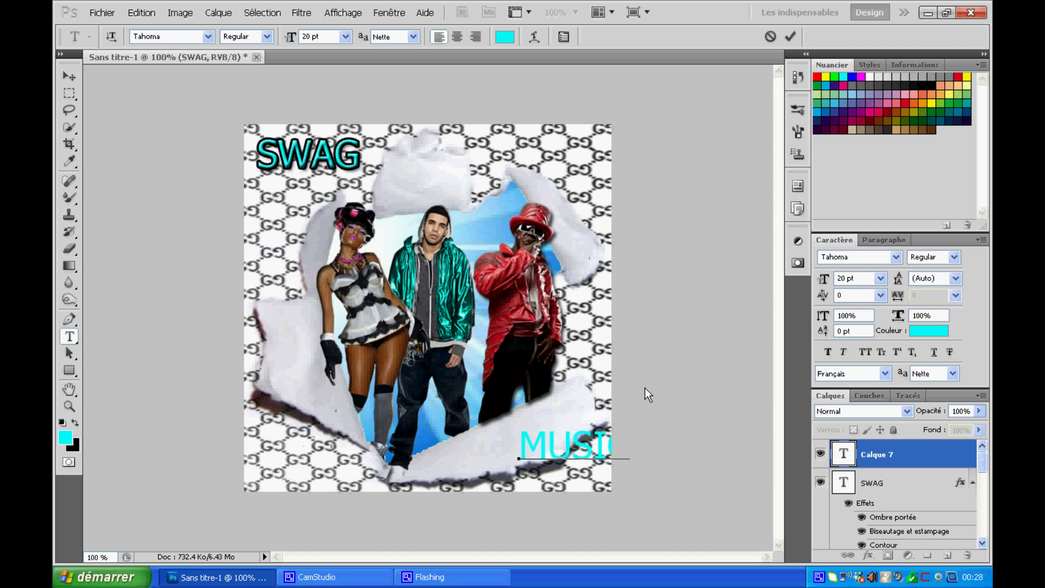
# Colour the MUSIC text red and shift it left and slightly down so it fits inside the canvas.
pyautogui.moveTo(634, 444); pyautogui.dragTo(507, 448)
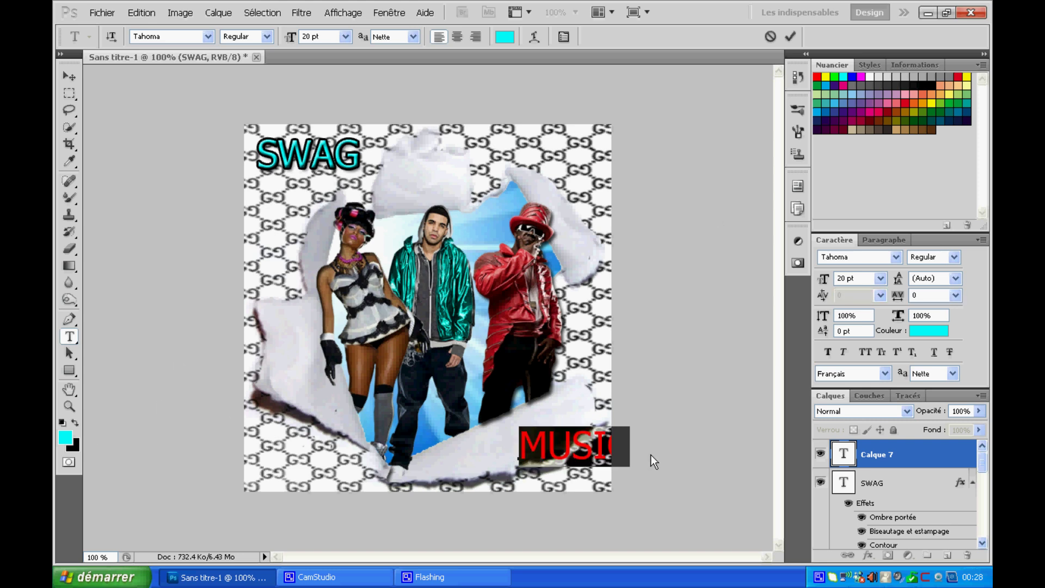
pyautogui.moveTo(525, 456); pyautogui.dragTo(644, 456)
pyautogui.click(818, 78)
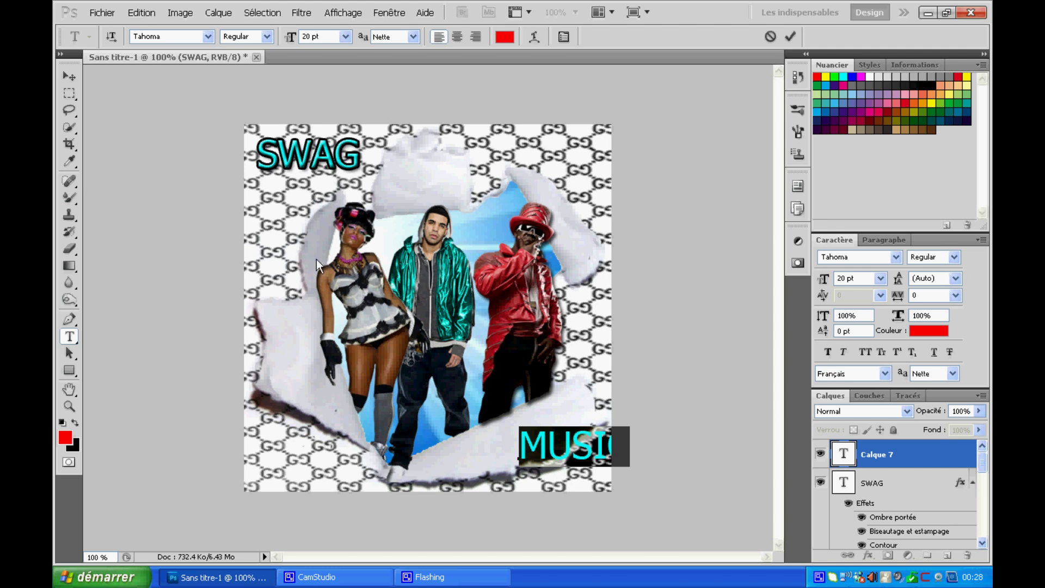
pyautogui.click(68, 77)
pyautogui.moveTo(545, 447); pyautogui.dragTo(487, 457)
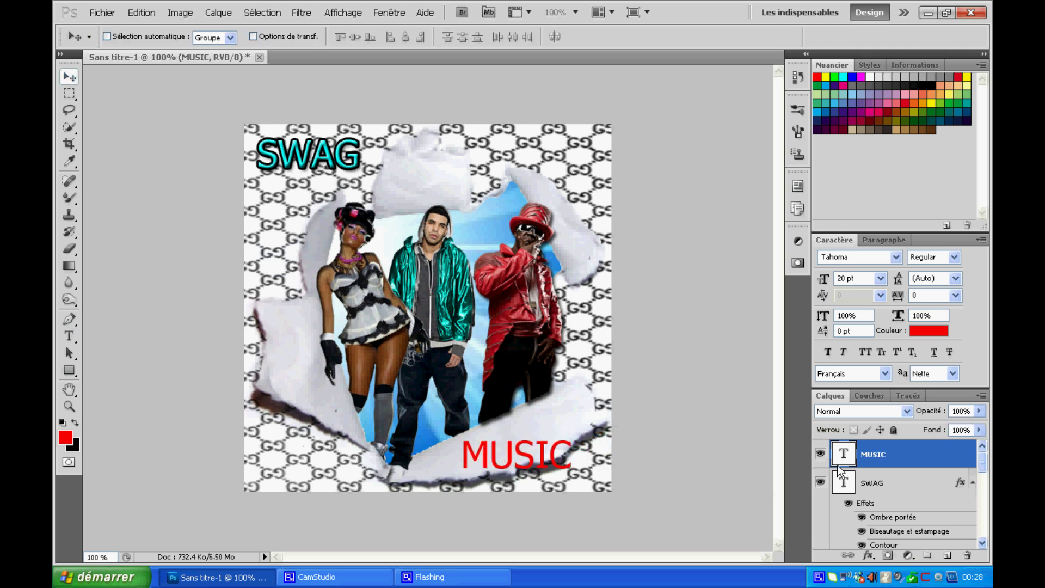
# Apply drop shadow, bevel and emboss, and stroke (Contour) layer effects to the MUSIC text.
pyautogui.rightClick(948, 455)
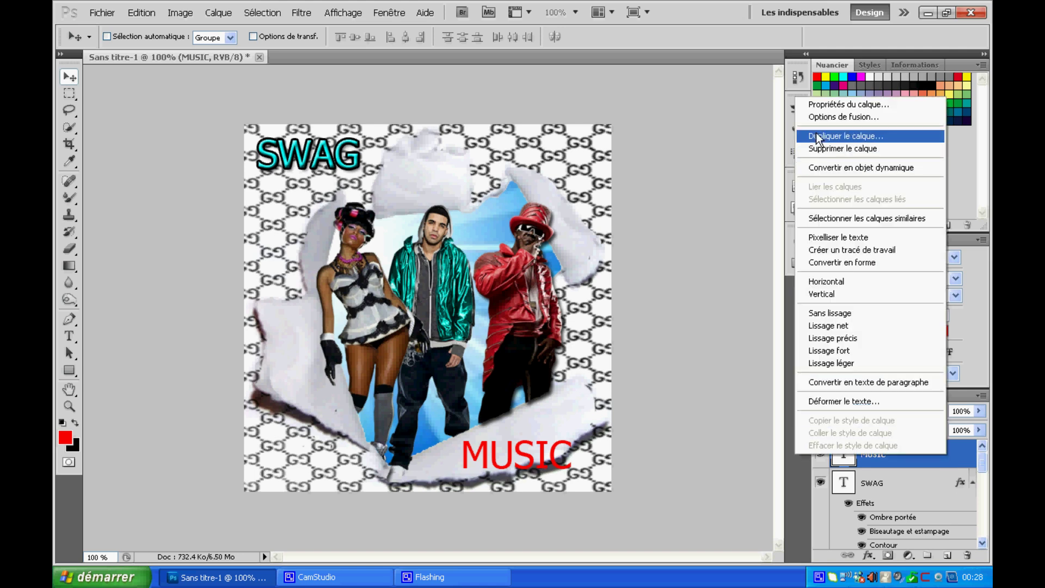
pyautogui.click(831, 117)
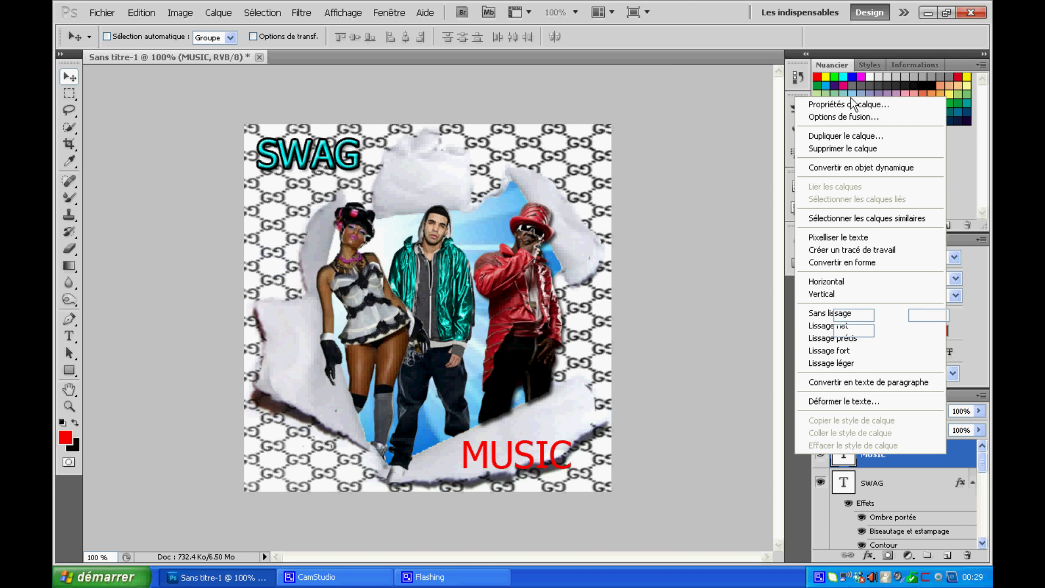
pyautogui.click(838, 118)
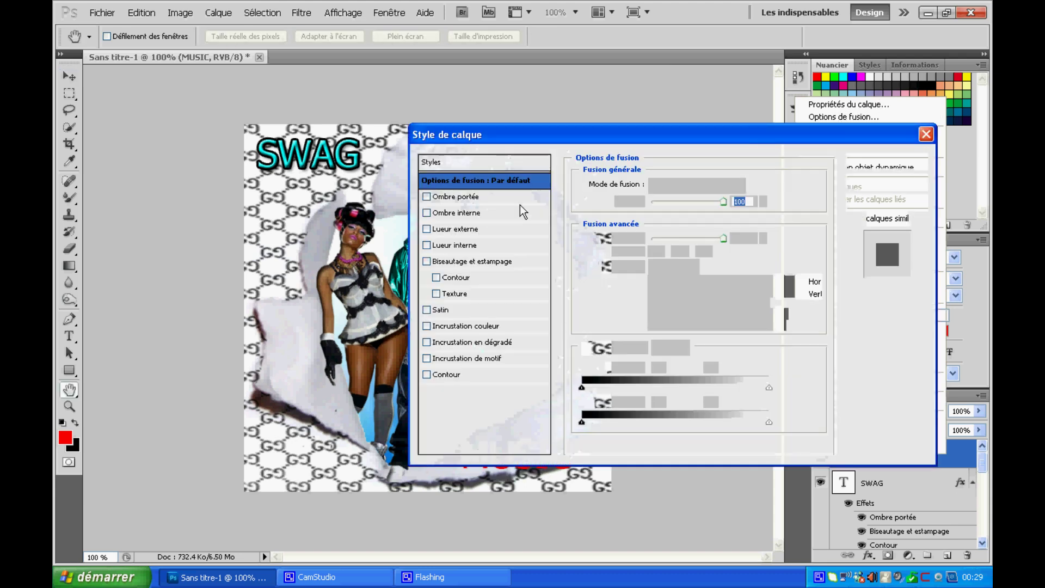
pyautogui.click(427, 197)
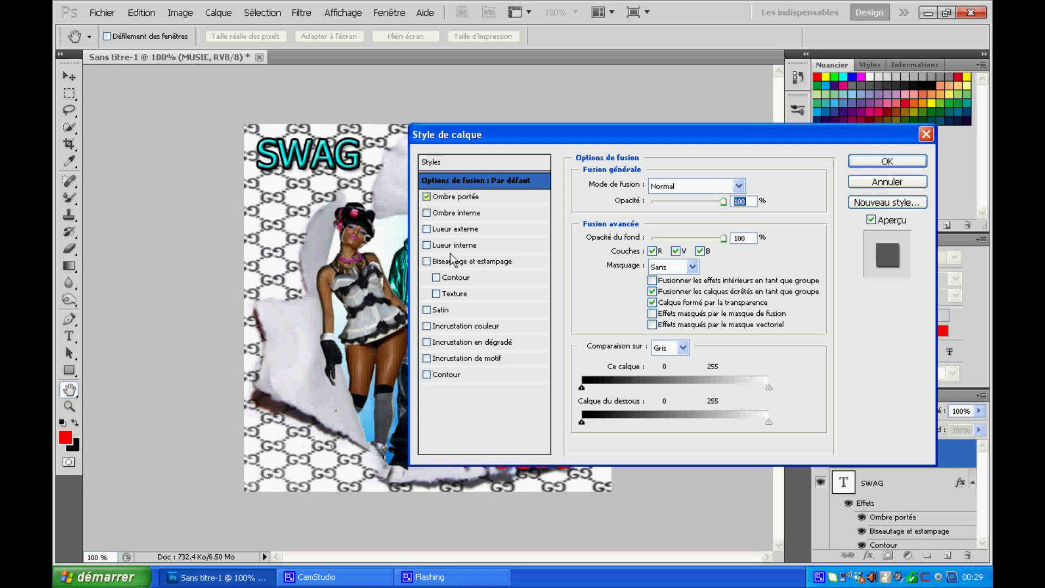
pyautogui.click(426, 262)
pyautogui.click(427, 375)
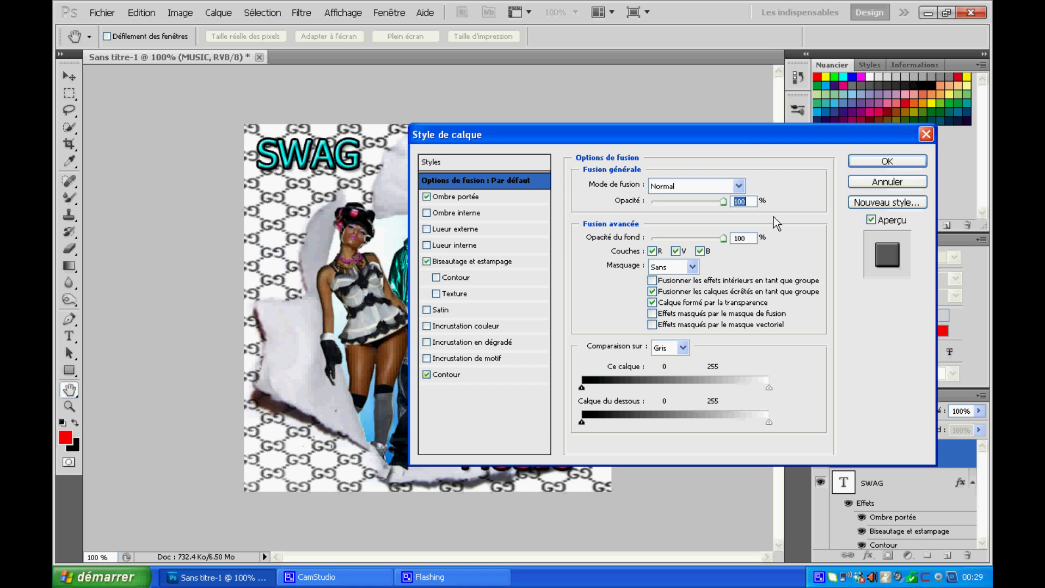
pyautogui.click(868, 158)
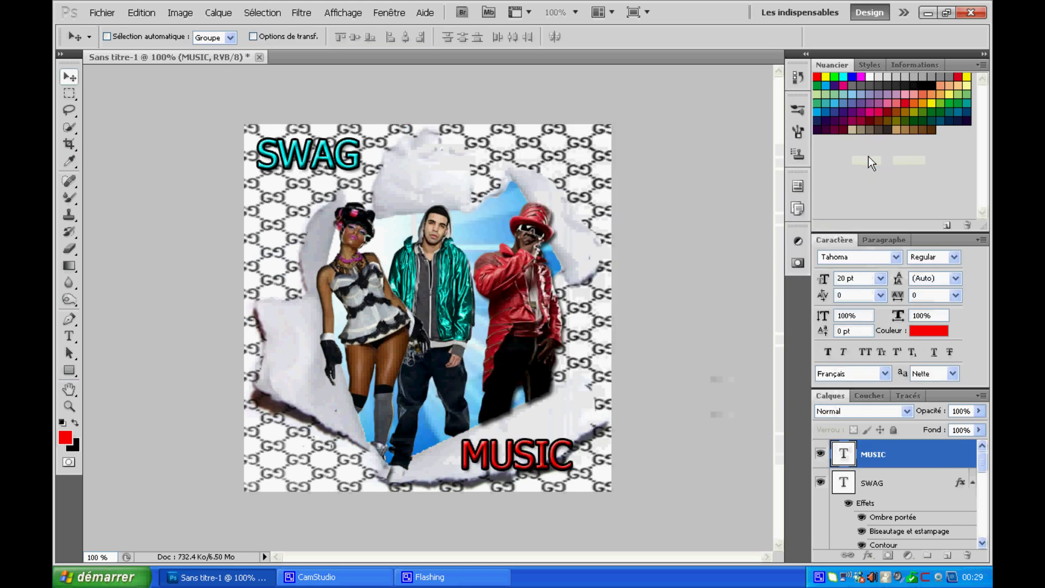
# Move the MUSIC text into the canvas's lower-right corner and set the foreground colour to white.
pyautogui.moveTo(531, 463); pyautogui.dragTo(554, 475)
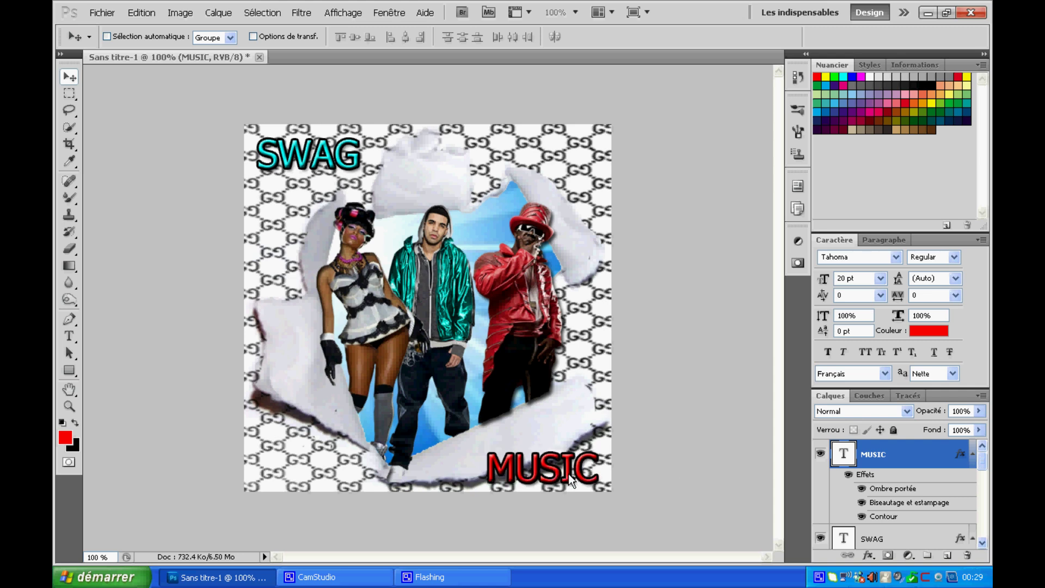
pyautogui.moveTo(573, 475); pyautogui.dragTo(576, 476)
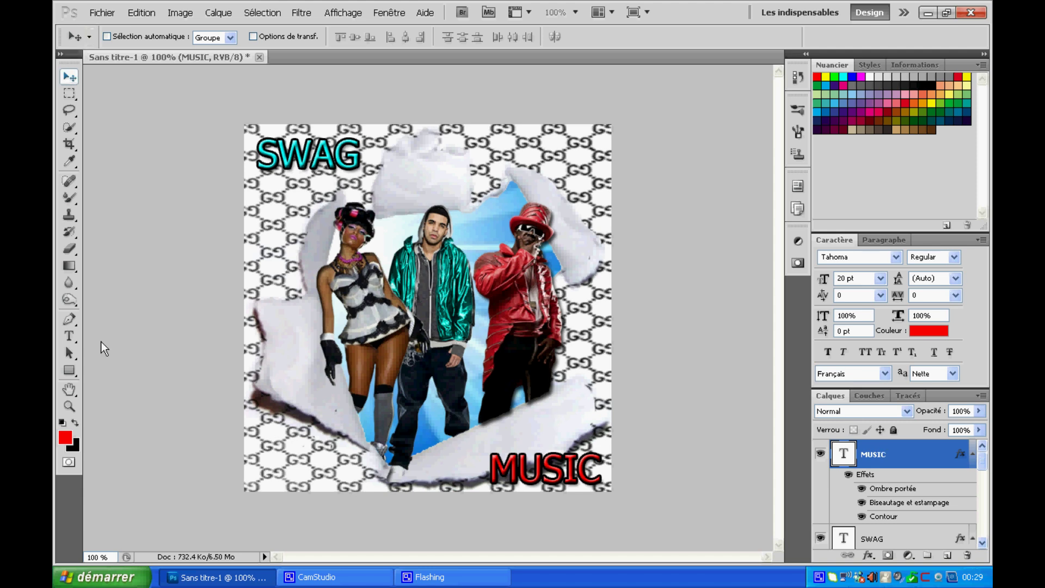
pyautogui.click(871, 77)
pyautogui.click(335, 577)
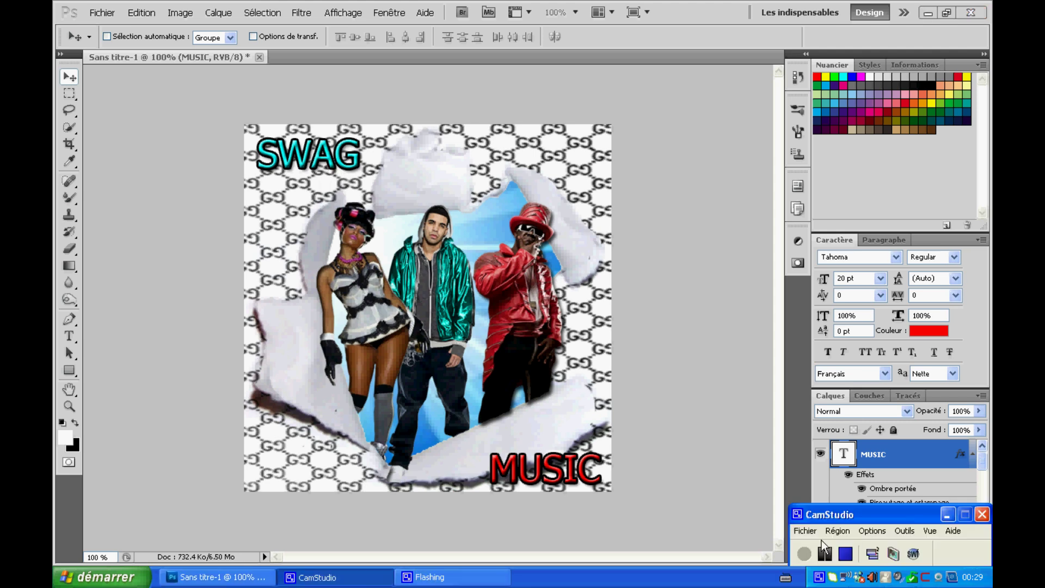